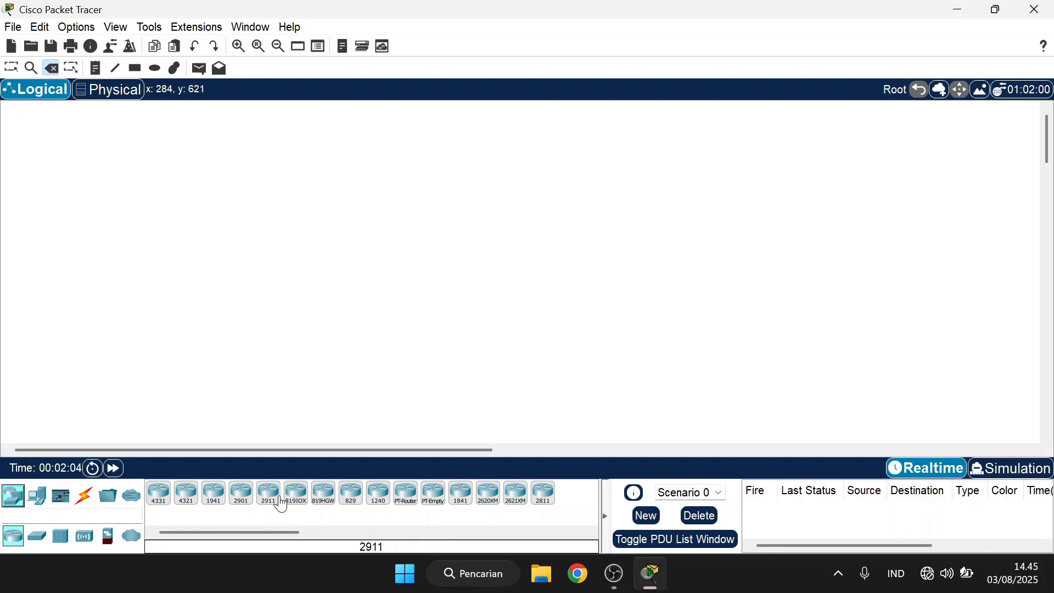
Step: Place two 2911 routers side by side in the empty workspace and a PC below each of them
{"action": "left_click", "coordinate": [273, 496]}
{"action": "left_click", "coordinate": [409, 223]}
{"action": "left_click", "coordinate": [552, 242]}
{"action": "left_click", "coordinate": [37, 495]}
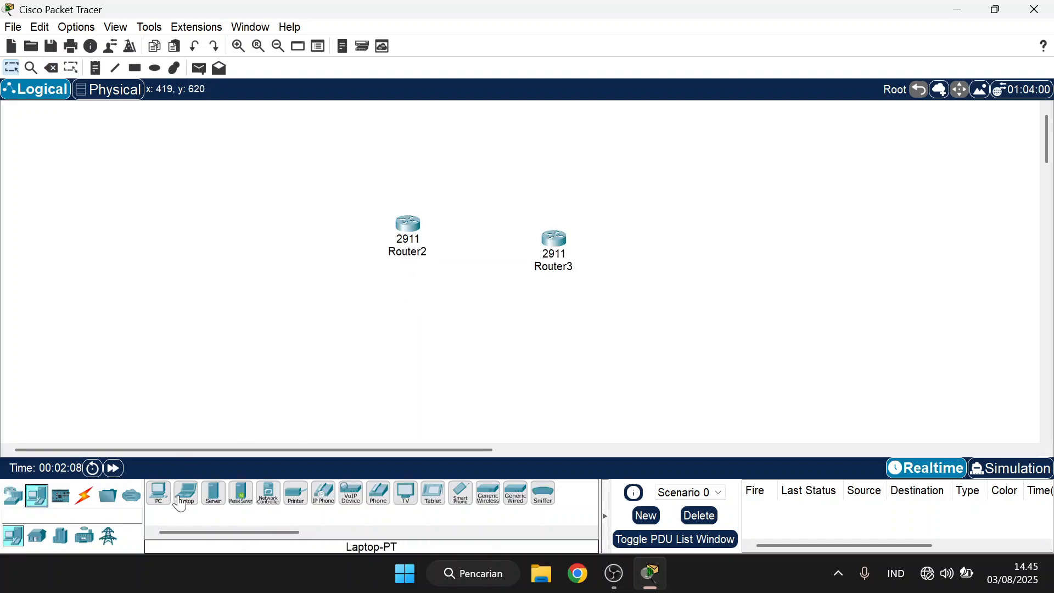
{"action": "left_click", "coordinate": [157, 498]}
{"action": "left_click", "coordinate": [409, 353]}
{"action": "left_click", "coordinate": [575, 352]}
Step: Cable the two routers together and each router to the PC below it, using automatically chosen connection types
{"action": "left_click", "coordinate": [83, 495]}
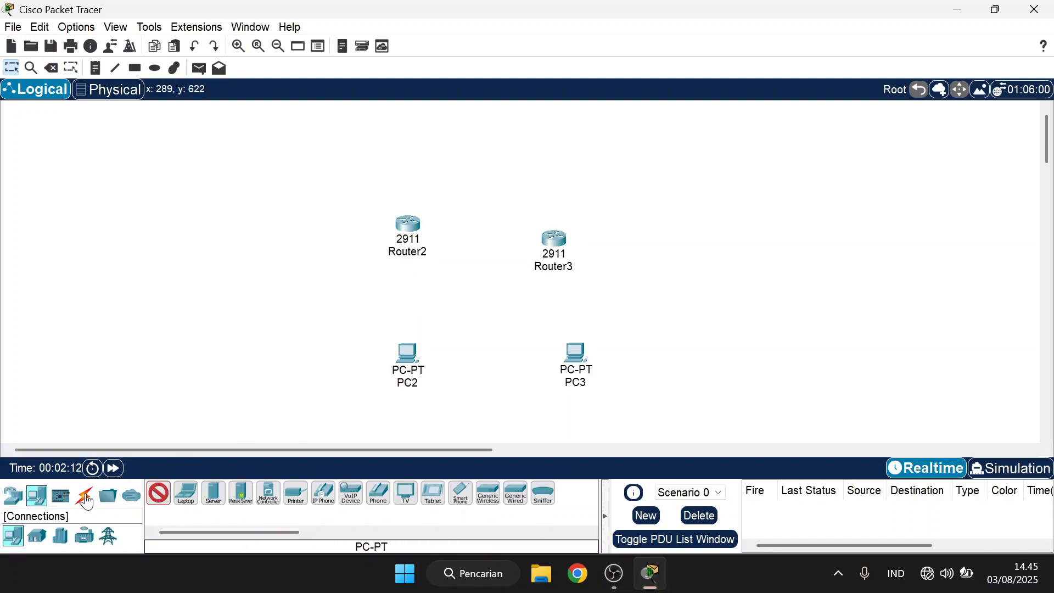
{"action": "left_click", "coordinate": [158, 494]}
{"action": "left_click", "coordinate": [407, 222]}
{"action": "left_click", "coordinate": [553, 239]}
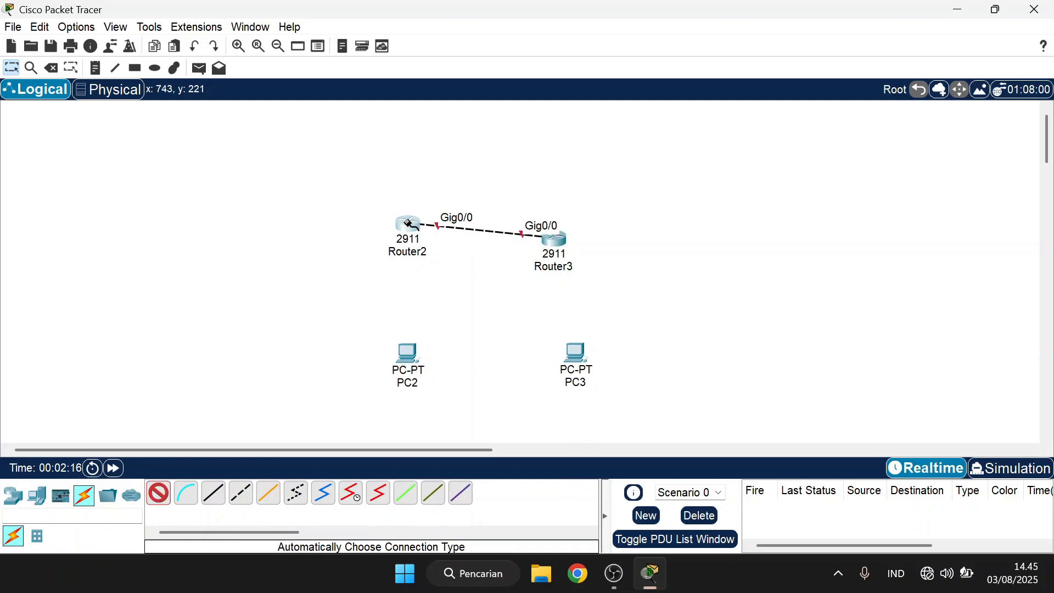
{"action": "left_click", "coordinate": [407, 223]}
{"action": "left_click", "coordinate": [413, 359]}
{"action": "left_click", "coordinate": [555, 241]}
{"action": "left_click", "coordinate": [576, 353]}
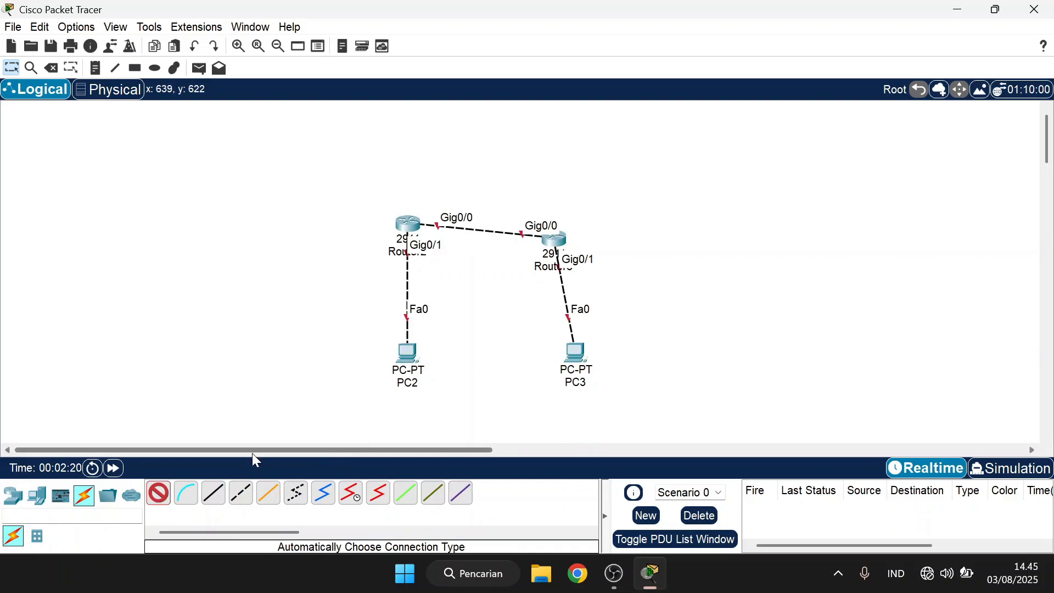
{"action": "key", "text": "Escape"}
Step: Spread the devices apart so the routers line up horizontally and each PC sits directly below its router
{"action": "left_click_drag", "start_coordinate": [402, 217], "coordinate": [404, 215]}
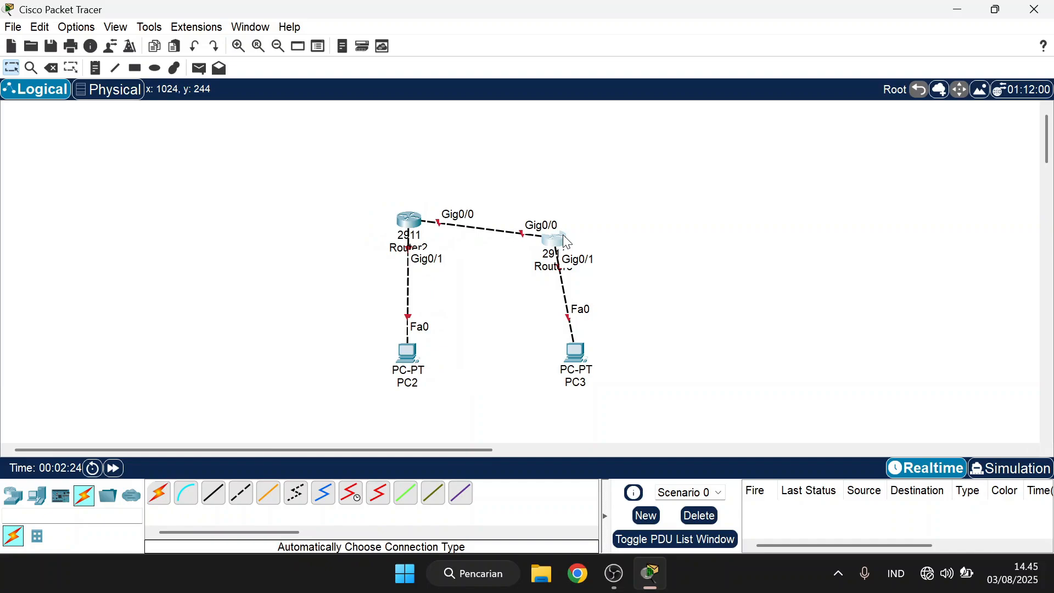
{"action": "left_click_drag", "start_coordinate": [563, 235], "coordinate": [661, 213]}
{"action": "left_click_drag", "start_coordinate": [575, 352], "coordinate": [601, 318]}
{"action": "left_click", "coordinate": [674, 188]}
{"action": "left_click_drag", "start_coordinate": [604, 179], "coordinate": [605, 193]}
{"action": "left_click_drag", "start_coordinate": [599, 328], "coordinate": [598, 339]}
Step: Add address notes below the PCs: 192.168.1.10/24 for the left PC and 192.168.2.10/24 for the right PC
{"action": "left_click", "coordinate": [95, 67]}
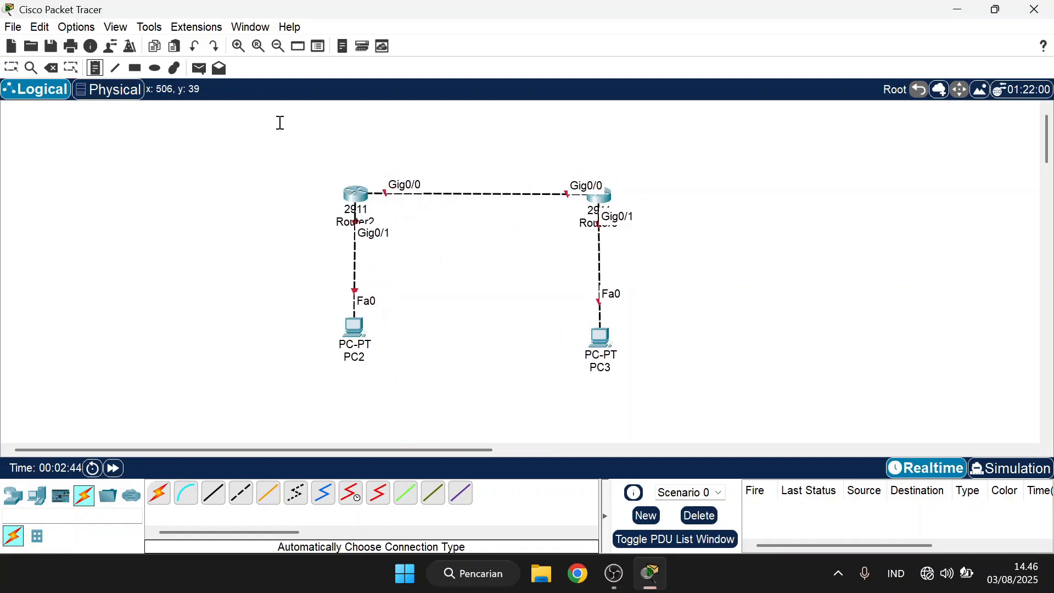
{"action": "left_click", "coordinate": [326, 385]}
{"action": "type", "text": "192.168"}
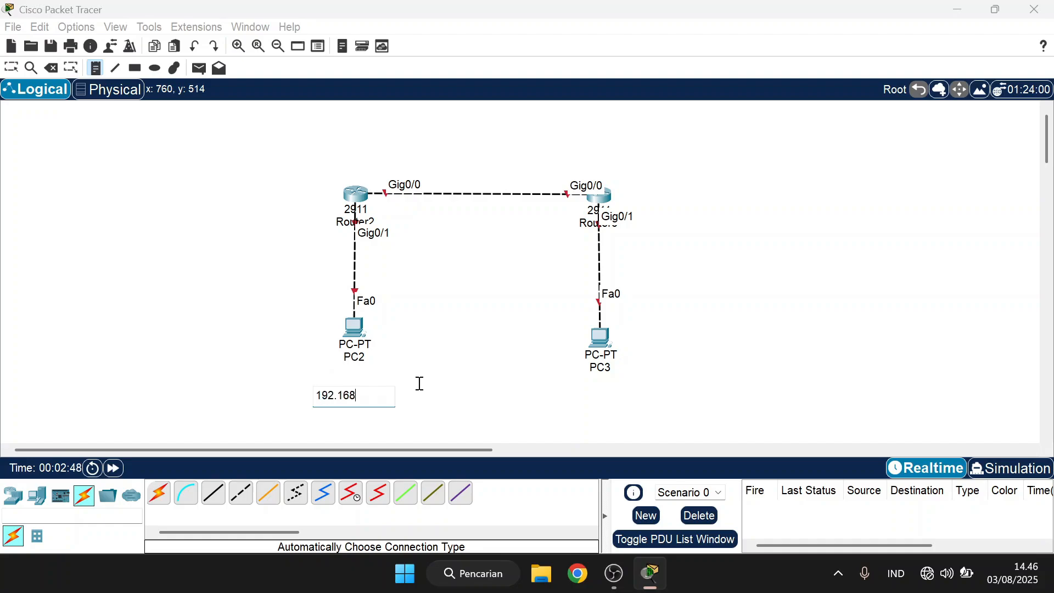
{"action": "type", "text": ".1.10/24"}
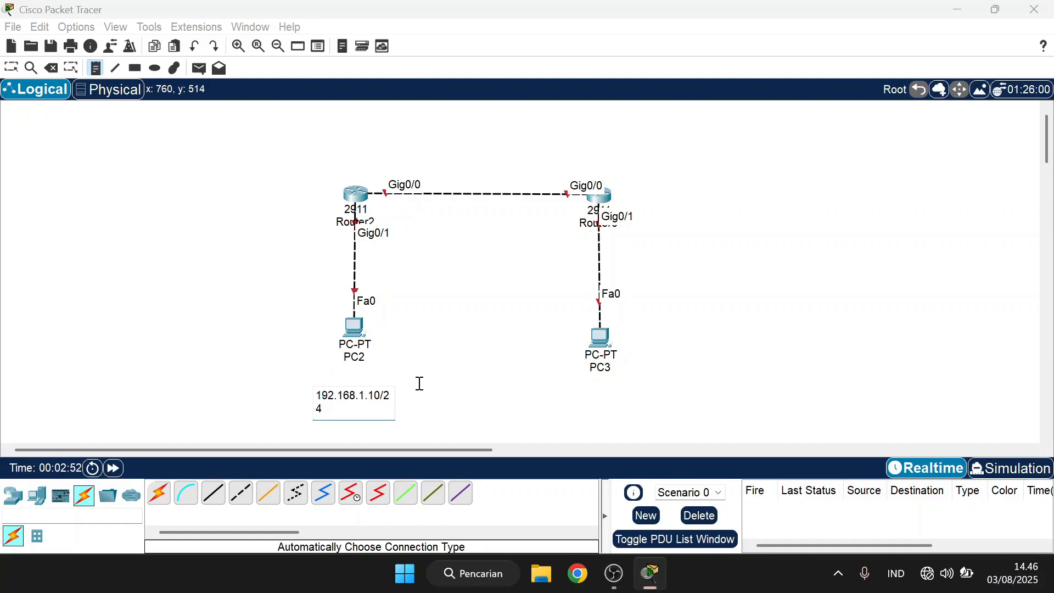
{"action": "left_click", "coordinate": [599, 391]}
{"action": "type", "text": "192.1"}
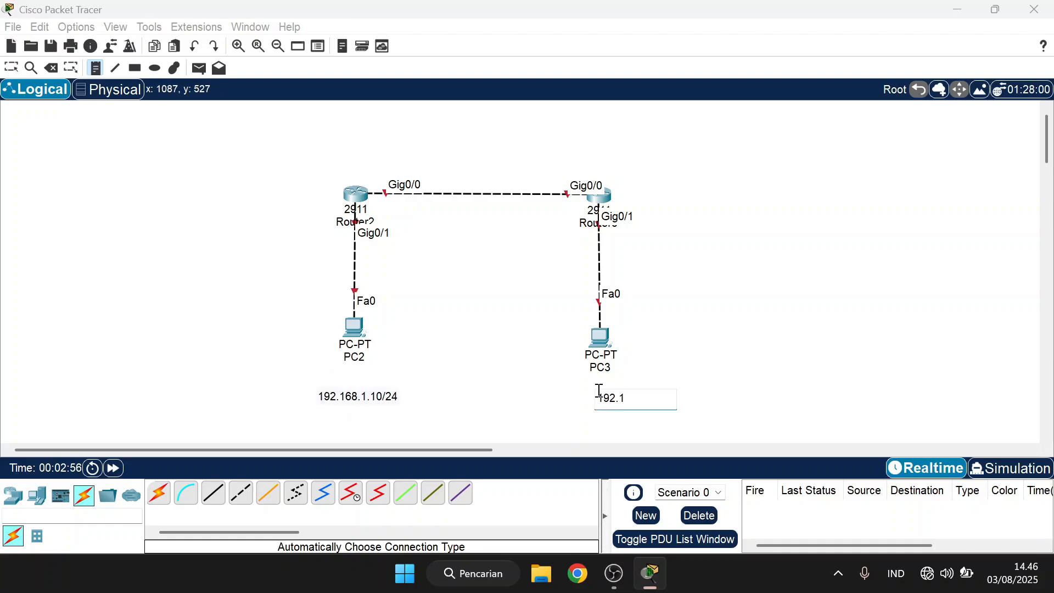
{"action": "type", "text": "68.2.10/24"}
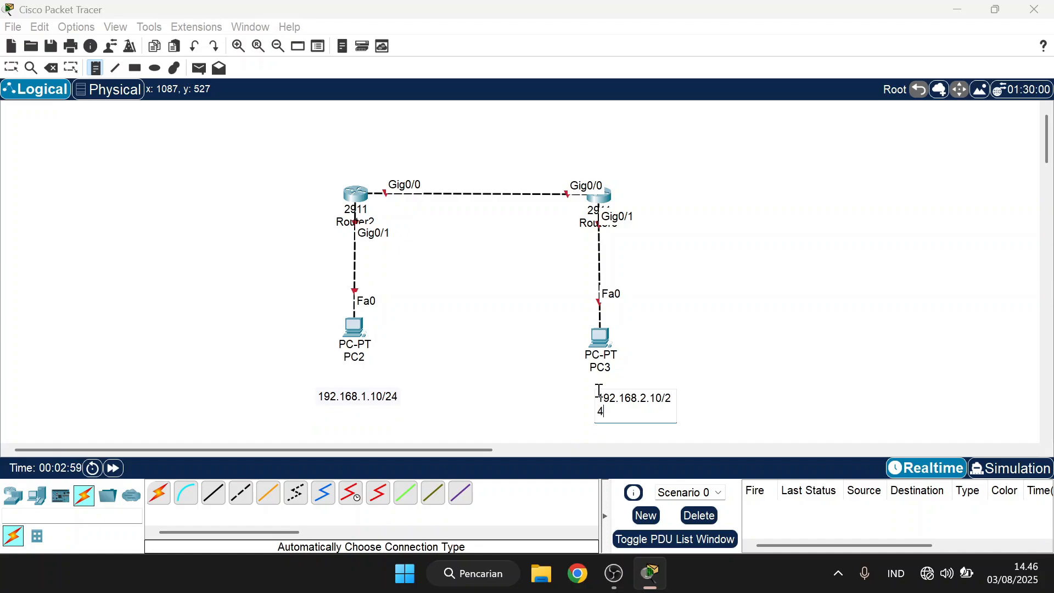
Step: Add address notes beside the routers: 192.168.1.1/24 for the left router and 192.168.2.1/24 for the right router
{"action": "left_click", "coordinate": [253, 240]}
{"action": "type", "text": "192.168"}
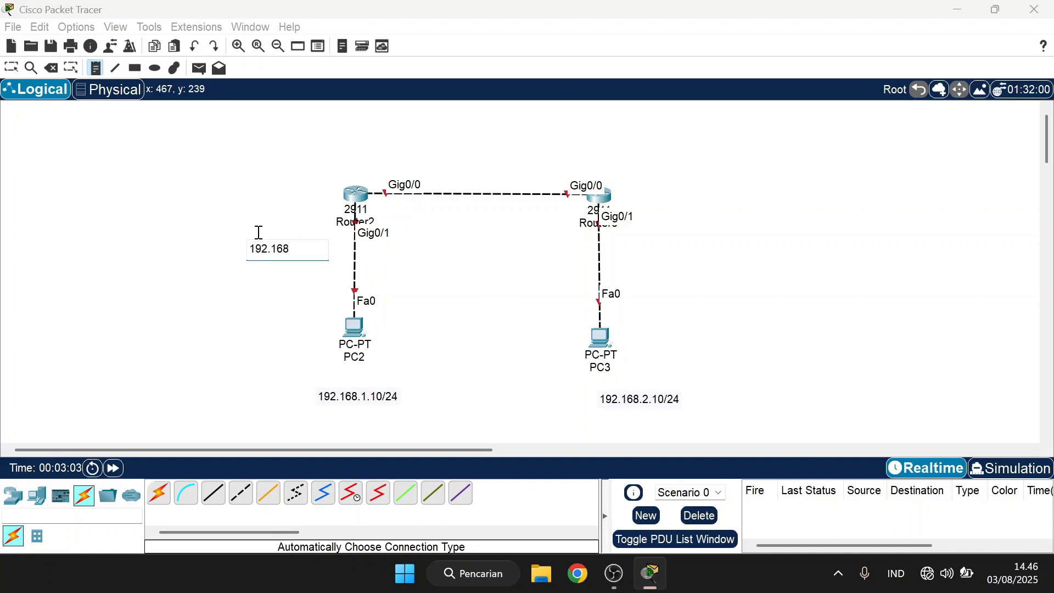
{"action": "type", "text": ".1.1/24"}
{"action": "left_click", "coordinate": [671, 228]}
{"action": "type", "text": "192.168"}
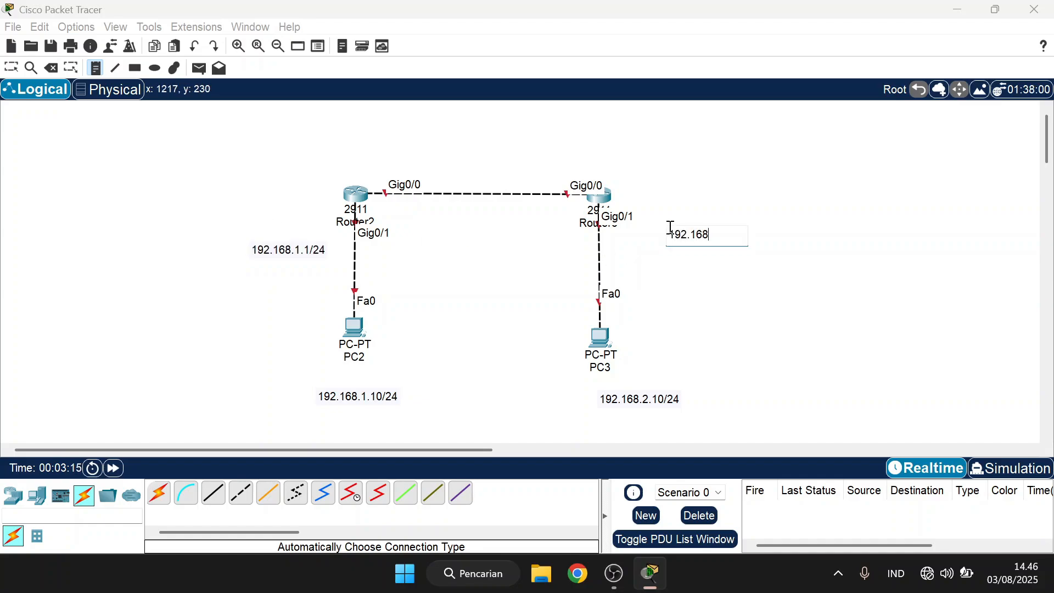
{"action": "type", "text": ".2.1/24"}
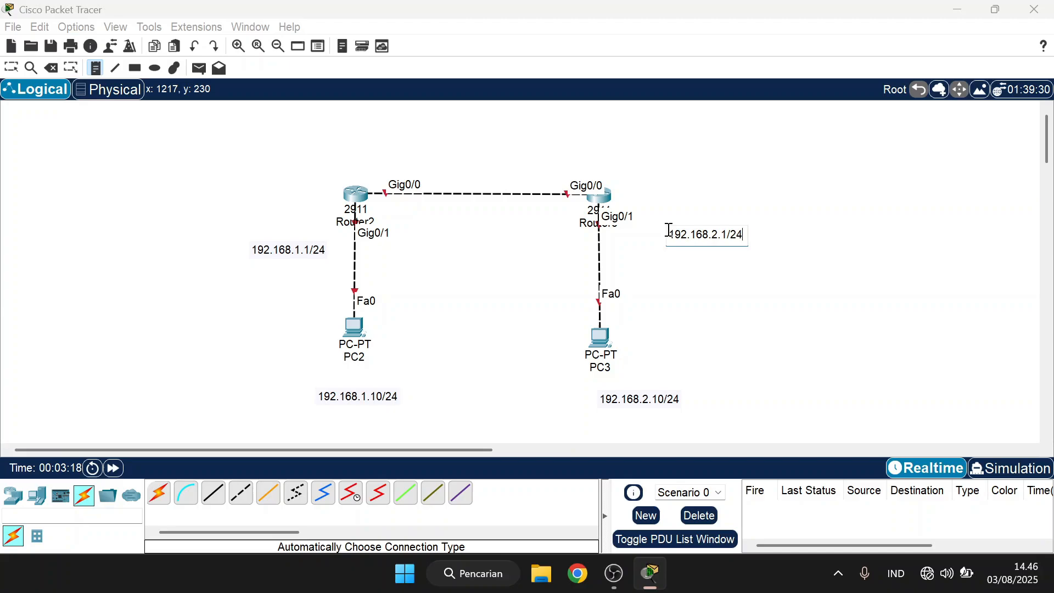
Step: Move the four address notes close to the router interfaces and PCs they describe
{"action": "left_click", "coordinate": [11, 66]}
{"action": "left_click_drag", "start_coordinate": [296, 256], "coordinate": [445, 241]}
{"action": "left_click_drag", "start_coordinate": [708, 237], "coordinate": [679, 213]}
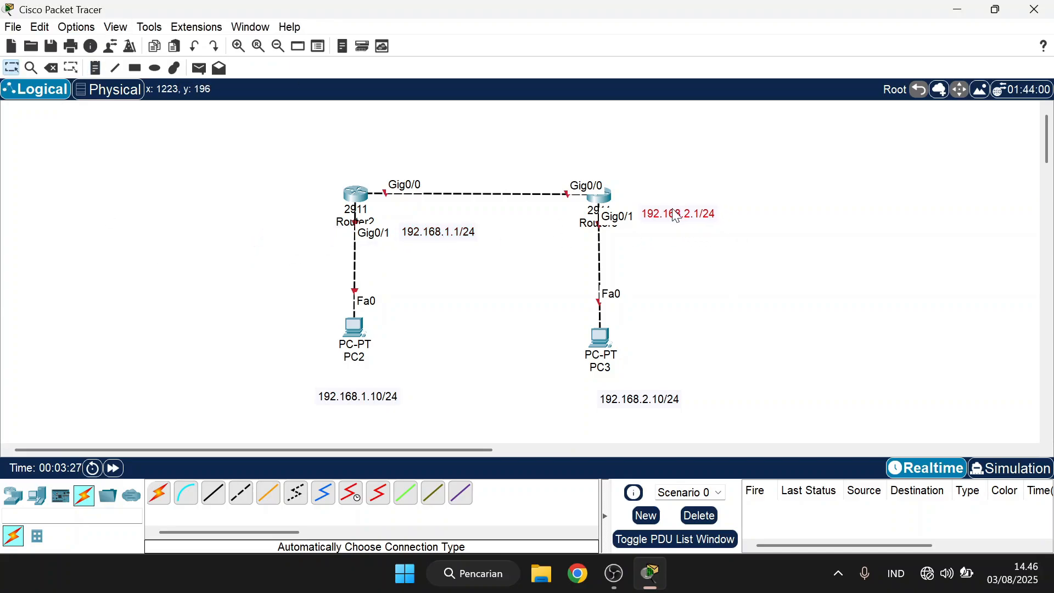
{"action": "left_click_drag", "start_coordinate": [662, 407], "coordinate": [627, 393]}
{"action": "left_click_drag", "start_coordinate": [366, 399], "coordinate": [359, 382]}
Step: Rename the left router as R1
{"action": "left_click", "coordinate": [347, 225]}
{"action": "key", "text": "ctrl+a"}
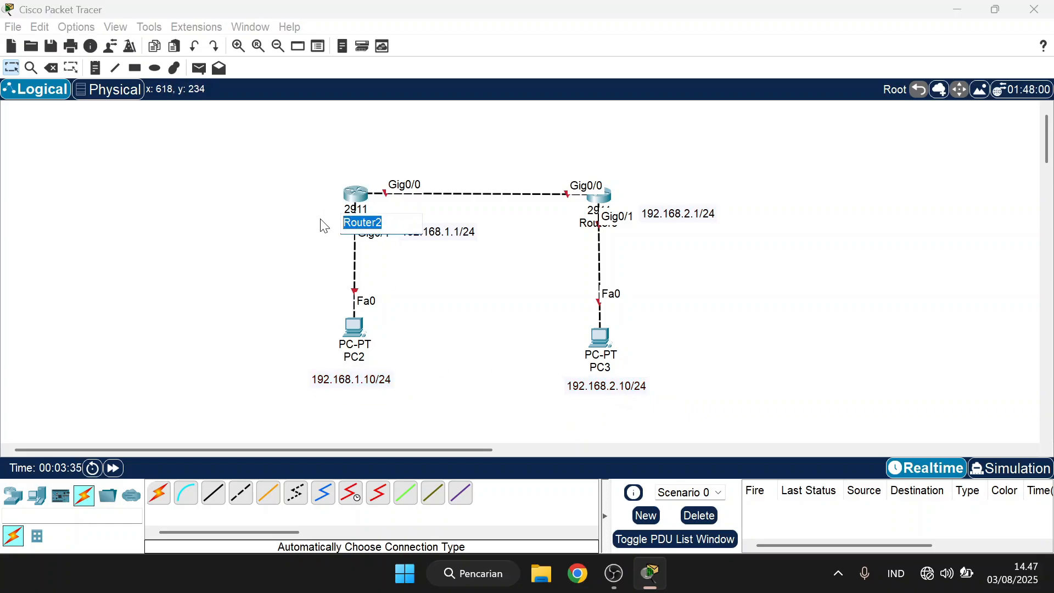
{"action": "type", "text": "R!"}
{"action": "key", "text": "BackSpace"}
{"action": "type", "text": "1"}
{"action": "key", "text": "Return"}
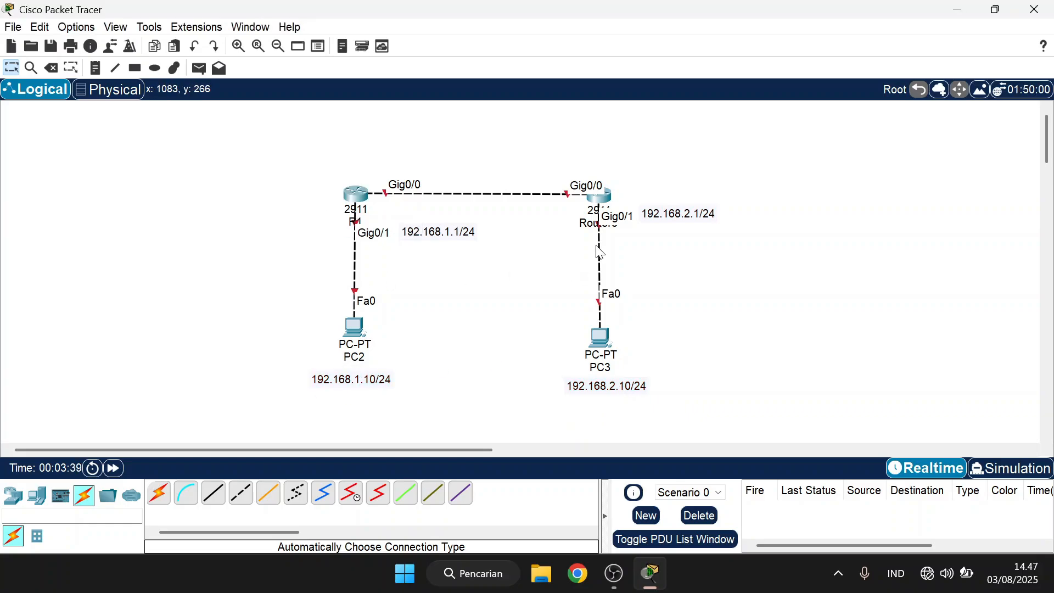
Step: Rename the right router as R2
{"action": "left_click", "coordinate": [614, 226]}
{"action": "left_click_drag", "start_coordinate": [628, 225], "coordinate": [597, 216]}
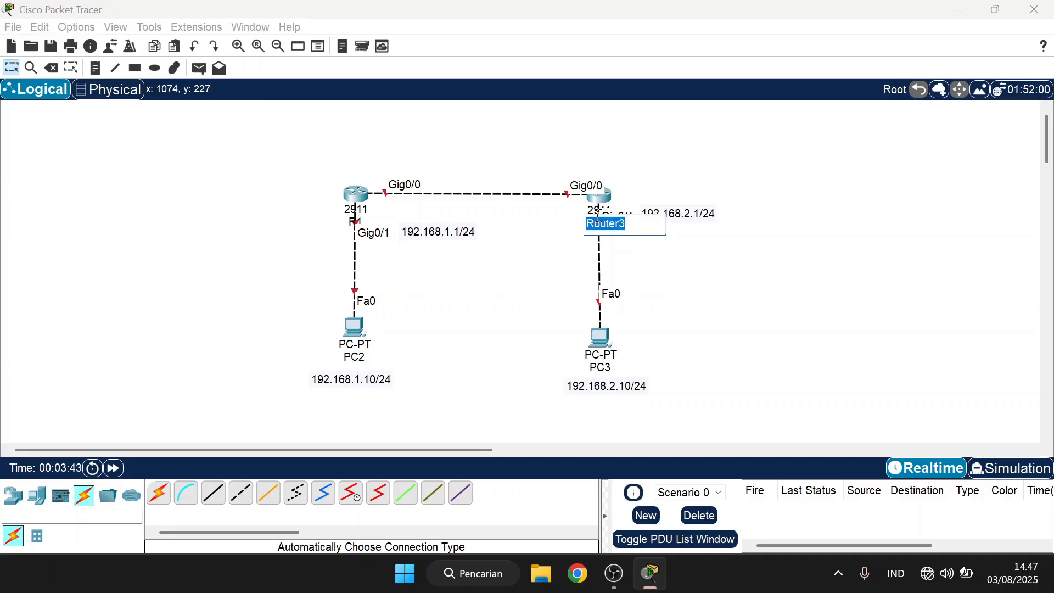
{"action": "type", "text": "R@"}
{"action": "key", "text": "BackSpace"}
{"action": "type", "text": "2"}
{"action": "left_click", "coordinate": [533, 369]}
Step: Rename the PC connected to R1 as PC1
{"action": "left_click", "coordinate": [361, 358]}
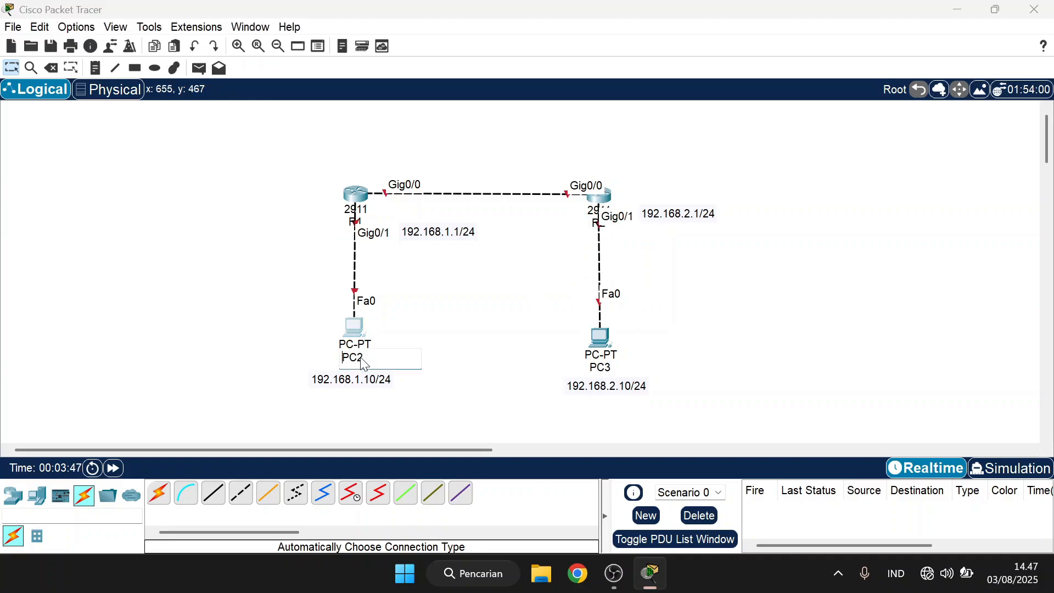
{"action": "left_click", "coordinate": [382, 358]}
{"action": "key", "text": "BackSpace"}
{"action": "type", "text": "1"}
Step: Rename the PC connected to R2 as PC2
{"action": "left_click", "coordinate": [601, 337]}
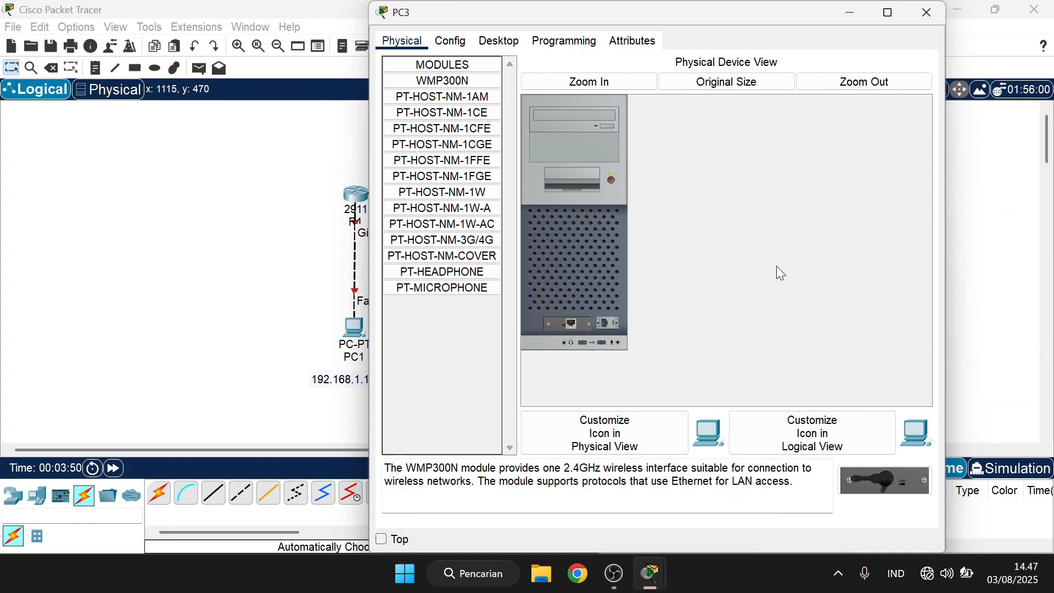
{"action": "left_click", "coordinate": [928, 10]}
{"action": "left_click", "coordinate": [602, 371]}
{"action": "left_click", "coordinate": [616, 366]}
{"action": "key", "text": "BackSpace"}
{"action": "type", "text": "2"}
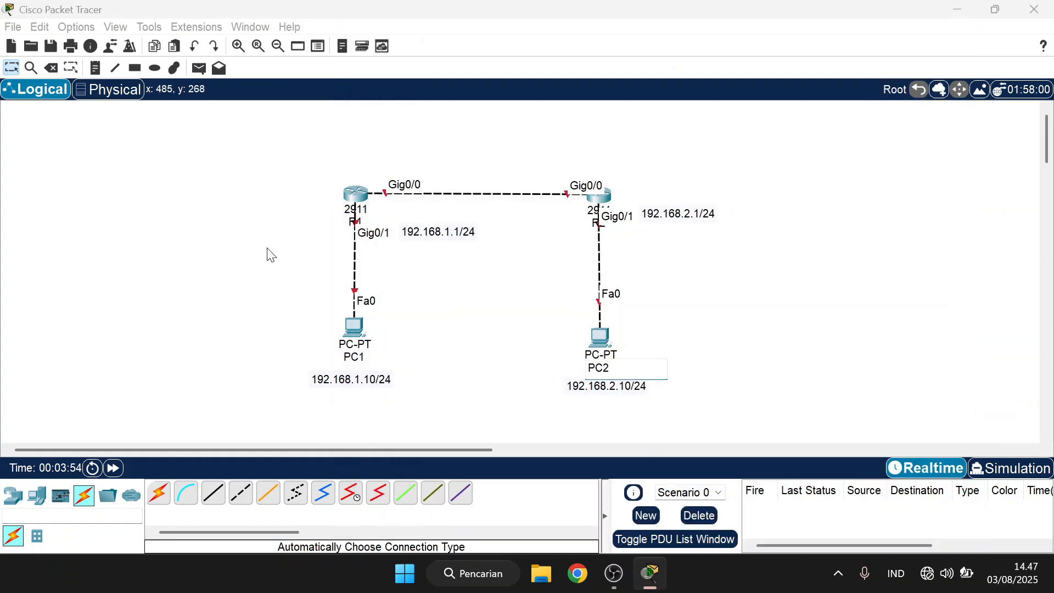
{"action": "left_click", "coordinate": [269, 247]}
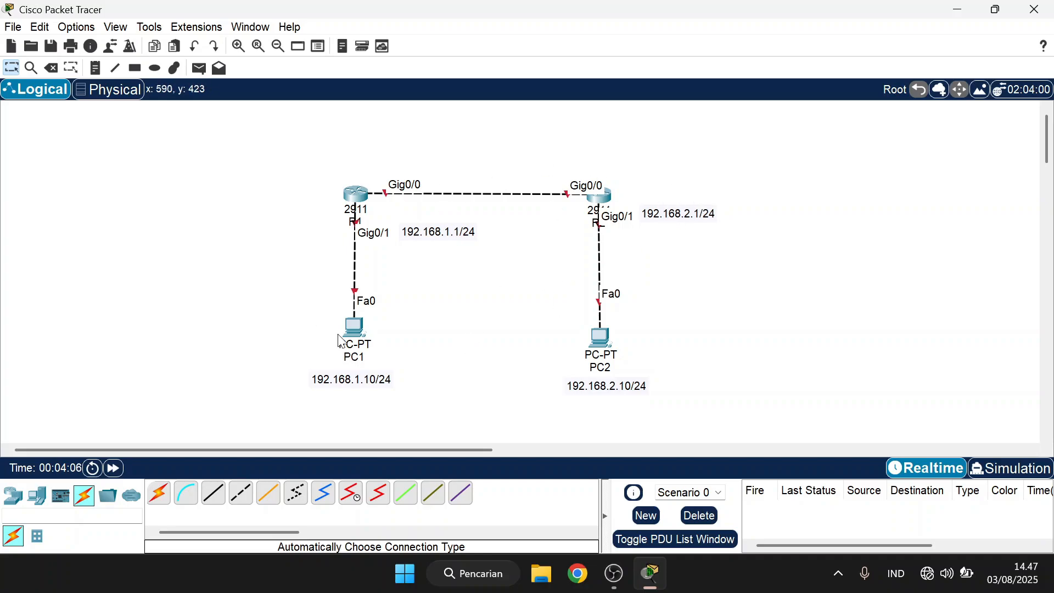
{"action": "left_click_drag", "start_coordinate": [247, 158], "coordinate": [725, 416]}
{"action": "left_click", "coordinate": [929, 267]}
Step: Copy the 192.168.1.1/24 note above R1's Gig0/0 link and change the copy's text to 10.10.10.1/24
{"action": "left_click_drag", "start_coordinate": [459, 240], "coordinate": [417, 166]}
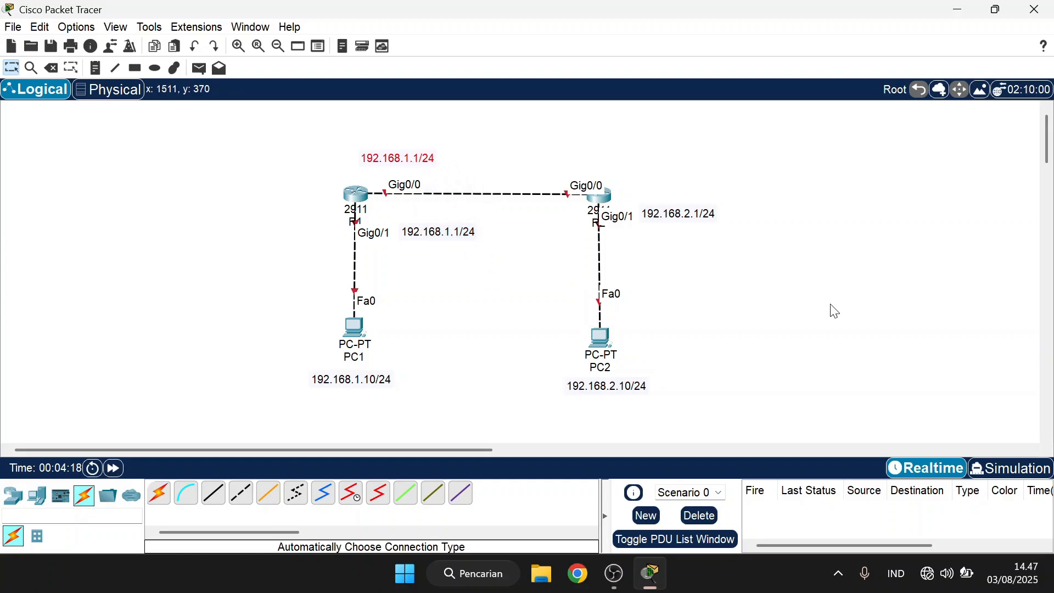
{"action": "double_click", "coordinate": [430, 159]}
{"action": "type", "text": "a"}
{"action": "key", "text": "ctrl+a"}
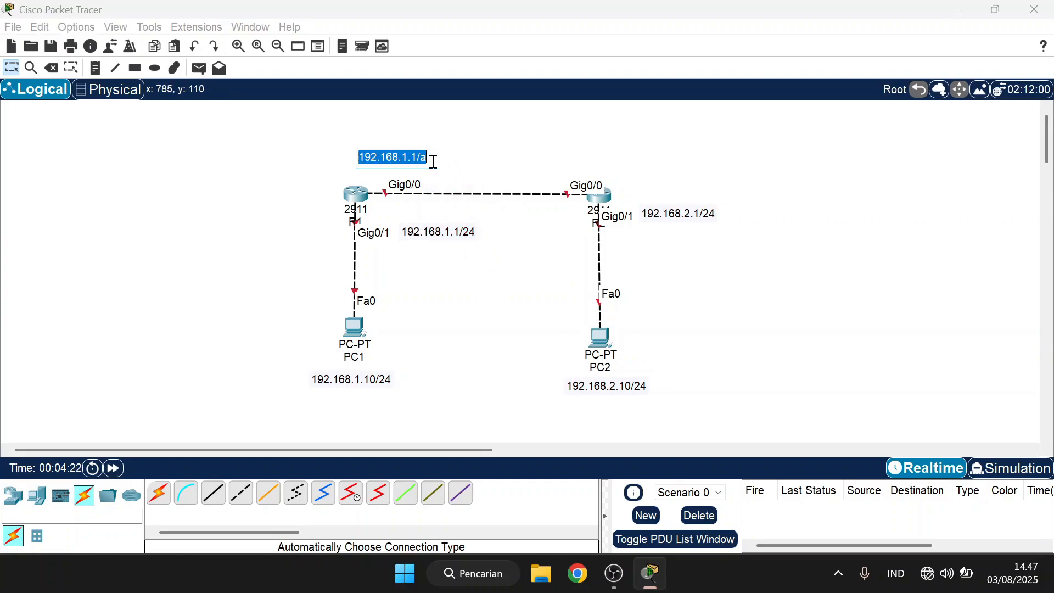
{"action": "type", "text": "10.10.10.1/24"}
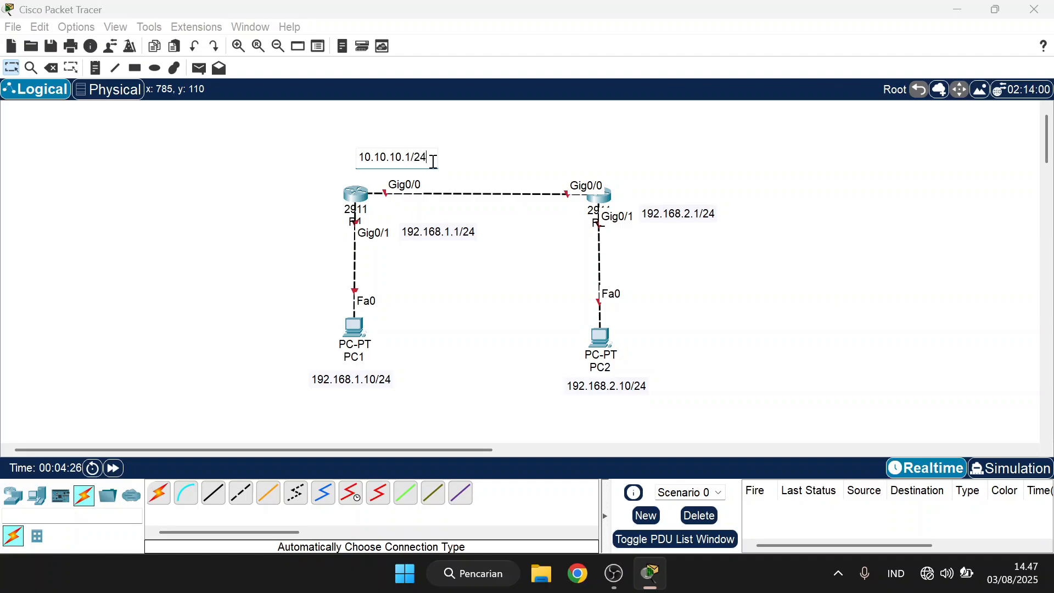
{"action": "left_click", "coordinate": [371, 169]}
Step: Copy the 10.10.10.1/24 note above R2's Gig0/0 link and change the copy's text to 10.10.10.2/24
{"action": "left_click_drag", "start_coordinate": [376, 162], "coordinate": [609, 162]}
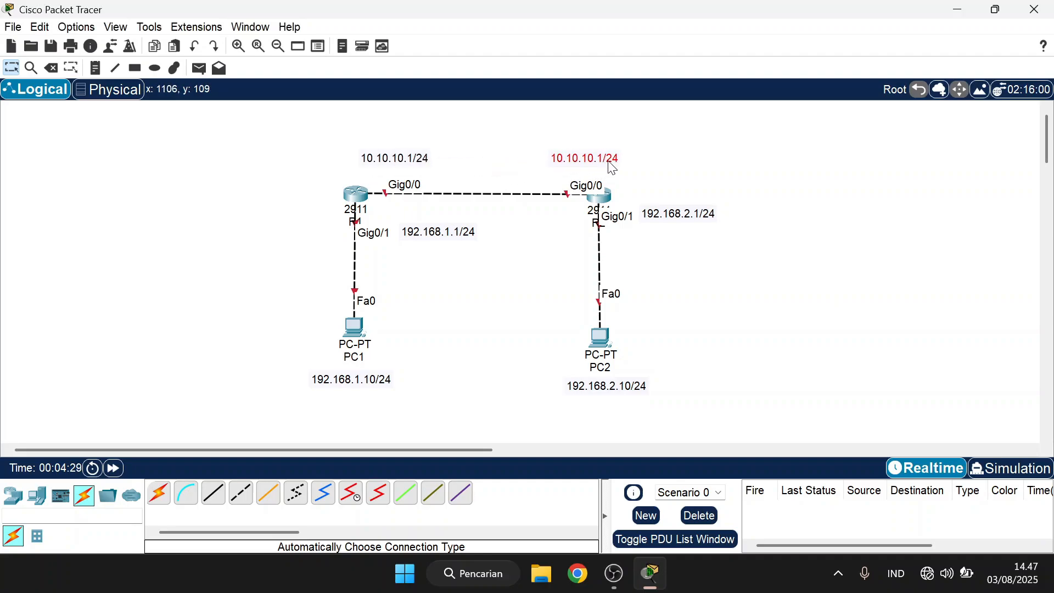
{"action": "left_click", "coordinate": [609, 161]}
{"action": "left_click", "coordinate": [602, 159]}
{"action": "key", "text": "BackSpace"}
{"action": "type", "text": "2"}
{"action": "left_click", "coordinate": [816, 168]}
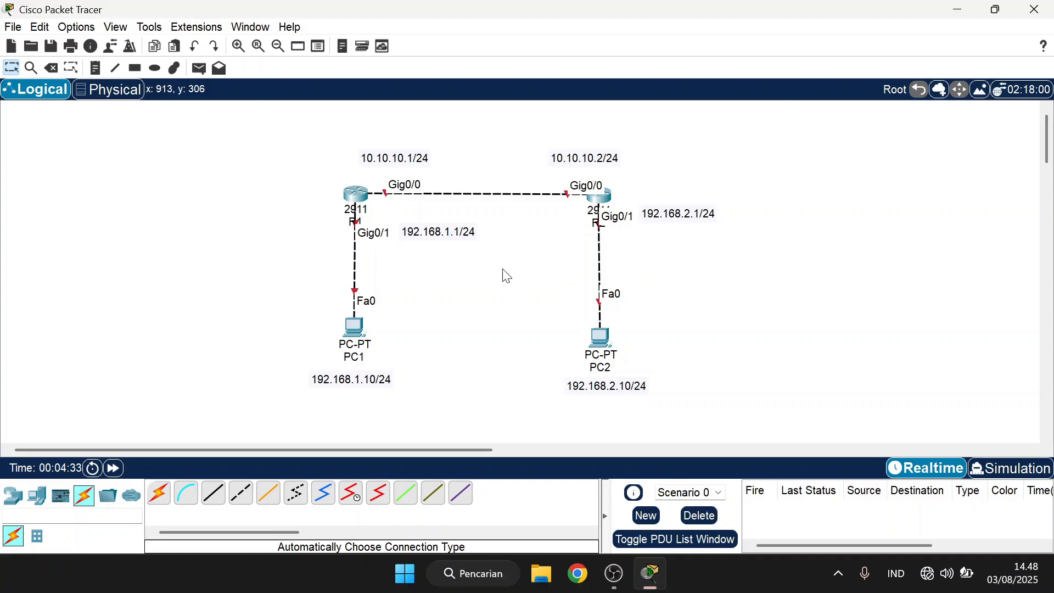
Step: Open R1's command line and decline the initial configuration dialog to reach the router prompt
{"action": "left_click", "coordinate": [358, 195]}
{"action": "left_click", "coordinate": [487, 40]}
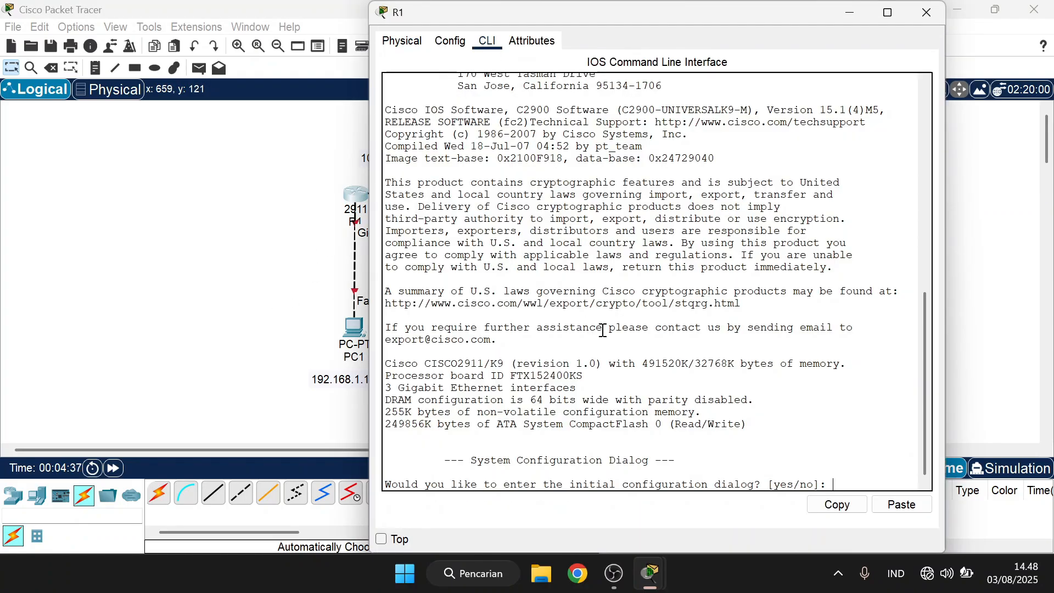
{"action": "key", "text": "Return"}
{"action": "type", "text": "n"}
{"action": "key", "text": "Return"}
{"action": "key", "text": "Return"}
{"action": "key", "text": "Return"}
Step: Enter privileged mode and global configuration mode on R1 with en and conf t
{"action": "type", "text": "en"}
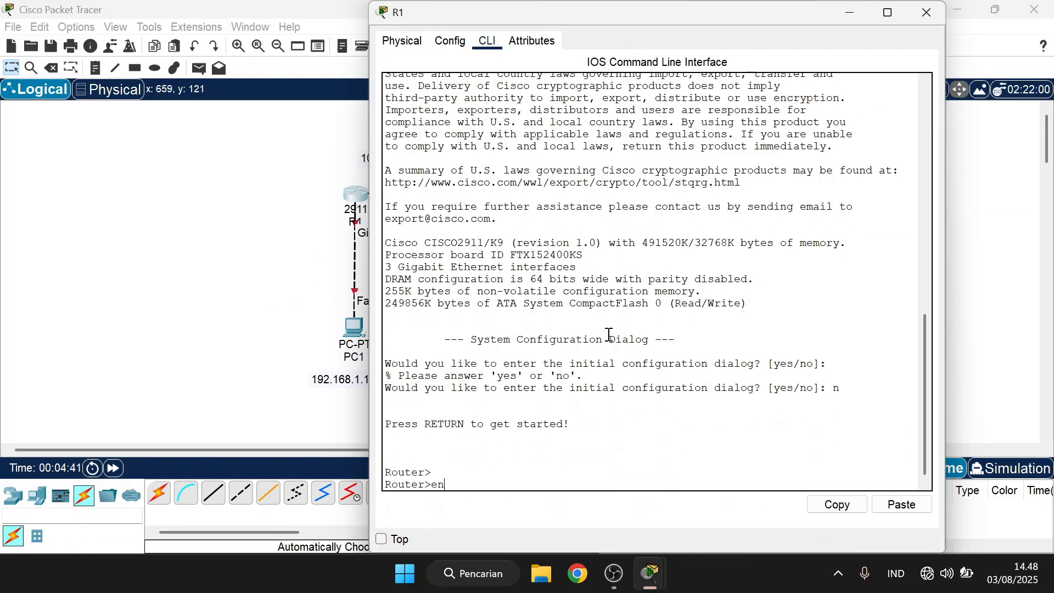
{"action": "key", "text": "Return"}
{"action": "type", "text": "conf t"}
{"action": "key", "text": "Return"}
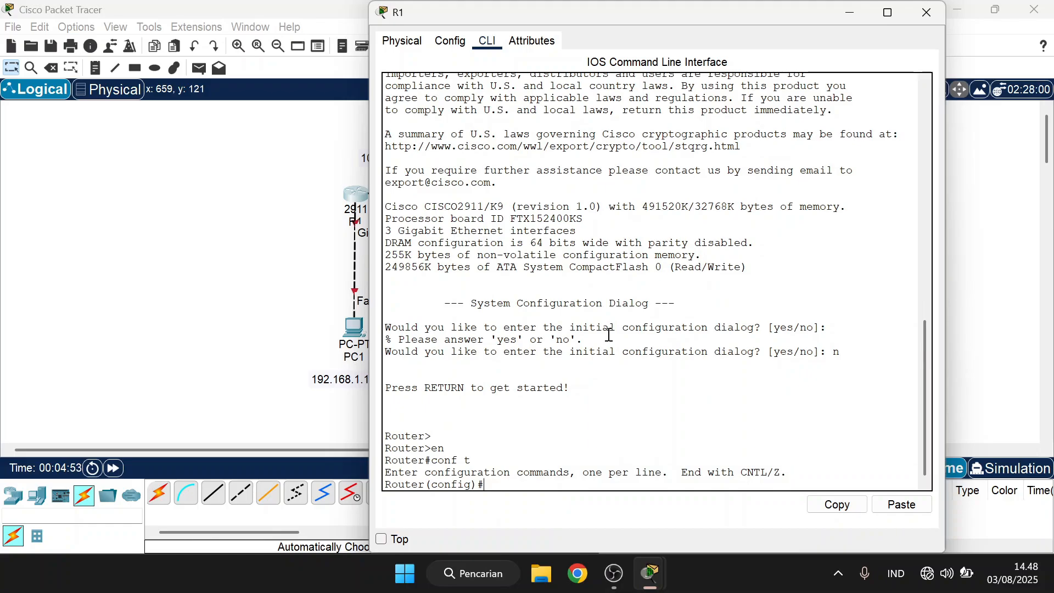
Step: Enable R1's interfaces GigabitEthernet 0/1 and 0/2 as a range with int ra gig0/1-2 and no sh
{"action": "type", "text": "int ra gig0/1-2"}
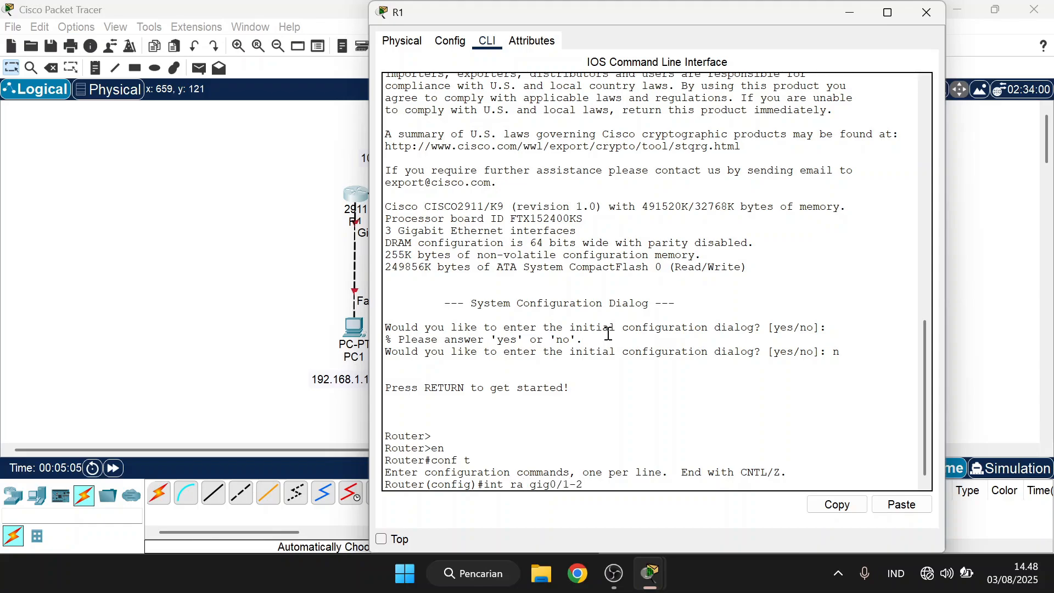
{"action": "key", "text": "Return"}
{"action": "type", "text": "no s"}
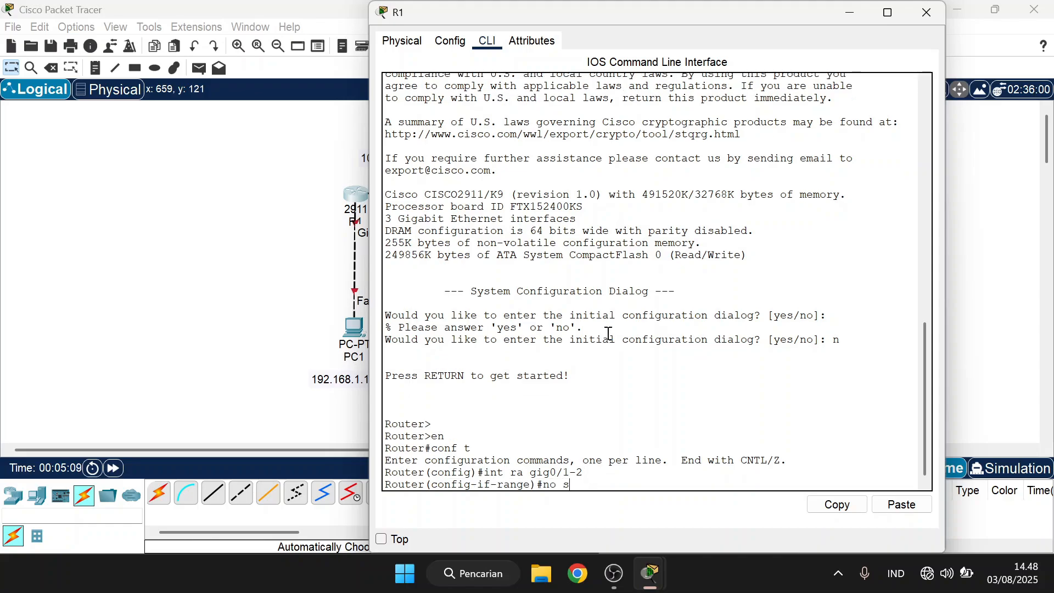
{"action": "type", "text": "h"}
{"action": "key", "text": "Return"}
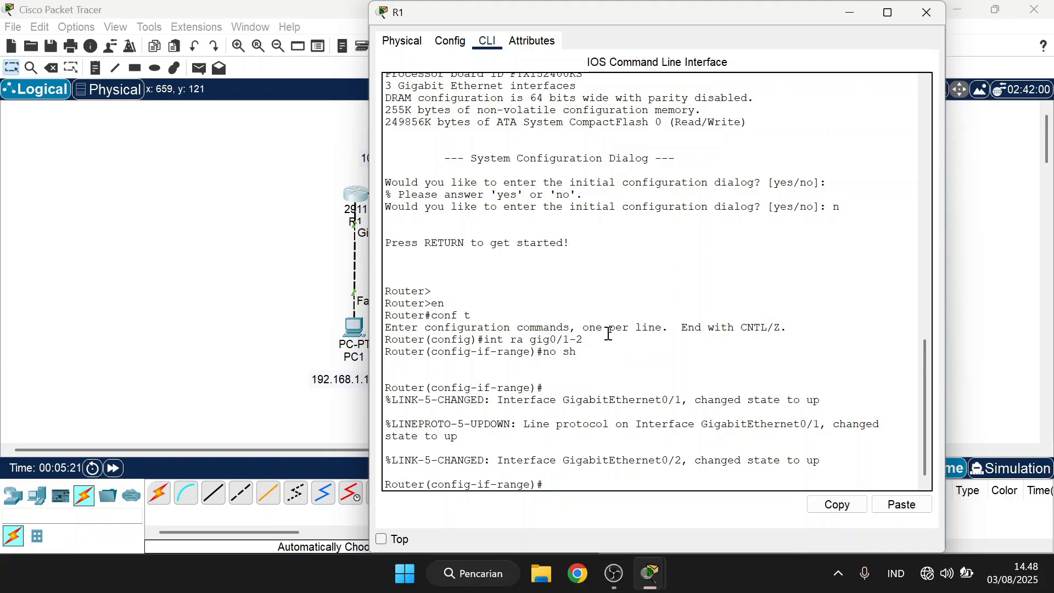
Step: Shut down R1's unused interface gig0/2 and return to global configuration mode
{"action": "left_click_drag", "start_coordinate": [766, 14], "coordinate": [714, 30]}
{"action": "type", "text": "ex"}
{"action": "key", "text": "Return"}
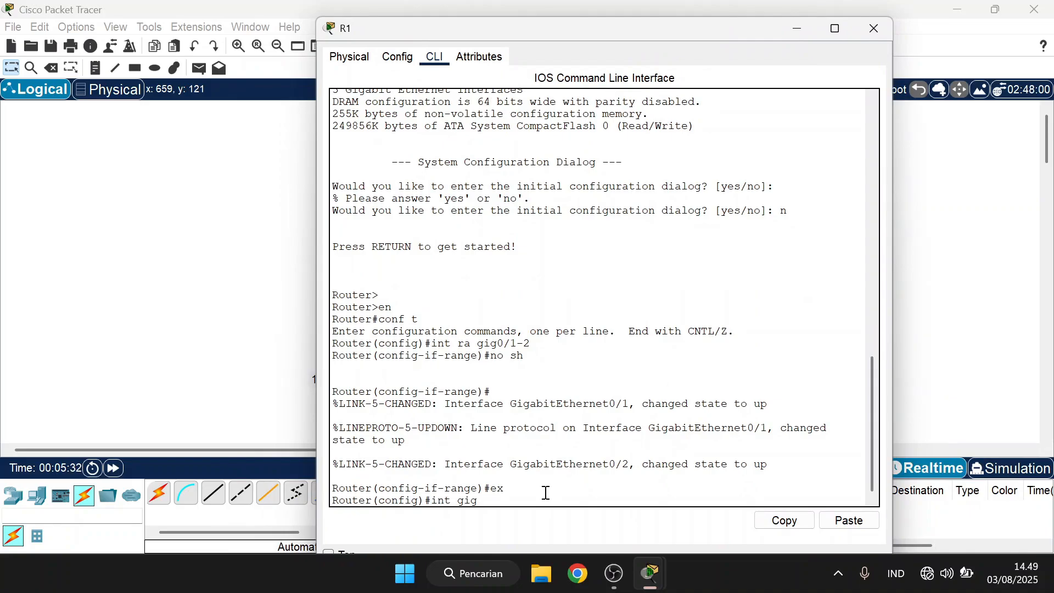
{"action": "type", "text": "int gig0/2"}
{"action": "key", "text": "Return"}
{"action": "type", "text": "sh"}
{"action": "key", "text": "Return"}
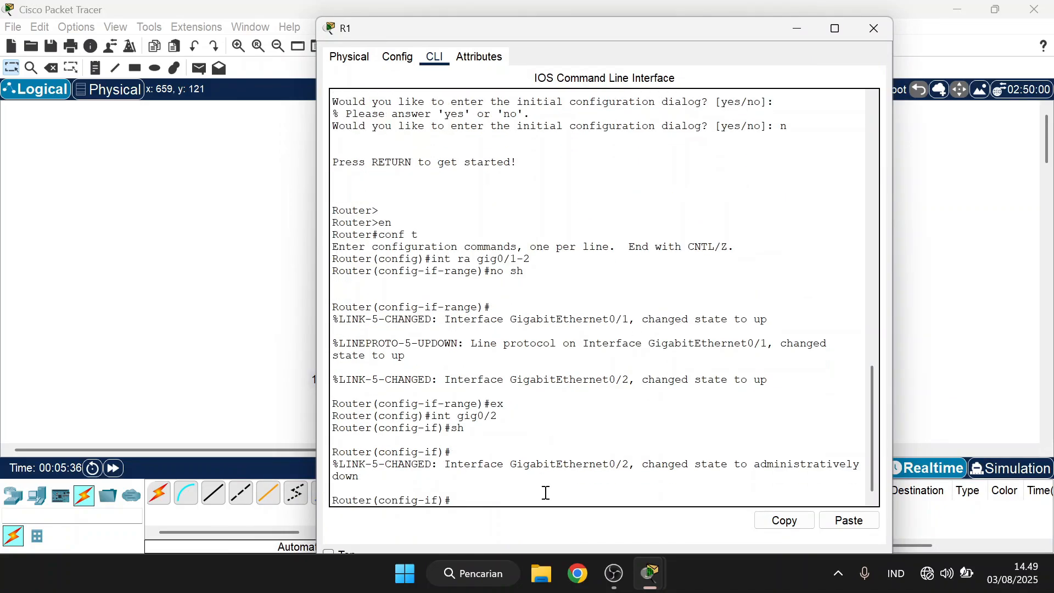
{"action": "key", "text": "Return"}
{"action": "type", "text": "ex"}
{"action": "key", "text": "Return"}
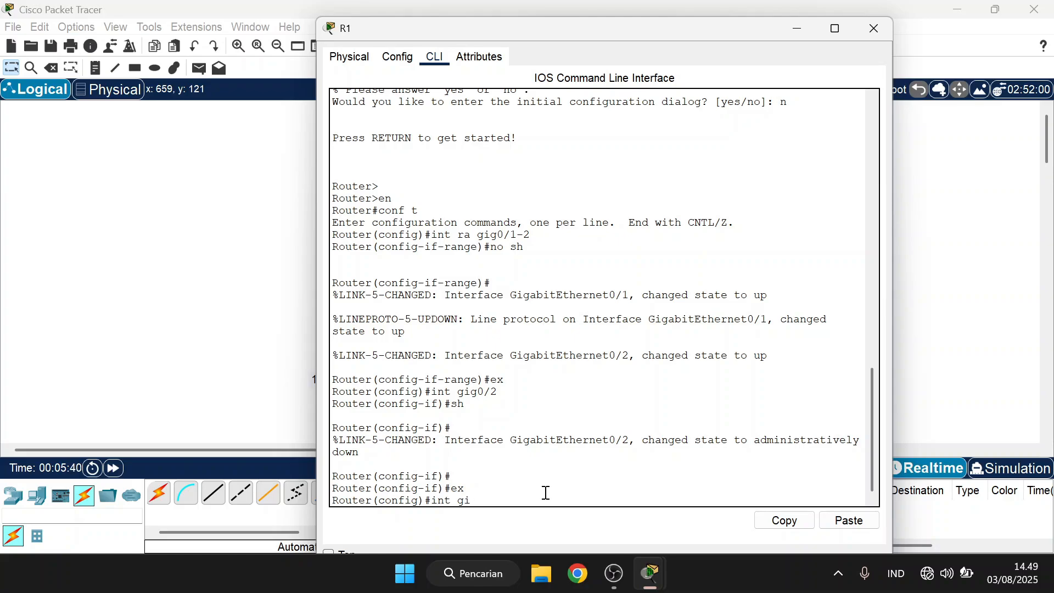
Step: Enable R1's interface gig0/0 with no sh
{"action": "key", "text": "Return"}
{"action": "type", "text": "nfig-if)#n"}
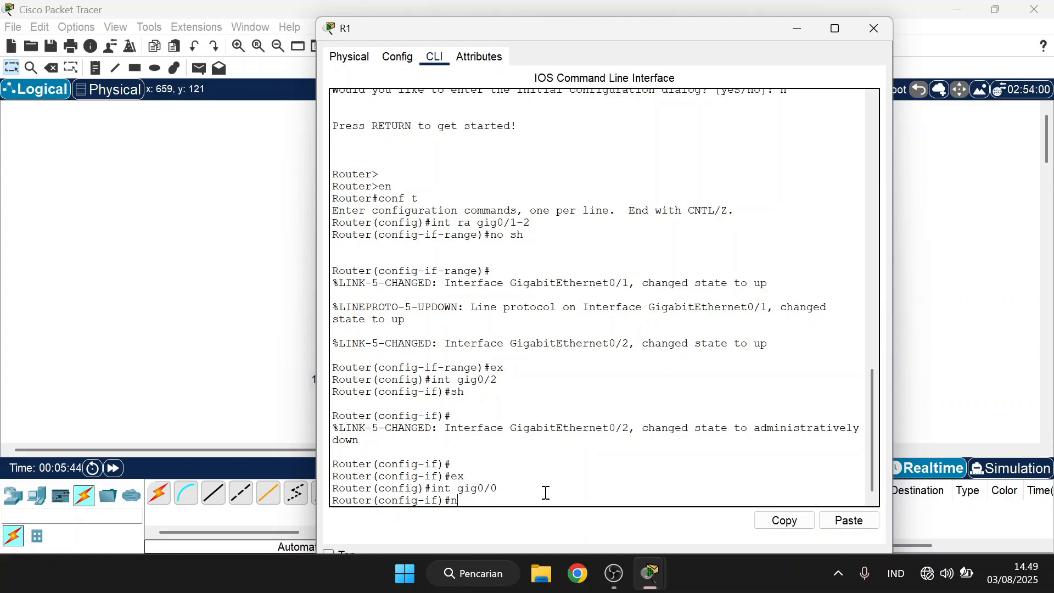
{"action": "type", "text": "o sh"}
{"action": "key", "text": "Return"}
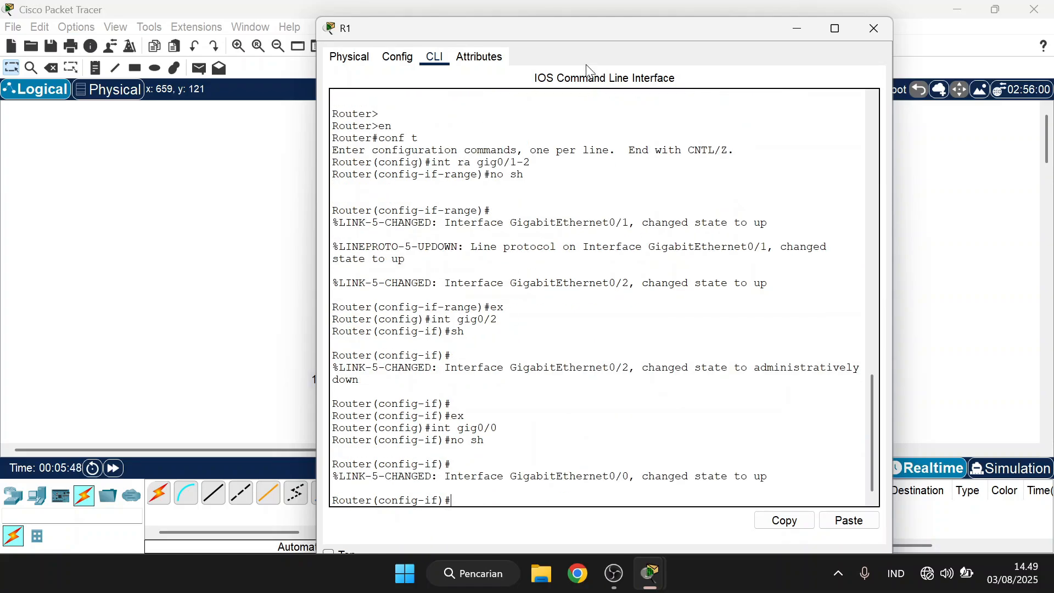
Step: Fast-forward the simulation time twice and return to R1's command line
{"action": "left_click_drag", "start_coordinate": [598, 28], "coordinate": [802, 263]}
{"action": "left_click", "coordinate": [113, 468]}
{"action": "left_click", "coordinate": [114, 467]}
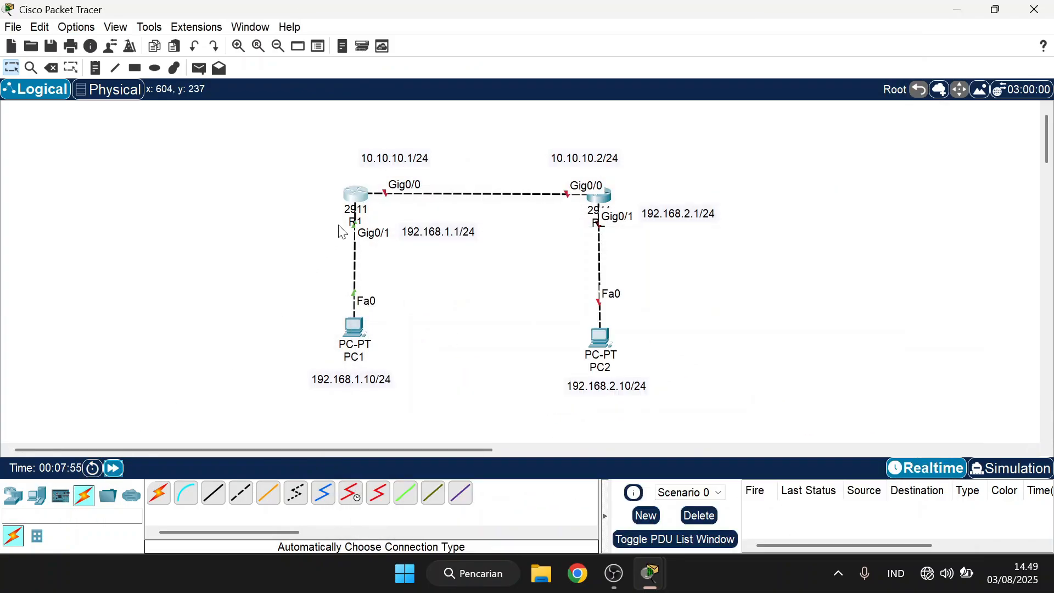
{"action": "left_click", "coordinate": [357, 196]}
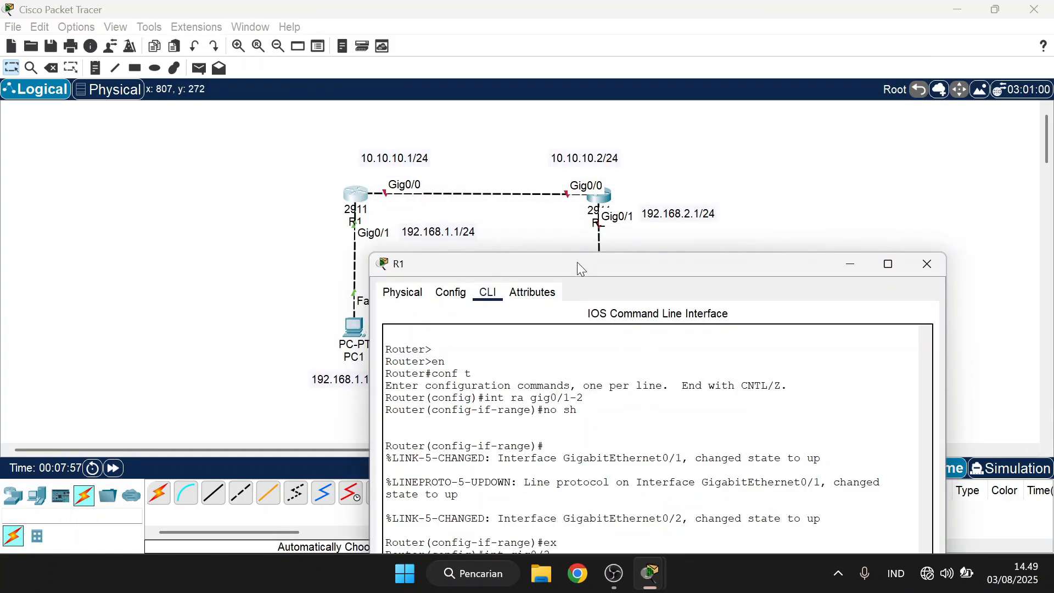
{"action": "left_click_drag", "start_coordinate": [577, 262], "coordinate": [510, 40]}
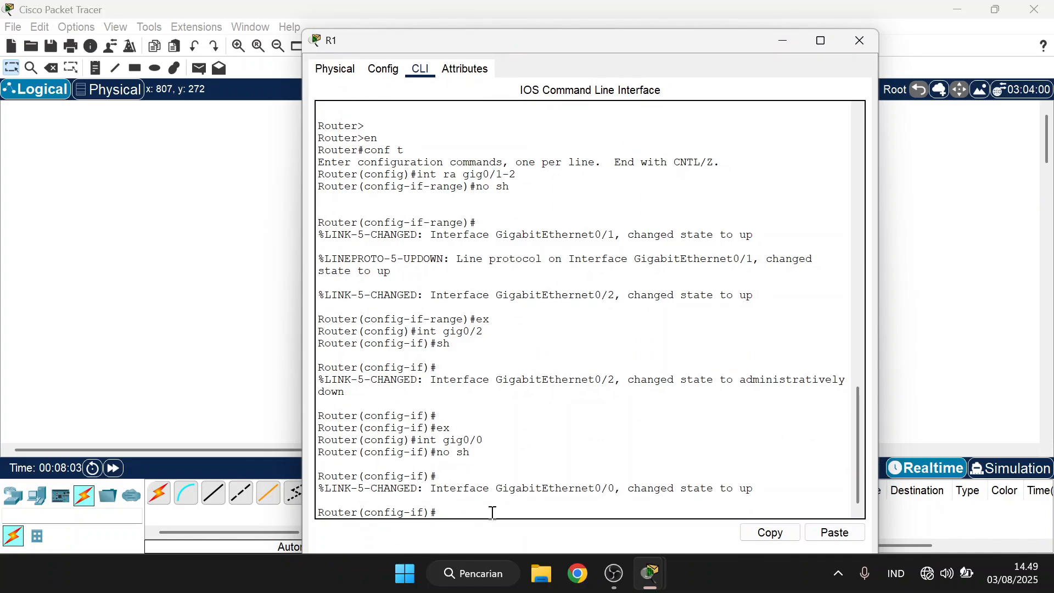
{"action": "left_click", "coordinate": [584, 359]}
{"action": "scroll", "coordinate": [583, 359], "scroll_direction": "up", "scroll_amount": 3}
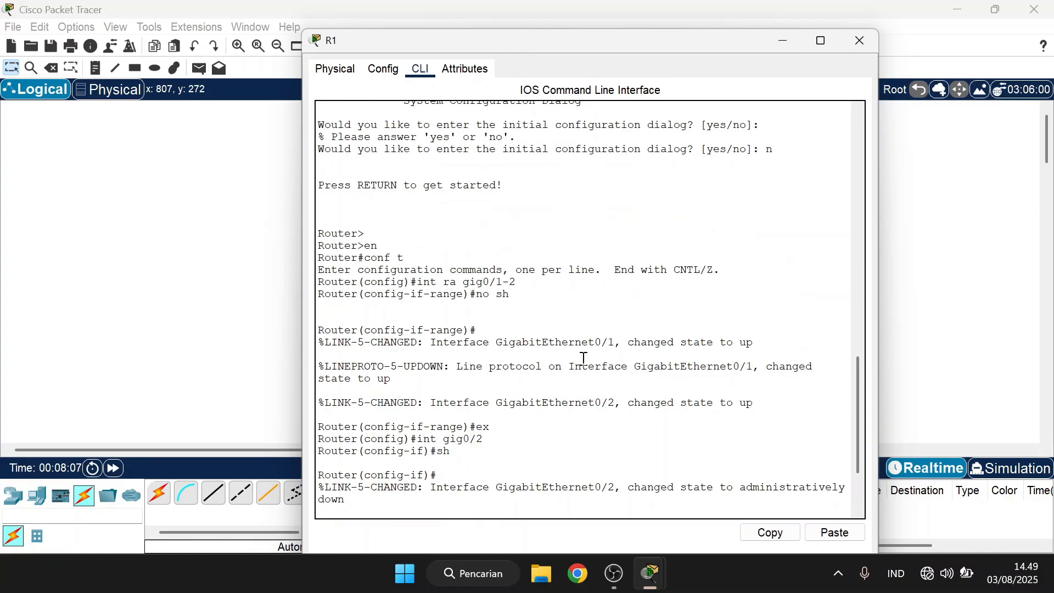
Step: Enable R1's interfaces as a range with int r gig0/0-1 and no sh, and return to global configuration mode
{"action": "type", "text": "int r "}
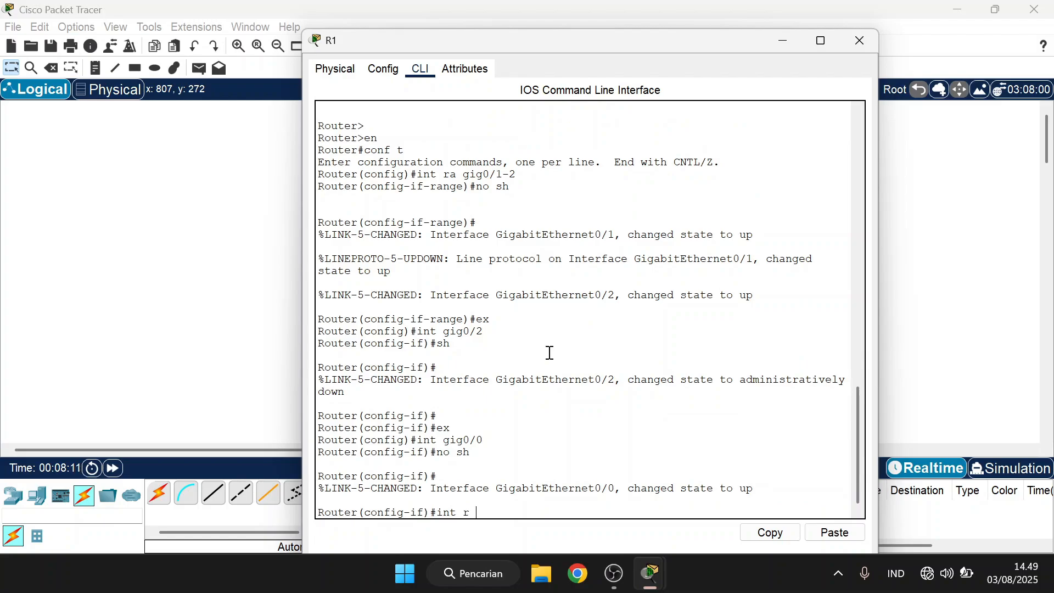
{"action": "type", "text": "gig0/0-1"}
{"action": "key", "text": "Return"}
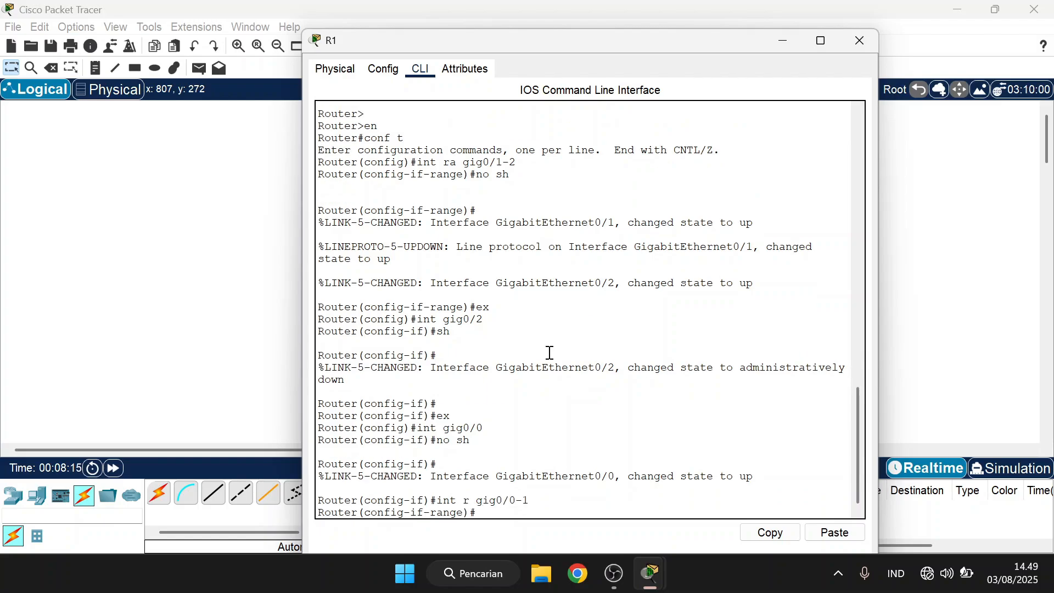
{"action": "type", "text": "no sh"}
{"action": "key", "text": "Return"}
{"action": "key", "text": "Return"}
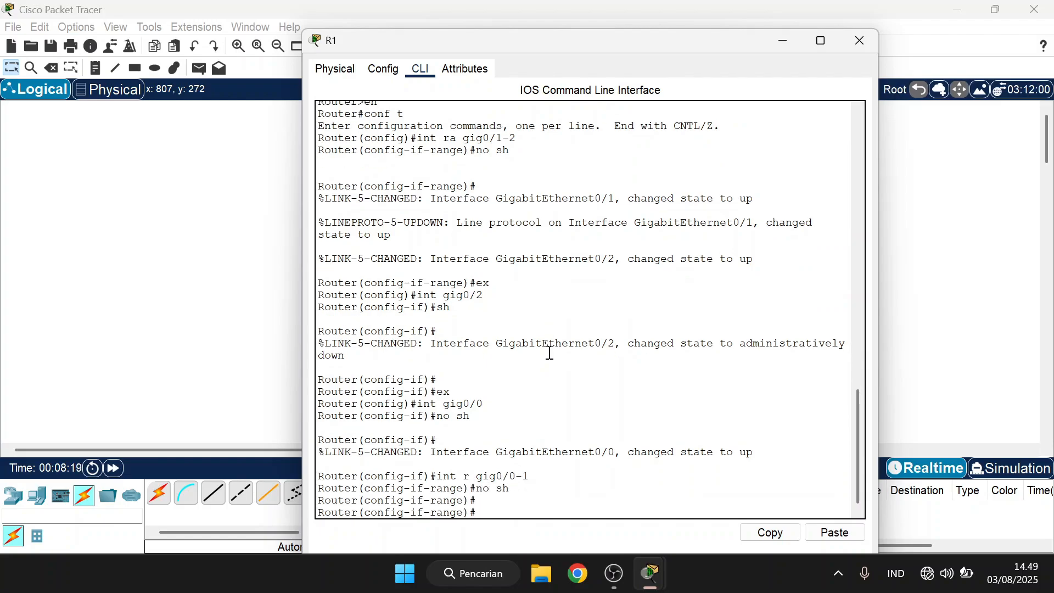
{"action": "left_click_drag", "start_coordinate": [675, 51], "coordinate": [676, 287]}
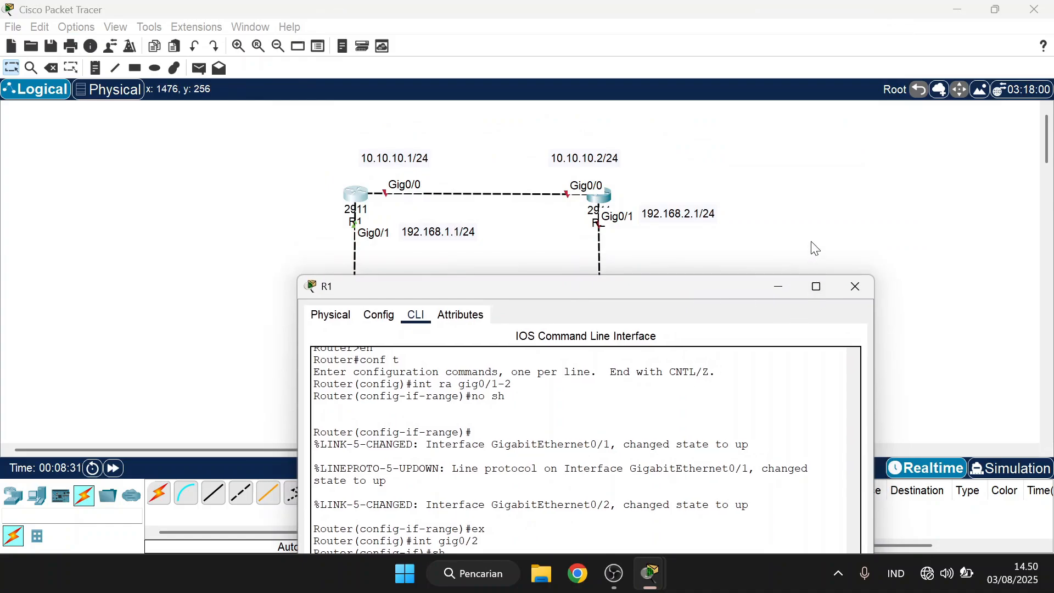
{"action": "left_click_drag", "start_coordinate": [627, 296], "coordinate": [754, 50]}
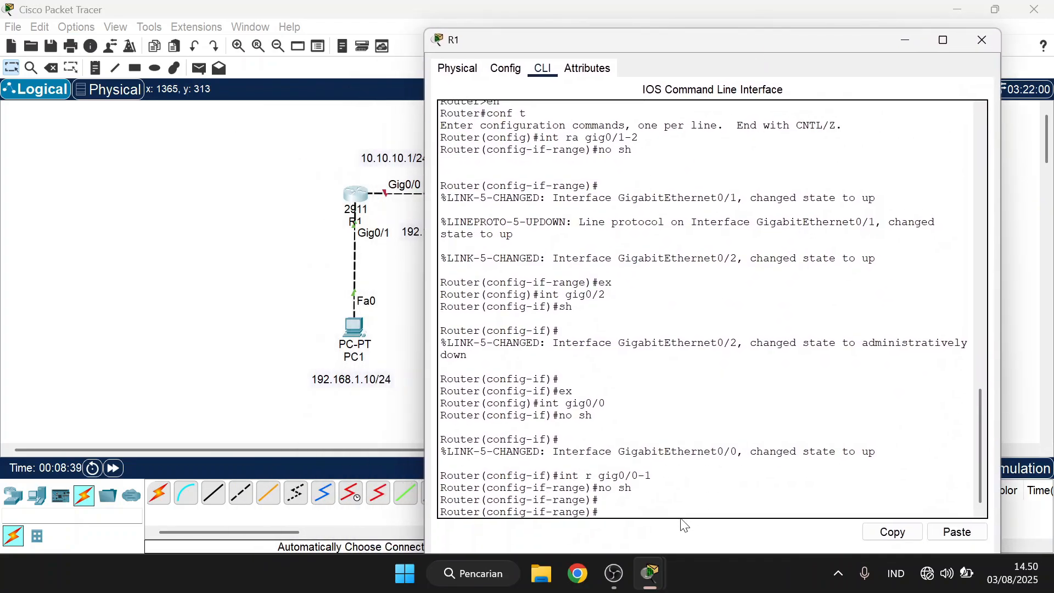
{"action": "type", "text": "ex"}
{"action": "key", "text": "Return"}
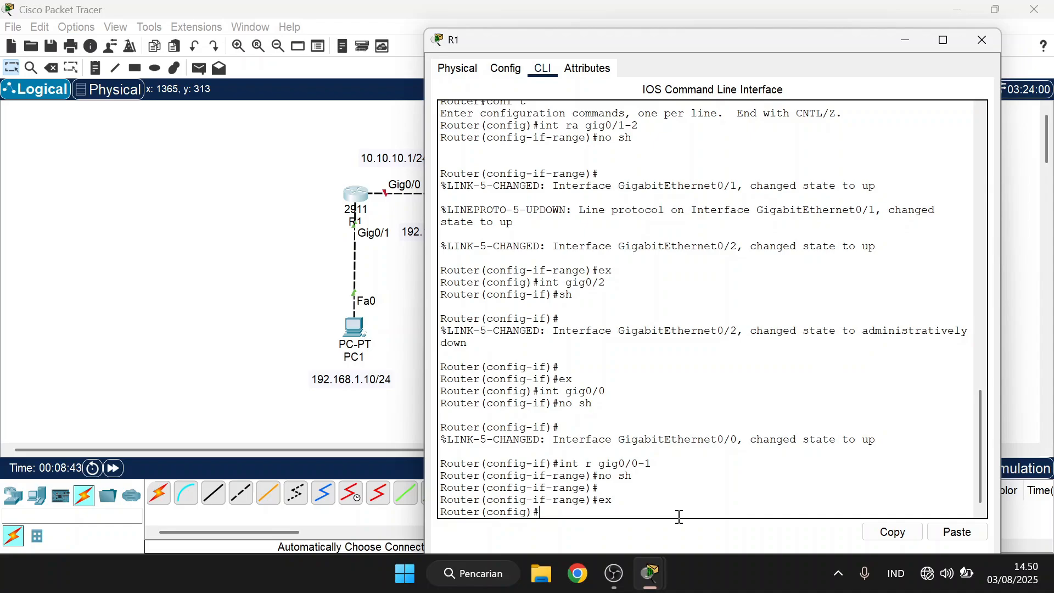
Step: Display R1's interface status summary with do sh ip int br and examine the GigabitEthernet entries
{"action": "type", "text": "do sh int br"}
{"action": "key", "text": "Return"}
{"action": "type", "text": "do sh in"}
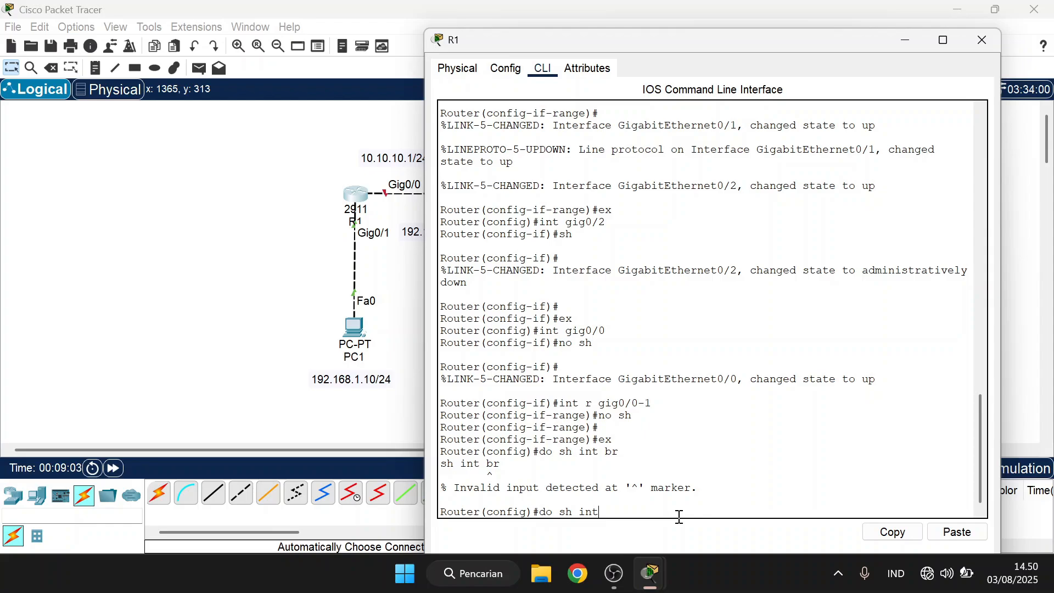
{"action": "type", "text": "t"}
{"action": "key", "text": "Left"}
{"action": "key", "text": "Left"}
{"action": "key", "text": "Left"}
{"action": "type", "text": "ip"}
{"action": "key", "text": "Right"}
{"action": "key", "text": "Right"}
{"action": "key", "text": "Right"}
{"action": "type", "text": "br"}
{"action": "key", "text": "Return"}
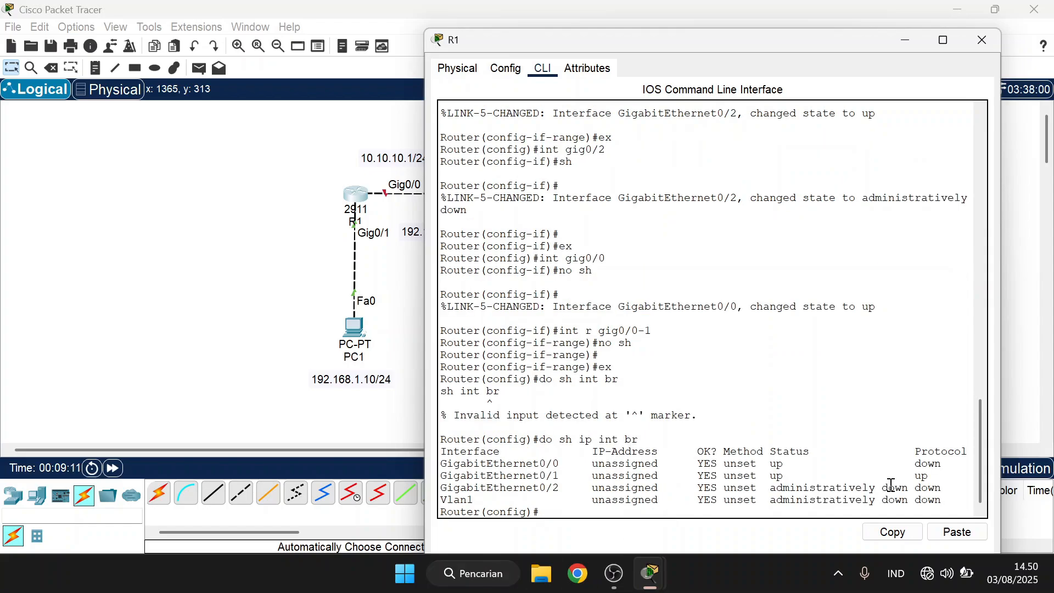
{"action": "left_click_drag", "start_coordinate": [447, 476], "coordinate": [902, 447]}
{"action": "left_click", "coordinate": [913, 412]}
Step: Assign IP address 10.10.10.1 with mask 255.255.255.0 to R1's interface gig0/0 and exit the interface
{"action": "type", "text": "int gig0/"}
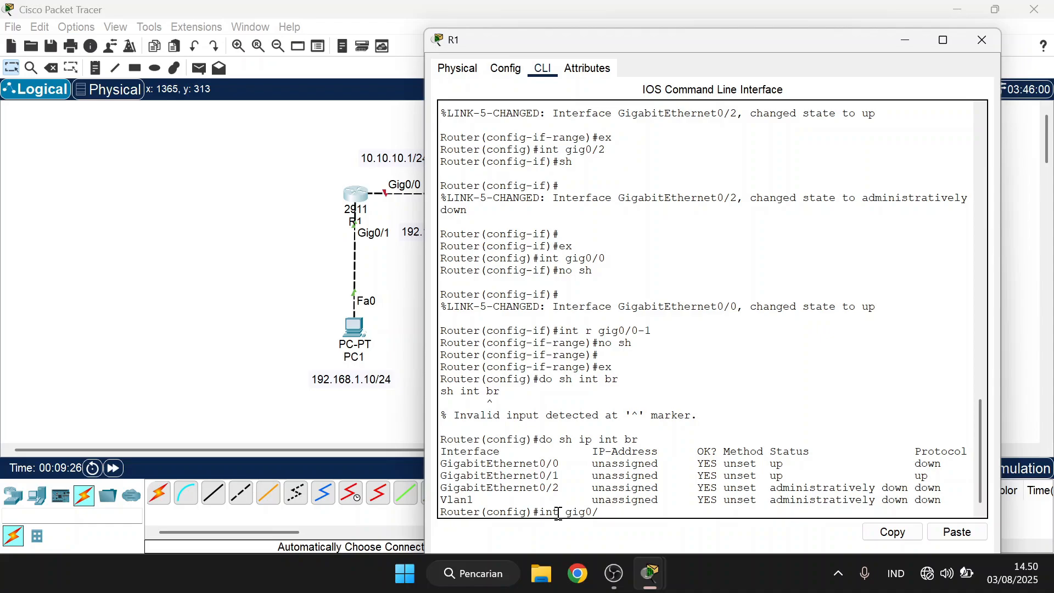
{"action": "type", "text": "0"}
{"action": "key", "text": "Return"}
{"action": "type", "text": "ip ad"}
{"action": "key", "text": "Tab"}
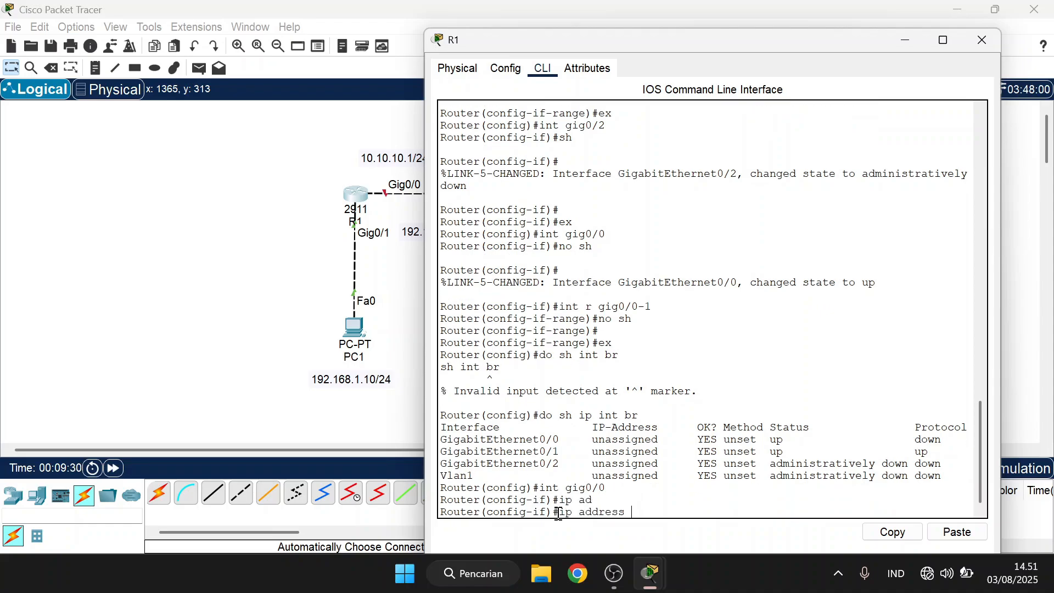
{"action": "type", "text": "10.10.10.1 255.255.255.0"}
{"action": "key", "text": "Return"}
{"action": "type", "text": "ex"}
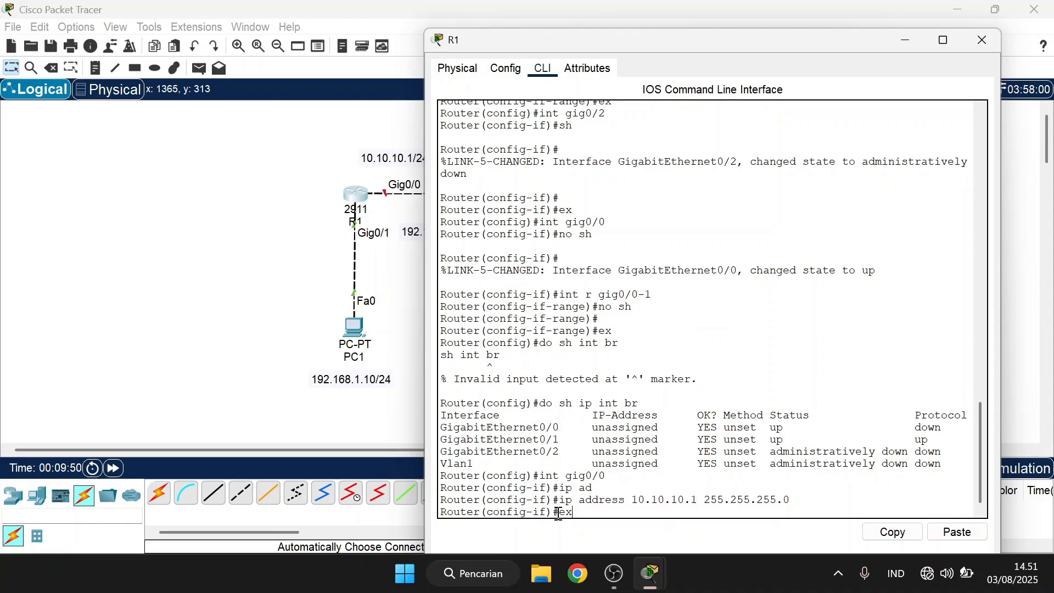
{"action": "key", "text": "Return"}
Step: Assign IP address 192.168.1.1 with mask 255.255.255.0 to R1's interface gig0/1 and exit the interface
{"action": "type", "text": "int gig0/1"}
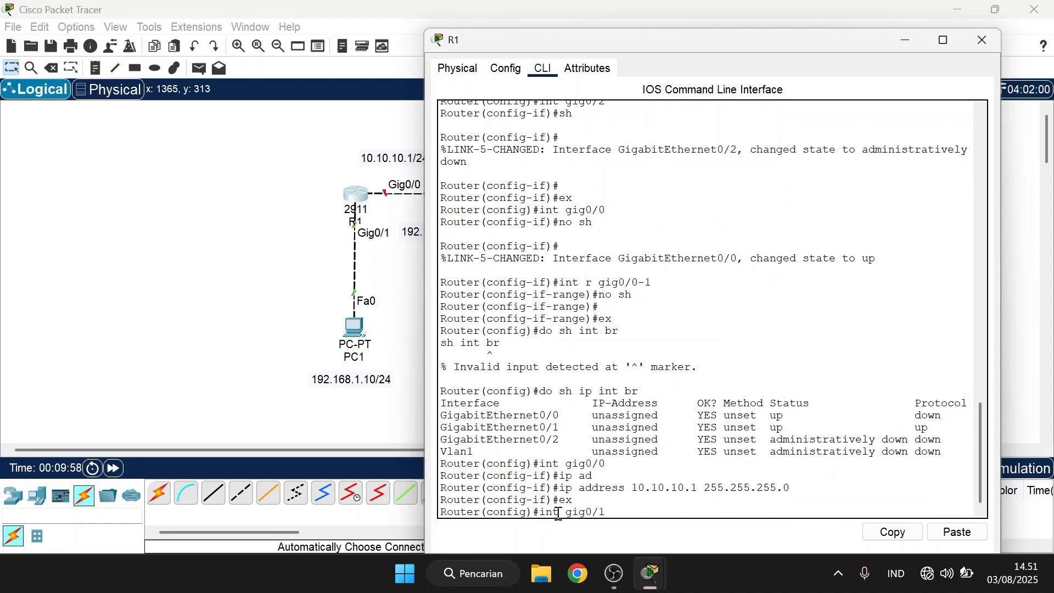
{"action": "key", "text": "Return"}
{"action": "type", "text": "ip ad"}
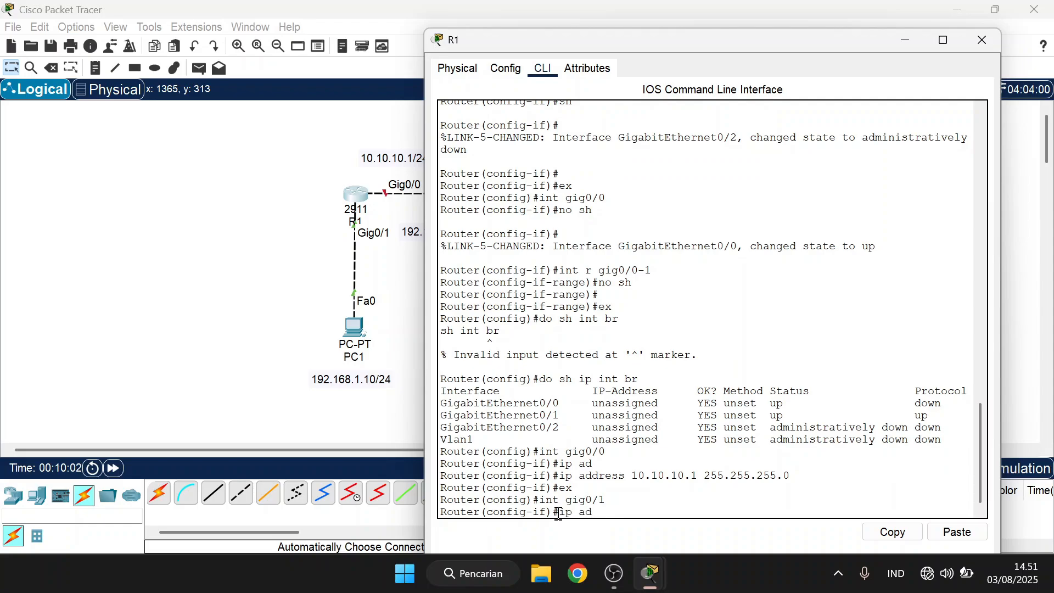
{"action": "key", "text": "Tab"}
{"action": "type", "text": "192.168."}
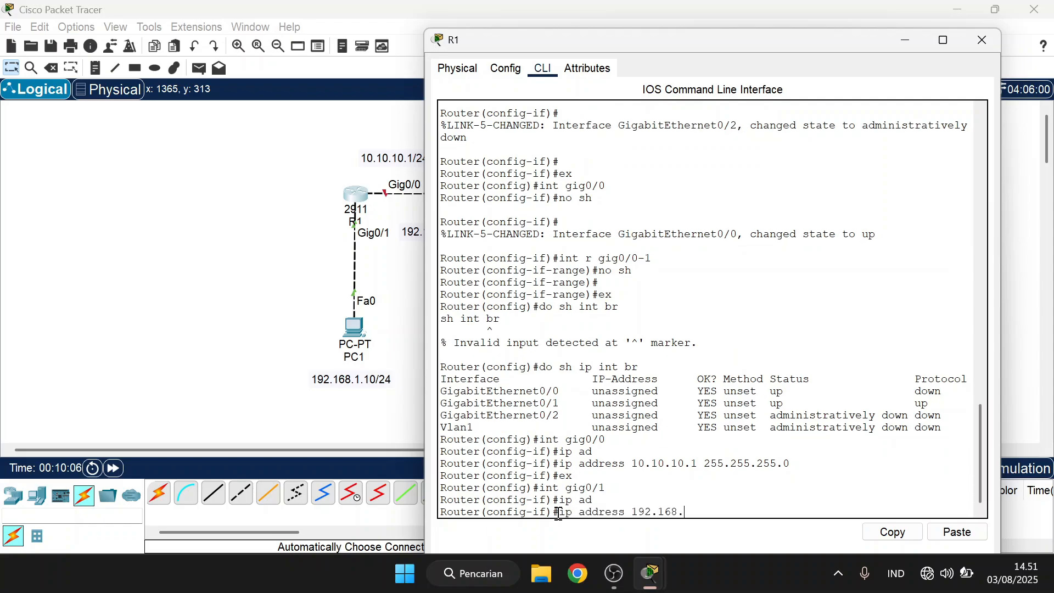
{"action": "type", "text": "1.10"}
{"action": "key", "text": "BackSpace"}
{"action": "type", "text": "/"}
{"action": "type", "text": " 255.255.25"}
{"action": "type", "text": "5.0"}
{"action": "key", "text": "Return"}
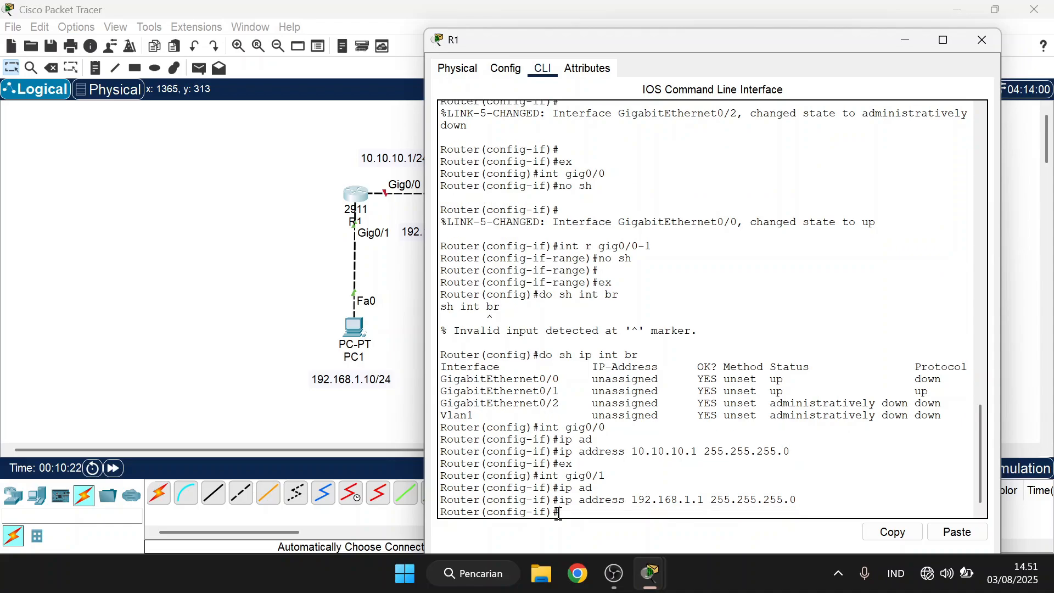
{"action": "type", "text": "ex"}
{"action": "key", "text": "Return"}
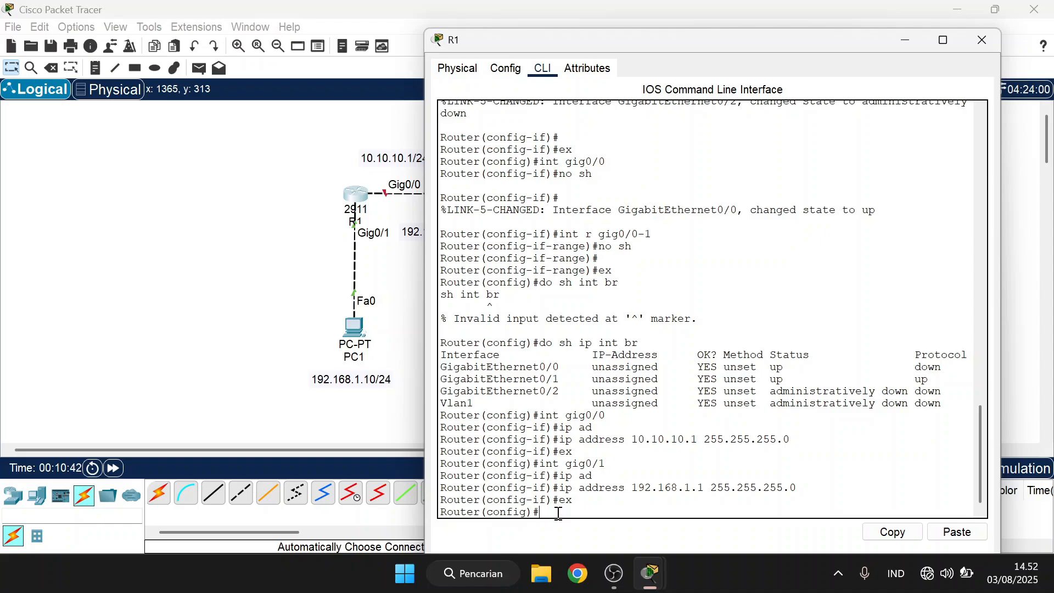
Step: Display R1's routing table with do sh ip rout, examine the connected routes, and close R1's window
{"action": "type", "text": "do sh ip rout"}
{"action": "key", "text": "Return"}
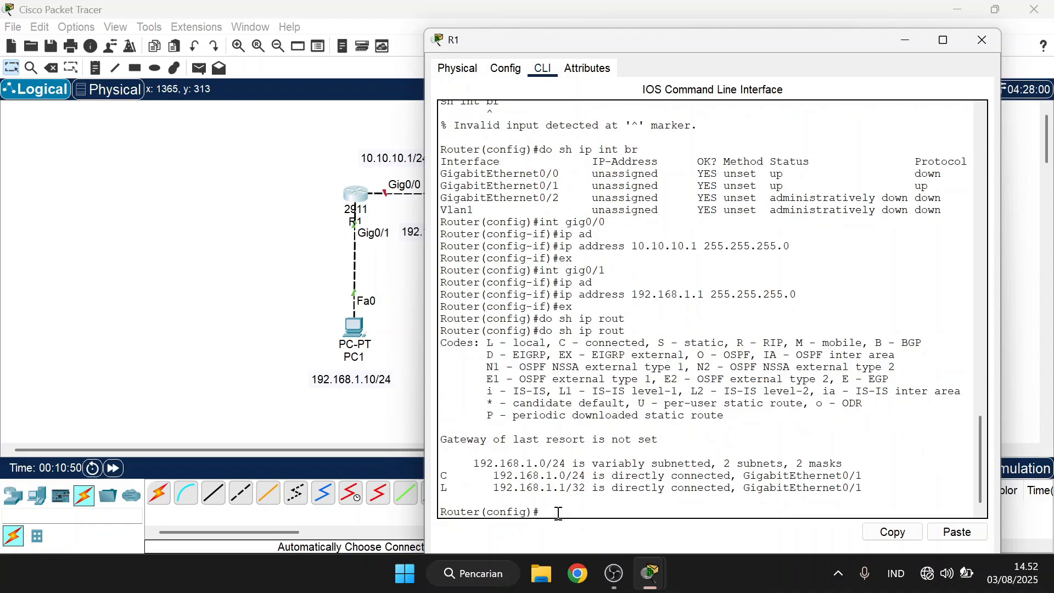
{"action": "left_click_drag", "start_coordinate": [481, 475], "coordinate": [639, 486]}
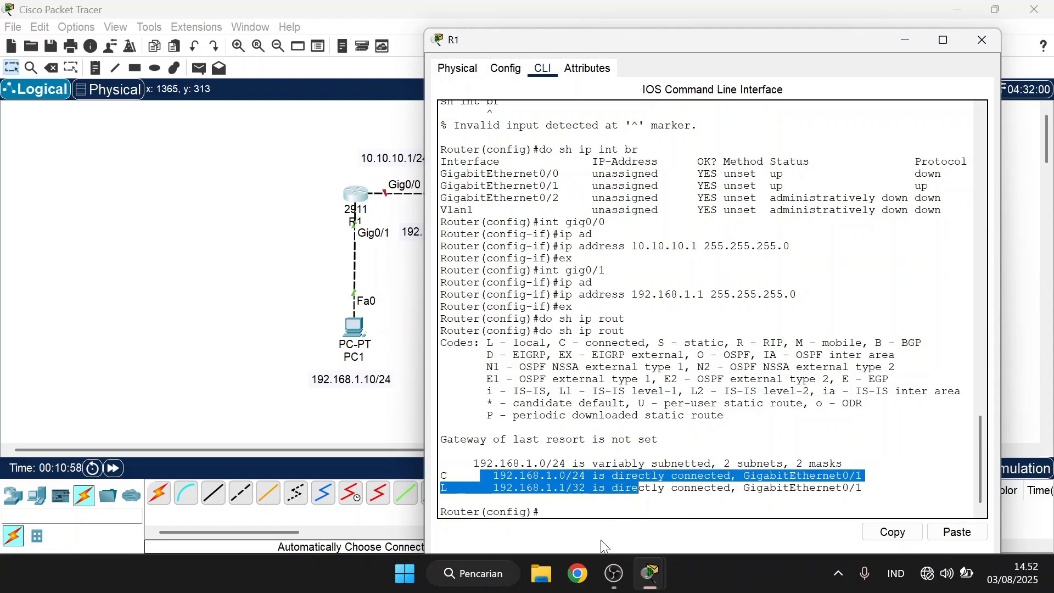
{"action": "left_click", "coordinate": [619, 504]}
{"action": "left_click_drag", "start_coordinate": [481, 476], "coordinate": [884, 481]}
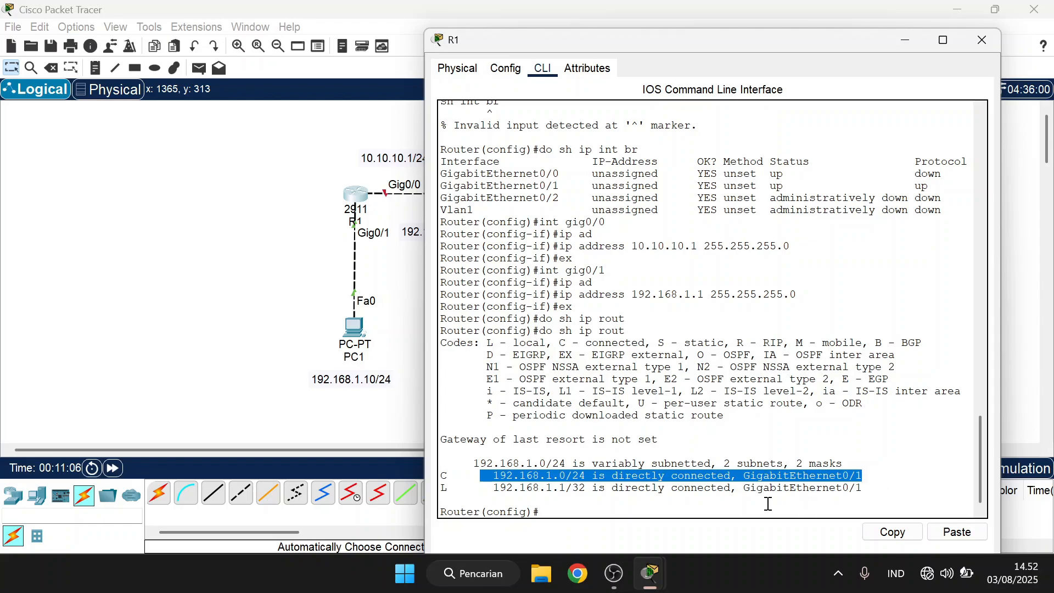
{"action": "left_click", "coordinate": [615, 503]}
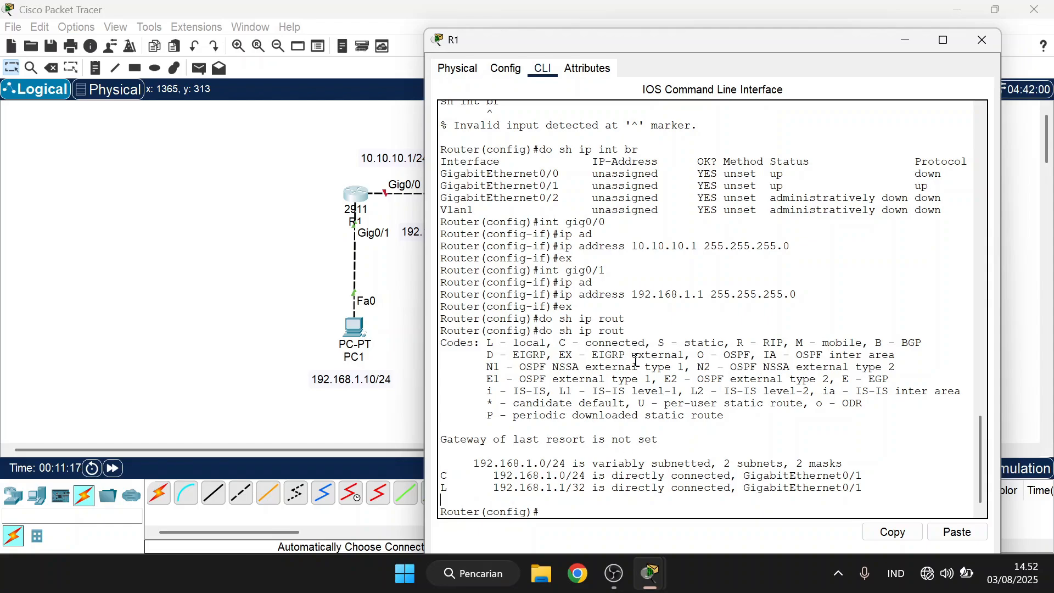
{"action": "left_click", "coordinate": [982, 41]}
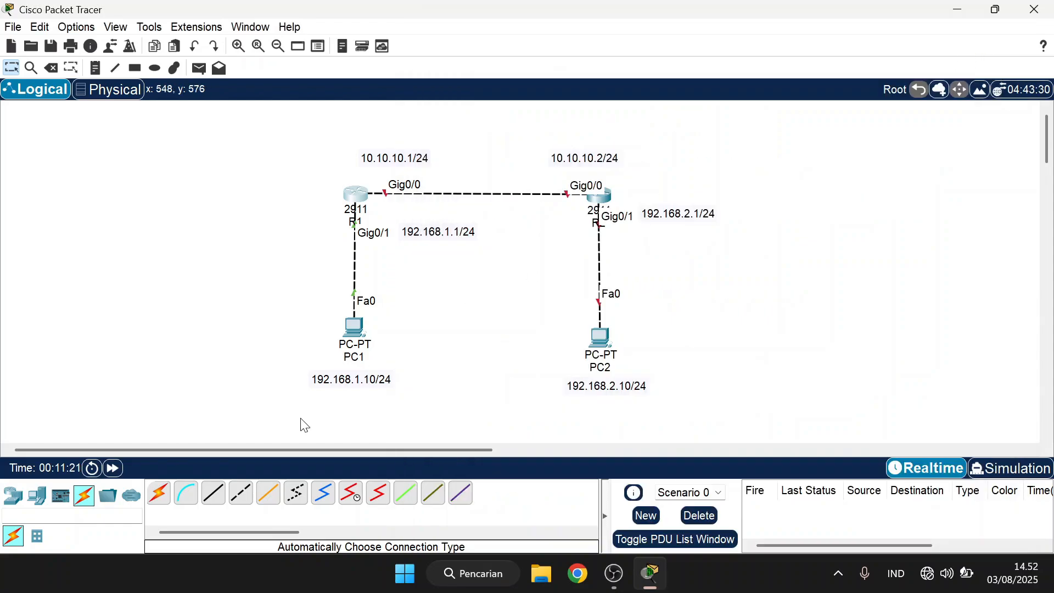
Step: Set PC1's static IPv4 address to 192.168.1.10 with subnet mask 255.255.255.0
{"action": "left_click", "coordinate": [360, 328]}
{"action": "left_click", "coordinate": [498, 40]}
{"action": "left_click", "coordinate": [439, 116]}
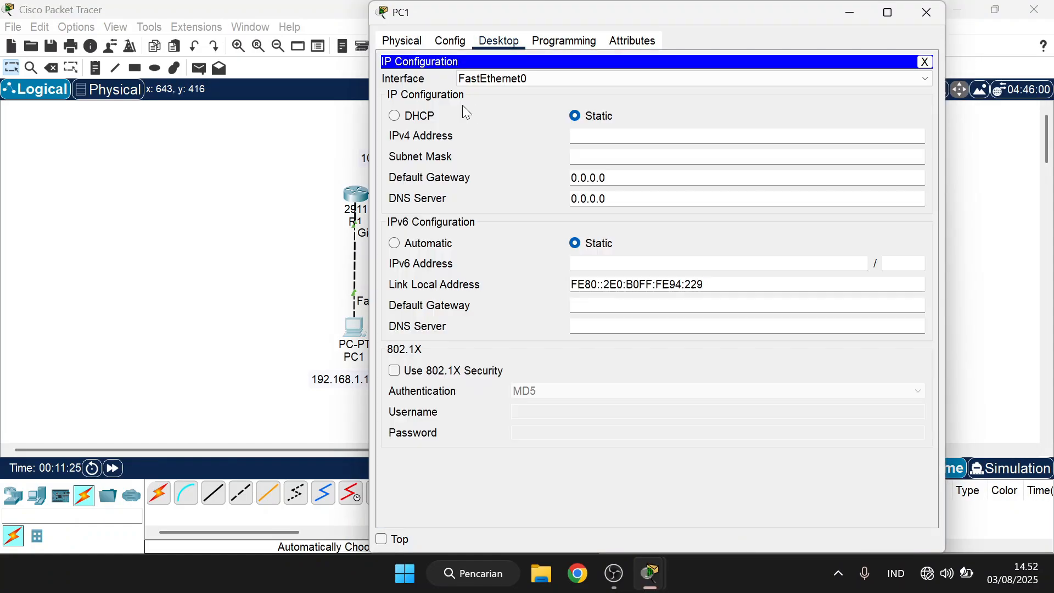
{"action": "left_click", "coordinate": [599, 137]}
{"action": "type", "text": "192.168.1.10"}
{"action": "key", "text": "Tab"}
{"action": "key", "text": "Tab"}
Step: Set PC1's default gateway to 192.168.1.1 by reusing its copied IPv4 address, and close PC1's window
{"action": "left_click_drag", "start_coordinate": [659, 133], "coordinate": [551, 146]}
{"action": "key", "text": "ctrl+c"}
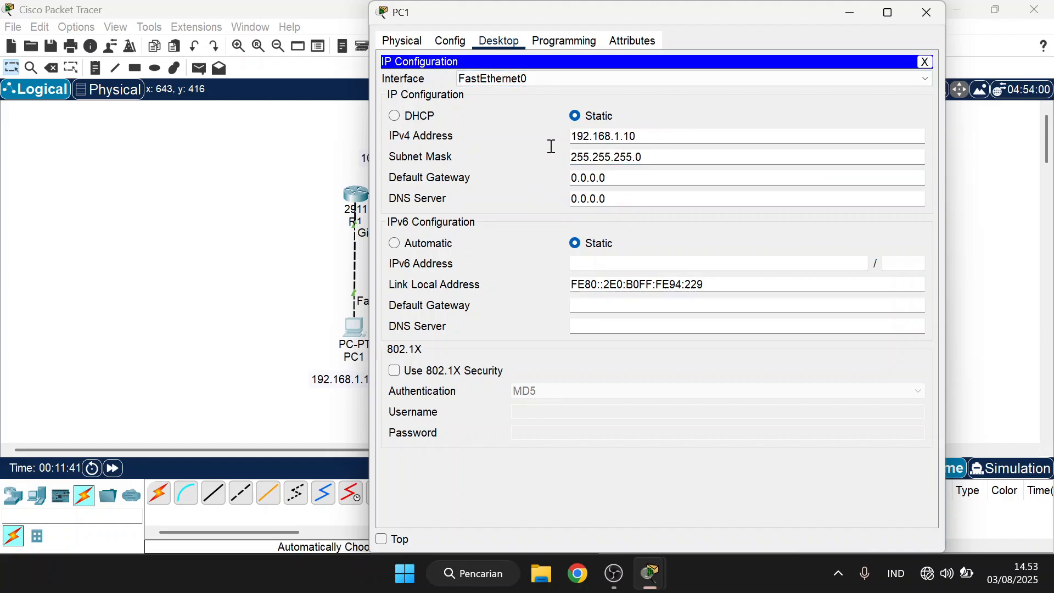
{"action": "left_click", "coordinate": [635, 179]}
{"action": "key", "text": "ctrl+a"}
{"action": "key", "text": "ctrl+v"}
{"action": "key", "text": "BackSpace"}
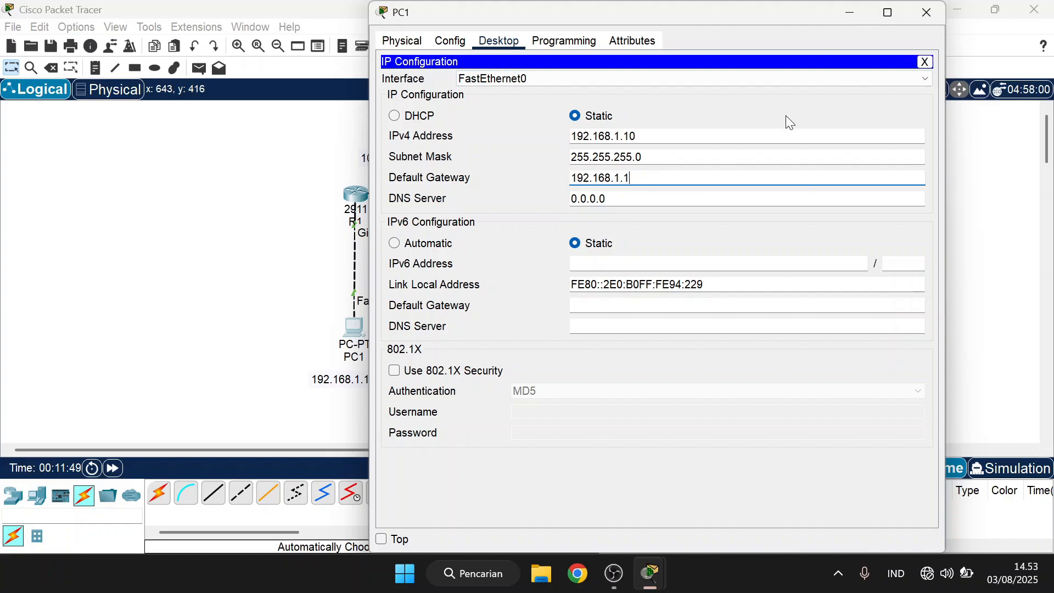
{"action": "left_click", "coordinate": [940, 14]}
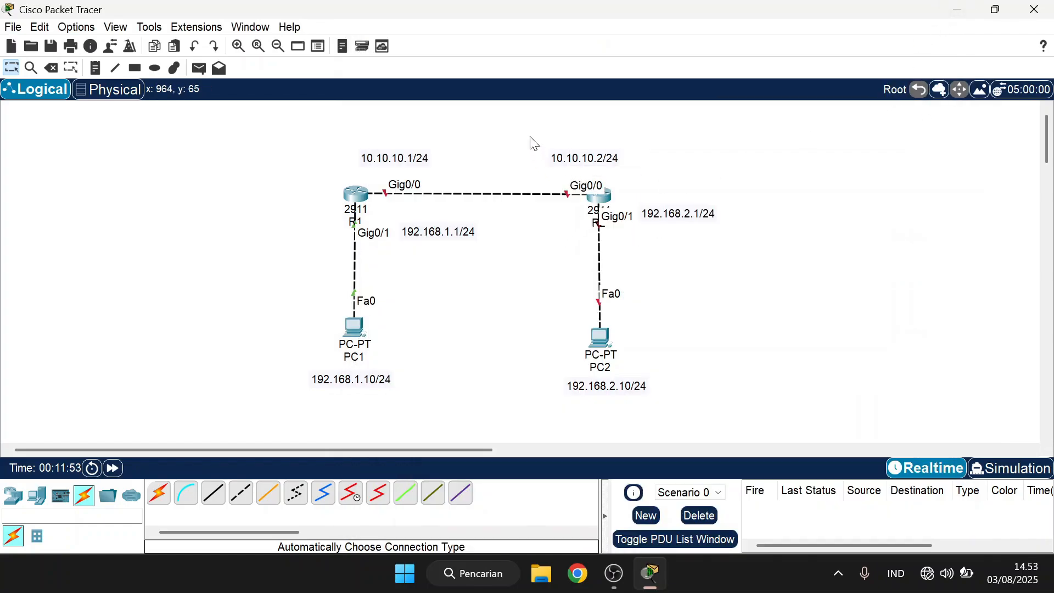
Step: Open R2's command line and decline the initial configuration dialog to reach the router prompt
{"action": "left_click", "coordinate": [600, 197]}
{"action": "left_click", "coordinate": [487, 41]}
{"action": "key", "text": "Return"}
{"action": "type", "text": "n"}
{"action": "key", "text": "Return"}
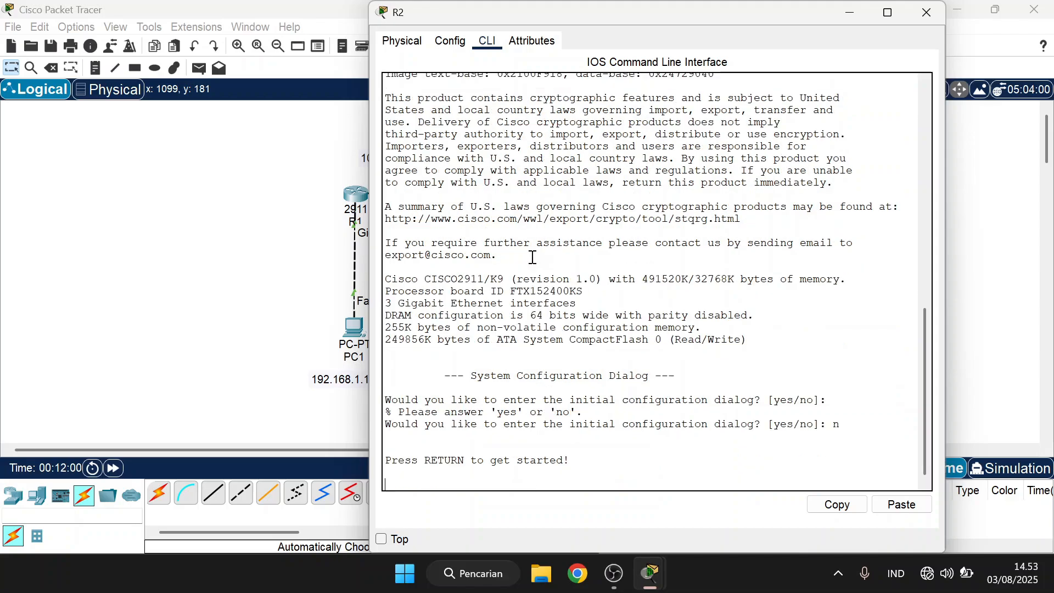
{"action": "key", "text": "Return"}
Step: Enter privileged mode and global configuration mode on R2 with en and conf t
{"action": "type", "text": "en"}
{"action": "key", "text": "Return"}
{"action": "type", "text": "conf t"}
{"action": "key", "text": "Return"}
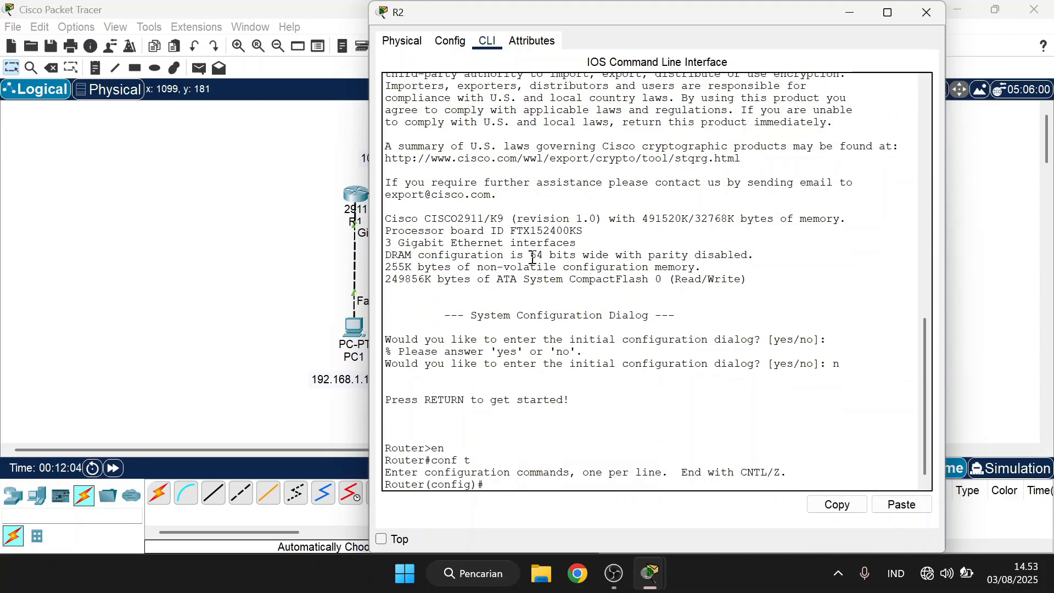
Step: Enable R2's interfaces as a range with int r gig0/0-1 and no sh, and return to global configuration mode
{"action": "type", "text": "int r gig0/0-1"}
{"action": "key", "text": "Return"}
{"action": "type", "text": "no sh"}
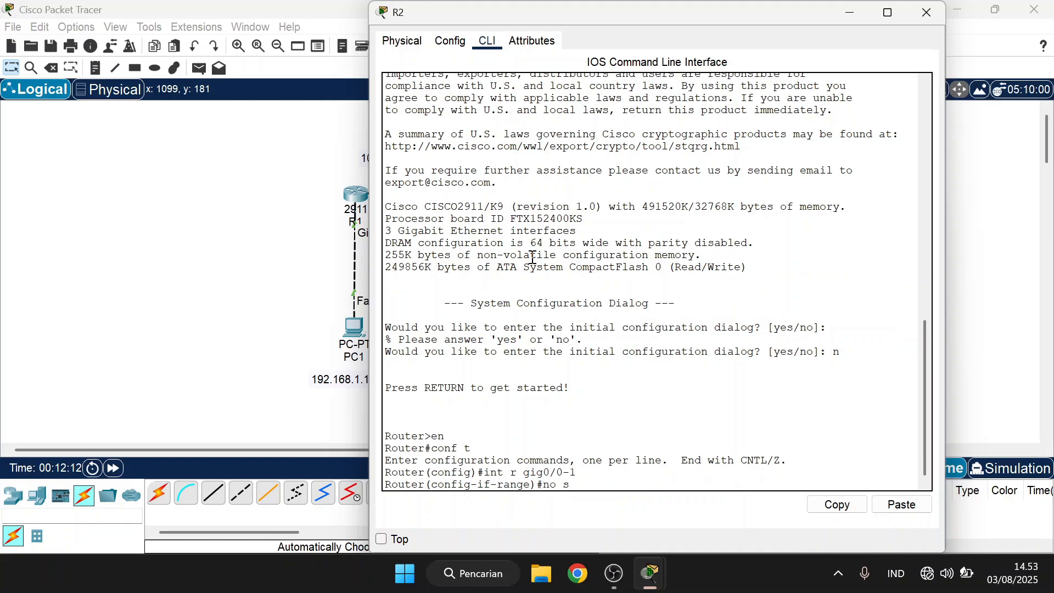
{"action": "key", "text": "Return"}
{"action": "key", "text": "Return"}
{"action": "key", "text": "Return"}
{"action": "type", "text": "ex"}
{"action": "key", "text": "Return"}
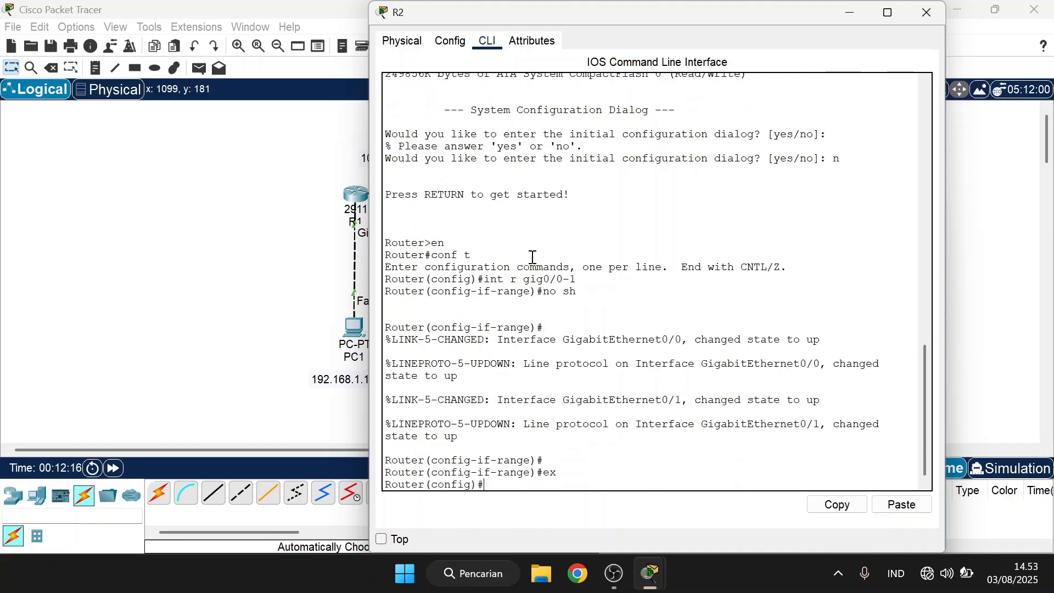
Step: Assign 10.10.10.2 with mask 255.255.255.0 to R2's gig0/0 interface, and return to global configuration mode
{"action": "type", "text": "int gig"}
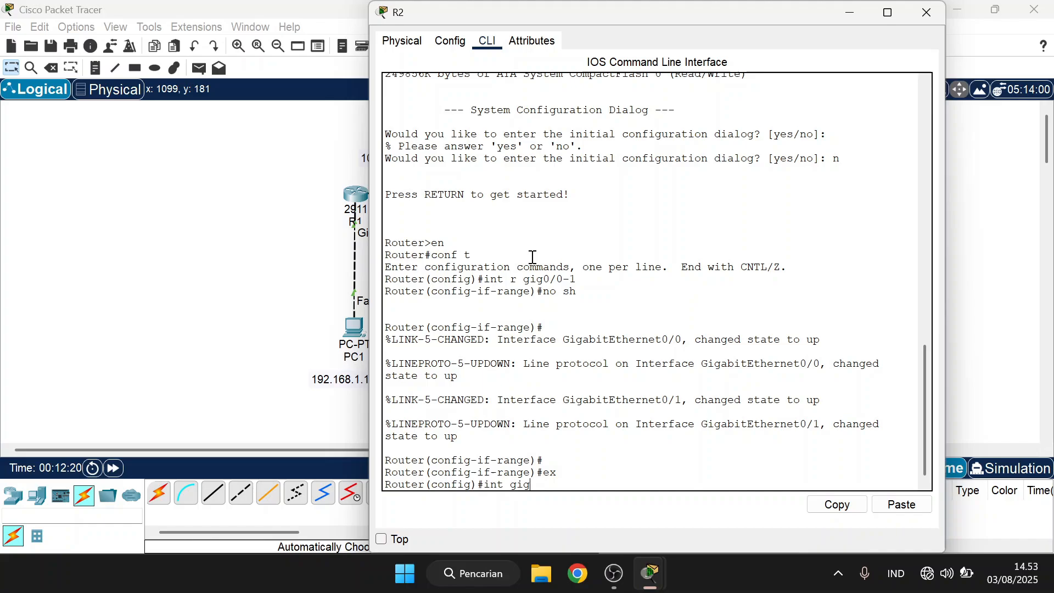
{"action": "type", "text": "0/0"}
{"action": "key", "text": "Return"}
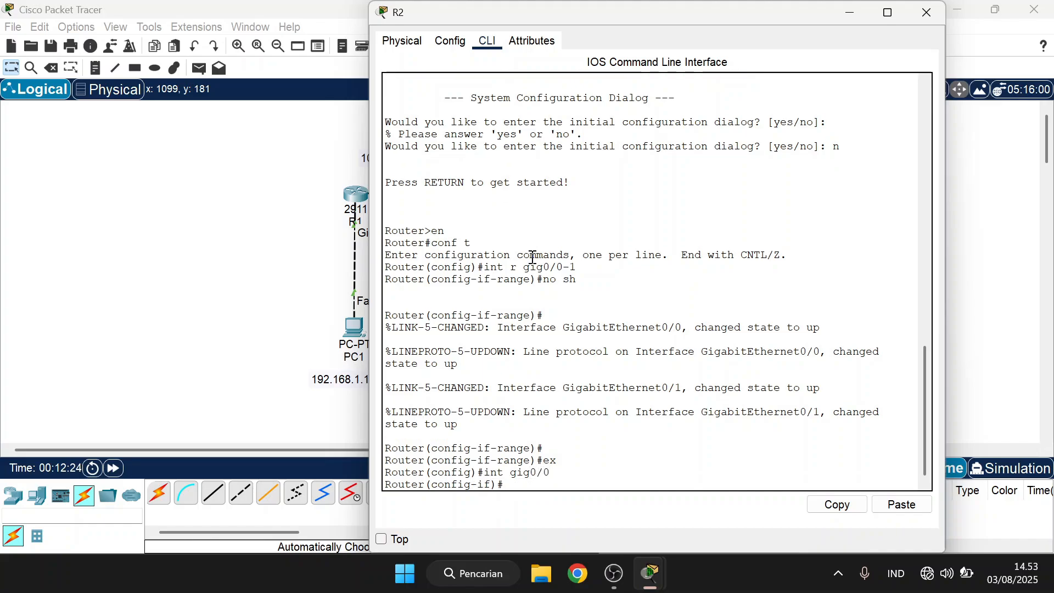
{"action": "type", "text": "ip ad"}
{"action": "key", "text": "Tab"}
{"action": "type", "text": "10"}
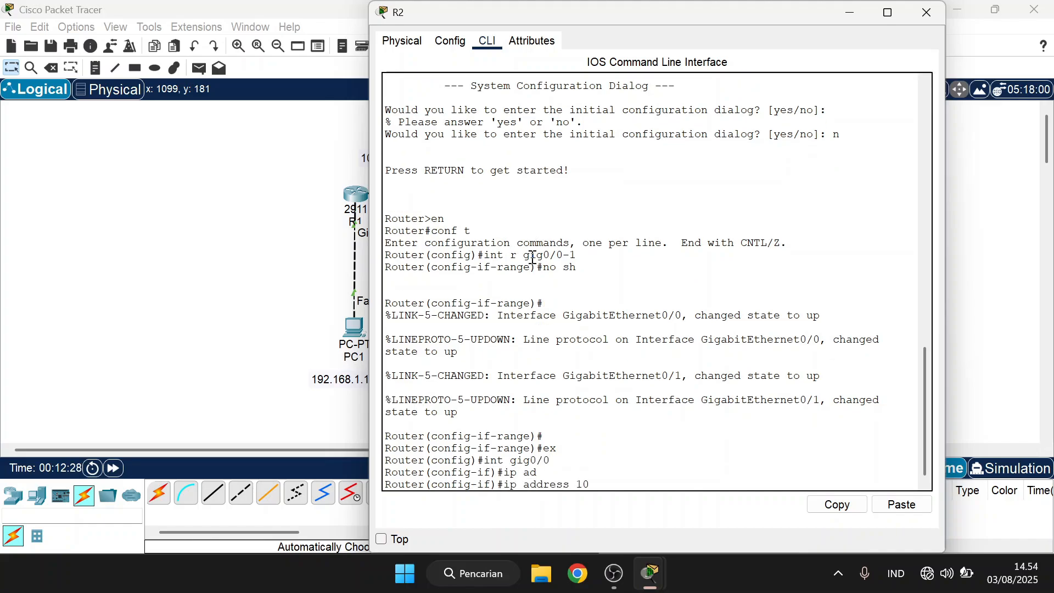
{"action": "type", "text": ".10.10.2 255.25"}
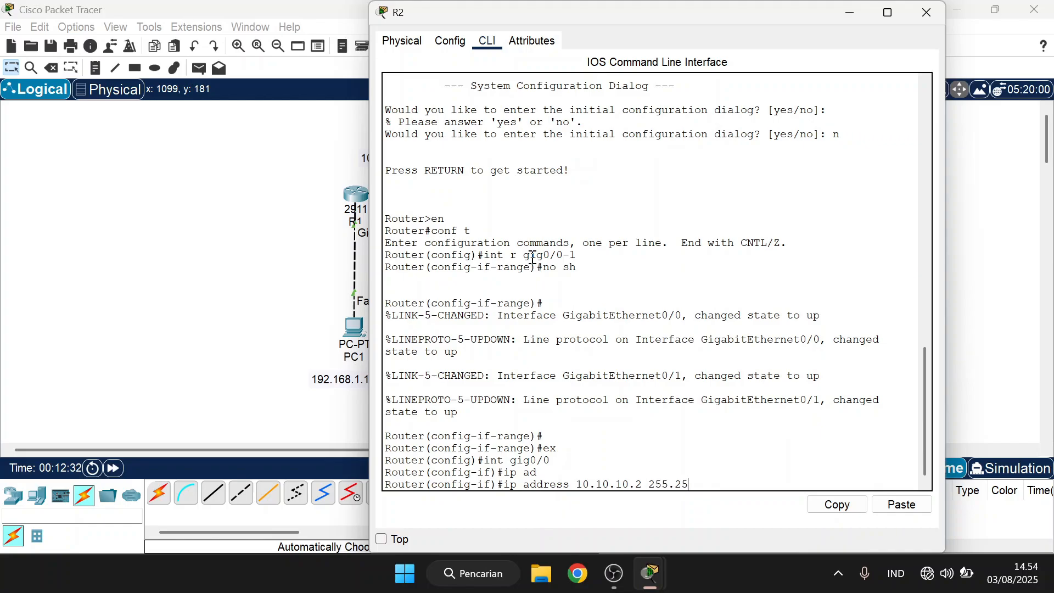
{"action": "type", "text": "5.255.0"}
{"action": "key", "text": "Return"}
{"action": "type", "text": "ex"}
{"action": "key", "text": "Return"}
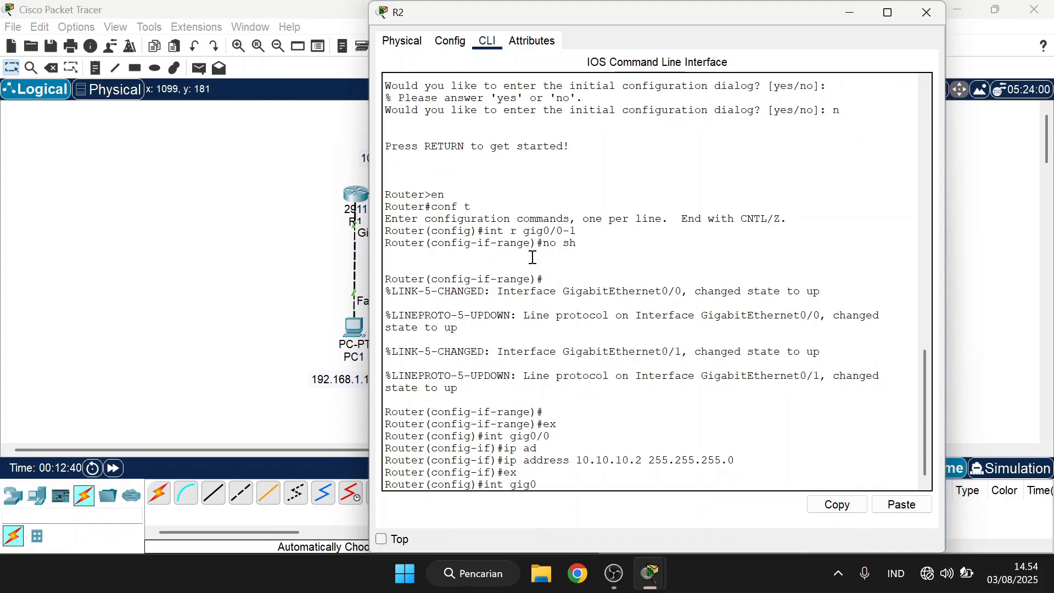
Step: Assign 192.168.2.1 with mask 255.255.255.0 to R2's gig0/1 interface, and return to global configuration mode
{"action": "type", "text": "/1"}
{"action": "key", "text": "Return"}
{"action": "type", "text": "ip ad"}
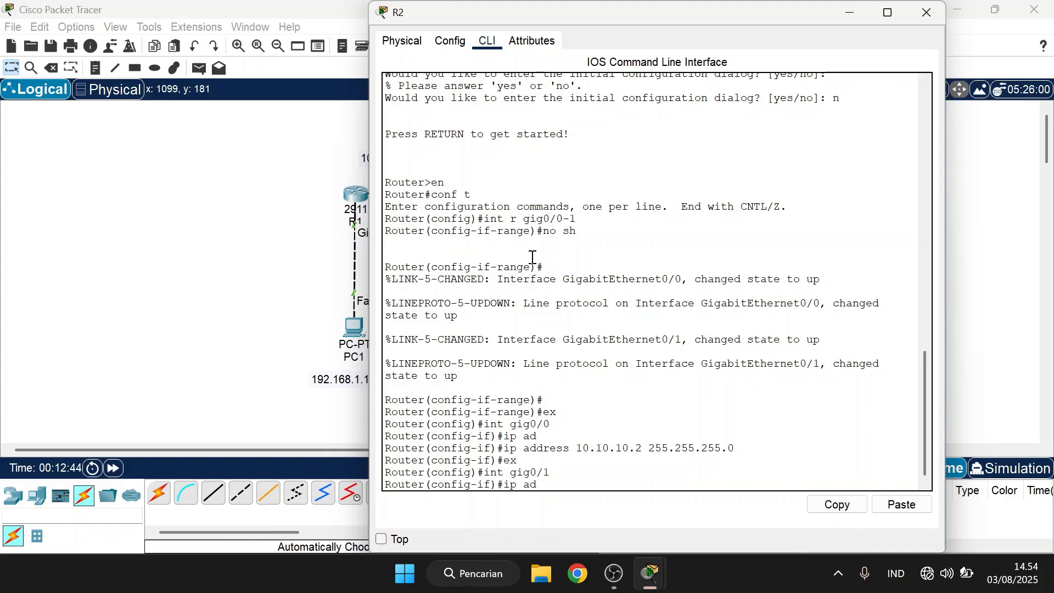
{"action": "key", "text": "Tab"}
{"action": "type", "text": "192.168.2.10."}
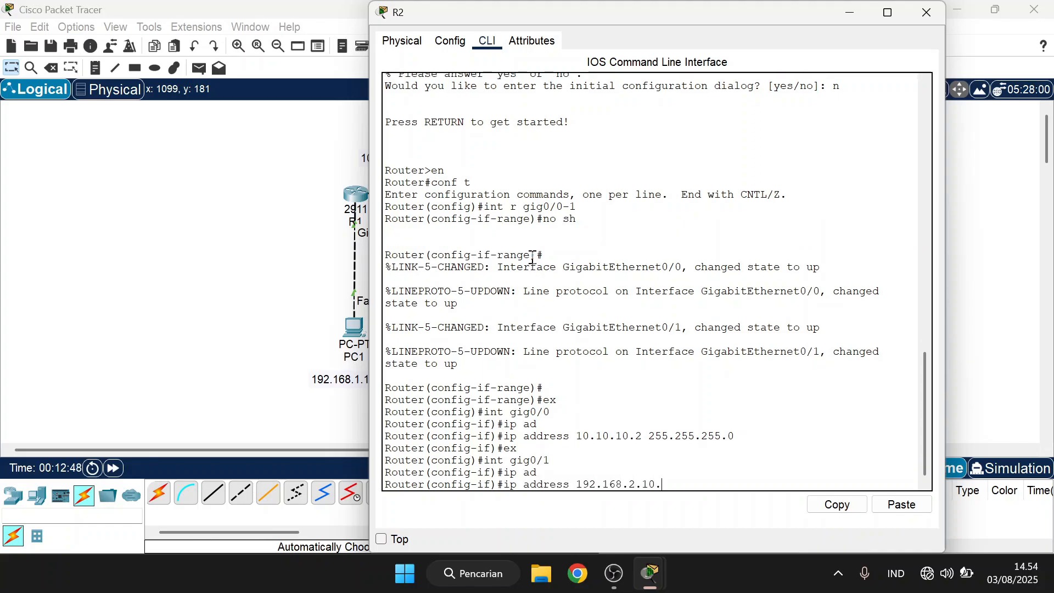
{"action": "type", "text": "255.255.255.0"}
{"action": "key", "text": "Return"}
{"action": "type", "text": "ex"}
{"action": "key", "text": "Return"}
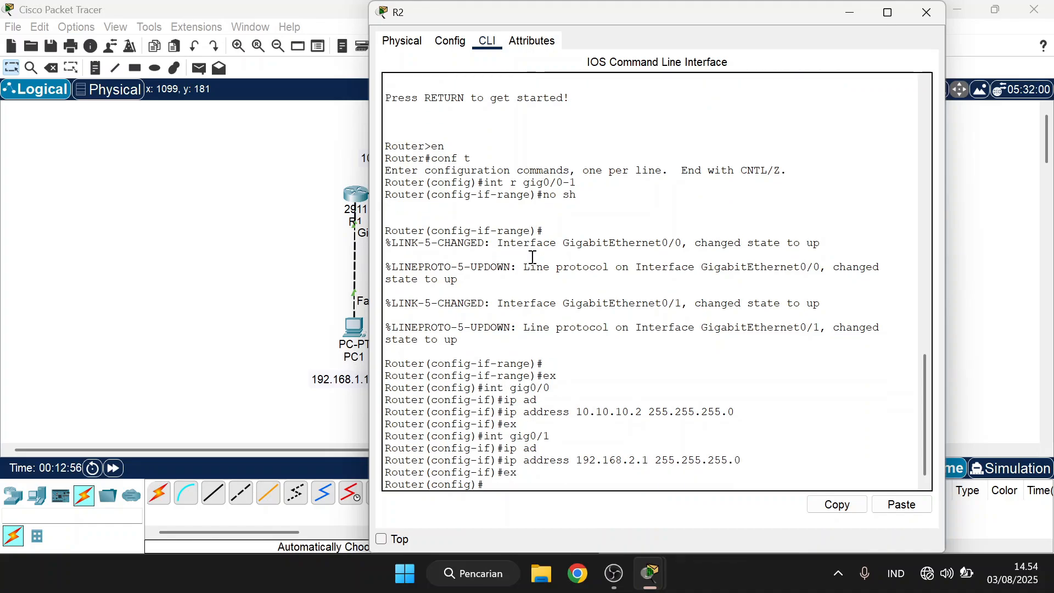
Step: Show R2's routing table with do sh ip ro, examine its directly connected routes, and minimize R2's window
{"action": "type", "text": "do sh ip ro"}
{"action": "key", "text": "Return"}
{"action": "left_click_drag", "start_coordinate": [435, 413], "coordinate": [834, 423]}
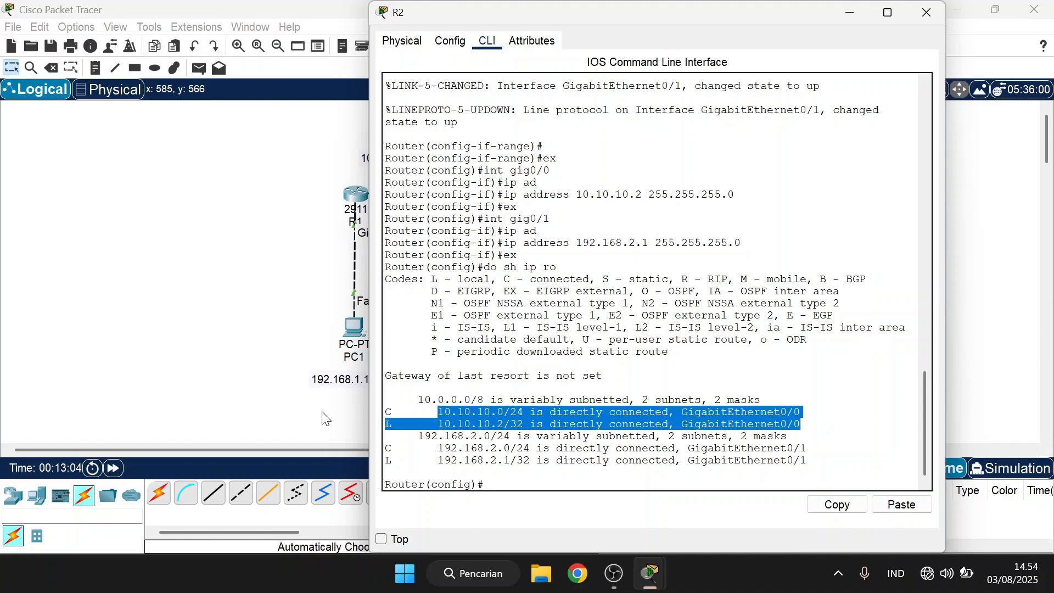
{"action": "left_click_drag", "start_coordinate": [399, 411], "coordinate": [431, 448]}
{"action": "left_click", "coordinate": [877, 209]}
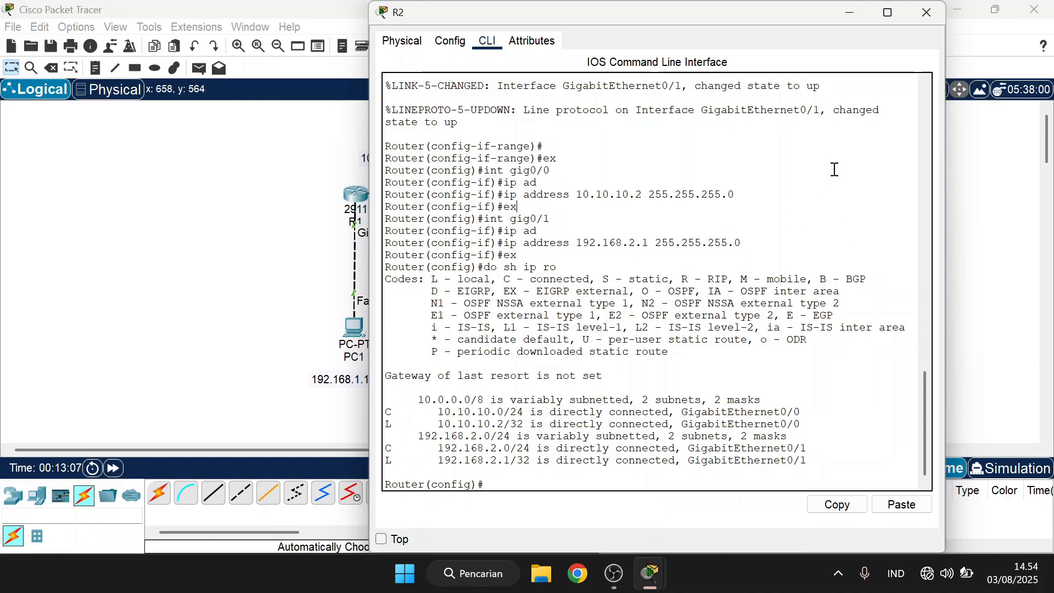
{"action": "left_click", "coordinate": [852, 13]}
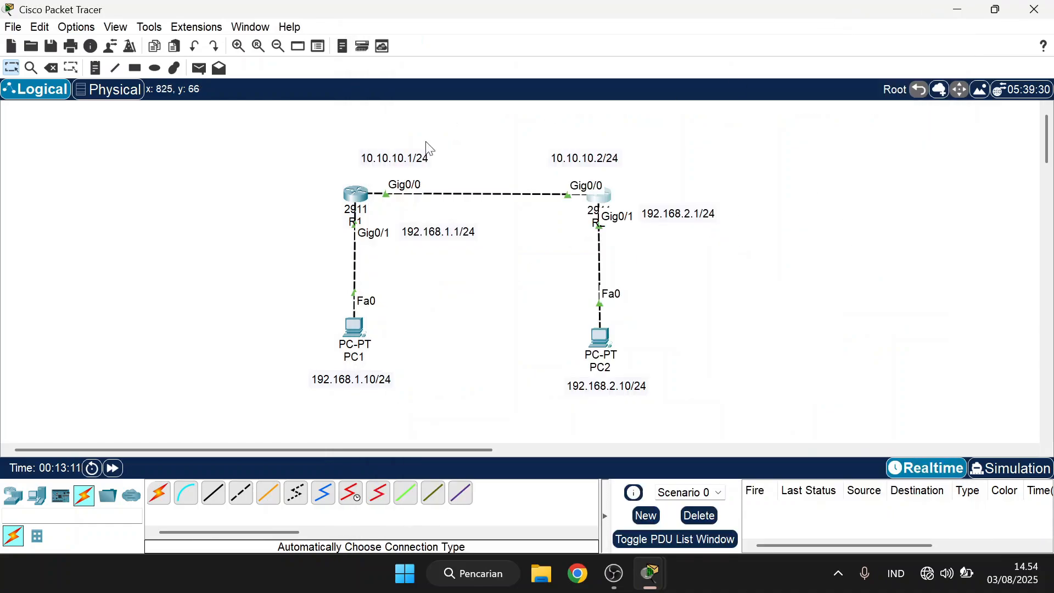
Step: Recall the do sh ip rout command on R1, examine its directly connected routes, and close R1's window
{"action": "left_click", "coordinate": [356, 201]}
{"action": "left_click", "coordinate": [672, 421]}
{"action": "key", "text": "Return"}
{"action": "key", "text": "Return"}
{"action": "key", "text": "Up"}
{"action": "key", "text": "Return"}
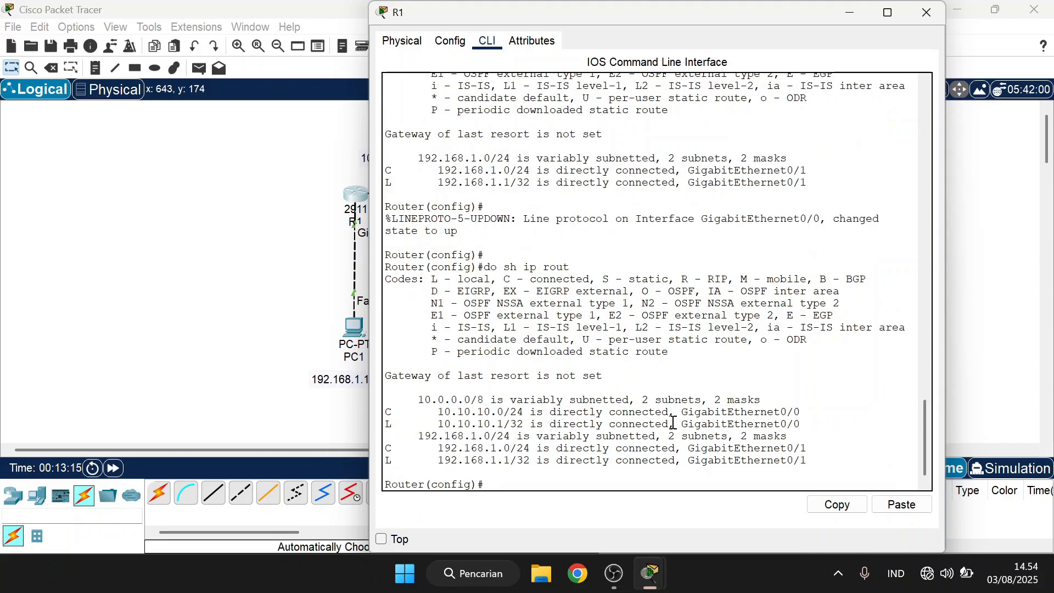
{"action": "left_click_drag", "start_coordinate": [418, 399], "coordinate": [812, 462]}
{"action": "left_click", "coordinate": [873, 420]}
{"action": "left_click", "coordinate": [926, 12]}
Step: Set PC2's static IPv4 address to 192.168.2.10 with subnet mask 255.255.255.0
{"action": "left_click", "coordinate": [599, 337]}
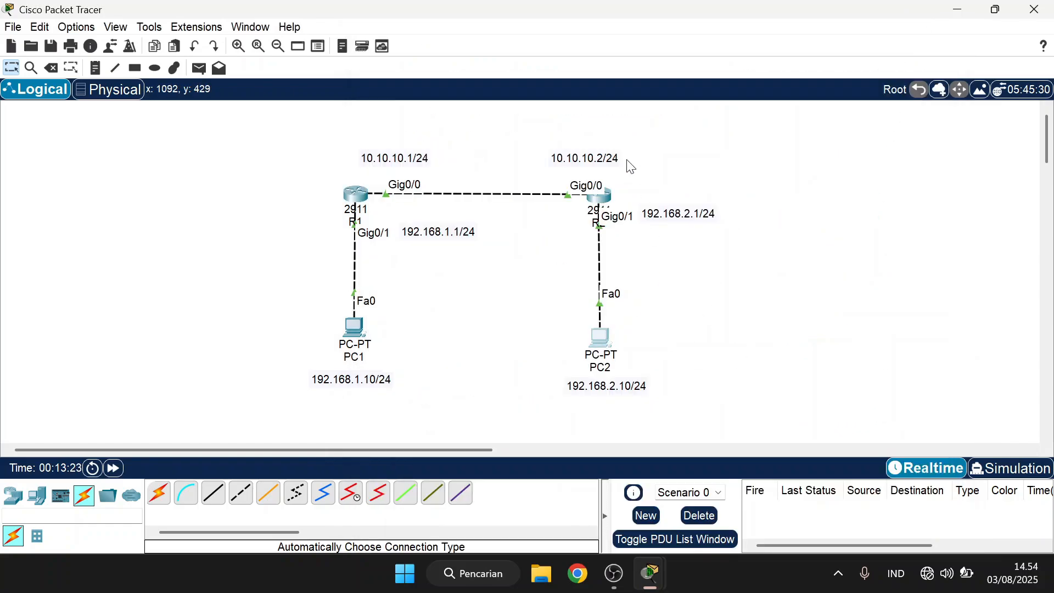
{"action": "left_click", "coordinate": [498, 41]}
{"action": "left_click", "coordinate": [421, 91]}
{"action": "left_click", "coordinate": [661, 136]}
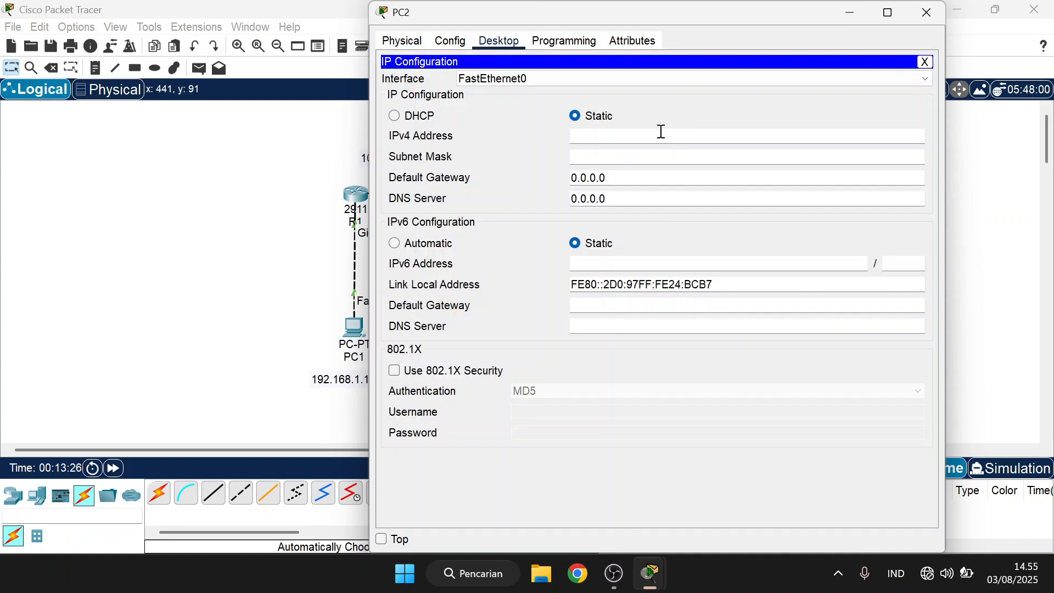
{"action": "type", "text": "192.168.2.10"}
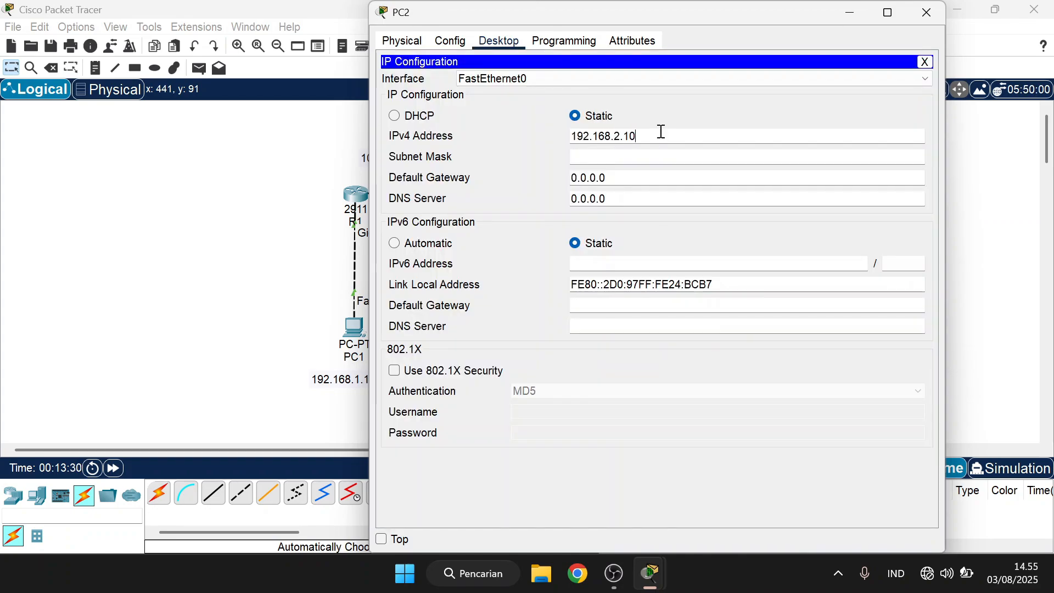
{"action": "left_click", "coordinate": [664, 157]}
Step: Set PC2's default gateway to 192.168.2.1 by reusing its copied IPv4 address, and close PC2's window
{"action": "left_click", "coordinate": [665, 140]}
{"action": "key", "text": "ctrl+a"}
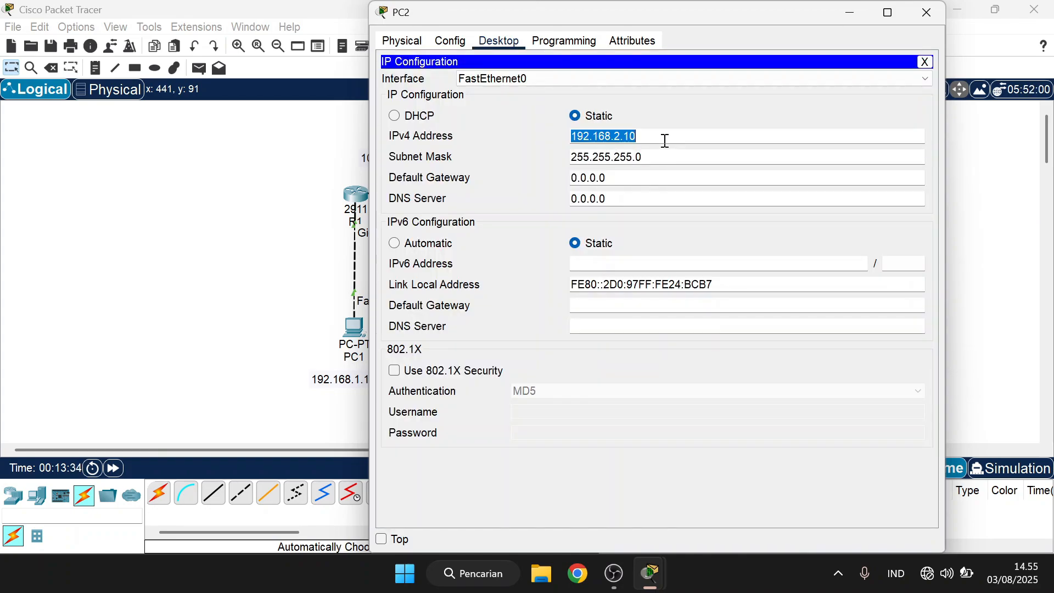
{"action": "key", "text": "ctrl+c"}
{"action": "left_click", "coordinate": [640, 176]}
{"action": "key", "text": "ctrl+a"}
{"action": "key", "text": "ctrl+v"}
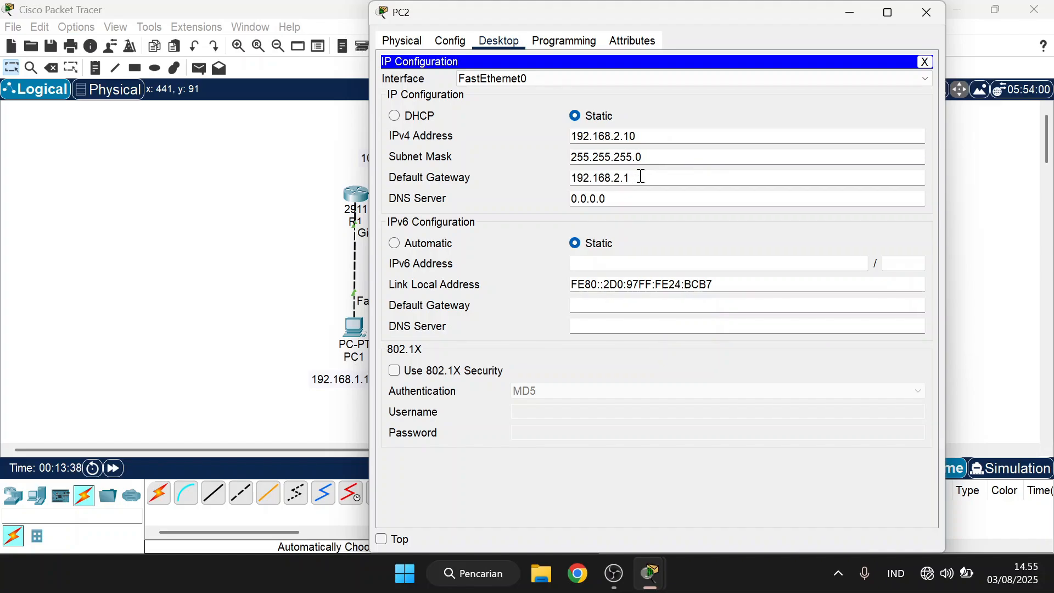
{"action": "left_click", "coordinate": [926, 12]}
{"action": "left_click_drag", "start_coordinate": [304, 149], "coordinate": [712, 412]}
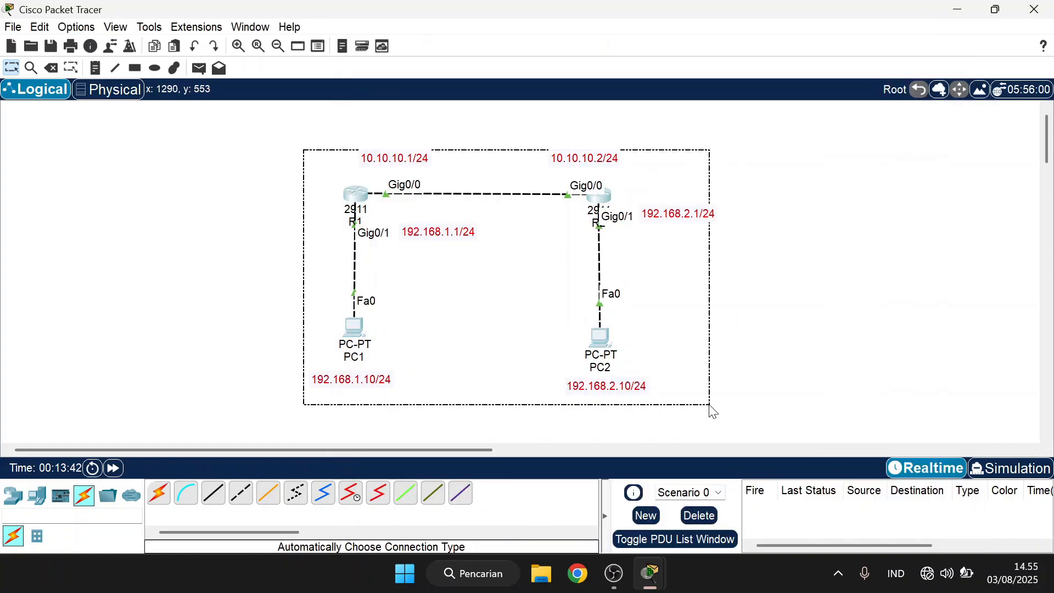
{"action": "left_click", "coordinate": [804, 358]}
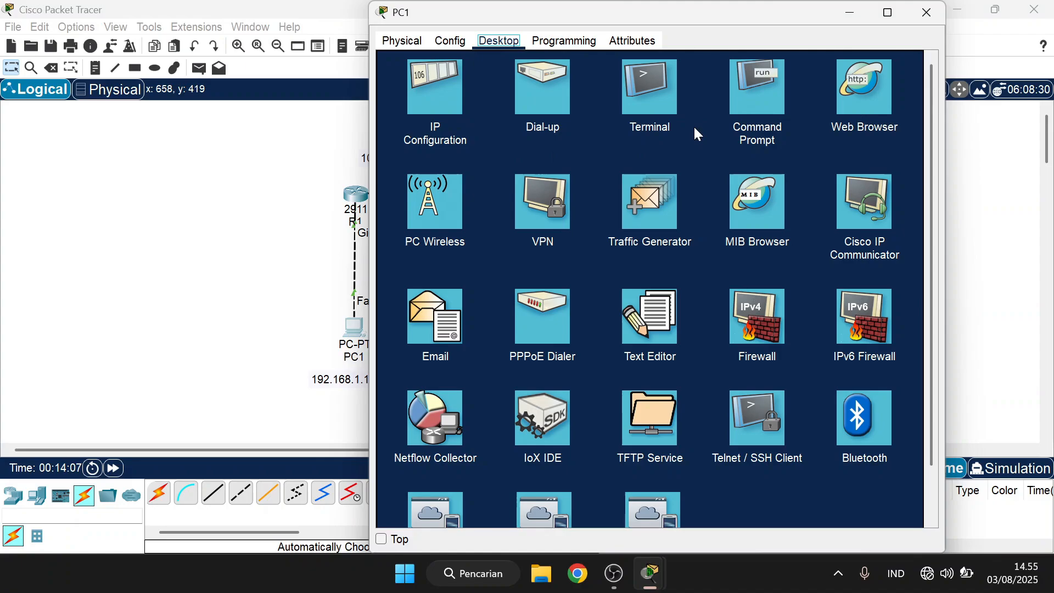
Step: Ping 192.168.2.10 from PC1's Command Prompt, examine the replies, and close PC1's window
{"action": "left_click", "coordinate": [756, 88]}
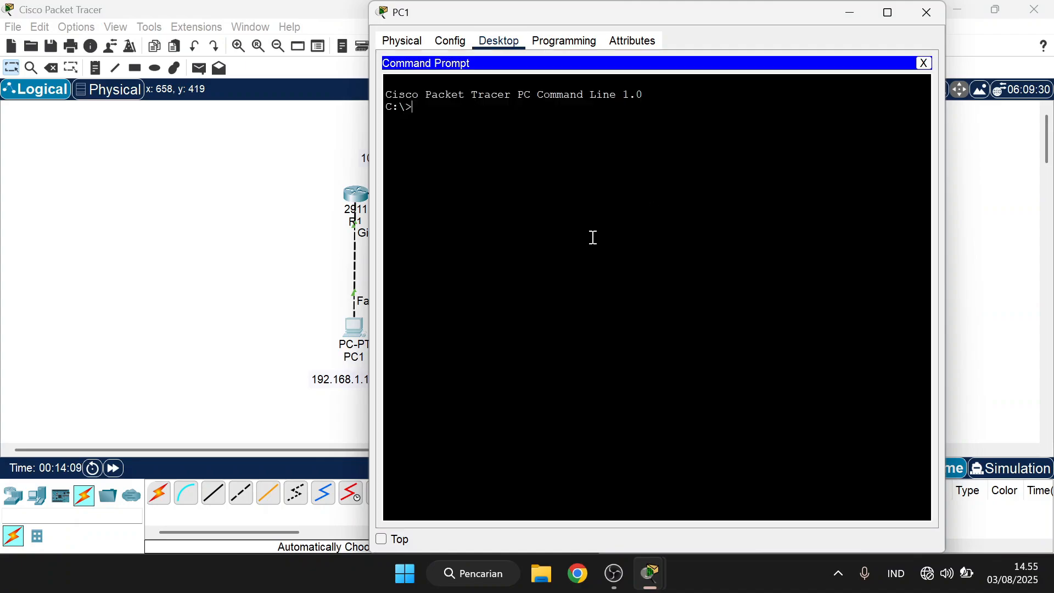
{"action": "type", "text": "ping 192.168.2."}
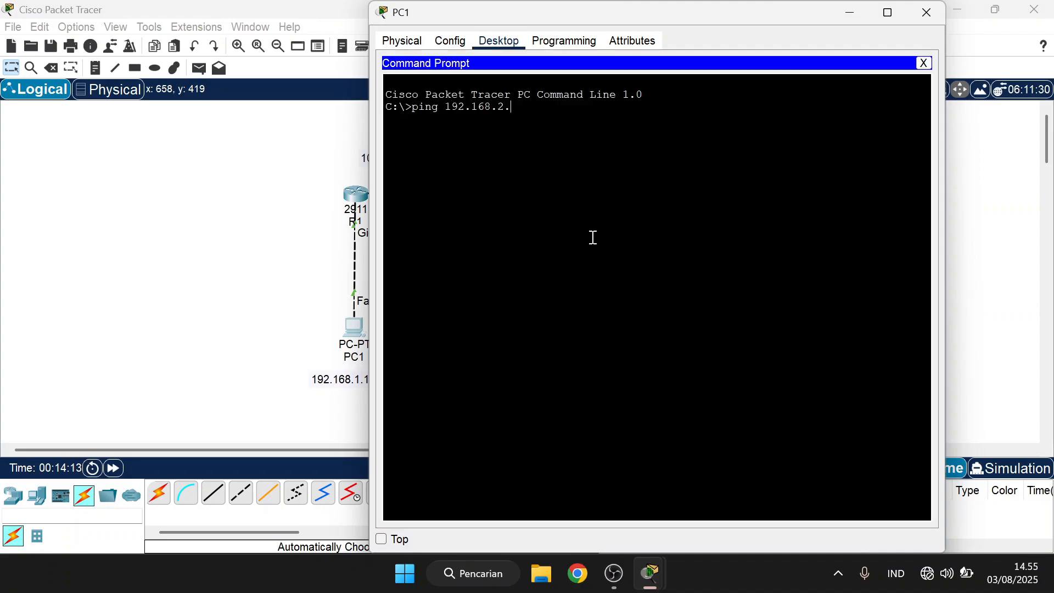
{"action": "type", "text": "10"}
{"action": "key", "text": "Return"}
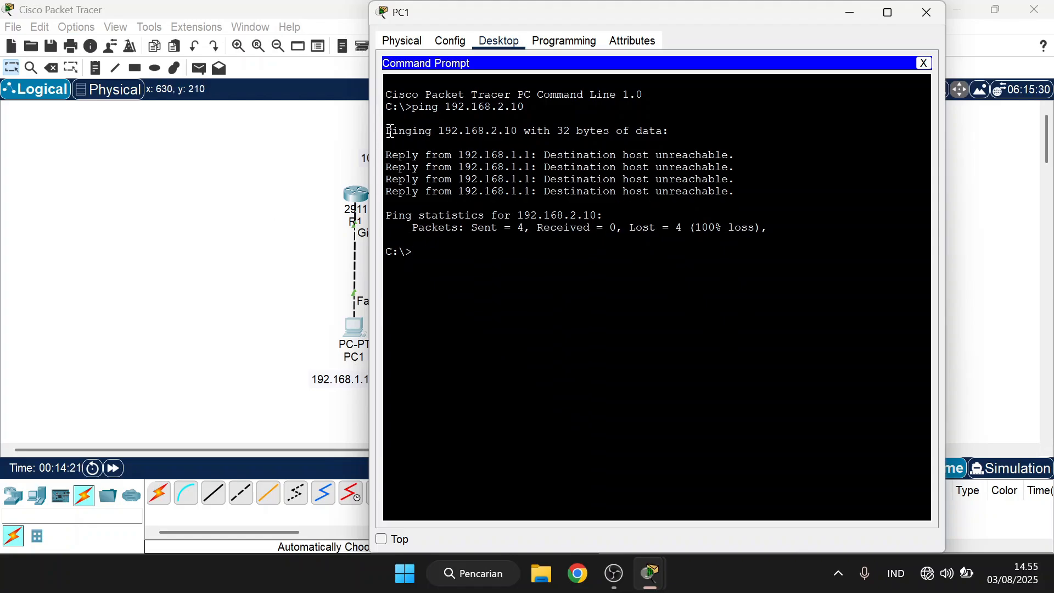
{"action": "left_click_drag", "start_coordinate": [466, 143], "coordinate": [759, 203]}
{"action": "left_click", "coordinate": [785, 179]}
{"action": "left_click", "coordinate": [924, 63]}
{"action": "left_click", "coordinate": [928, 12]}
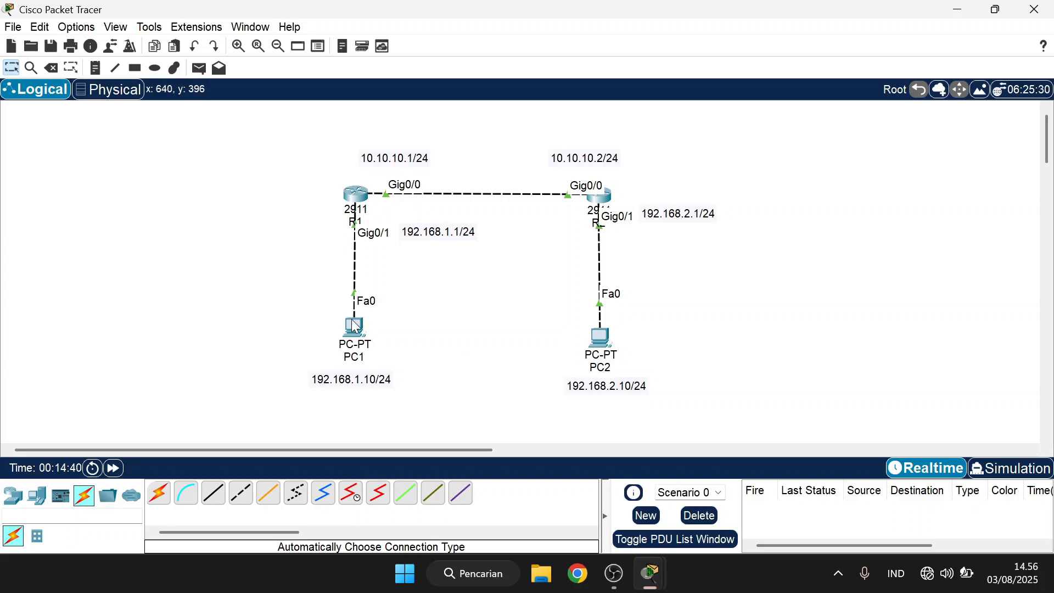
Step: Place a four-line note beside PC1 reading "src;", "192.168.1.10", "dst;", "192.168.2.10"
{"action": "left_click", "coordinate": [95, 67]}
{"action": "left_click", "coordinate": [422, 310]}
{"action": "type", "text": "src"}
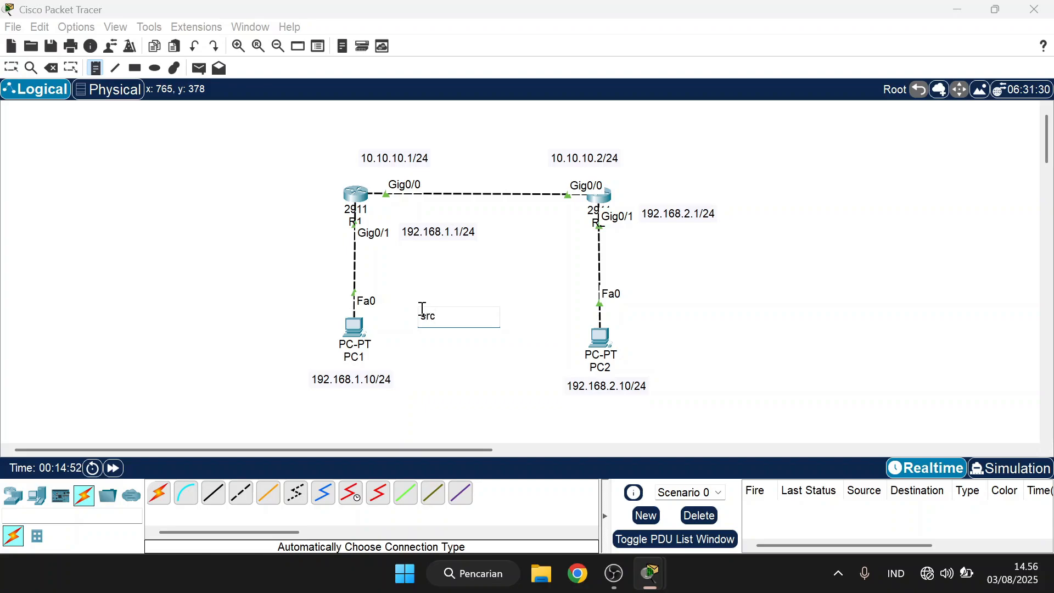
{"action": "type", "text": "; 1"}
{"action": "key", "text": "BackSpace"}
{"action": "key", "text": "BackSpace"}
{"action": "key", "text": "Return"}
{"action": "type", "text": "192.168.1.10"}
{"action": "key", "text": "Return"}
{"action": "type", "text": "dst;"}
{"action": "key", "text": "Return"}
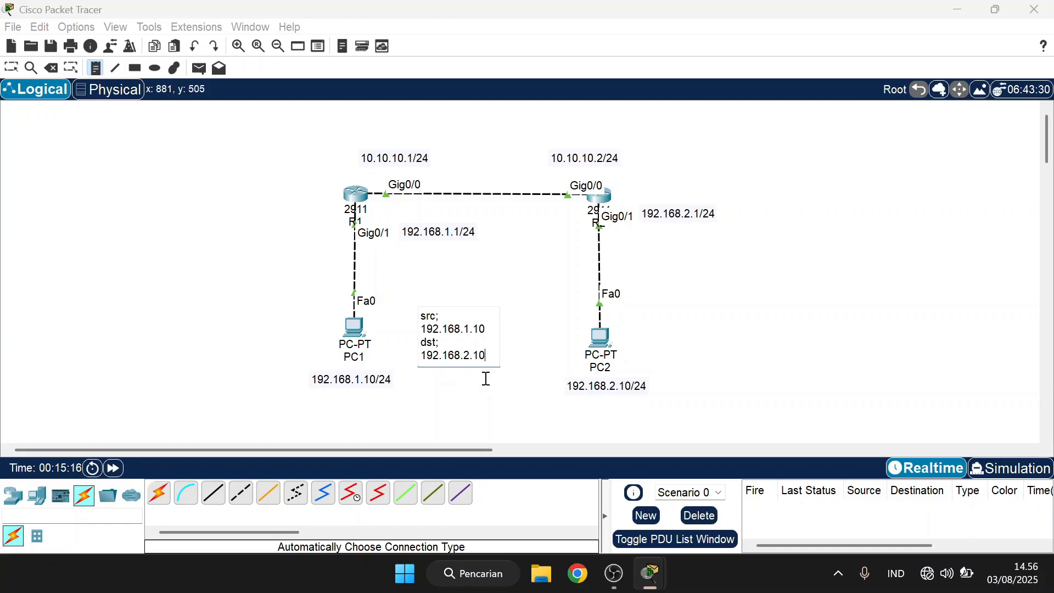
{"action": "key", "text": "Escape"}
{"action": "left_click_drag", "start_coordinate": [464, 363], "coordinate": [455, 348]}
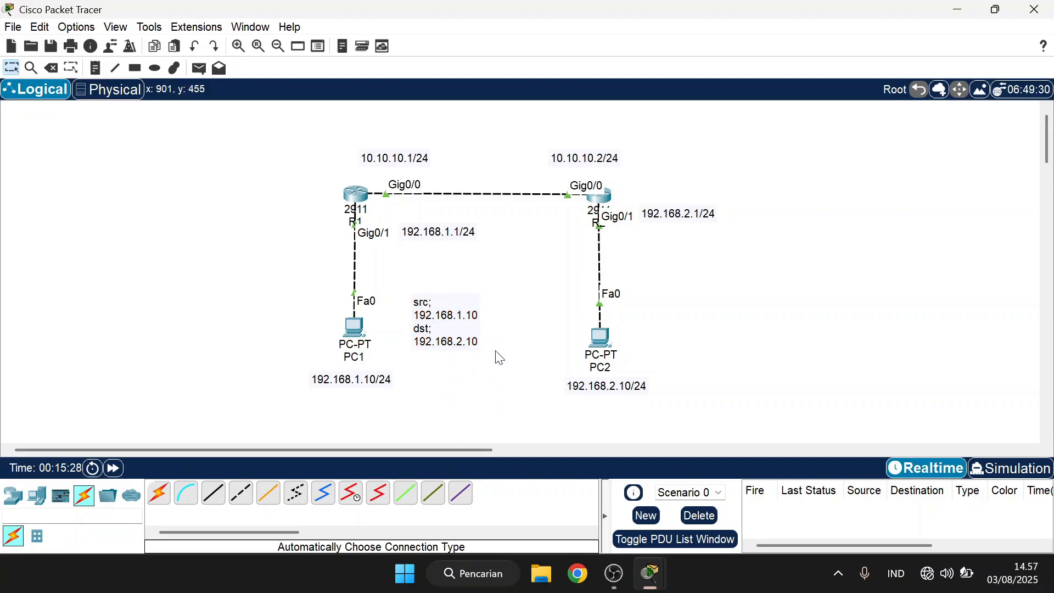
Step: Show R1's routing table with do sh ip route, check it for PC2's network, and close R1's window
{"action": "left_click", "coordinate": [375, 208]}
{"action": "type", "text": "do sh ip"}
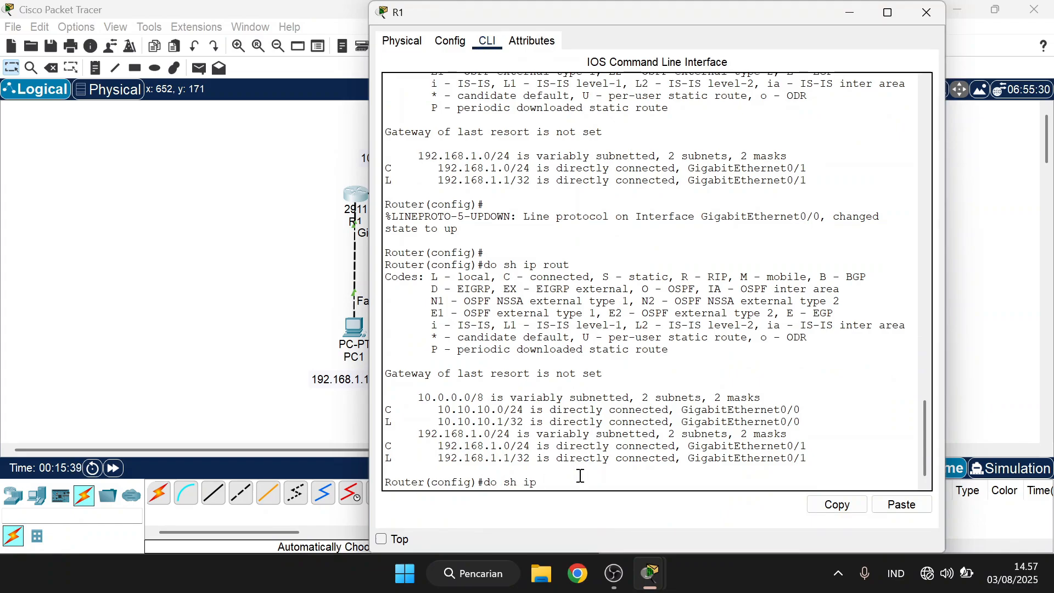
{"action": "type", "text": " route"}
{"action": "key", "text": "Return"}
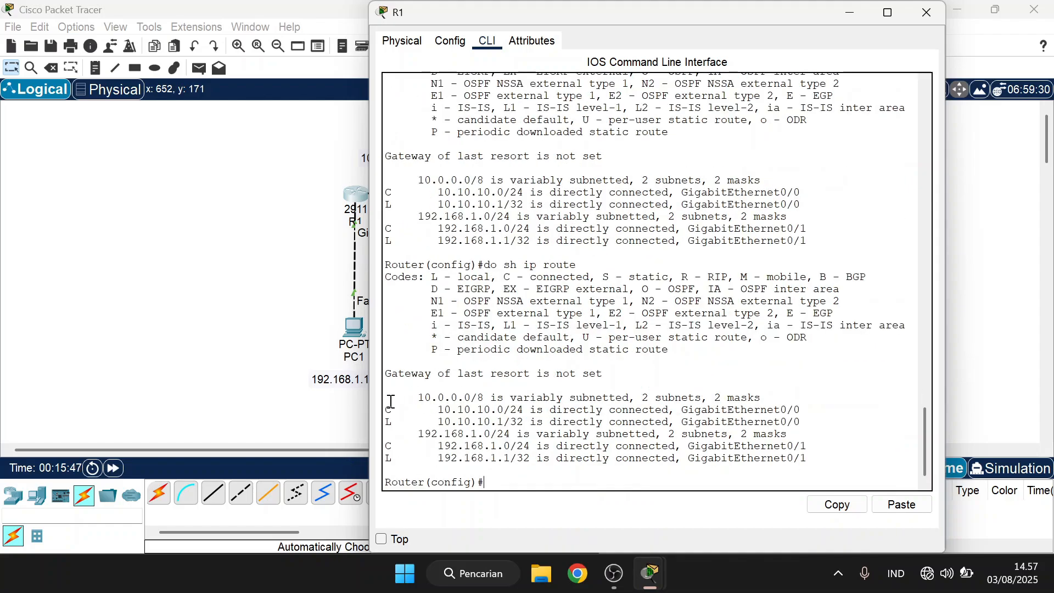
{"action": "left_click_drag", "start_coordinate": [391, 401], "coordinate": [756, 470]}
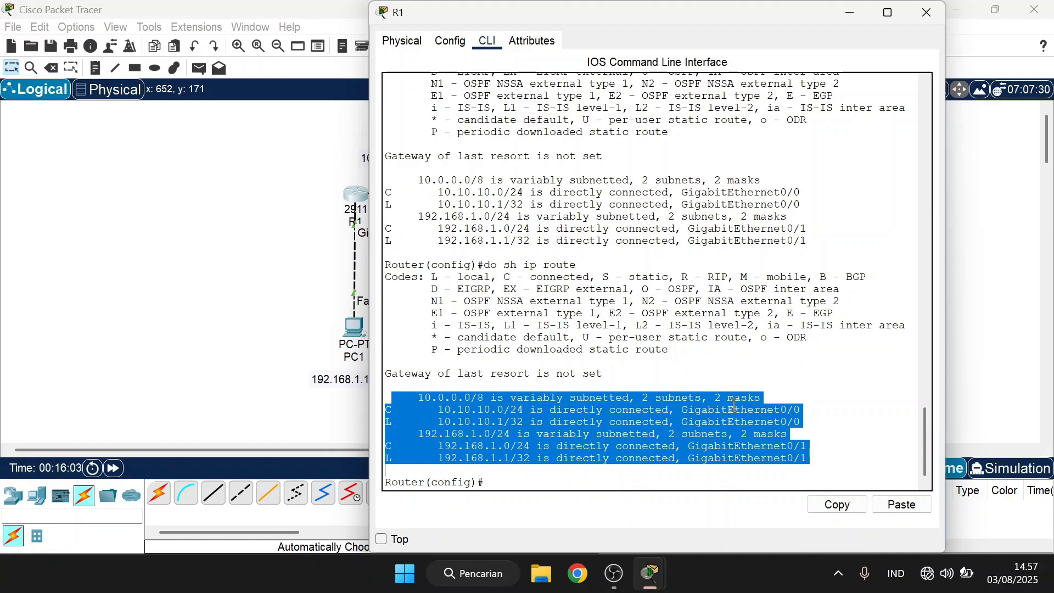
{"action": "left_click", "coordinate": [851, 425]}
{"action": "left_click", "coordinate": [926, 12]}
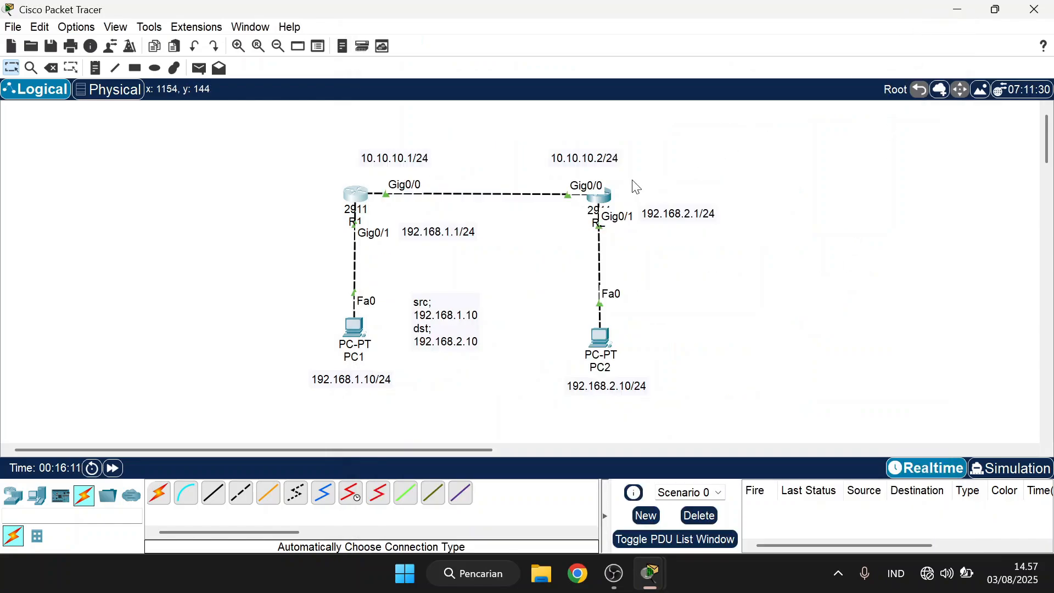
Step: Repeat do sh ip ro on R2, check the table for PC1's network, and close R2's window
{"action": "left_click", "coordinate": [603, 196]}
{"action": "left_click", "coordinate": [577, 385]}
{"action": "key", "text": "Return"}
{"action": "key", "text": "Return"}
{"action": "key", "text": "Up"}
{"action": "key", "text": "Return"}
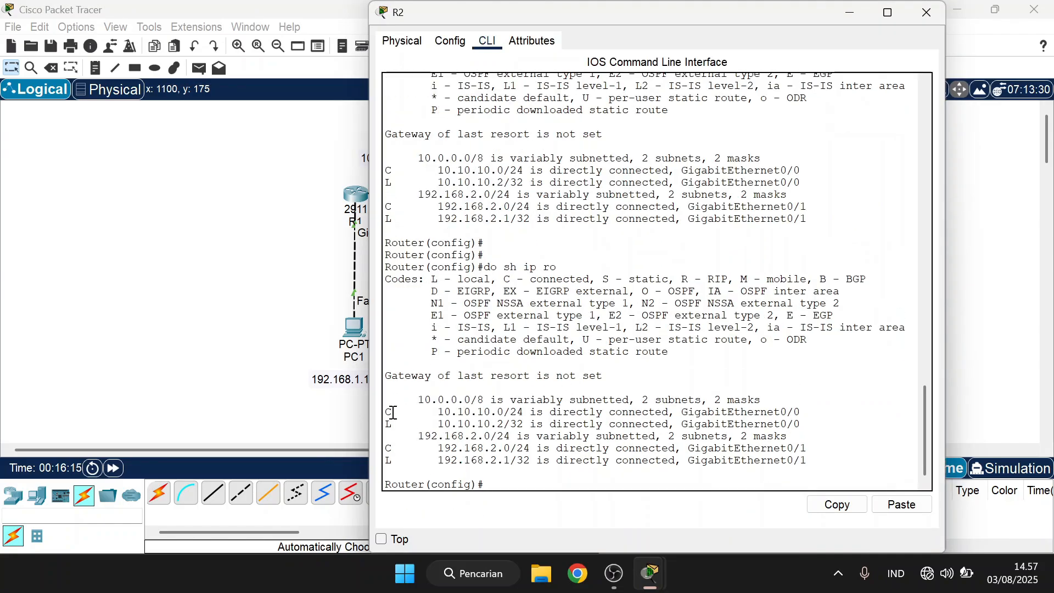
{"action": "left_click_drag", "start_coordinate": [399, 390], "coordinate": [917, 475]}
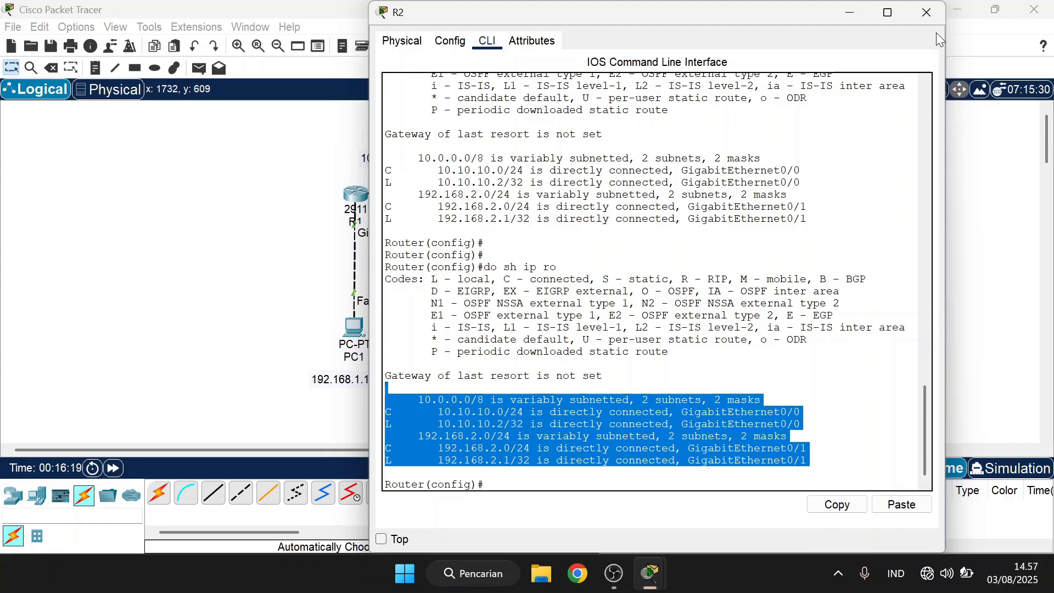
{"action": "left_click", "coordinate": [927, 13]}
Step: Duplicate the src/dst note beside PC2, and change its source to 192.168.2.10 and its destination to 192.168.1.10
{"action": "left_click_drag", "start_coordinate": [454, 327], "coordinate": [681, 348]}
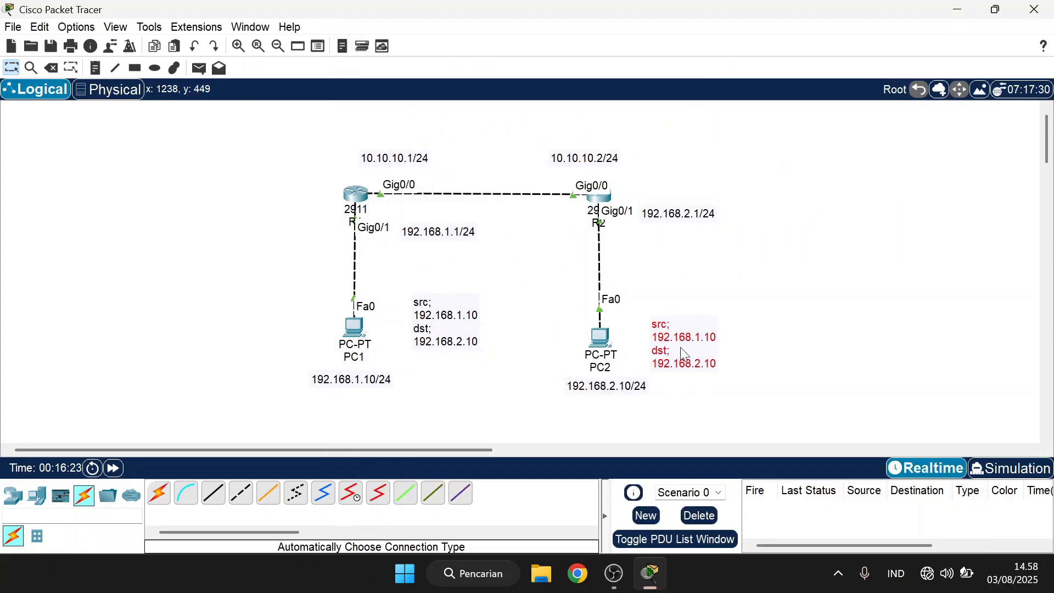
{"action": "left_click", "coordinate": [691, 344]}
{"action": "left_click", "coordinate": [718, 337]}
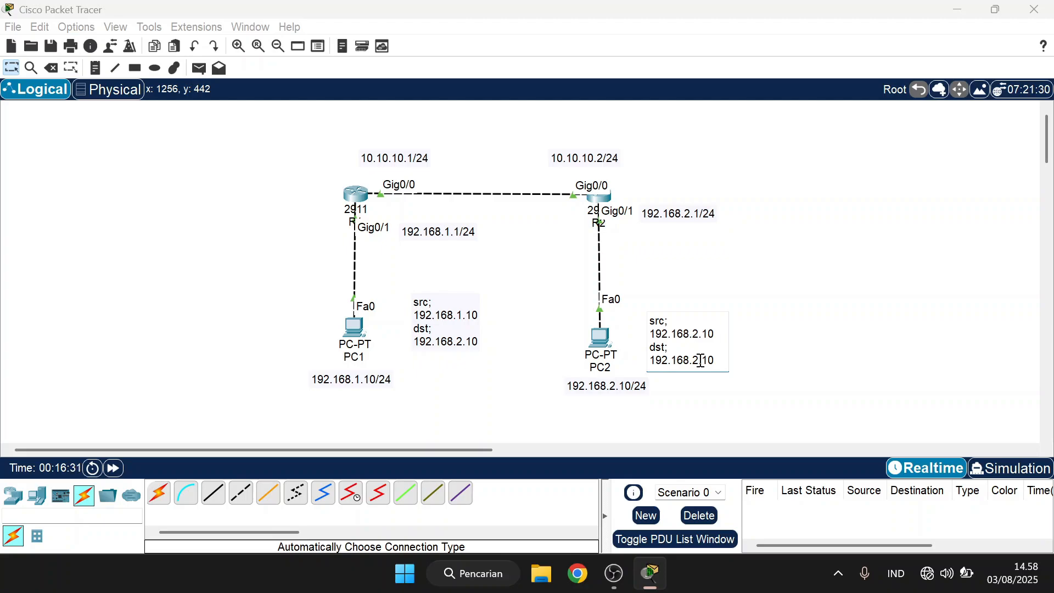
{"action": "type", "text": "1"}
{"action": "key", "text": "BackSpace"}
{"action": "left_click", "coordinate": [749, 324]}
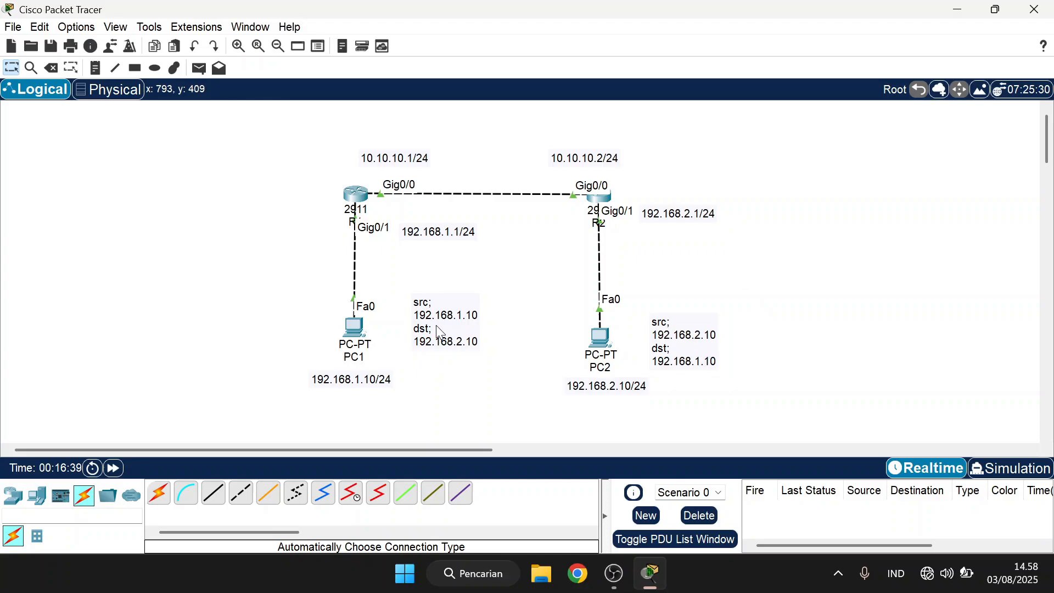
Step: Move the src/dst notes of PC1 and PC2 closer to their respective PCs
{"action": "left_click_drag", "start_coordinate": [441, 333], "coordinate": [418, 339]}
{"action": "left_click_drag", "start_coordinate": [672, 358], "coordinate": [649, 347]}
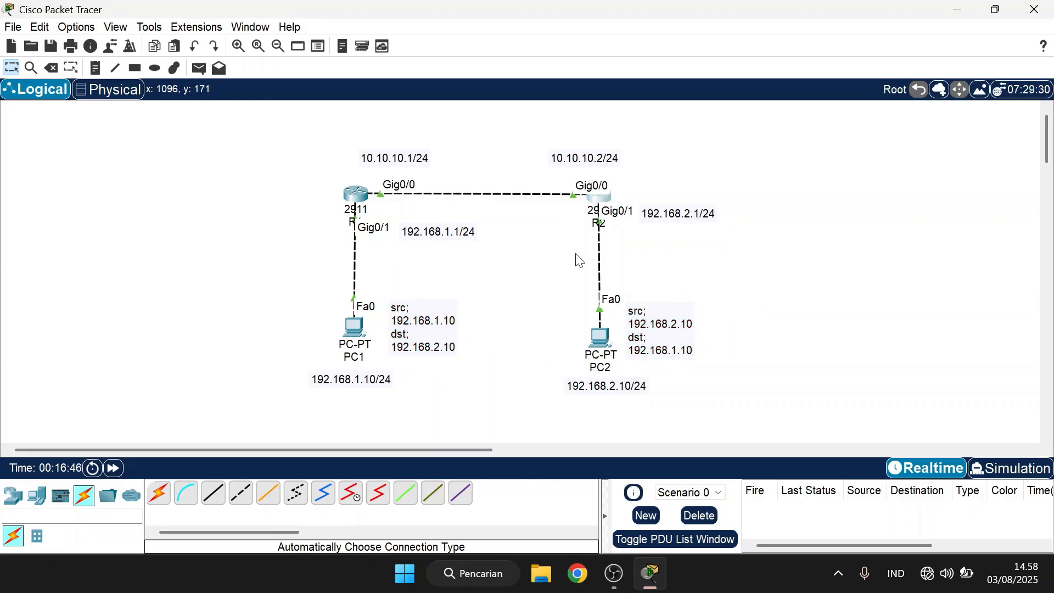
Step: Review R2's existing routing table output in its command line, and close R2's window
{"action": "left_click", "coordinate": [603, 197]}
{"action": "left_click_drag", "start_coordinate": [387, 370], "coordinate": [902, 468]}
{"action": "left_click", "coordinate": [843, 410]}
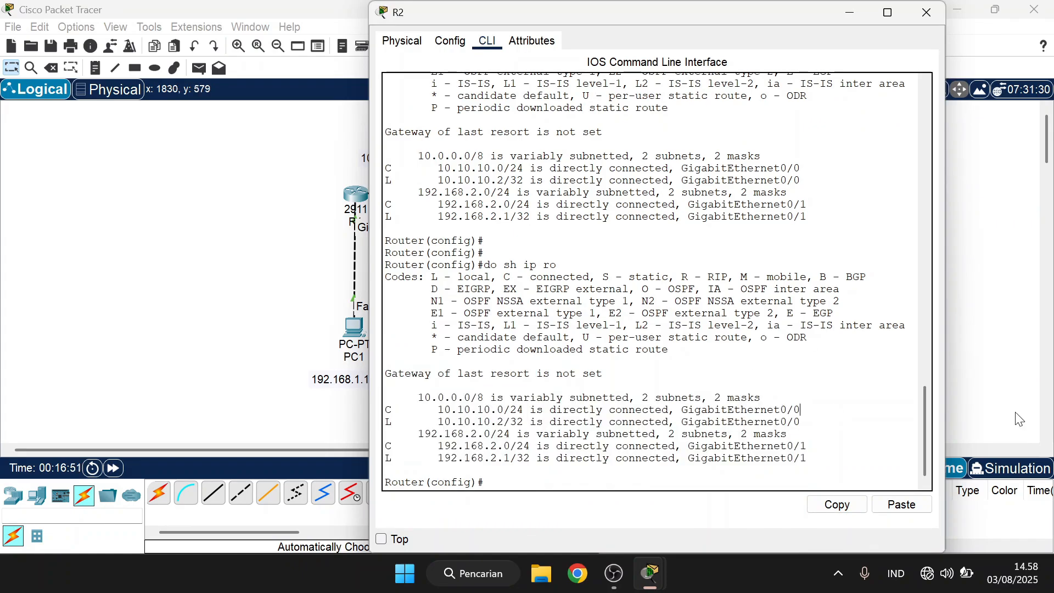
{"action": "left_click", "coordinate": [926, 12]}
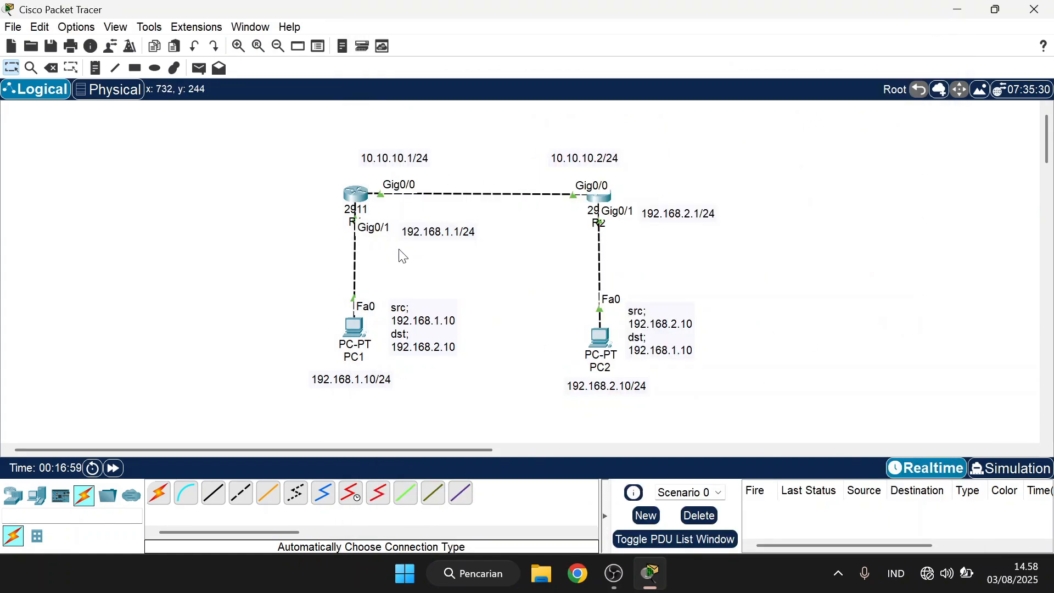
Step: Duplicate PC1's src/dst note, replace its text with "STATIC ROUTING", and place it as a title centred above the link between the routers
{"action": "left_click_drag", "start_coordinate": [439, 352], "coordinate": [531, 286]}
{"action": "left_click", "coordinate": [531, 286]}
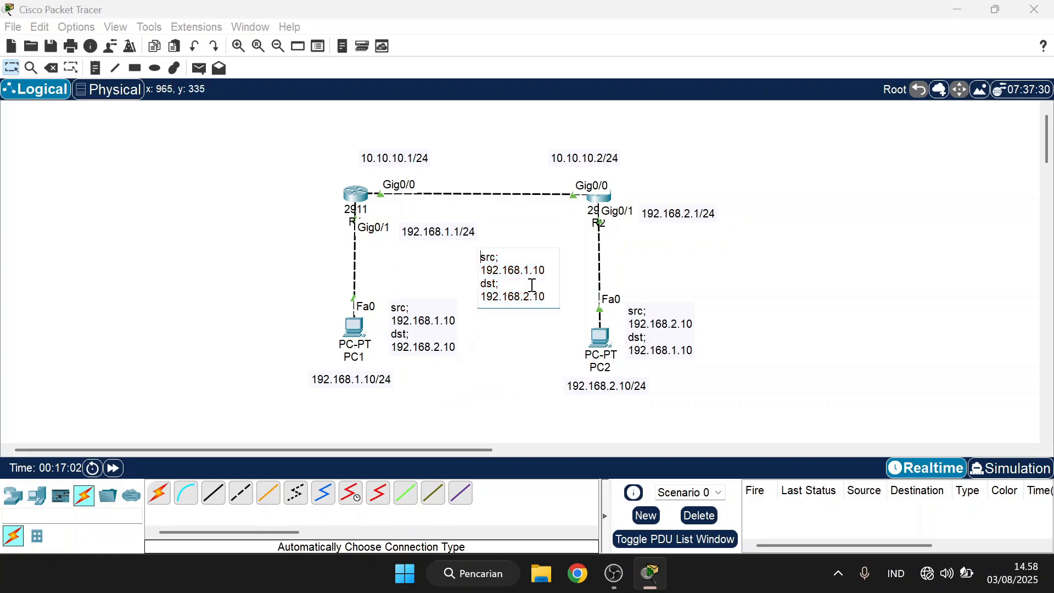
{"action": "key", "text": "ctrl+a"}
{"action": "type", "text": "STATIC "}
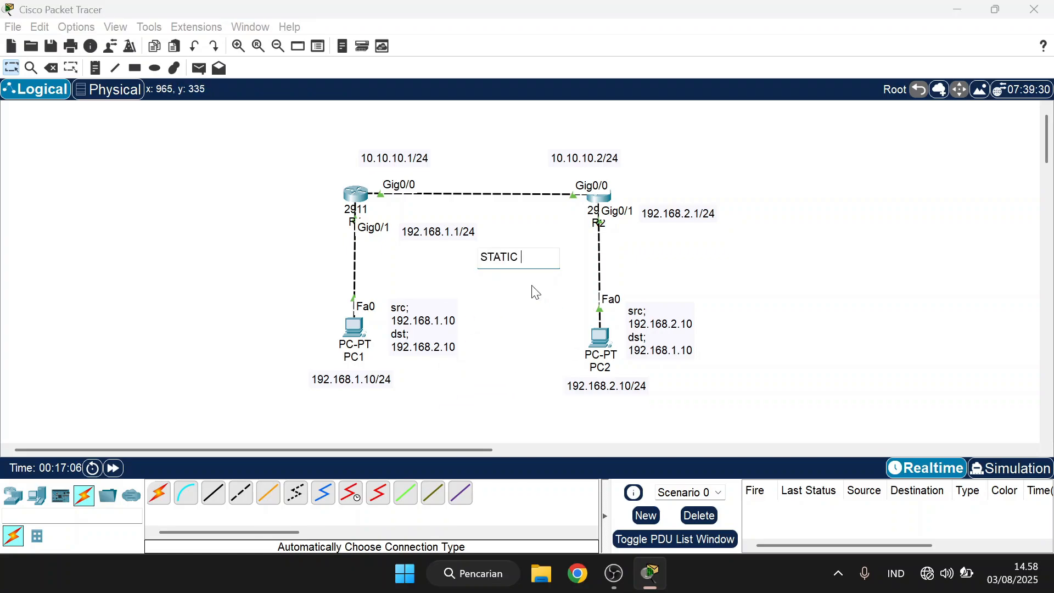
{"action": "type", "text": "ROUTING"}
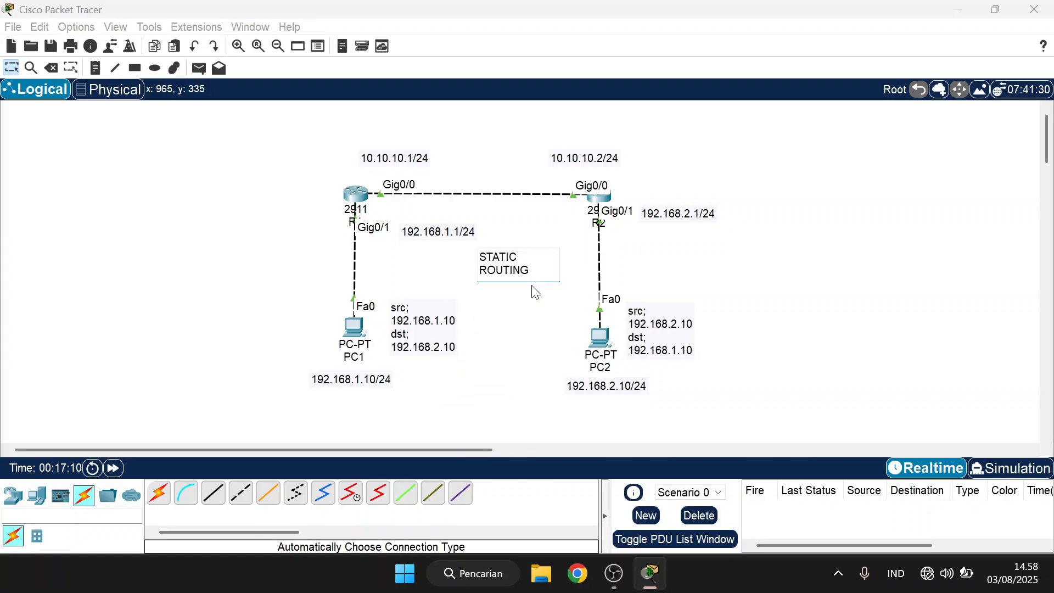
{"action": "left_click", "coordinate": [654, 252]}
{"action": "left_click_drag", "start_coordinate": [528, 269], "coordinate": [488, 146]}
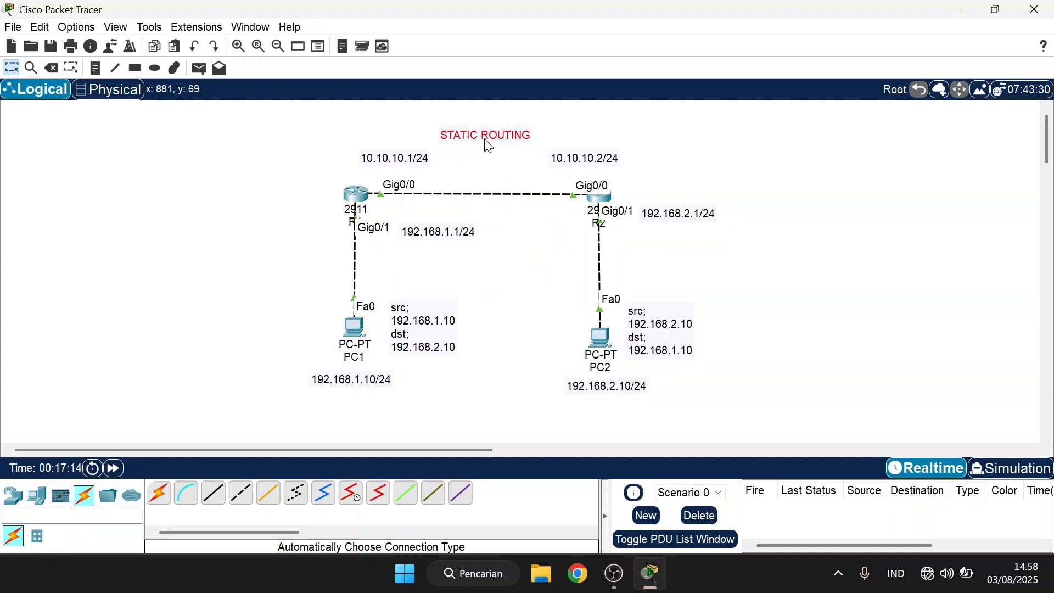
{"action": "left_click_drag", "start_coordinate": [299, 112], "coordinate": [729, 422]}
{"action": "left_click", "coordinate": [774, 322]}
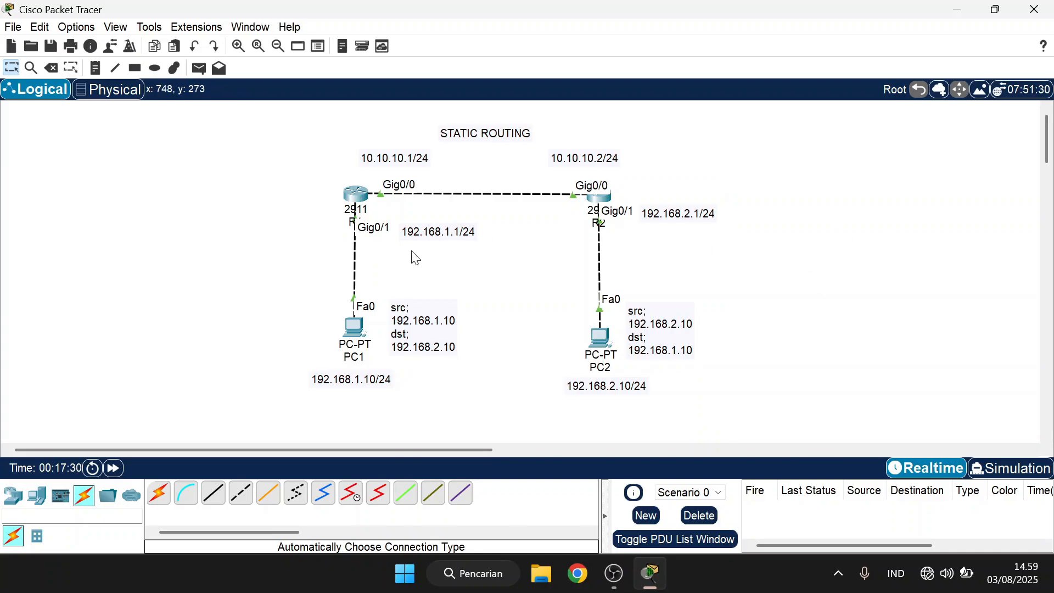
Step: On R1, add a static route to 192.168.2.0 255.255.255.0 via next hop 10.10.10.2 using ip route
{"action": "left_click", "coordinate": [357, 194]}
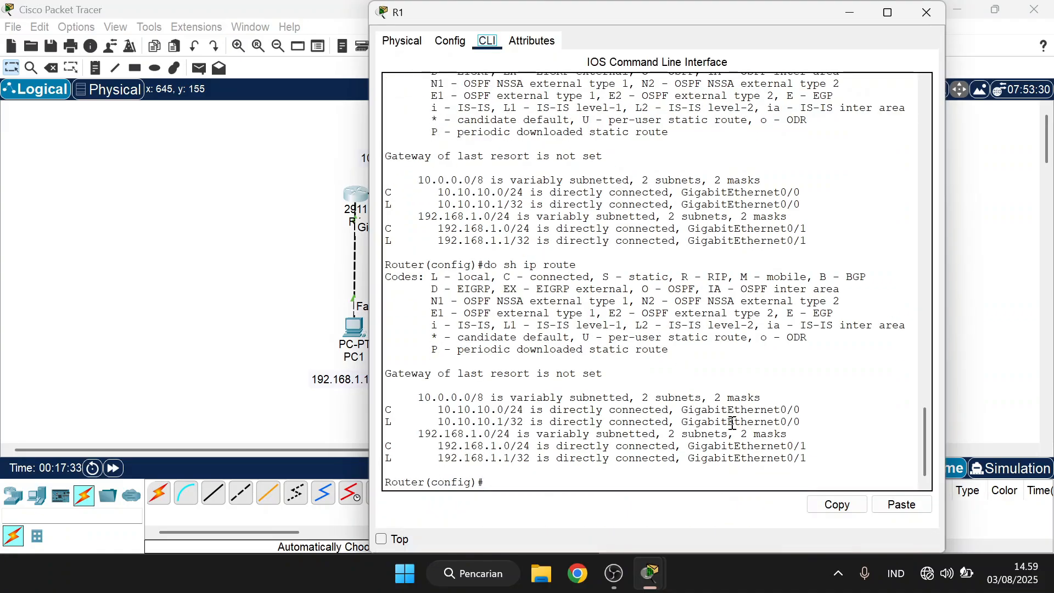
{"action": "left_click", "coordinate": [650, 479]}
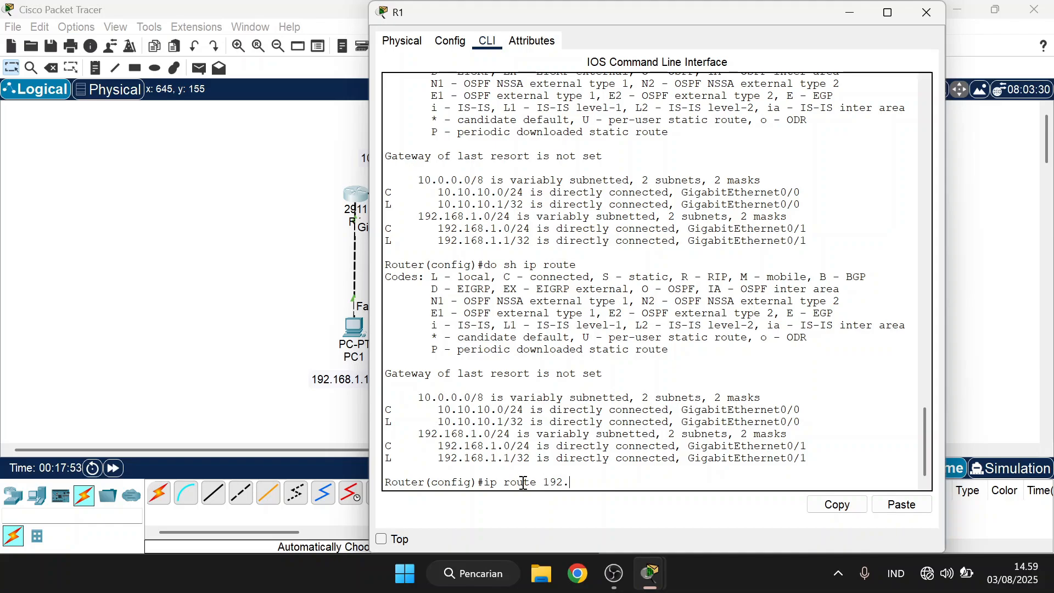
{"action": "type", "text": "168.2.0 255.255.255.0 10.10.10.2"}
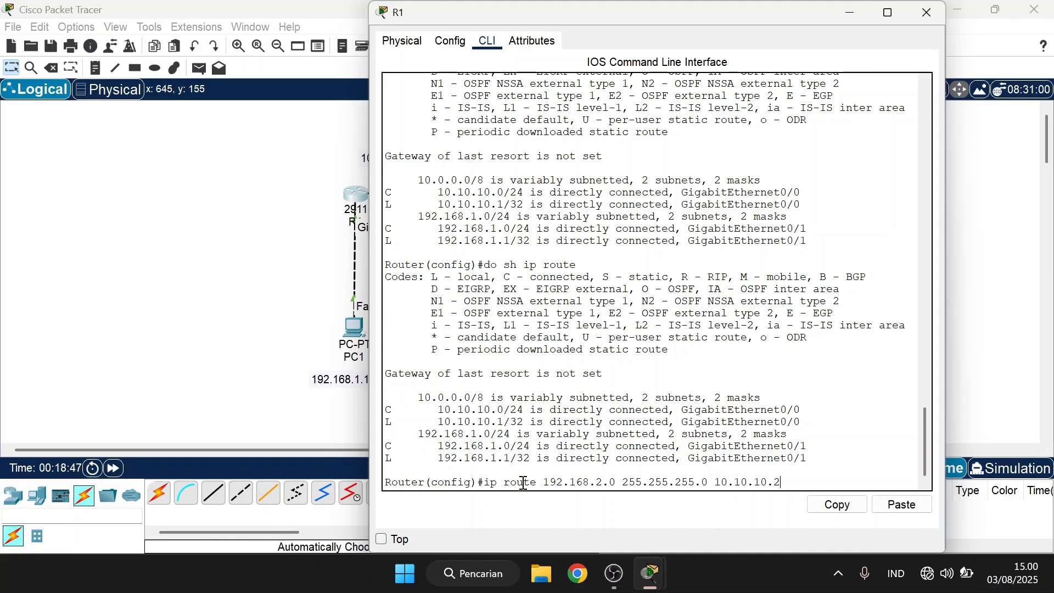
{"action": "key", "text": "Return"}
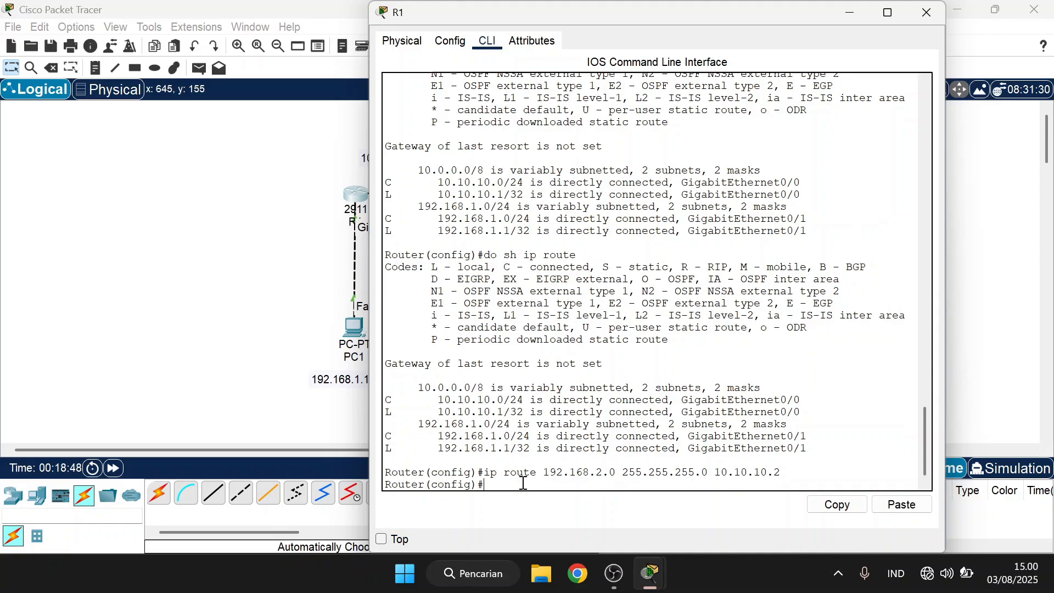
Step: Show R1's routing table with do sh ip route, check its static entry for PC2's network, and close R1's window
{"action": "type", "text": "do sh ip route"}
{"action": "key", "text": "Return"}
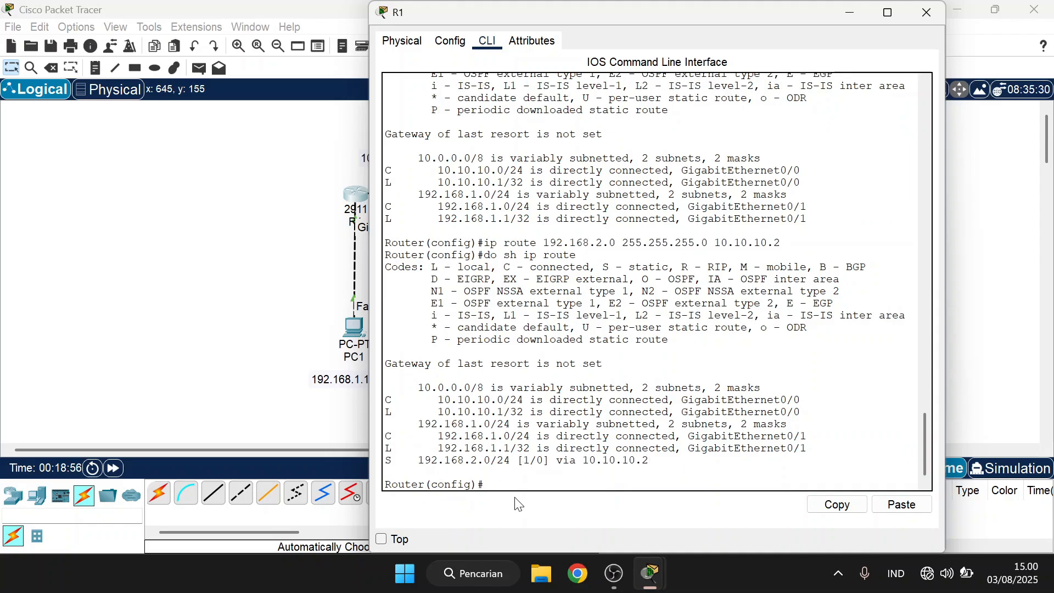
{"action": "left_click_drag", "start_coordinate": [383, 463], "coordinate": [653, 464]}
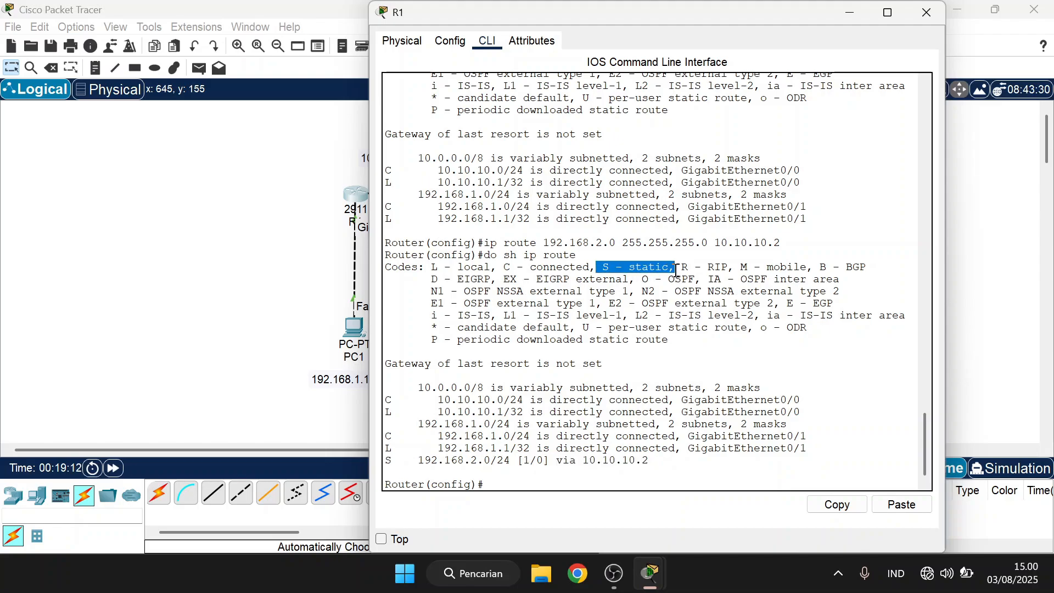
{"action": "left_click_drag", "start_coordinate": [643, 461], "coordinate": [668, 462]}
{"action": "triple_click", "coordinate": [668, 461]}
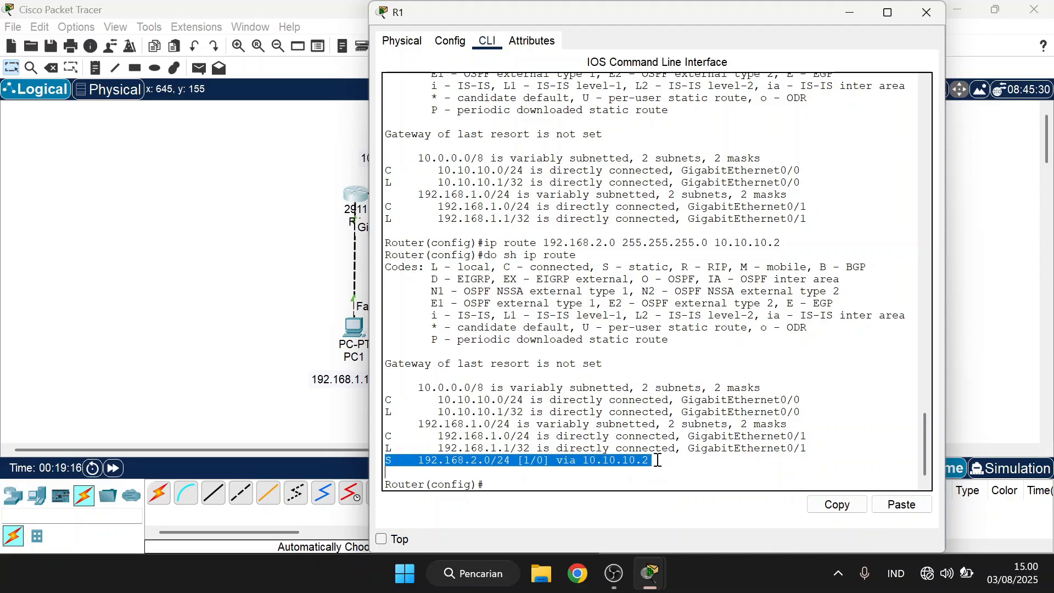
{"action": "left_click", "coordinate": [785, 459]}
{"action": "left_click", "coordinate": [913, 19]}
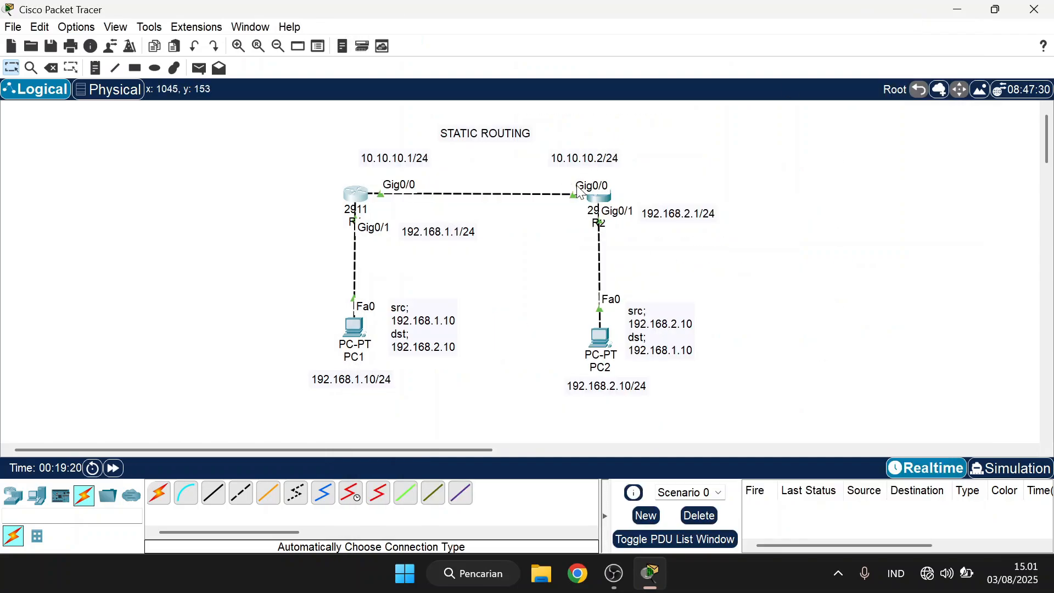
Step: On R2, add a static route to 192.168.1.0 255.255.255.0 via next hop 10.10.10.1 using ip route
{"action": "left_click", "coordinate": [604, 208]}
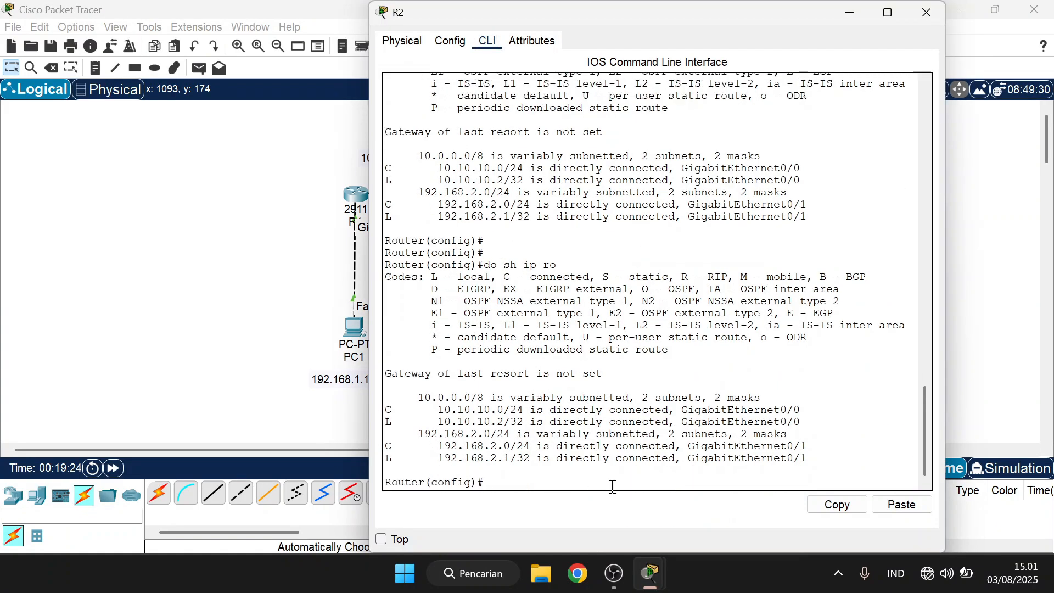
{"action": "type", "text": "ip route 192.168.1.0 255."}
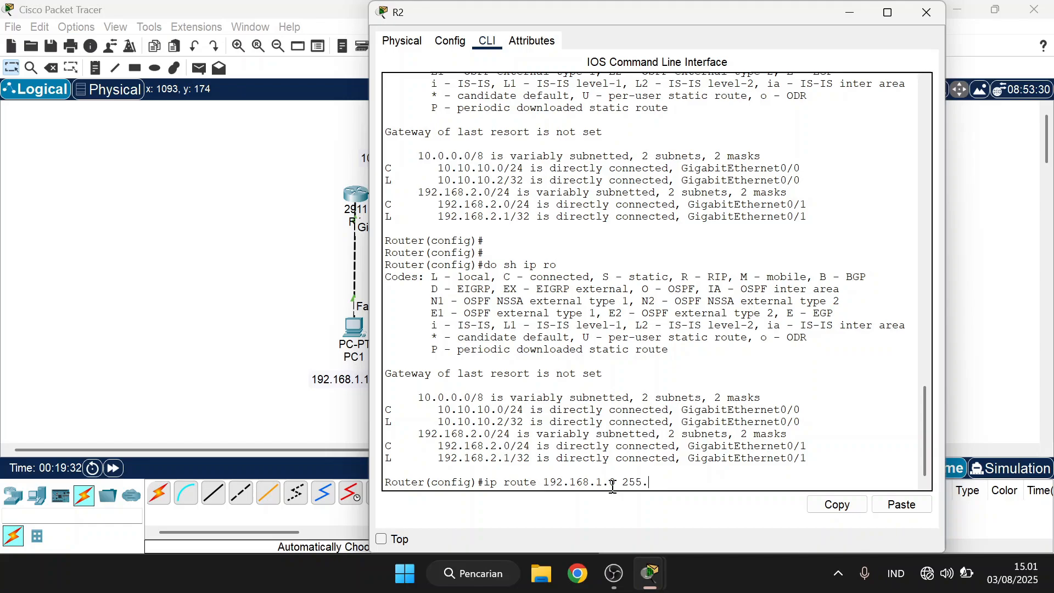
{"action": "type", "text": "255.255.0 10.10.10"}
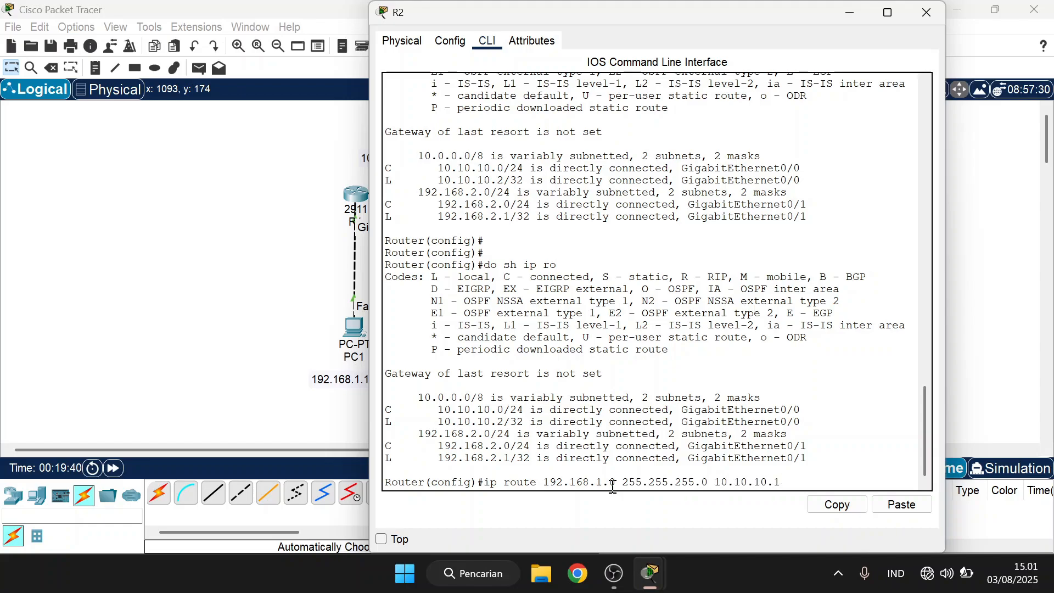
{"action": "type", "text": ".1"}
{"action": "triple_click", "coordinate": [788, 477]}
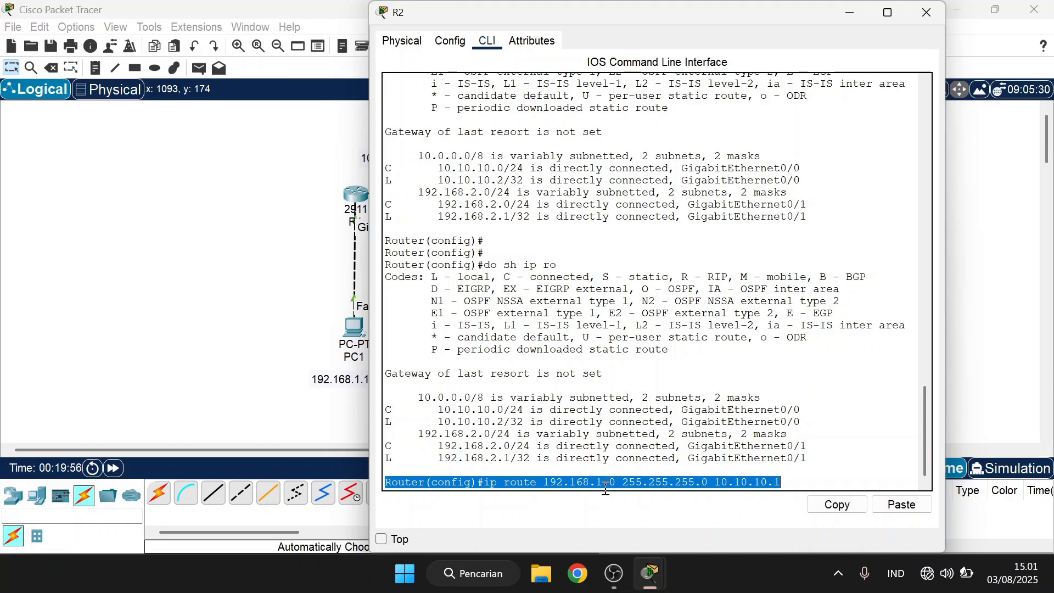
{"action": "key", "text": "Return"}
Step: Show R2's routing table with do sh ip route, check its static entry for PC1's network, and close R2's window
{"action": "type", "text": "do"}
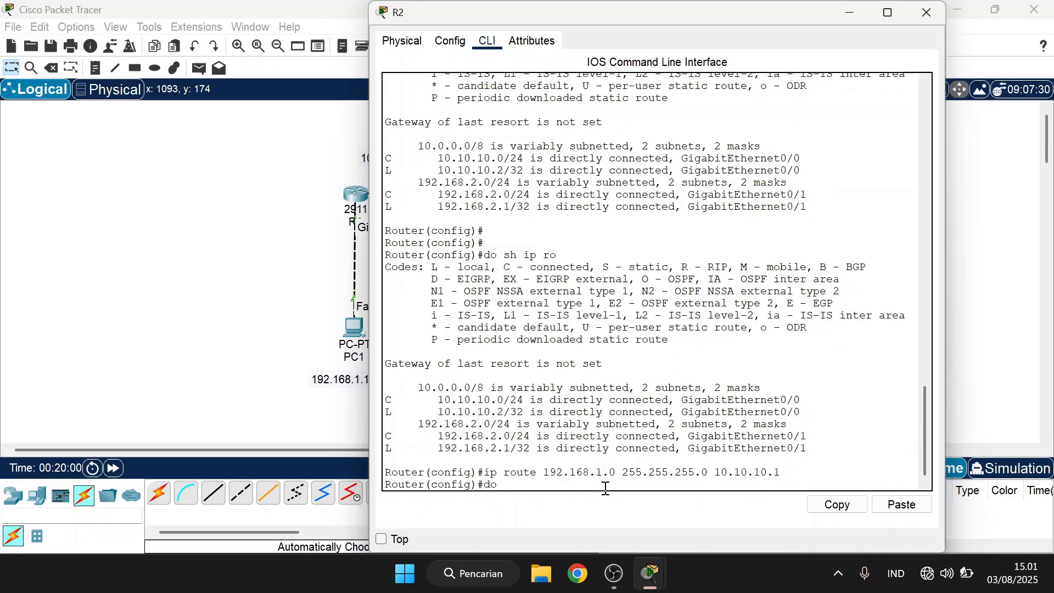
{"action": "type", "text": " sh ip route"}
{"action": "key", "text": "Return"}
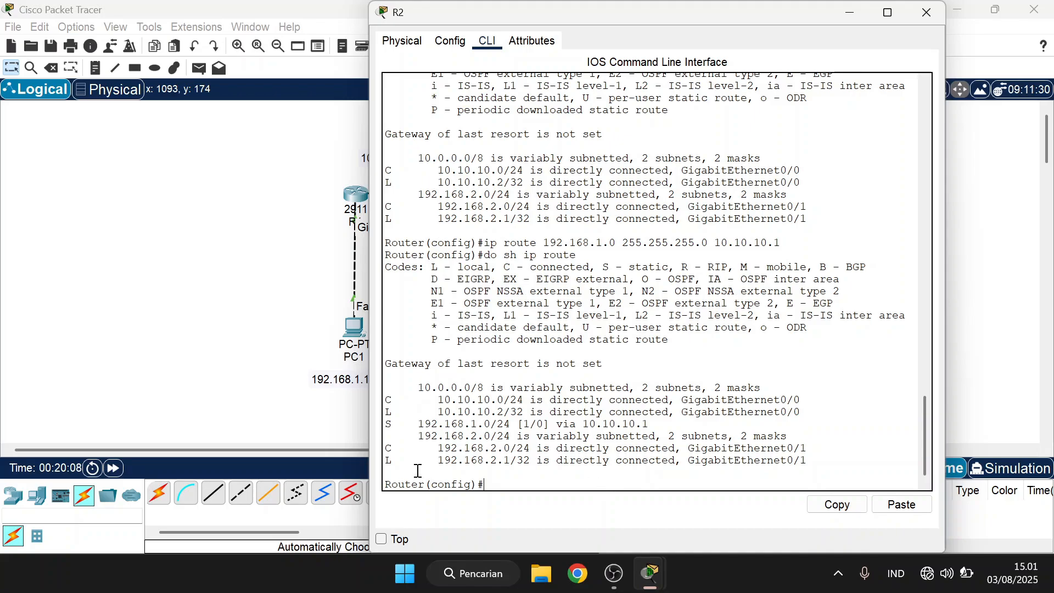
{"action": "left_click_drag", "start_coordinate": [386, 423], "coordinate": [650, 425]}
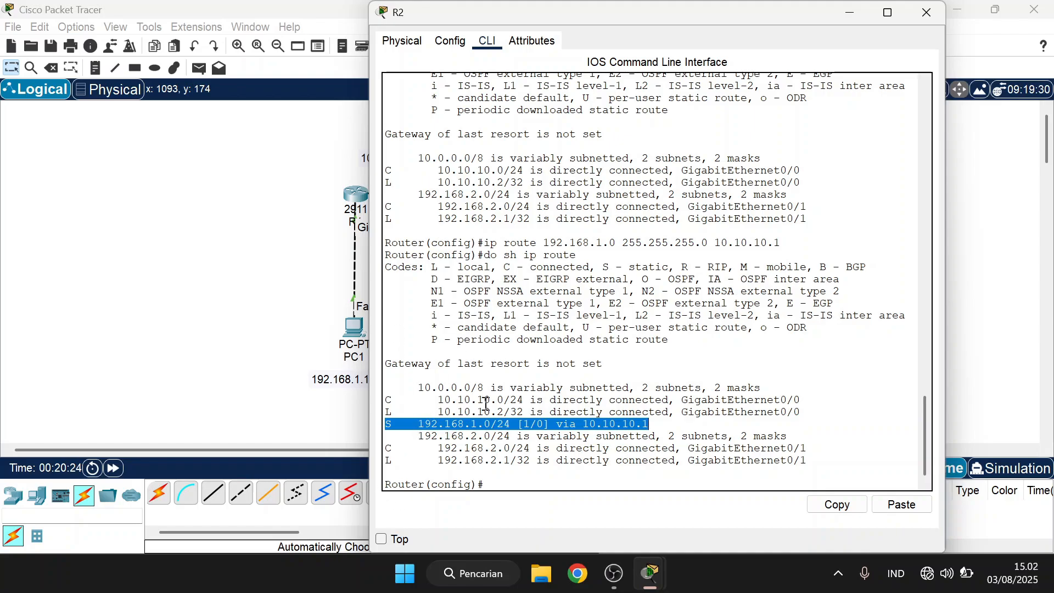
{"action": "triple_click", "coordinate": [657, 427]}
{"action": "left_click", "coordinate": [912, 21]}
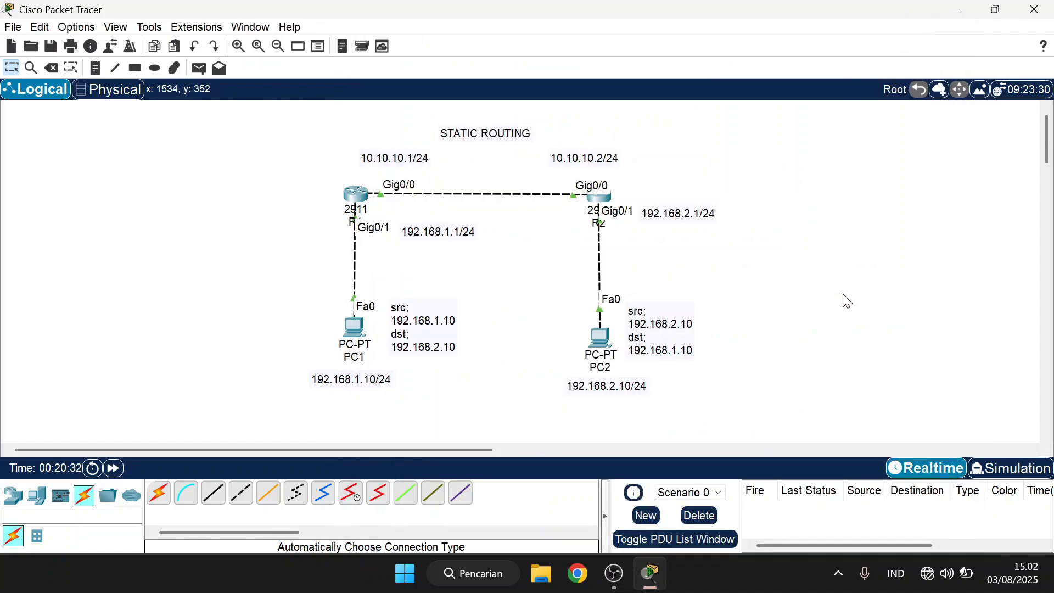
Step: Ping PC2 at 192.168.2.10 from PC1's Command Prompt
{"action": "left_click_drag", "start_coordinate": [261, 113], "coordinate": [749, 427]}
{"action": "left_click", "coordinate": [356, 329]}
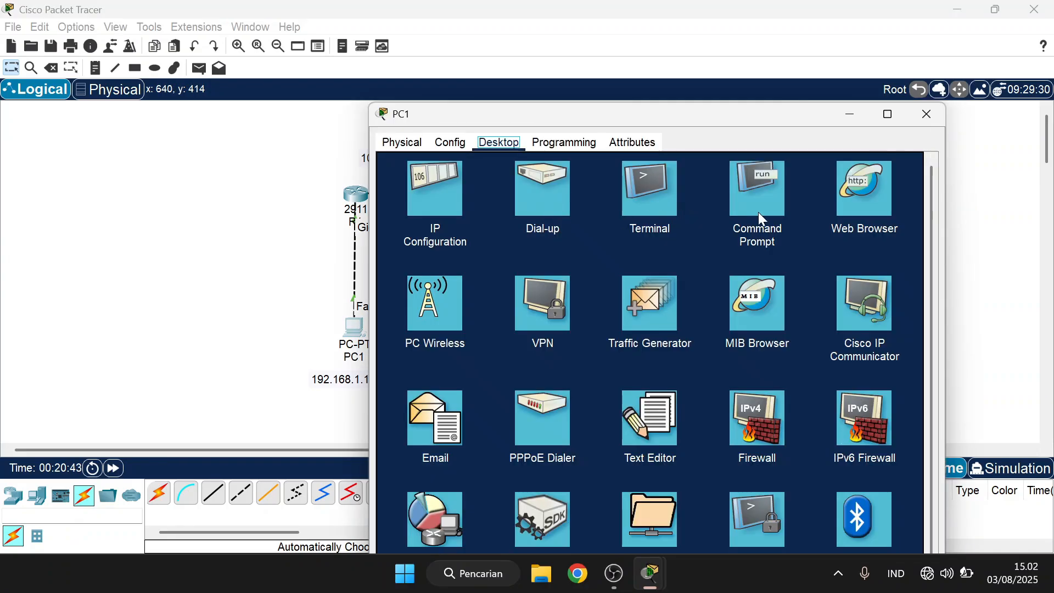
{"action": "left_click", "coordinate": [758, 212]}
{"action": "key", "text": "Up"}
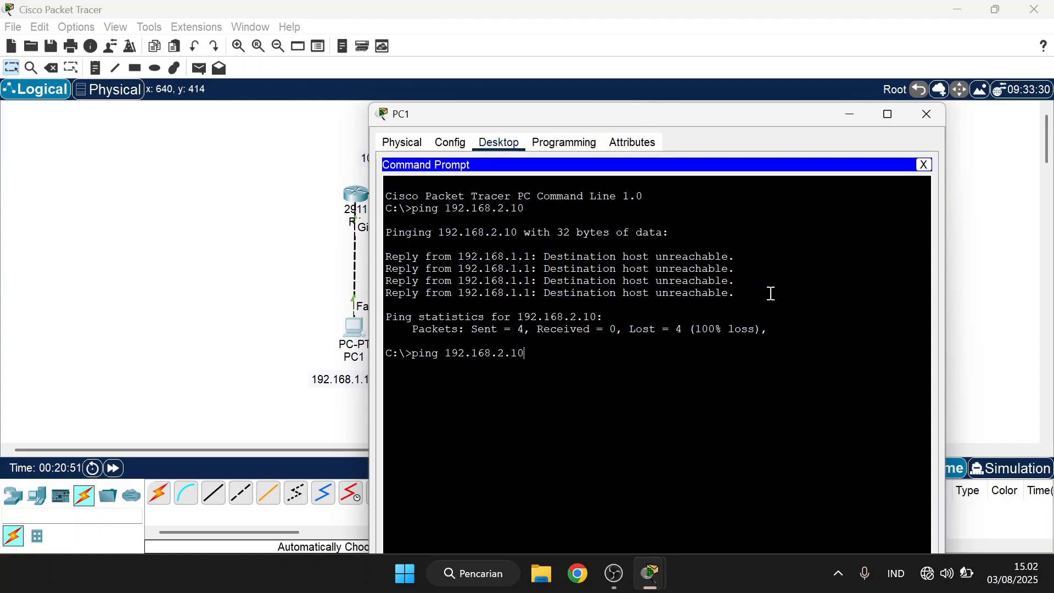
{"action": "left_click_drag", "start_coordinate": [769, 291], "coordinate": [390, 252]}
{"action": "left_click", "coordinate": [627, 400]}
{"action": "key", "text": "Return"}
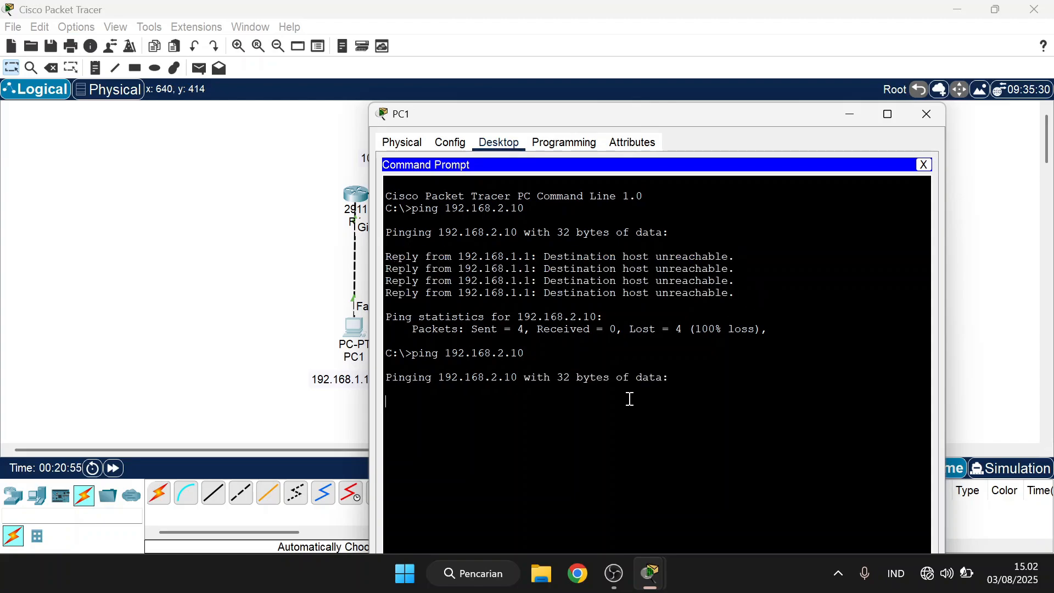
Step: Repeat the ping to 192.168.2.10 from PC1, and move and shrink PC1's window so the whole output fits on screen
{"action": "left_click_drag", "start_coordinate": [615, 127], "coordinate": [620, 48]}
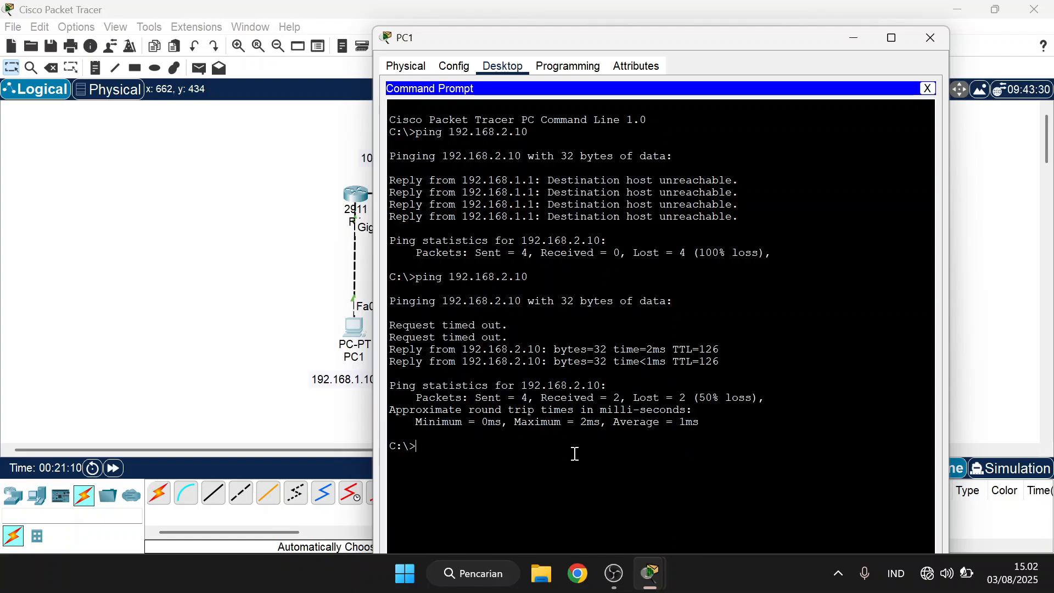
{"action": "key", "text": "Up"}
{"action": "key", "text": "Return"}
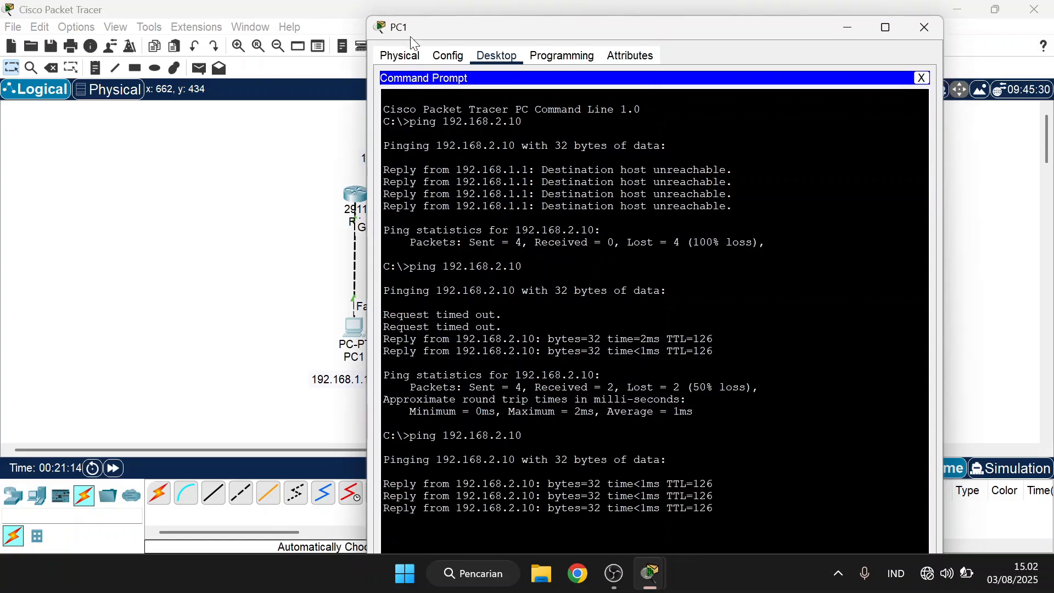
{"action": "left_click_drag", "start_coordinate": [374, 27], "coordinate": [460, 134]}
{"action": "left_click_drag", "start_coordinate": [665, 147], "coordinate": [634, 56]}
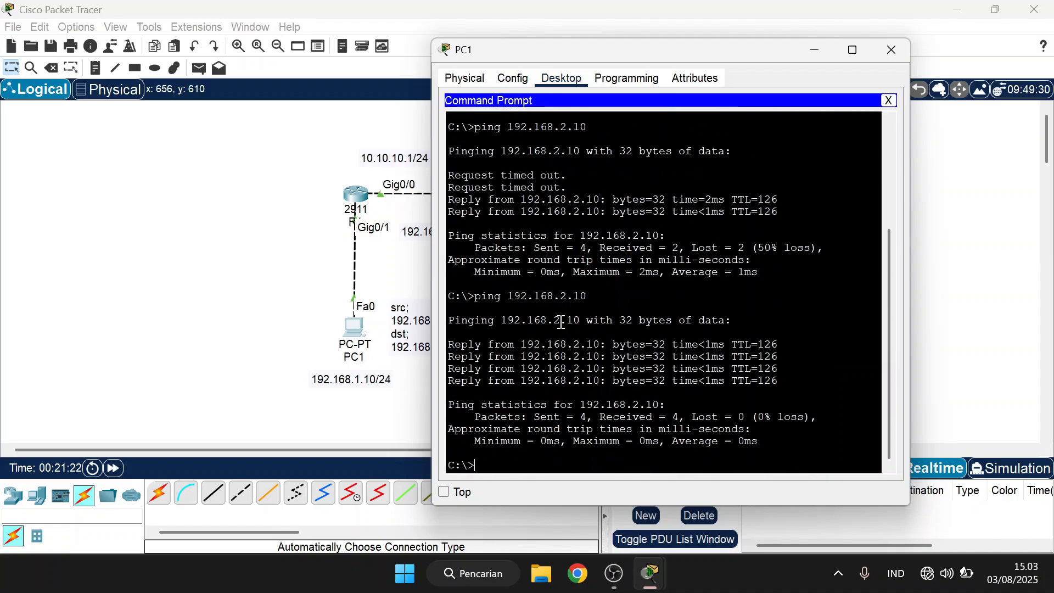
Step: Examine the reply lines of the latest ping from PC1, and close PC1's window
{"action": "left_click_drag", "start_coordinate": [447, 345], "coordinate": [786, 379]}
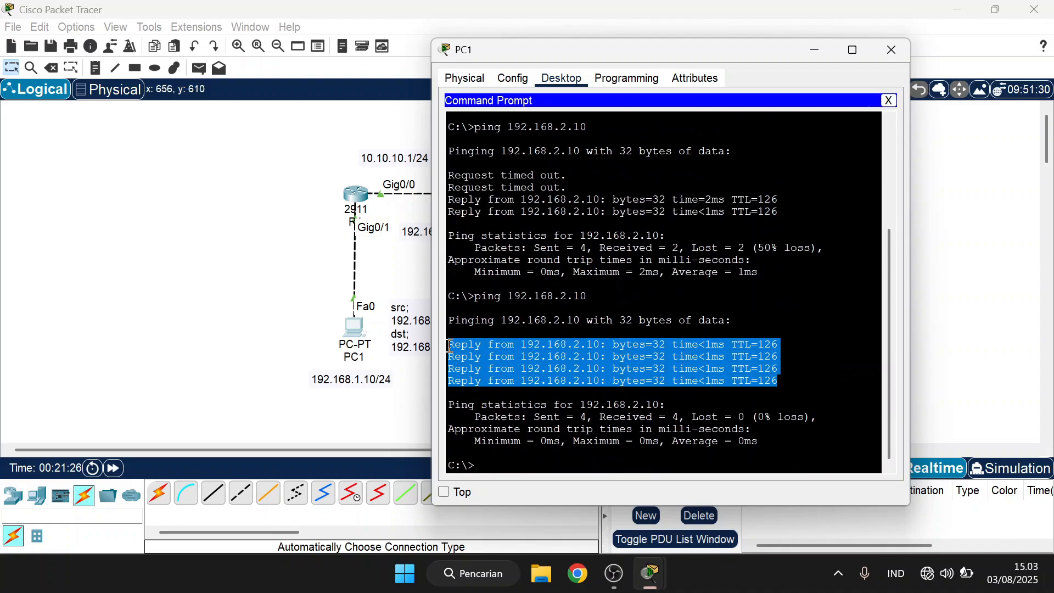
{"action": "double_click", "coordinate": [785, 380]}
{"action": "triple_click", "coordinate": [786, 380]}
{"action": "double_click", "coordinate": [786, 380]}
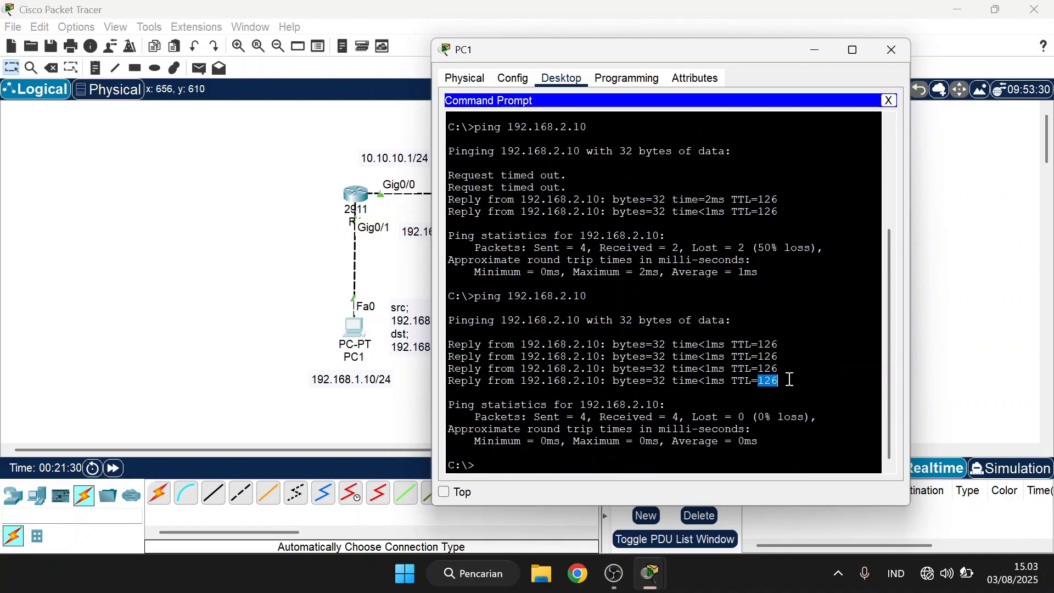
{"action": "left_click_drag", "start_coordinate": [786, 380], "coordinate": [449, 345]}
{"action": "left_click", "coordinate": [828, 317]}
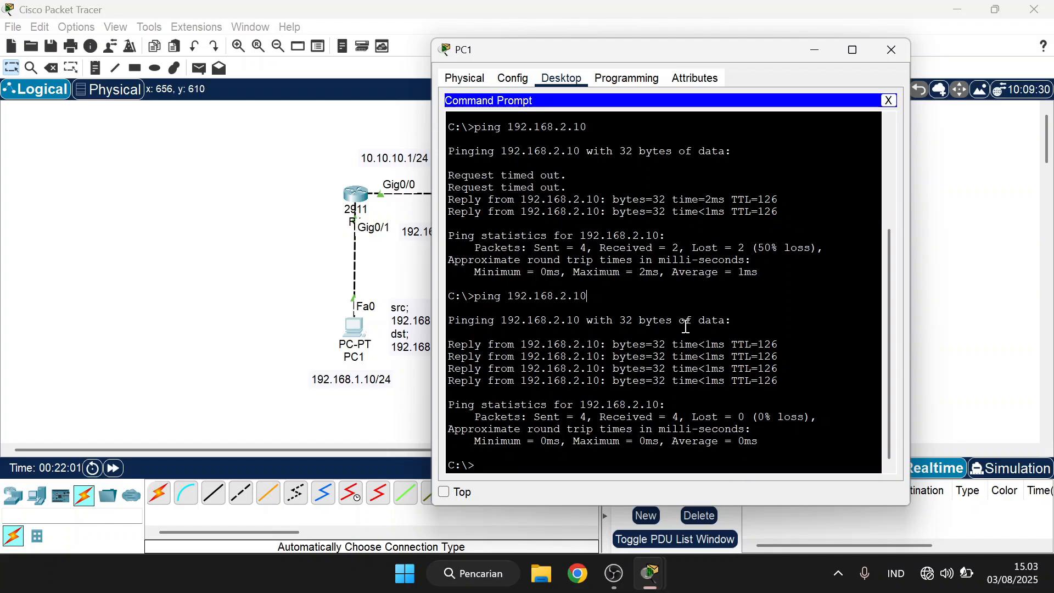
{"action": "left_click", "coordinate": [892, 50]}
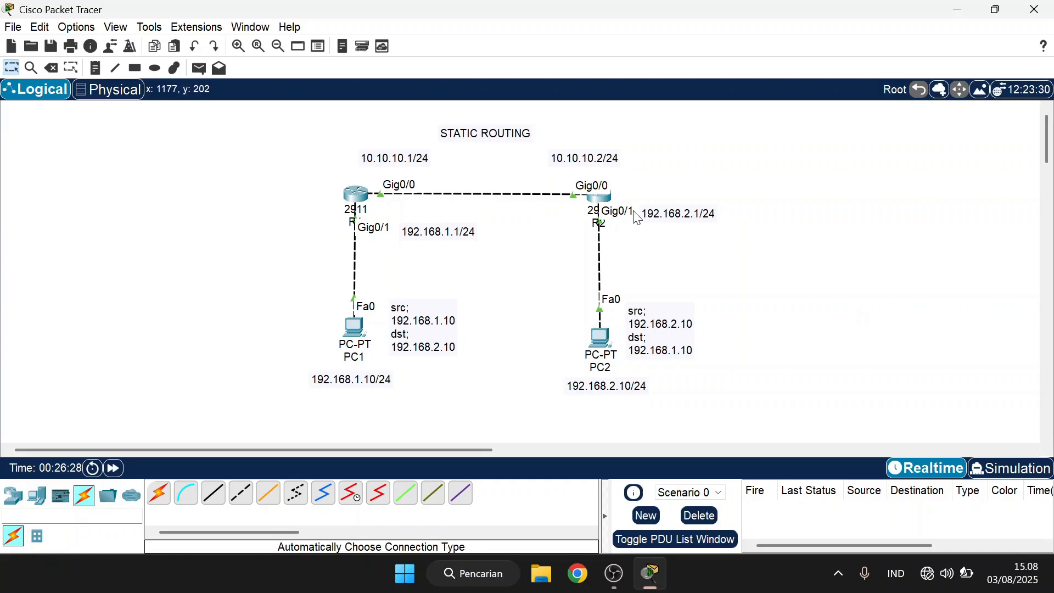
{"action": "left_click_drag", "start_coordinate": [248, 119], "coordinate": [767, 328]}
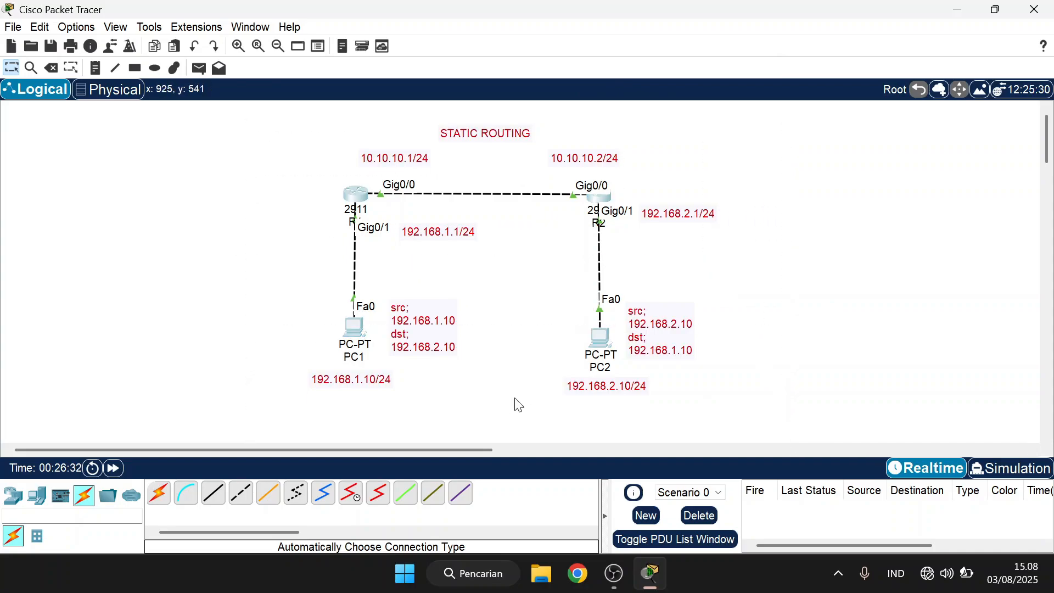
Step: Shift the whole topology aside to make room, and place a new 2911 router and a PC below it beyond R2
{"action": "left_click_drag", "start_coordinate": [515, 402], "coordinate": [341, 394]}
{"action": "left_click", "coordinate": [577, 296]}
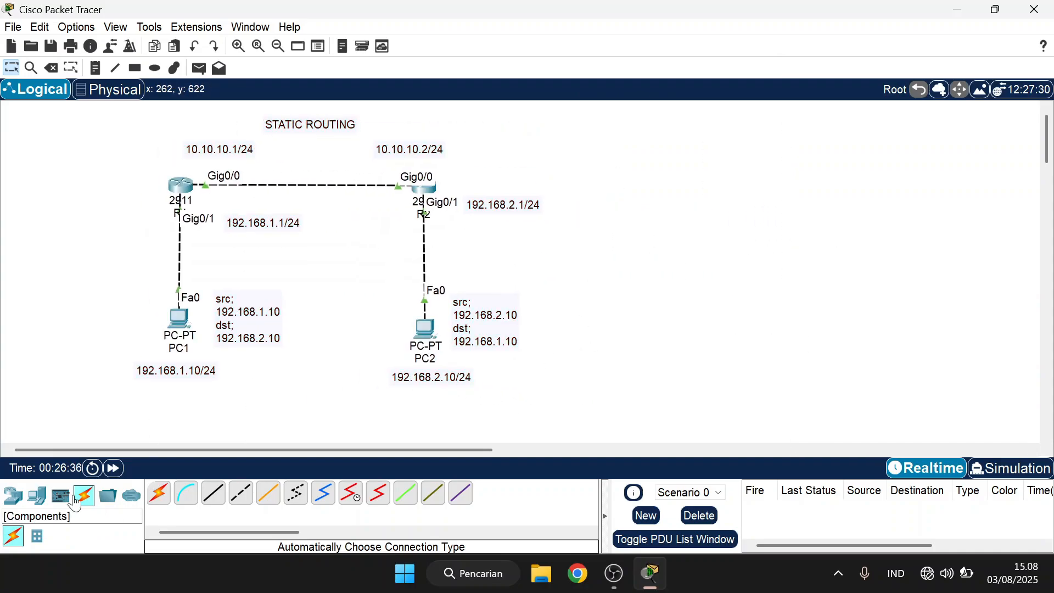
{"action": "left_click", "coordinate": [13, 495]}
{"action": "left_click", "coordinate": [268, 493]}
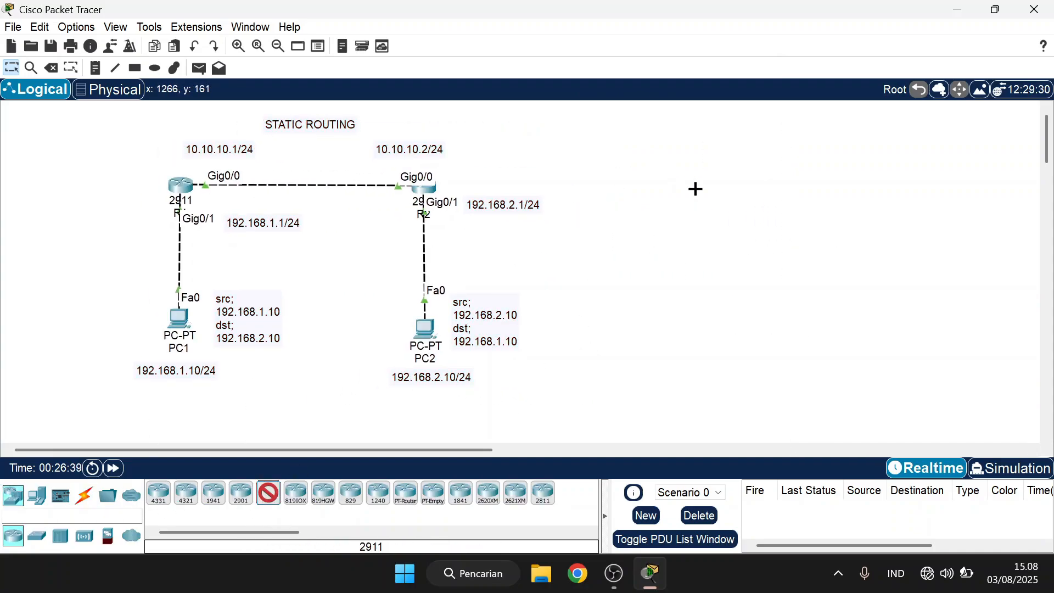
{"action": "left_click", "coordinate": [694, 187]}
{"action": "left_click", "coordinate": [34, 496]}
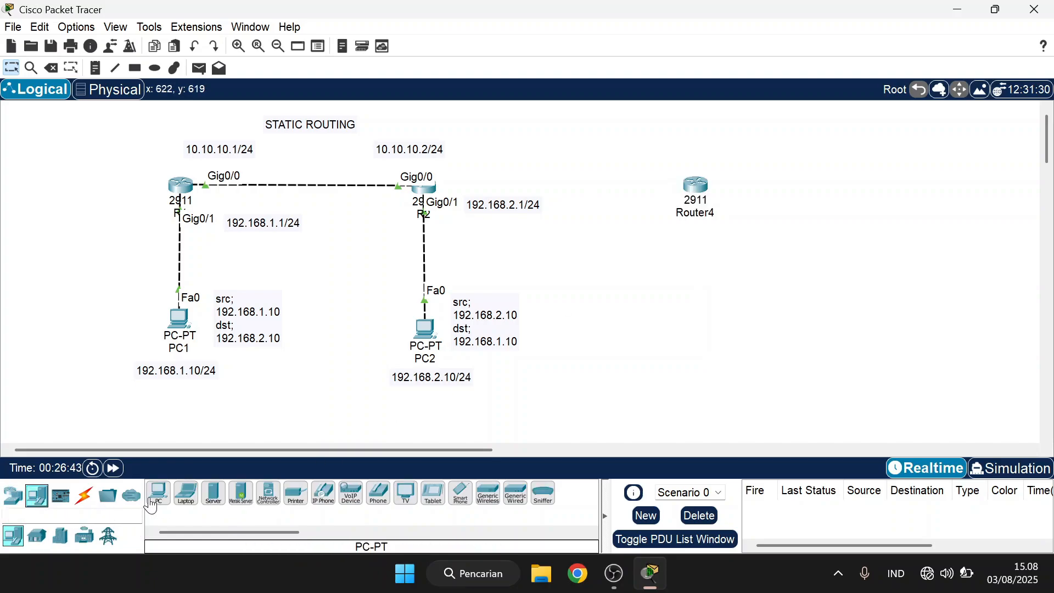
{"action": "left_click", "coordinate": [159, 493]}
{"action": "left_click", "coordinate": [695, 329]}
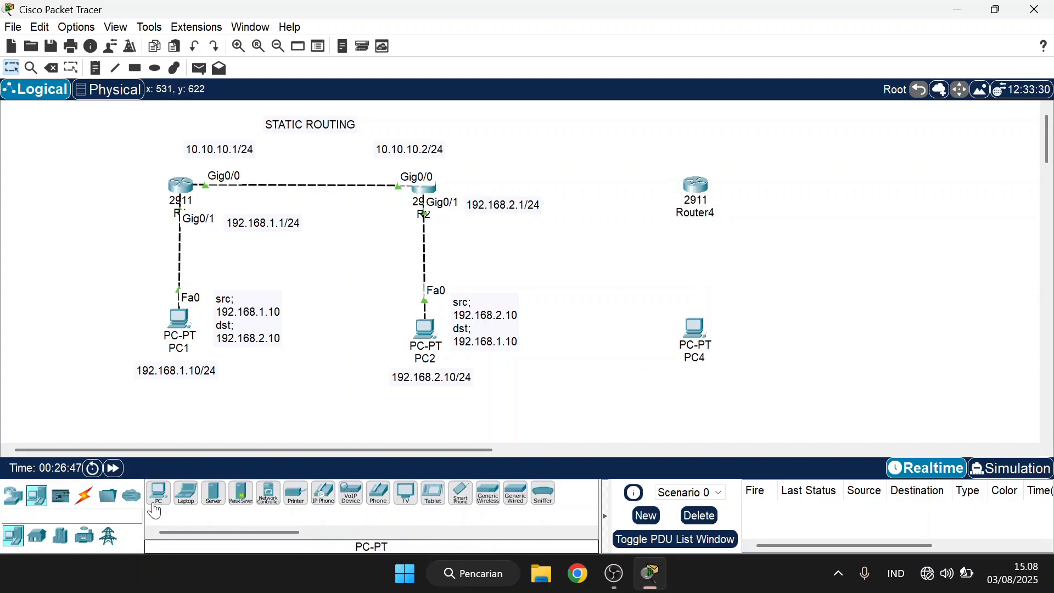
Step: Connect R2 to the new 2911 router and that router to the new PC with automatically chosen cables
{"action": "left_click", "coordinate": [84, 495]}
{"action": "left_click", "coordinate": [159, 493]}
{"action": "left_click", "coordinate": [445, 208]}
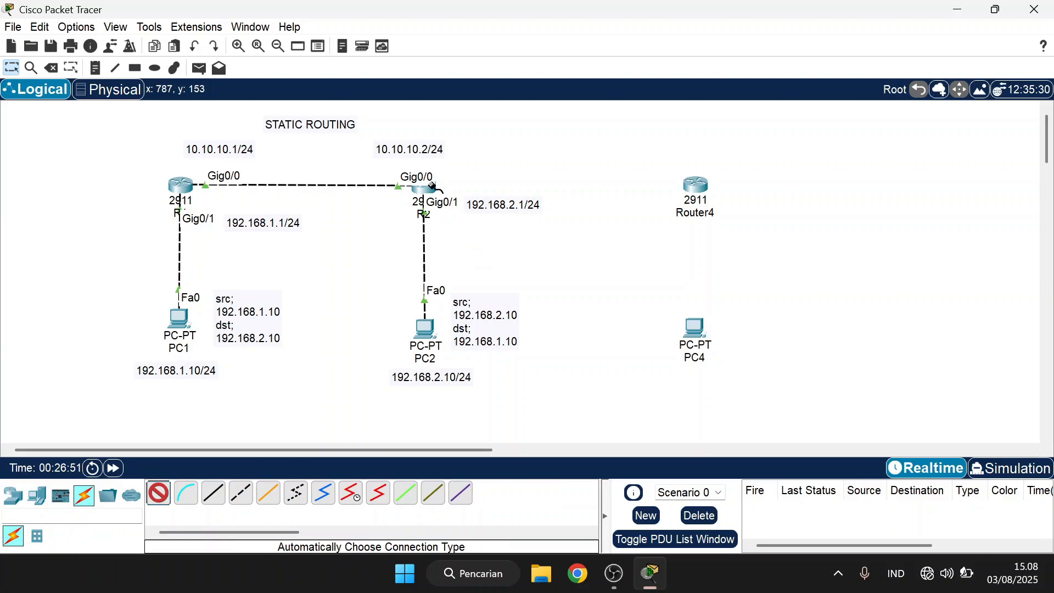
{"action": "left_click", "coordinate": [696, 186]}
{"action": "left_click", "coordinate": [696, 186]}
{"action": "left_click", "coordinate": [697, 325]}
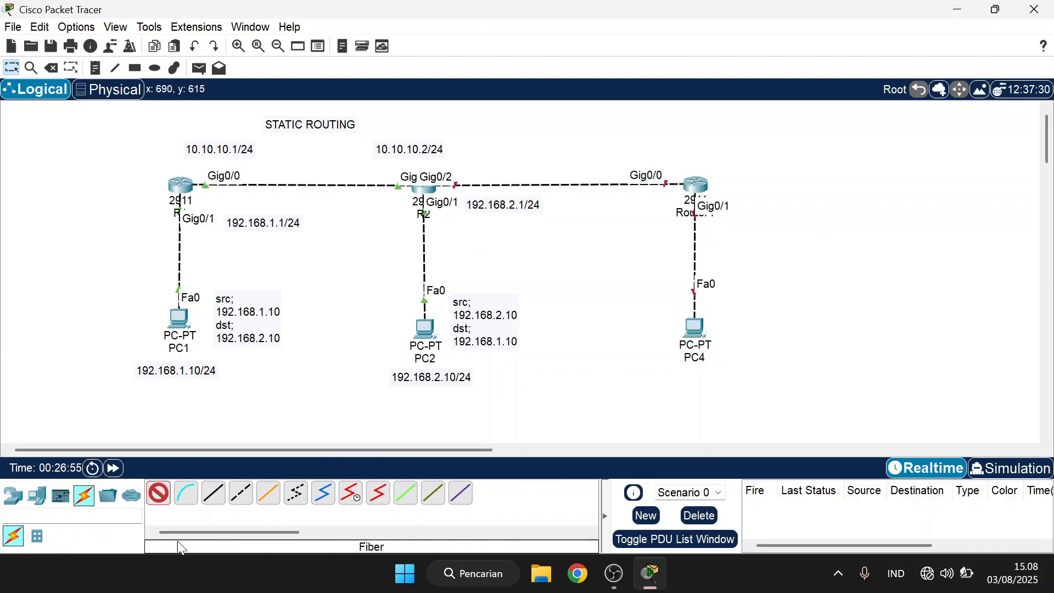
{"action": "left_click", "coordinate": [157, 494]}
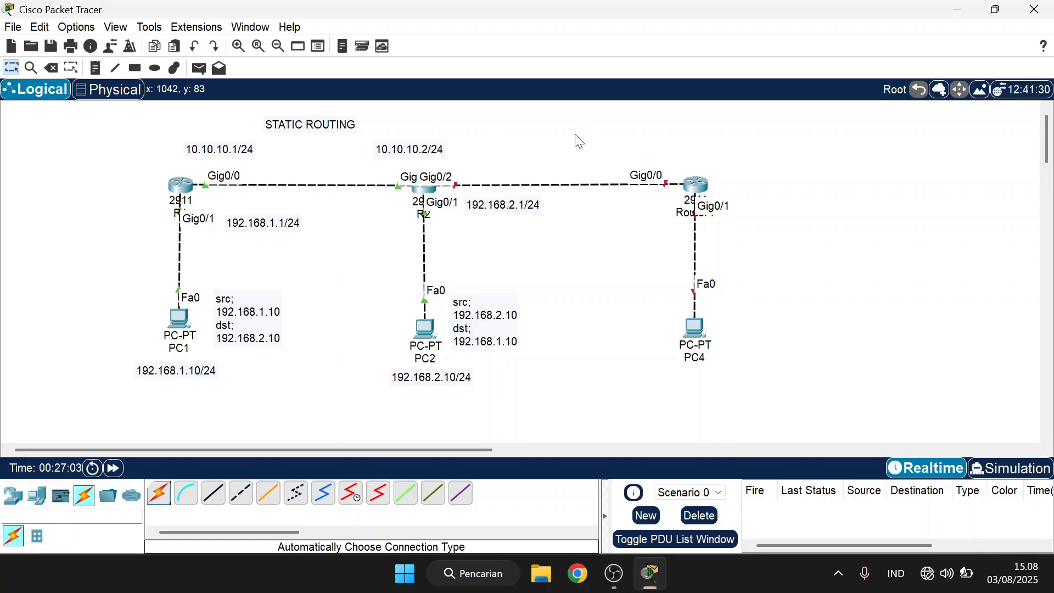
Step: Reposition the 10.10.10.1/24 and 10.10.10.2/24 labels along the R1–R2 link and put a copy of the latter above R2's Gig0/2
{"action": "left_click_drag", "start_coordinate": [422, 152], "coordinate": [393, 163]}
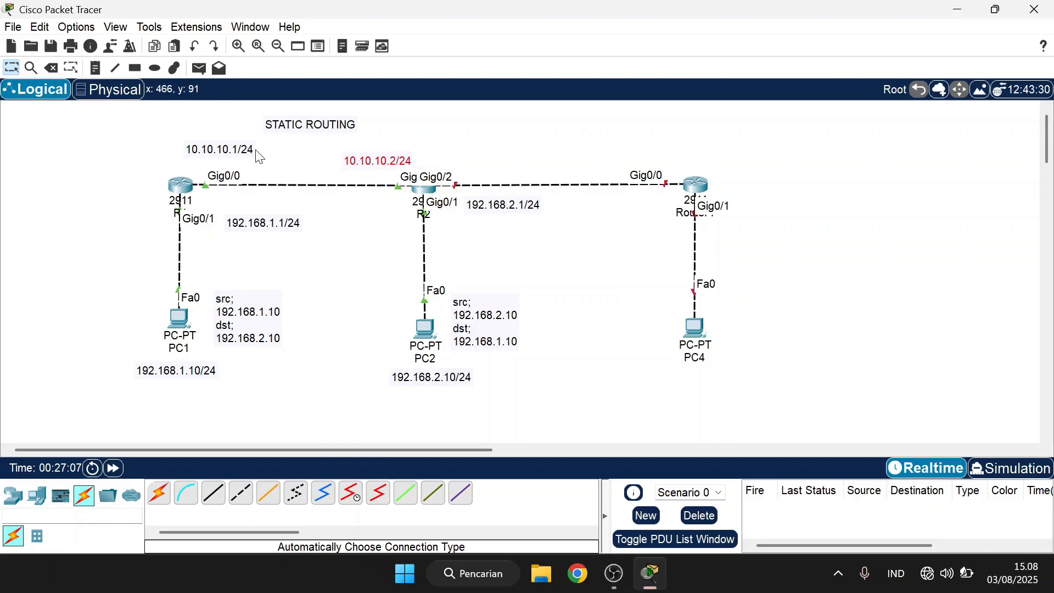
{"action": "left_click_drag", "start_coordinate": [237, 146], "coordinate": [249, 155]}
{"action": "left_click", "coordinate": [366, 167]}
{"action": "key", "text": "ctrl+c"}
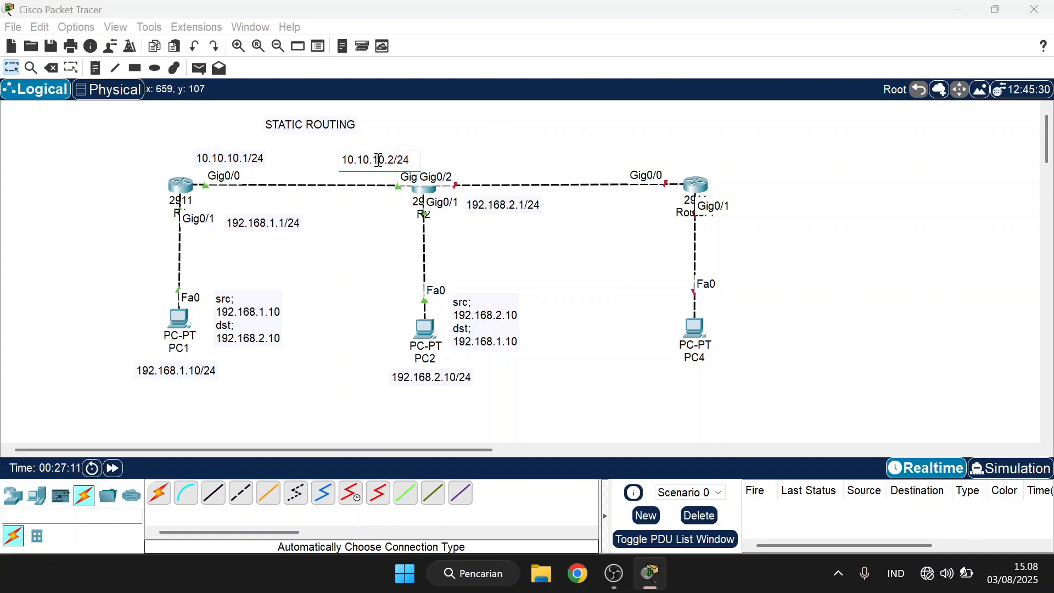
{"action": "key", "text": "ctrl+v"}
{"action": "left_click_drag", "start_coordinate": [442, 169], "coordinate": [455, 167]}
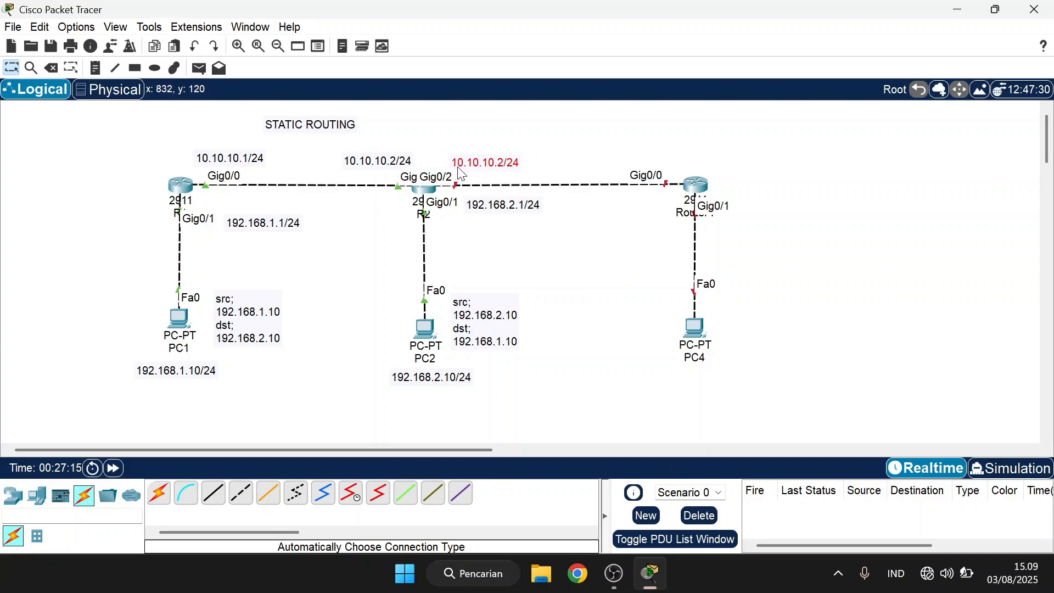
Step: Change the copied label above R2's Gig0/2 to 20.20.20.1/24
{"action": "double_click", "coordinate": [487, 159]}
{"action": "key", "text": "ctrl+a"}
{"action": "key", "text": "BackSpace"}
{"action": "type", "text": "20.20"}
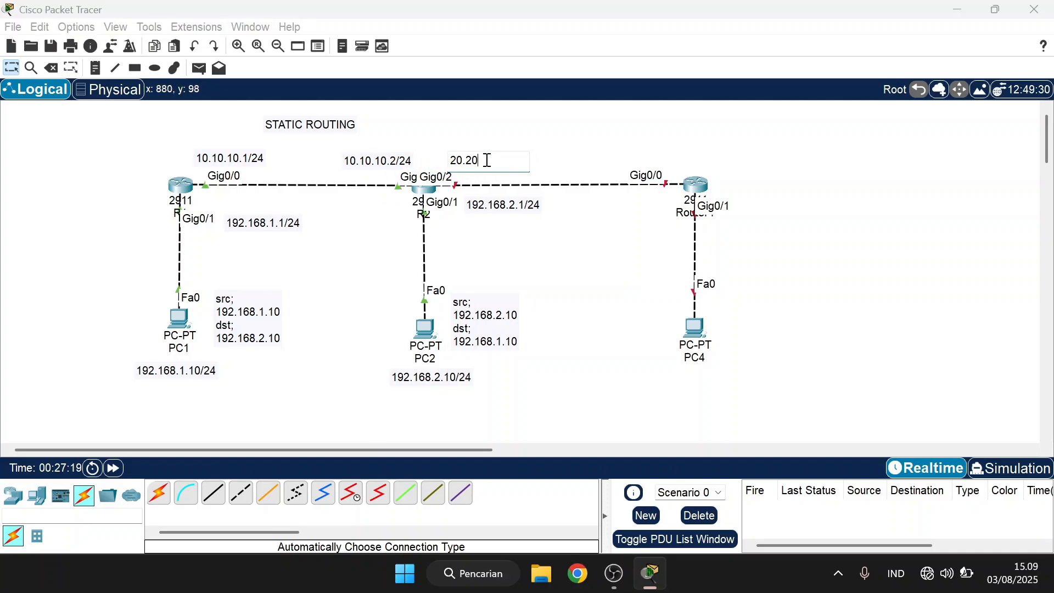
{"action": "type", "text": ".20.1/24"}
{"action": "left_click", "coordinate": [531, 173]}
Step: Place a copied label beside the new router's Gig0/1 and set the label above its Gig0/0 to 20.20.20.2/24
{"action": "left_click_drag", "start_coordinate": [501, 165], "coordinate": [799, 209]}
{"action": "left_click", "coordinate": [681, 159]}
{"action": "left_click", "coordinate": [681, 158]}
{"action": "key", "text": "BackSpace"}
{"action": "type", "text": "20.20.20.2/24"}
{"action": "left_click", "coordinate": [771, 159]}
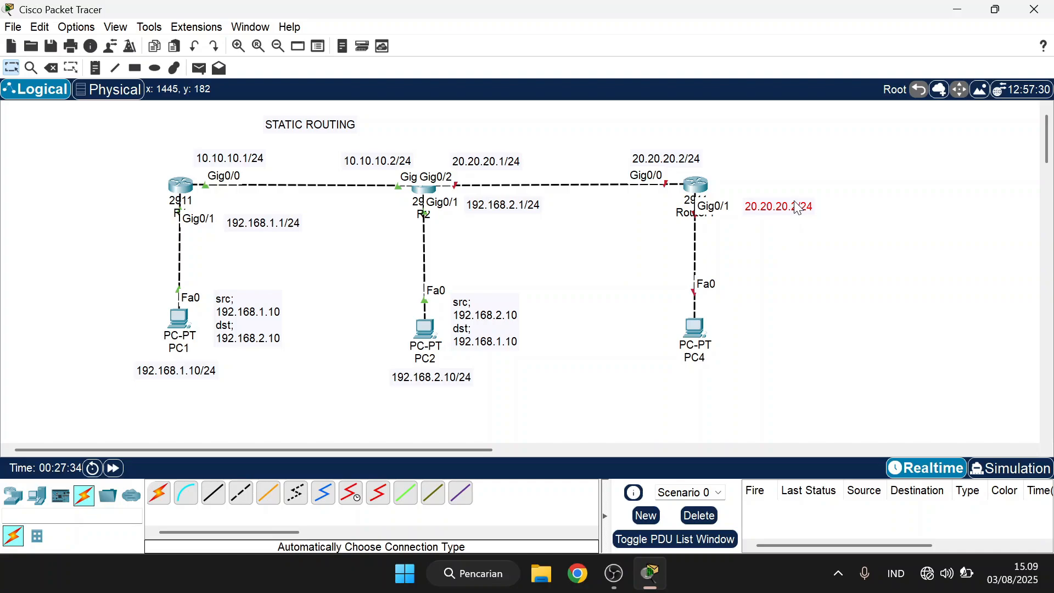
Step: Change the label beside the new router's Gig0/1 to 192.168.3.1/24
{"action": "double_click", "coordinate": [798, 208]}
{"action": "type", "text": "192.168.3"}
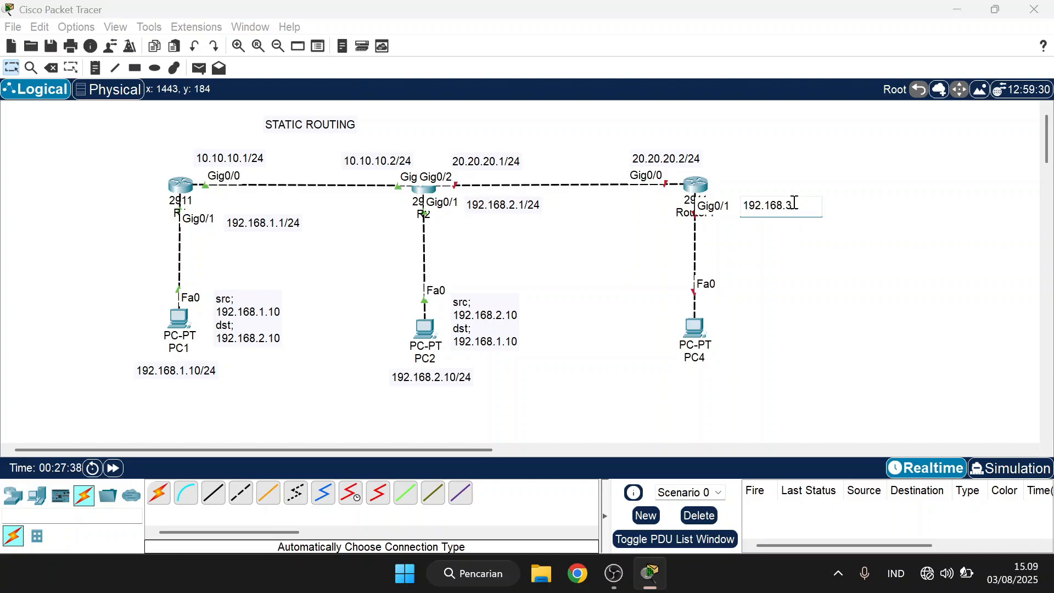
{"action": "type", "text": ".1/24"}
{"action": "left_click", "coordinate": [795, 301]}
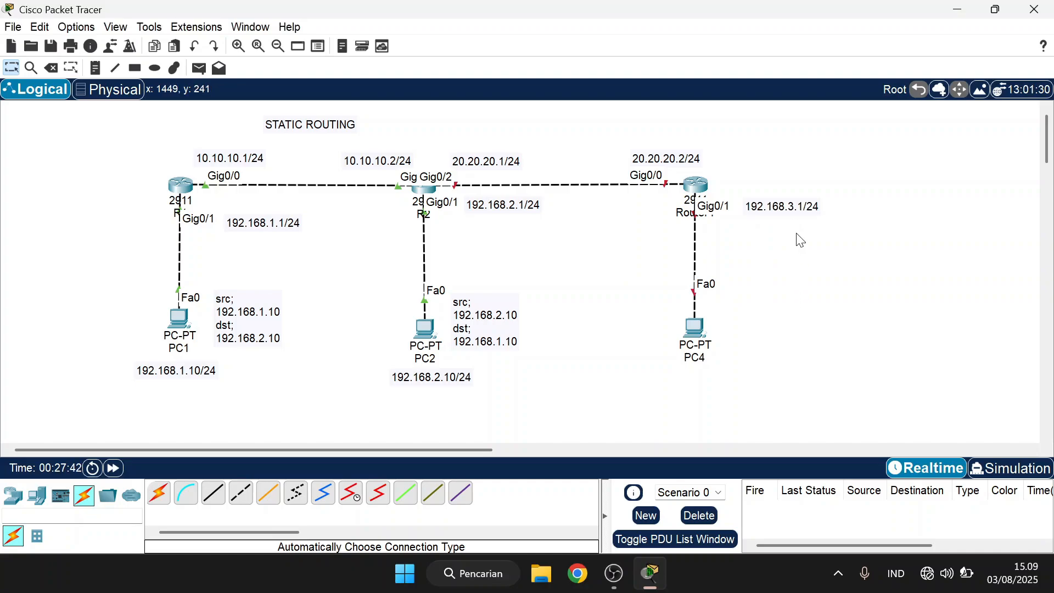
Step: Put a copy of the 192.168.3.1/24 label below the new PC and rename that PC as PC3
{"action": "left_click_drag", "start_coordinate": [785, 208], "coordinate": [675, 386]}
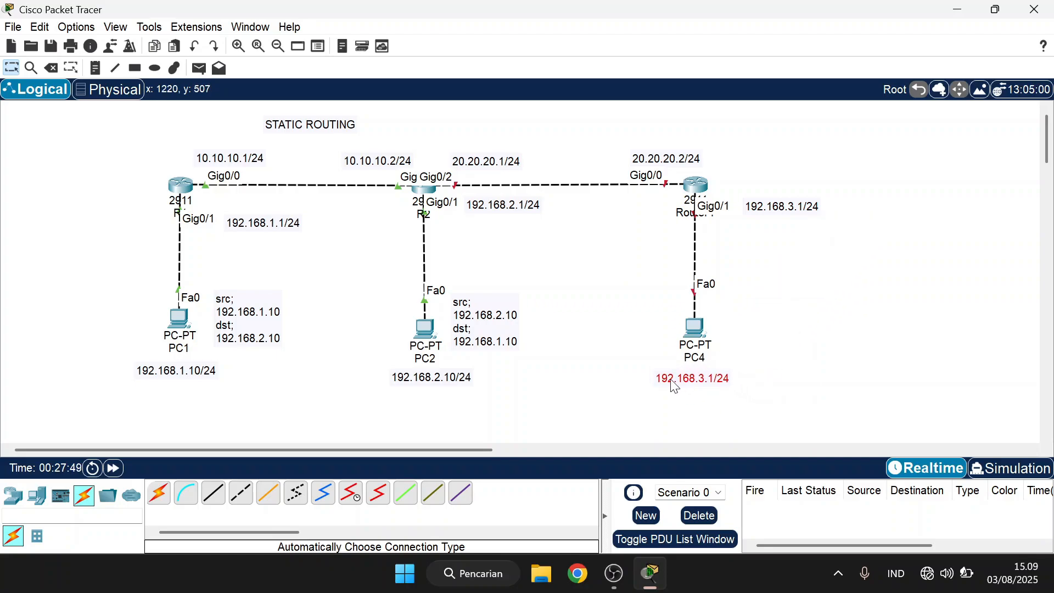
{"action": "left_click", "coordinate": [704, 358]}
{"action": "key", "text": "BackSpace"}
{"action": "type", "text": "23"}
{"action": "key", "text": "BackSpace"}
{"action": "key", "text": "BackSpace"}
{"action": "type", "text": "3"}
{"action": "left_click", "coordinate": [735, 381]}
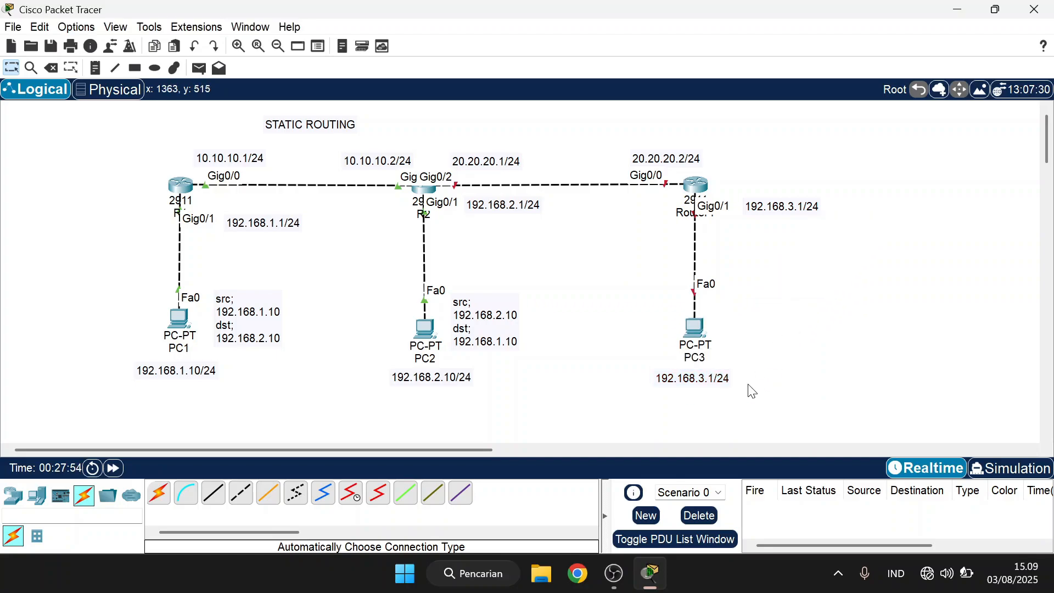
Step: Change the address label below PC3 to 192.168.3.10/24
{"action": "double_click", "coordinate": [713, 378]}
{"action": "left_click", "coordinate": [710, 379]}
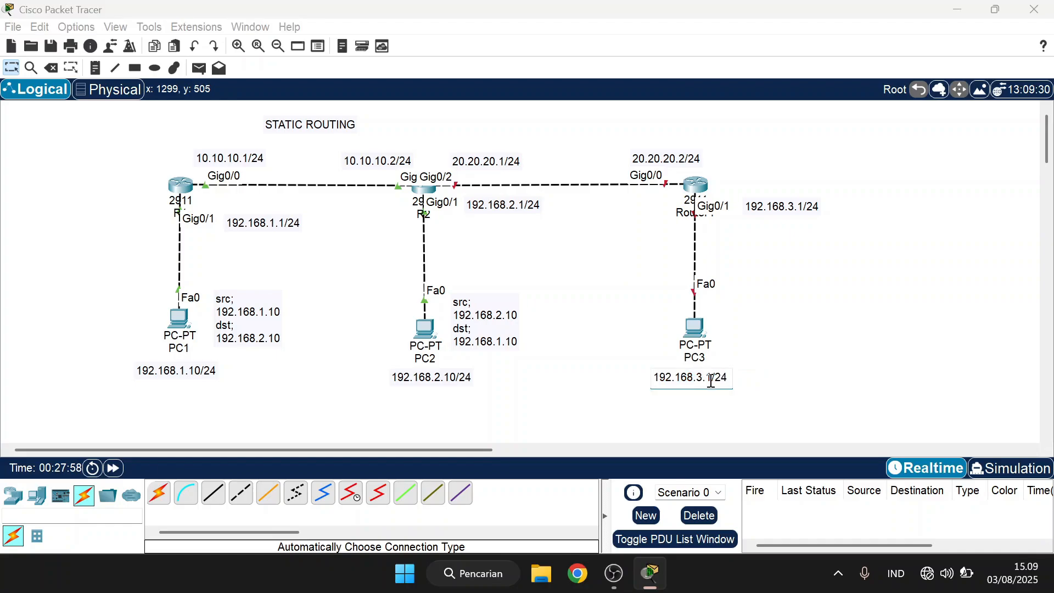
{"action": "type", "text": "0"}
{"action": "left_click", "coordinate": [751, 324]}
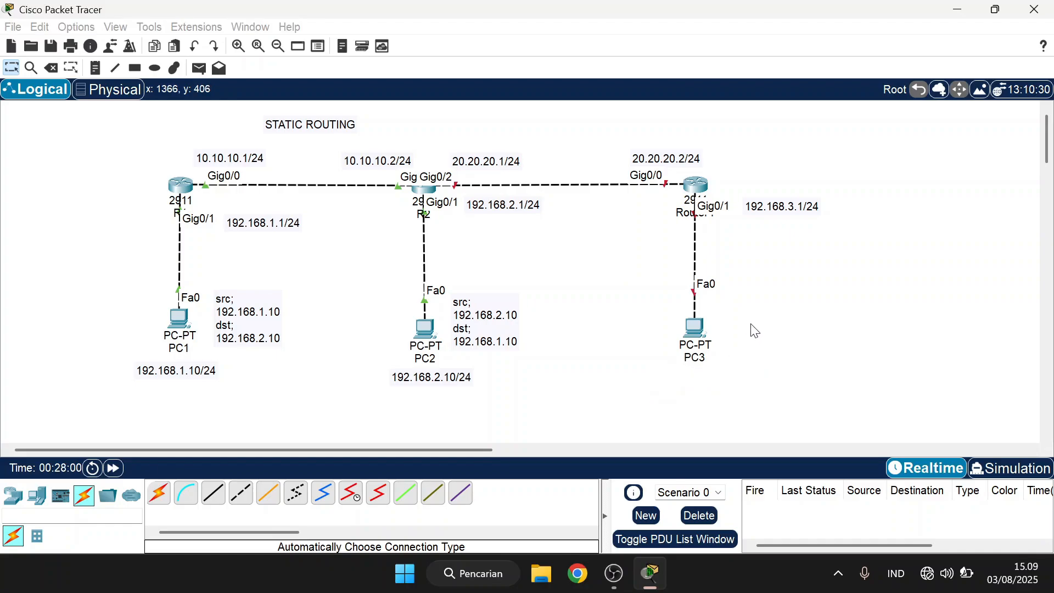
Step: Rename the new router as R3 and shift the 20.20.20.2/24 label slightly away from it
{"action": "left_click", "coordinate": [689, 220]}
{"action": "key", "text": "BackSpace"}
{"action": "key", "text": "BackSpace"}
{"action": "key", "text": "BackSpace"}
{"action": "key", "text": "BackSpace"}
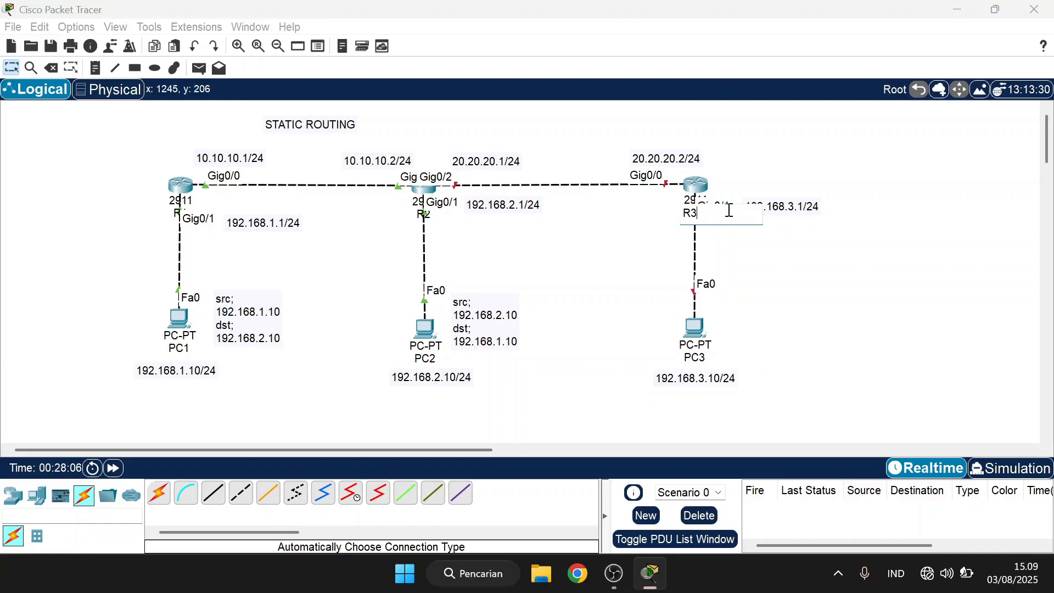
{"action": "left_click", "coordinate": [744, 258]}
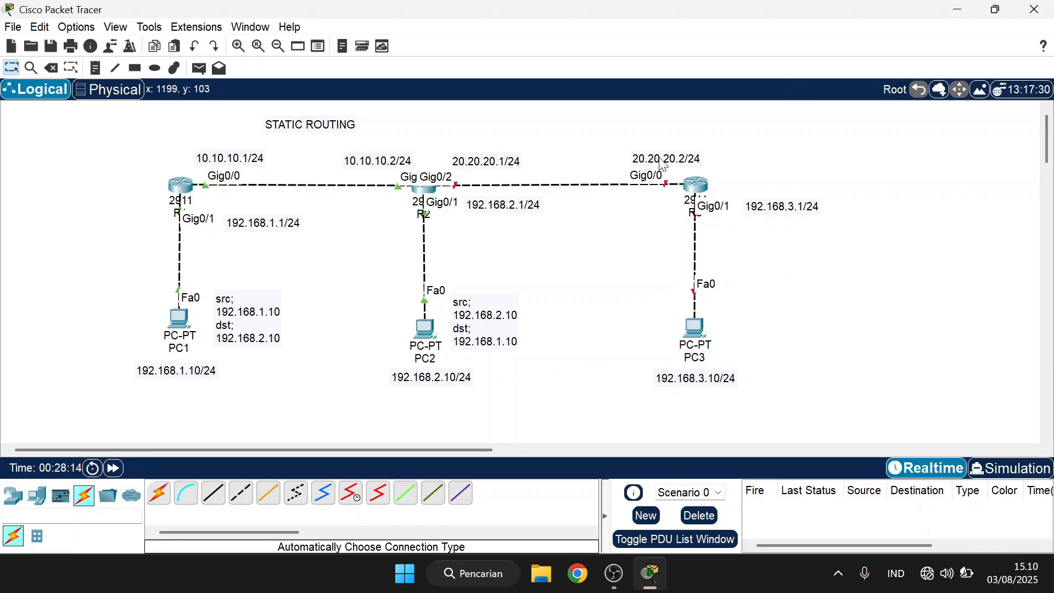
{"action": "left_click_drag", "start_coordinate": [669, 164], "coordinate": [653, 164]}
Step: Enable R2's gig0/2 interface with no sh in its CLI, exit interface mode, and close R2's window
{"action": "double_click", "coordinate": [426, 190]}
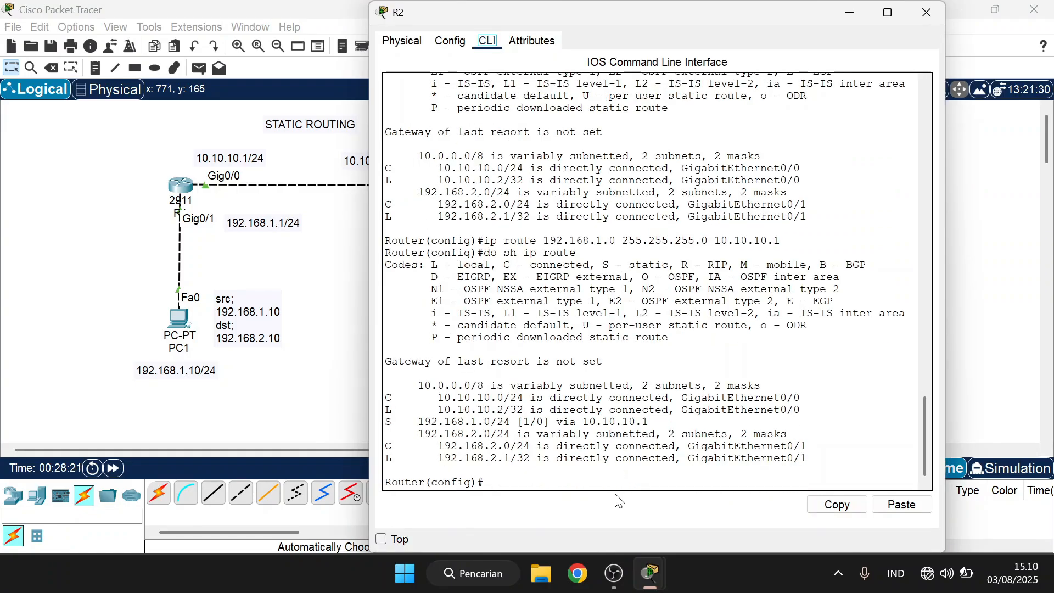
{"action": "left_click", "coordinate": [596, 454]}
{"action": "key", "text": "BackSpace"}
{"action": "key", "text": "BackSpace"}
{"action": "key", "text": "BackSpace"}
{"action": "key", "text": "BackSpace"}
{"action": "key", "text": "Return"}
{"action": "type", "text": "no sh"}
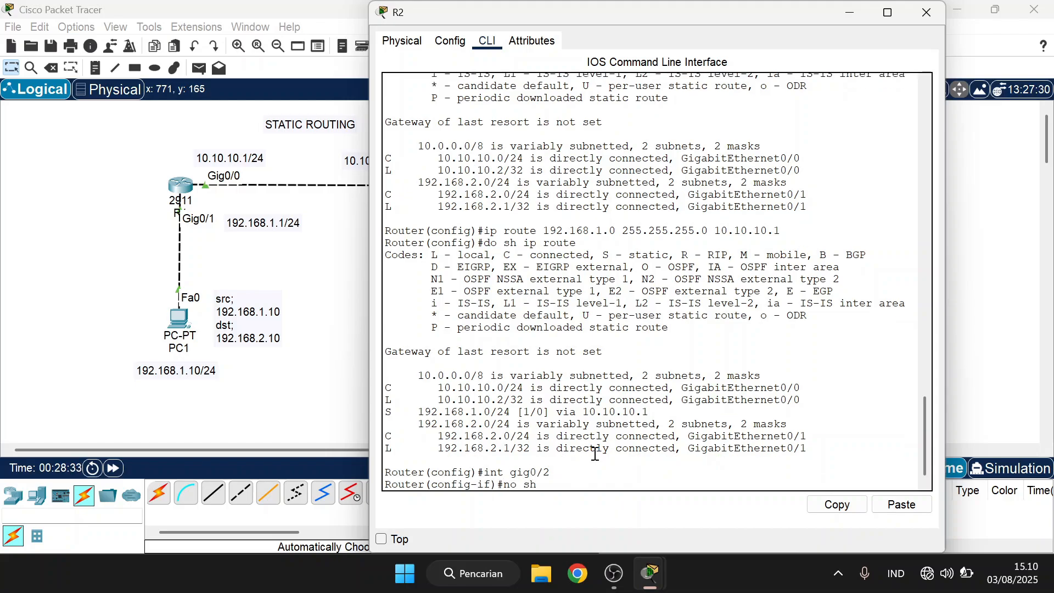
{"action": "key", "text": "Return"}
{"action": "type", "text": "ex"}
{"action": "key", "text": "Return"}
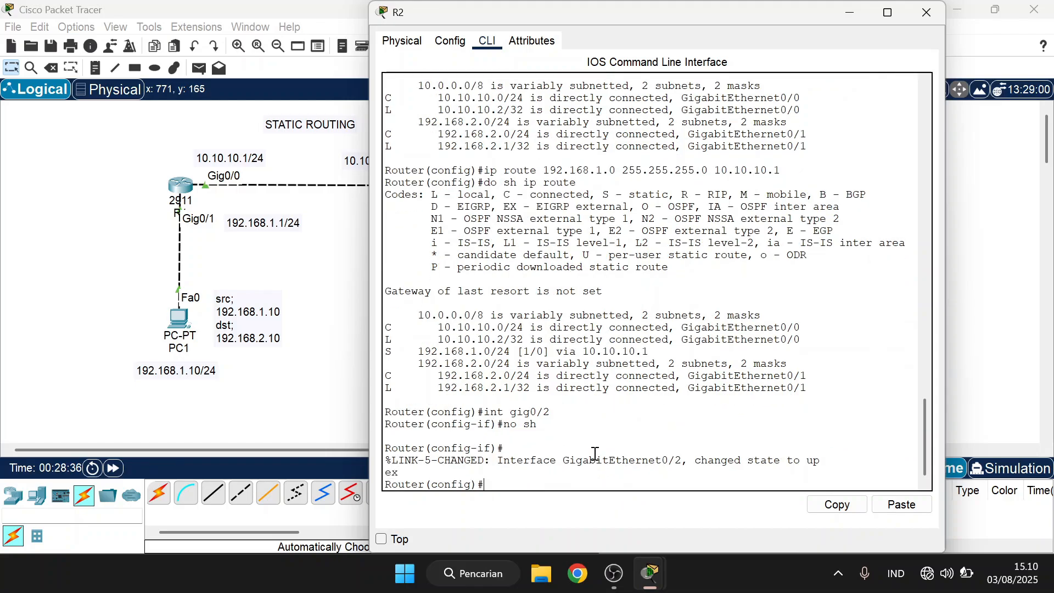
{"action": "left_click", "coordinate": [926, 12]}
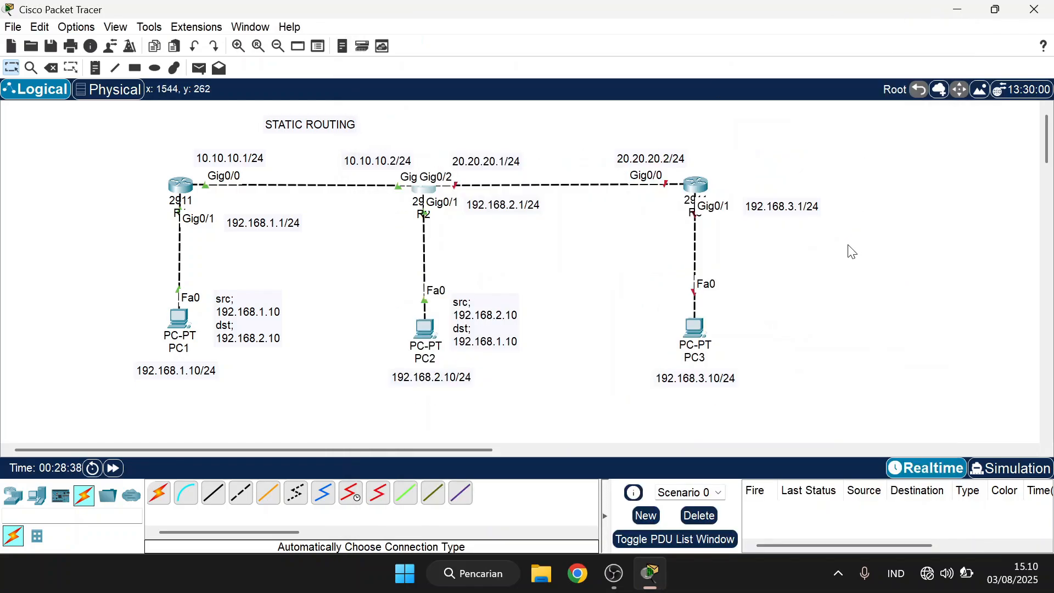
Step: Assign 20.20.20.1 255.255.255.0 to R2's gig0/2 interface, exit interface mode, and close R2's window
{"action": "left_click", "coordinate": [434, 198]}
{"action": "type", "text": "ig)#i"}
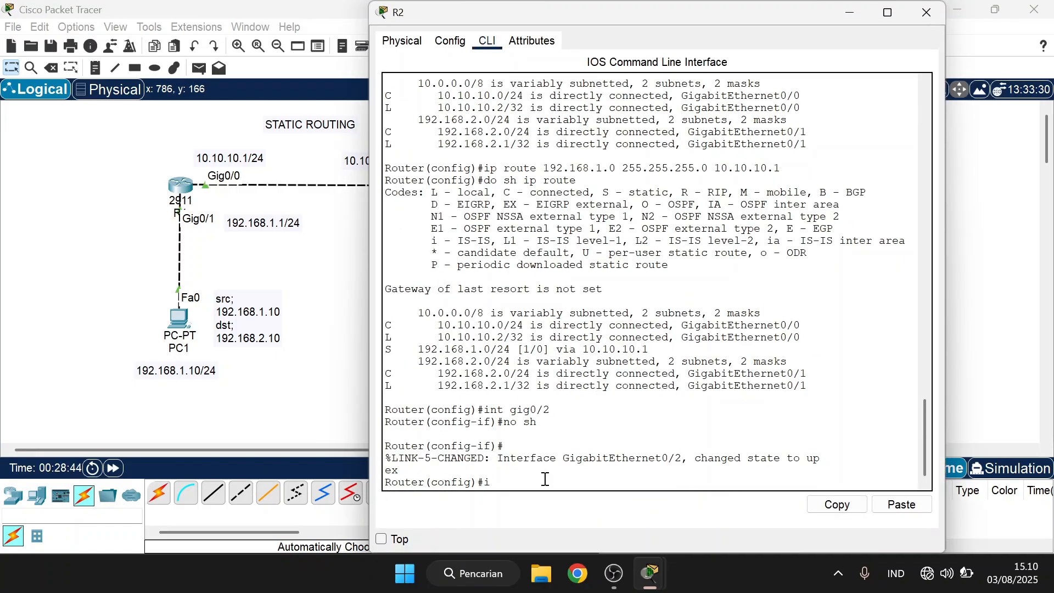
{"action": "type", "text": "nt gig0/2"}
{"action": "key", "text": "Return"}
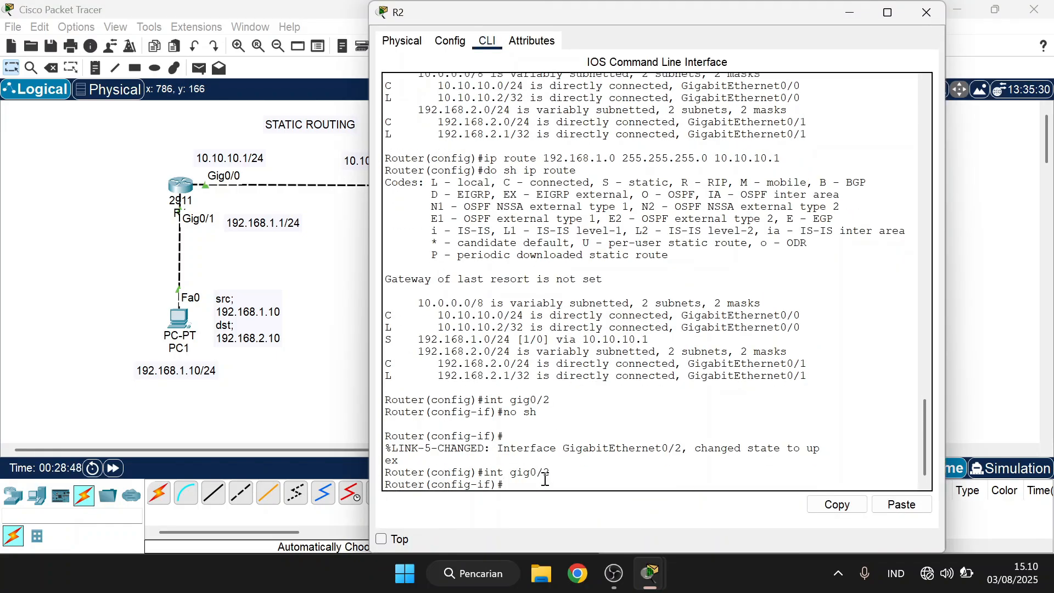
{"action": "type", "text": "ip ad"}
{"action": "key", "text": "Tab"}
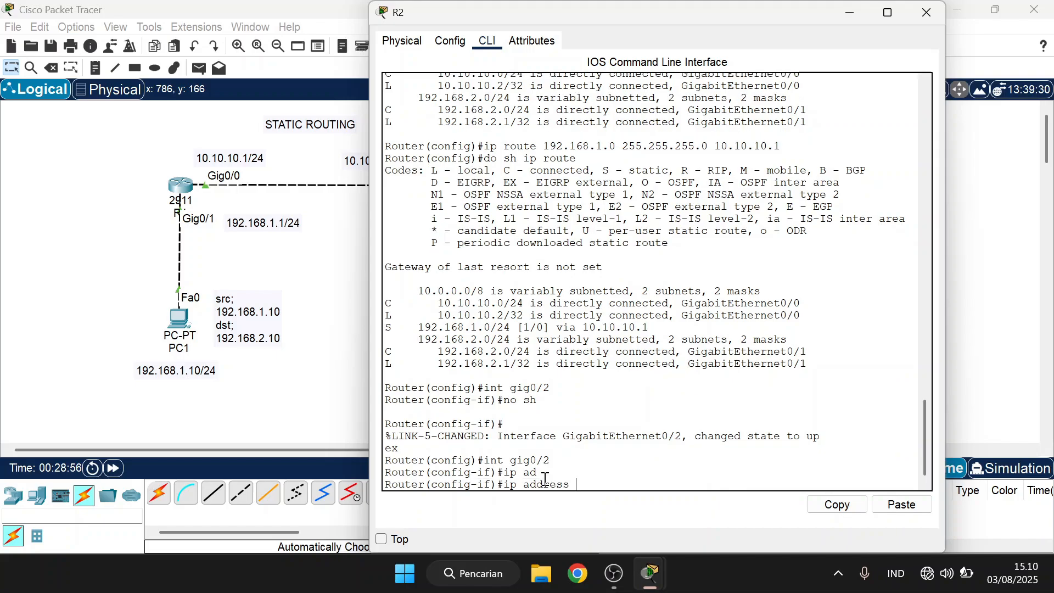
{"action": "type", "text": "20.20.20.1 255.255.255.0"}
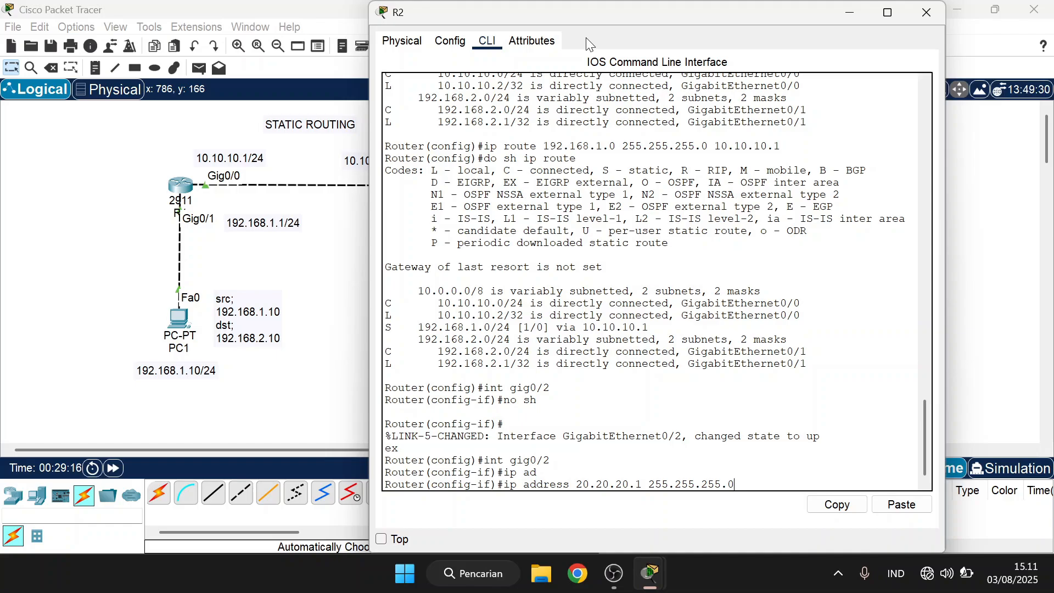
{"action": "scroll", "coordinate": [556, 217], "scroll_direction": "up", "scroll_amount": 10}
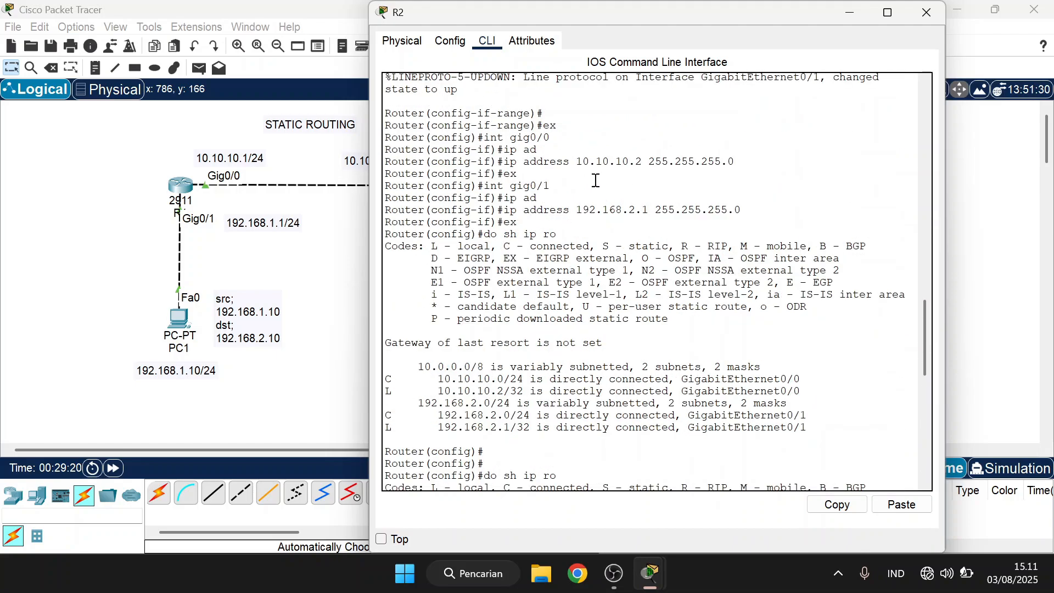
{"action": "scroll", "coordinate": [631, 329], "scroll_direction": "down", "scroll_amount": 10}
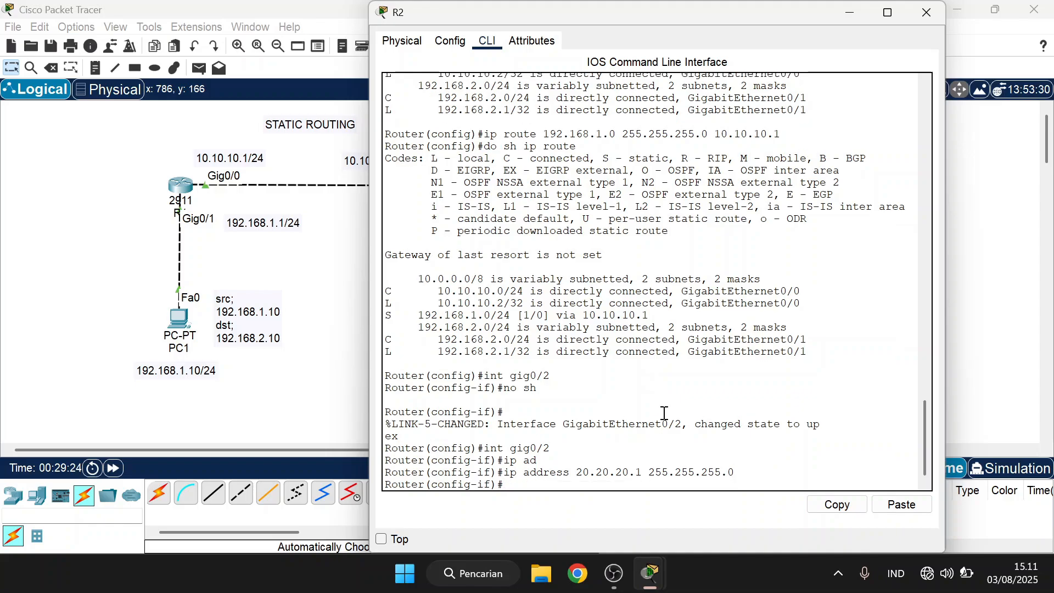
{"action": "type", "text": "ex"}
{"action": "key", "text": "Return"}
{"action": "left_click", "coordinate": [924, 17]}
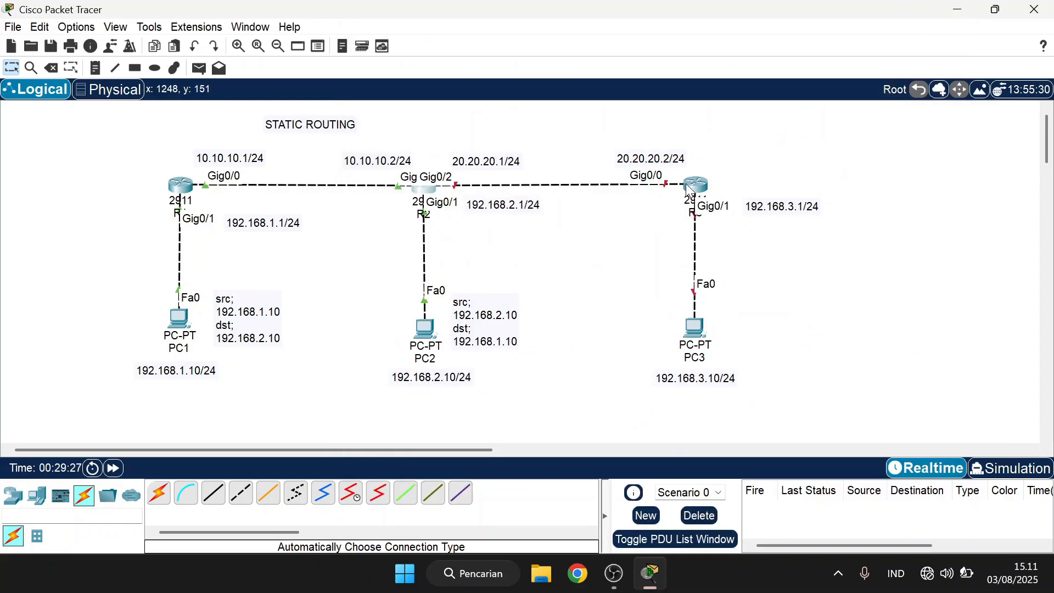
Step: Open R3's CLI, answer n to the initial configuration dialog, and enter global configuration mode with en and conf t
{"action": "left_click", "coordinate": [696, 185]}
{"action": "left_click", "coordinate": [858, 21]}
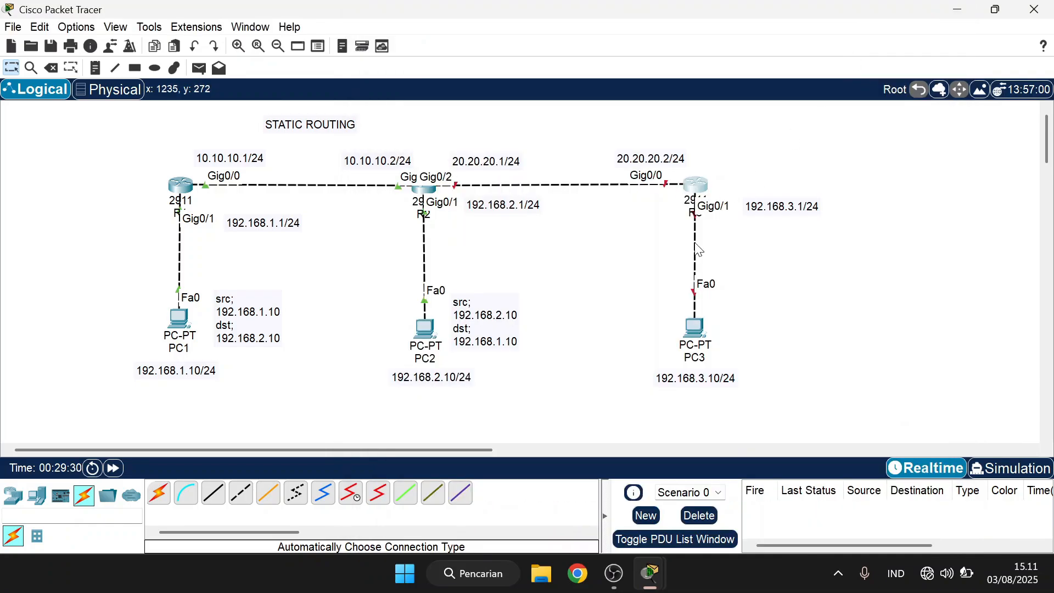
{"action": "left_click", "coordinate": [696, 185]}
{"action": "left_click", "coordinate": [486, 41]}
{"action": "key", "text": "Return"}
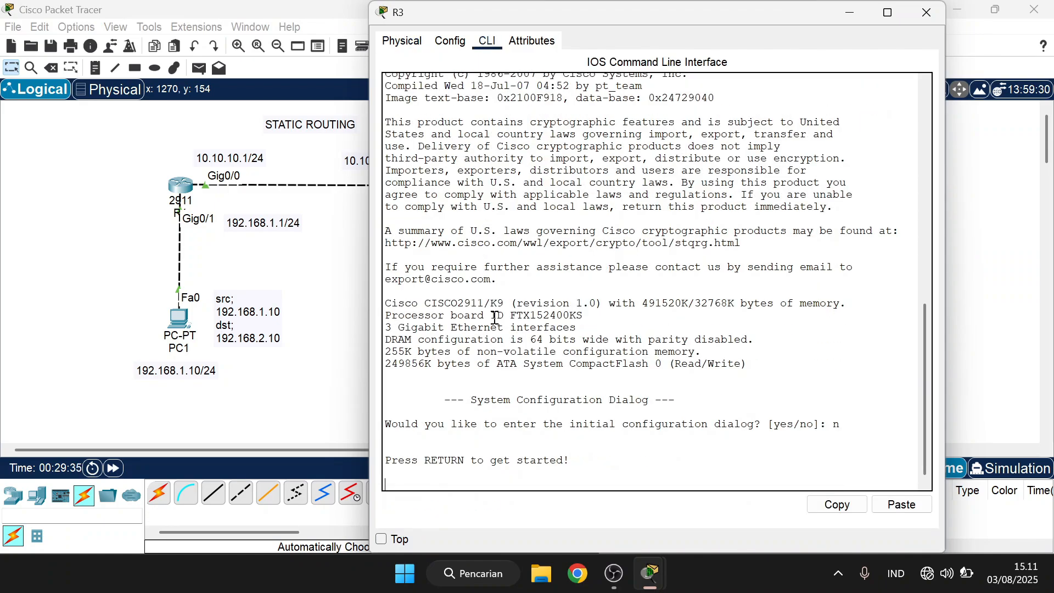
{"action": "key", "text": "Return"}
{"action": "key", "text": "Return"}
{"action": "type", "text": "en"}
{"action": "key", "text": "Return"}
{"action": "type", "text": "conf \\"}
{"action": "key", "text": "Return"}
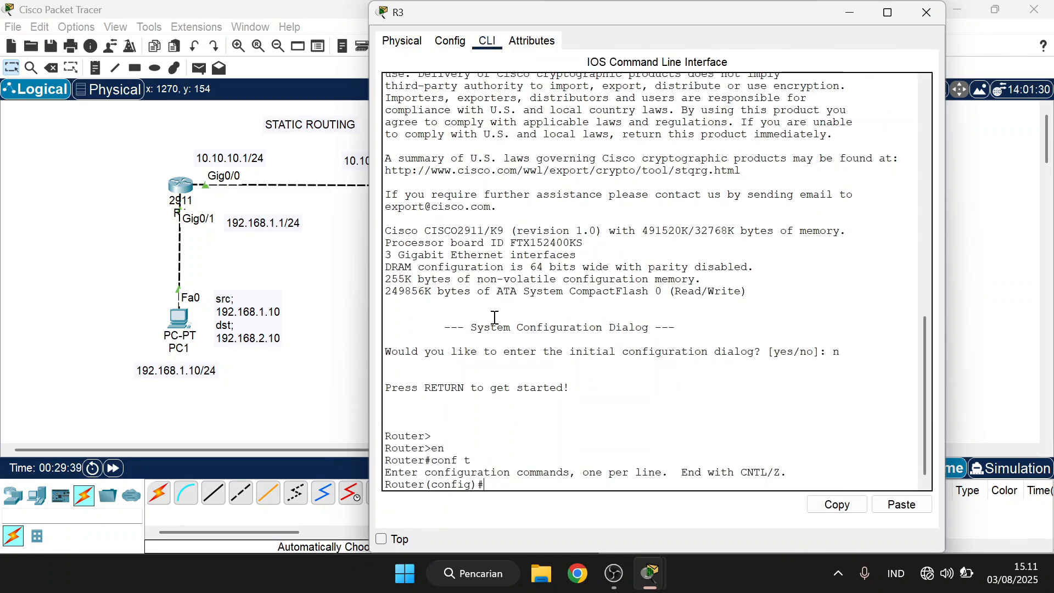
Step: Enable R3's gig0/0-1 interface range with no sh and exit interface range mode
{"action": "type", "text": "int r gig"}
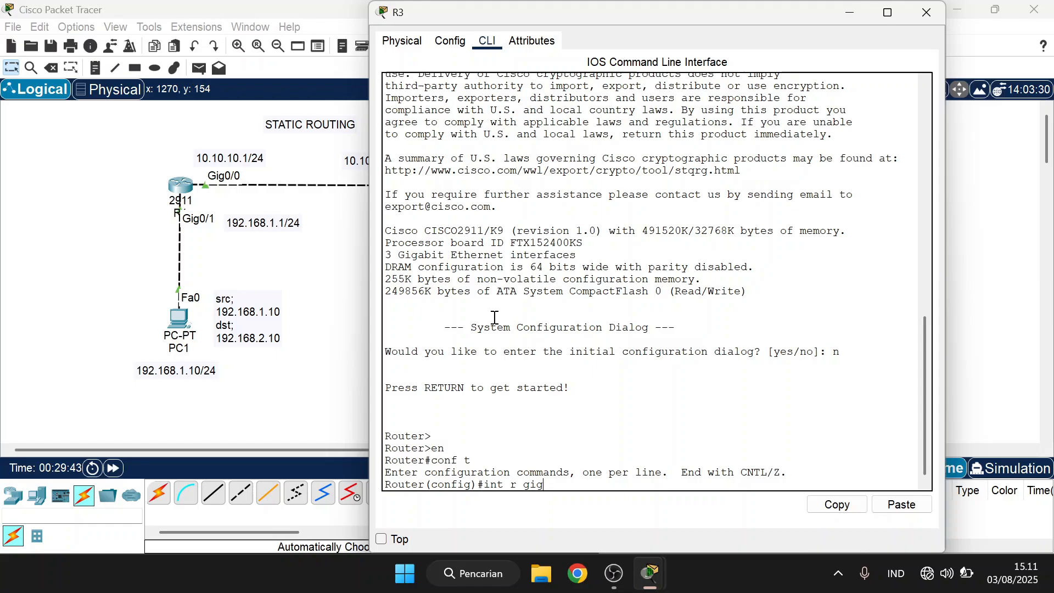
{"action": "type", "text": "0/0-1"}
{"action": "key", "text": "Return"}
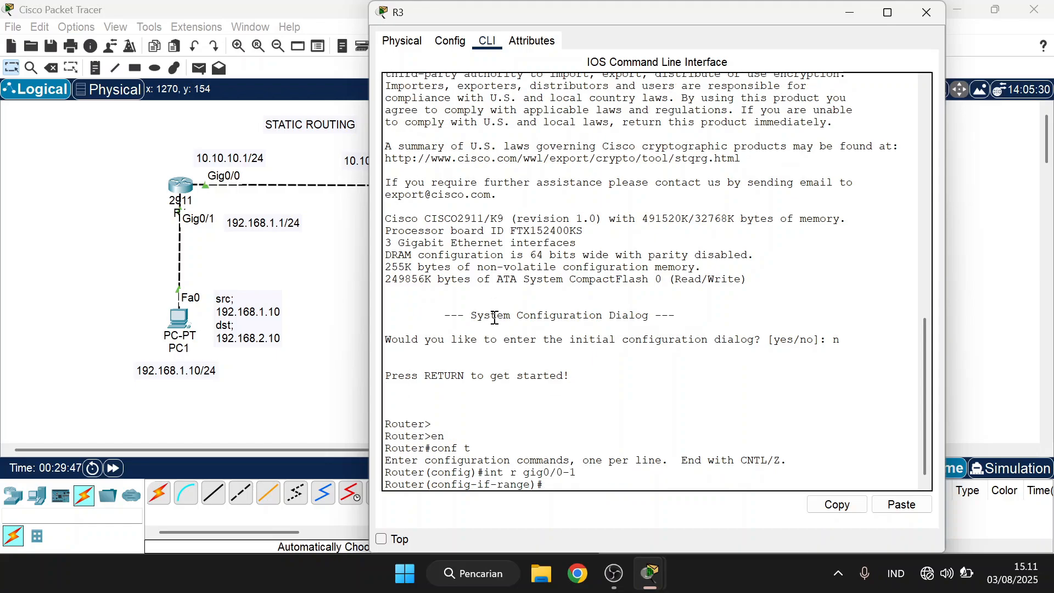
{"action": "type", "text": "no sh"}
{"action": "key", "text": "Return"}
{"action": "type", "text": "ex"}
{"action": "key", "text": "Return"}
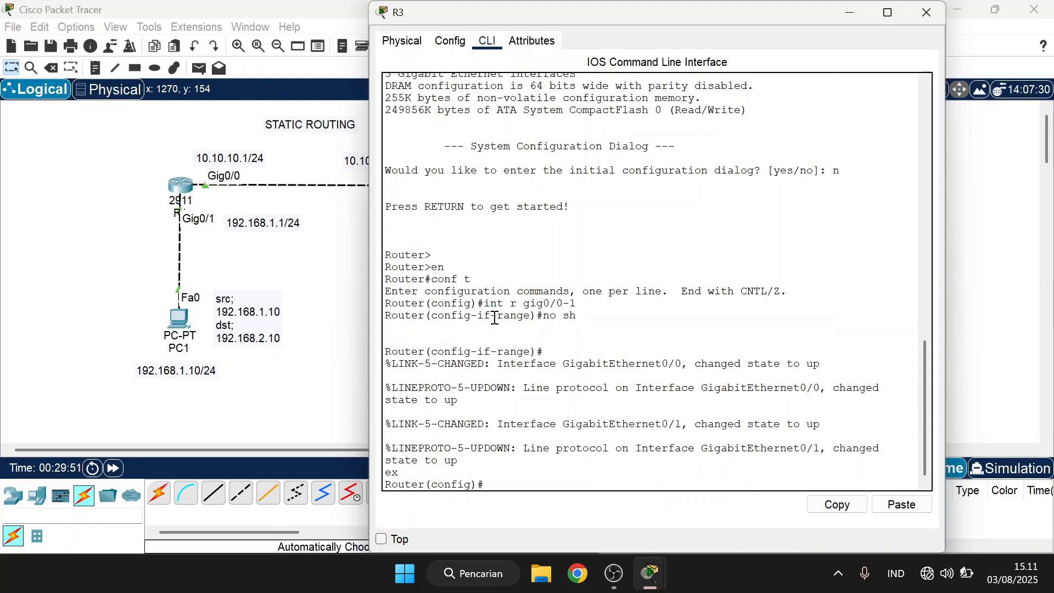
Step: Assign 20.20.20.2 255.255.255.0 to R3's gig0/0 interface and exit interface mode
{"action": "type", "text": "int gig0/0"}
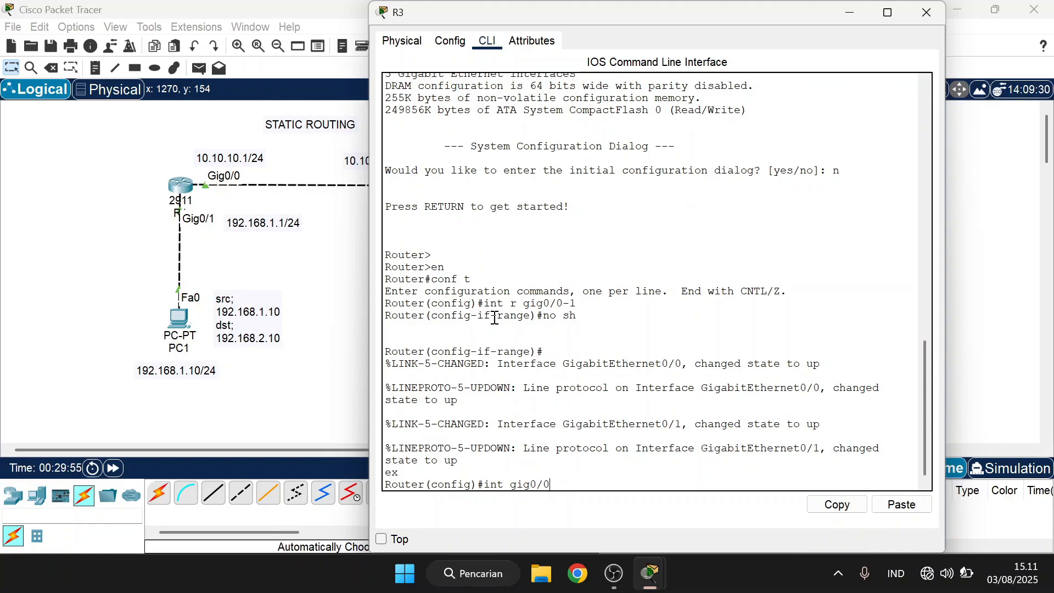
{"action": "key", "text": "Return"}
{"action": "type", "text": "ip ad"}
{"action": "key", "text": "Tab"}
{"action": "type", "text": "20.20"}
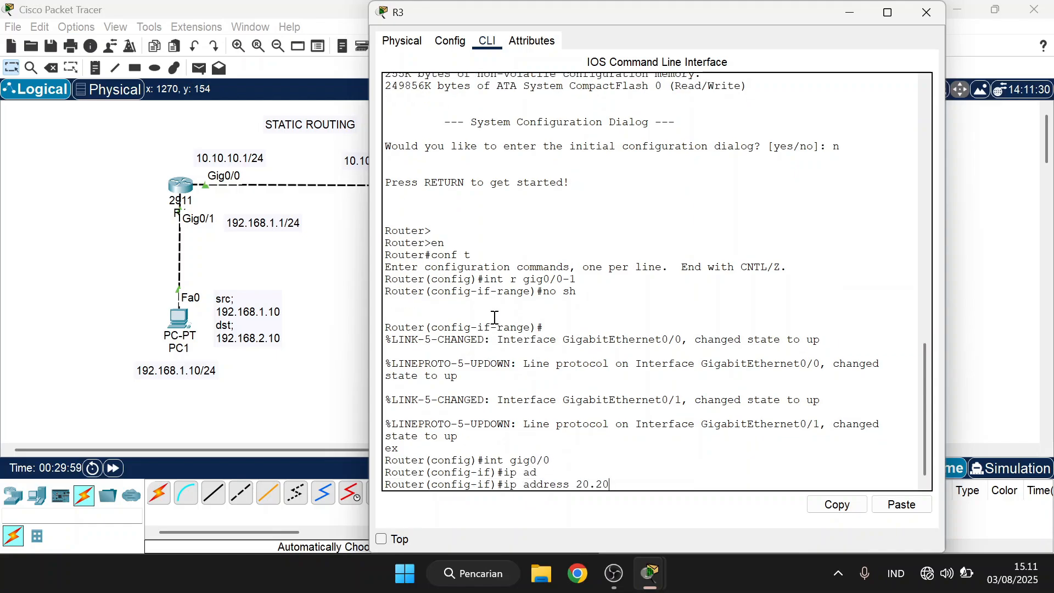
{"action": "type", "text": ".20.2 255/25"}
{"action": "key", "text": "BackSpace"}
{"action": "key", "text": "BackSpace"}
{"action": "key", "text": "BackSpace"}
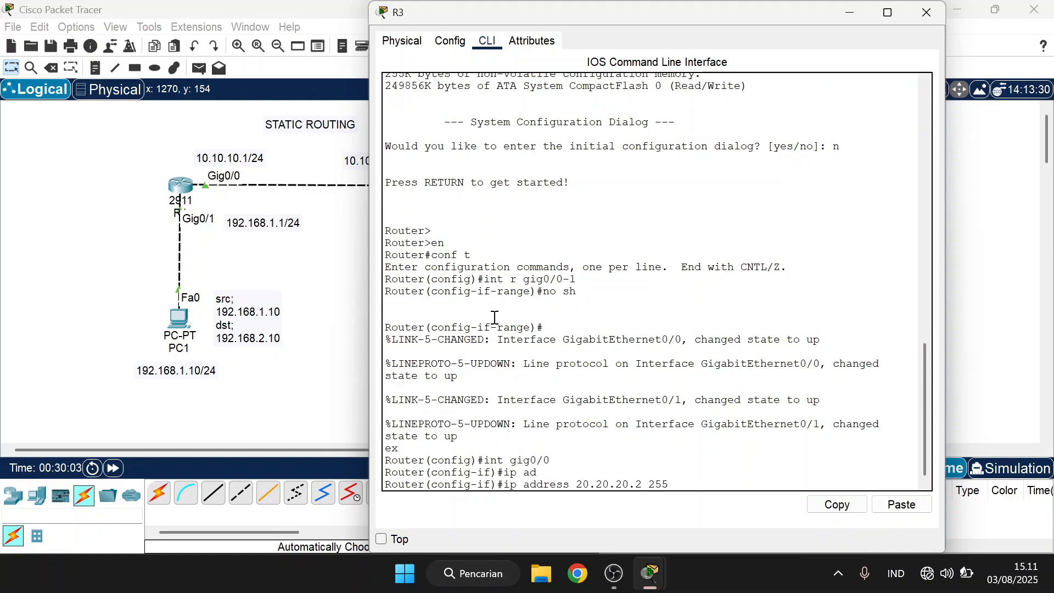
{"action": "type", "text": ".255.255.0"}
{"action": "key", "text": "Return"}
{"action": "type", "text": "ex"}
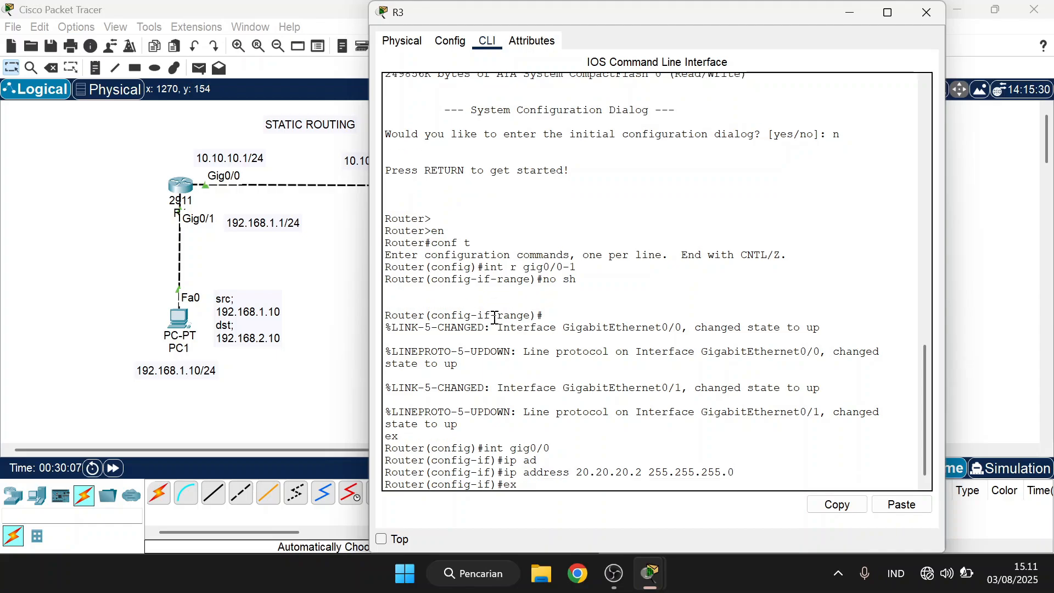
{"action": "key", "text": "Return"}
Step: Assign 192.168.3.1 255.255.255.0 to R3's gig0/1 interface, exit interface mode, and close R3's window
{"action": "type", "text": "int gig"}
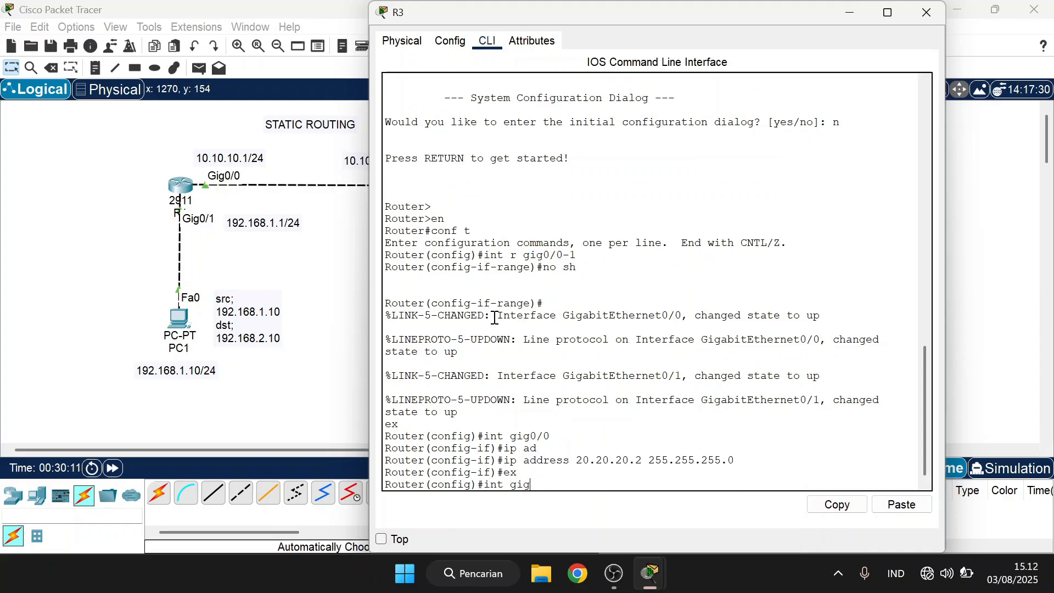
{"action": "key", "text": "BackSpace"}
{"action": "type", "text": "0/1"}
{"action": "key", "text": "Return"}
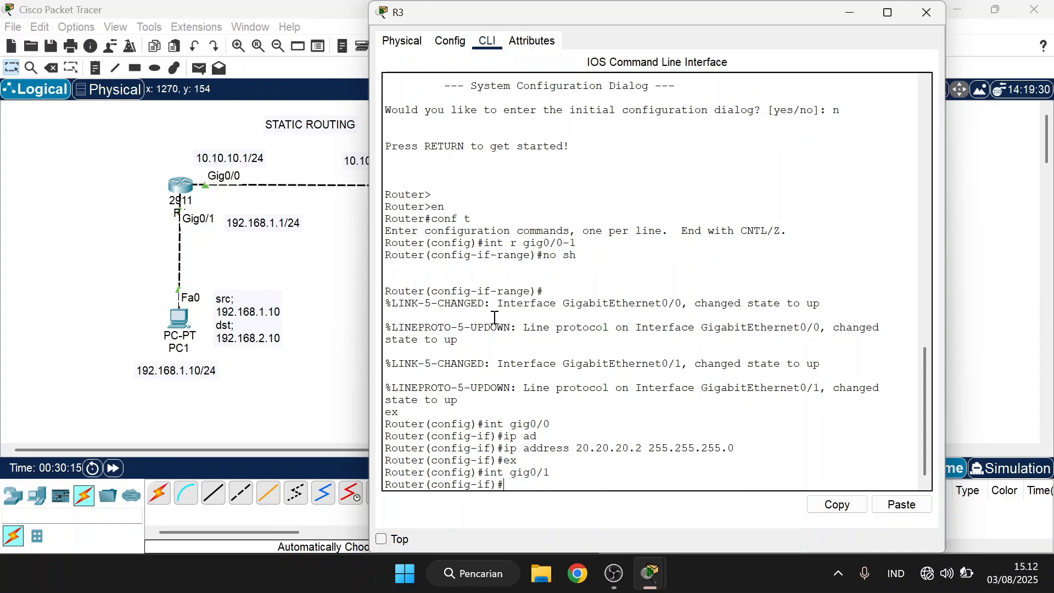
{"action": "type", "text": "ip"}
{"action": "key", "text": "Tab"}
{"action": "type", "text": "ad"}
{"action": "key", "text": "Tab"}
{"action": "type", "text": "192.16"}
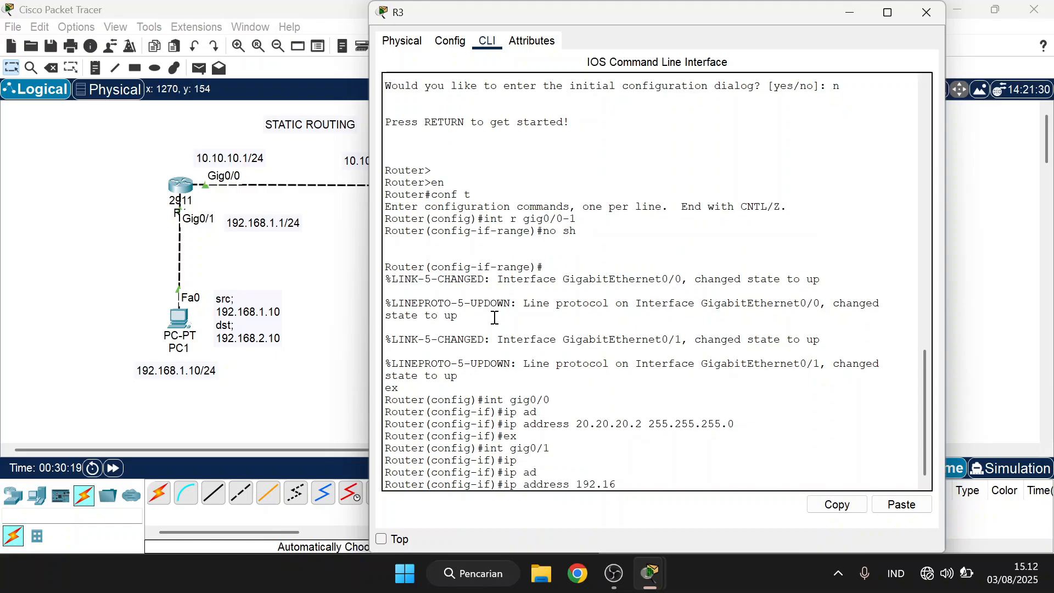
{"action": "type", "text": "8.3.1 255.255.255.0"}
{"action": "key", "text": "Return"}
{"action": "type", "text": "ex"}
{"action": "key", "text": "Return"}
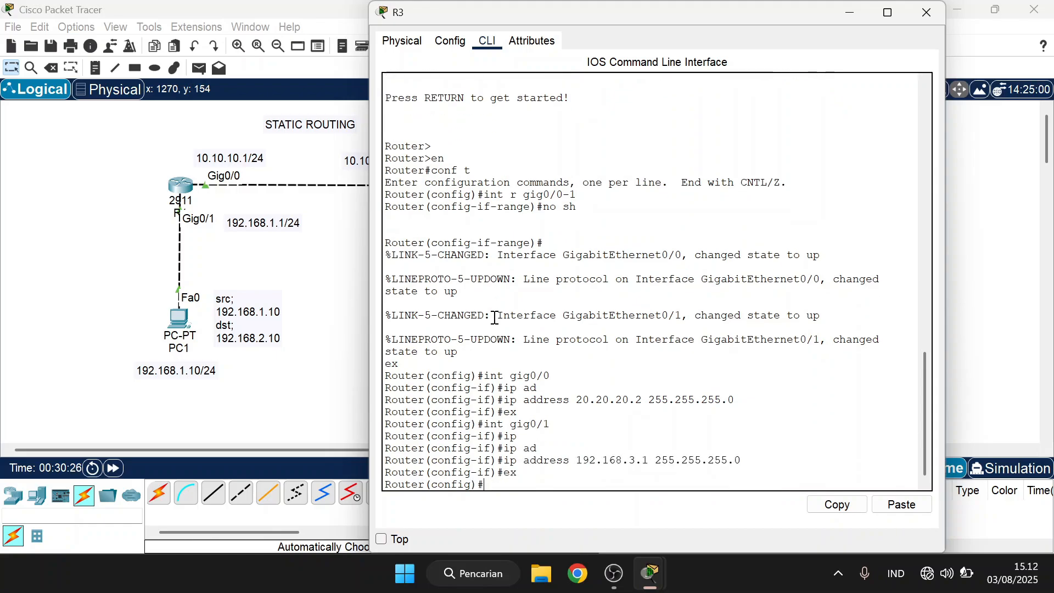
{"action": "left_click", "coordinate": [927, 13]}
Step: Set PC3's static IPv4 address to 192.168.3.10 with subnet mask 255.255.255.0
{"action": "left_click", "coordinate": [698, 328]}
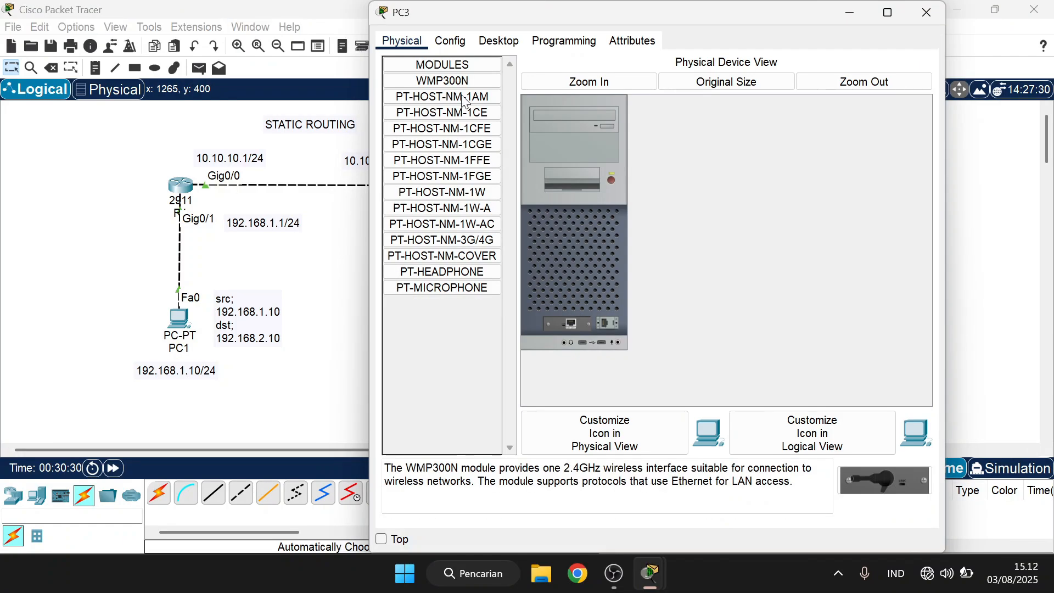
{"action": "left_click", "coordinate": [494, 39]}
{"action": "left_click", "coordinate": [457, 91]}
{"action": "left_click", "coordinate": [625, 131]}
{"action": "type", "text": "192.168.3.10"}
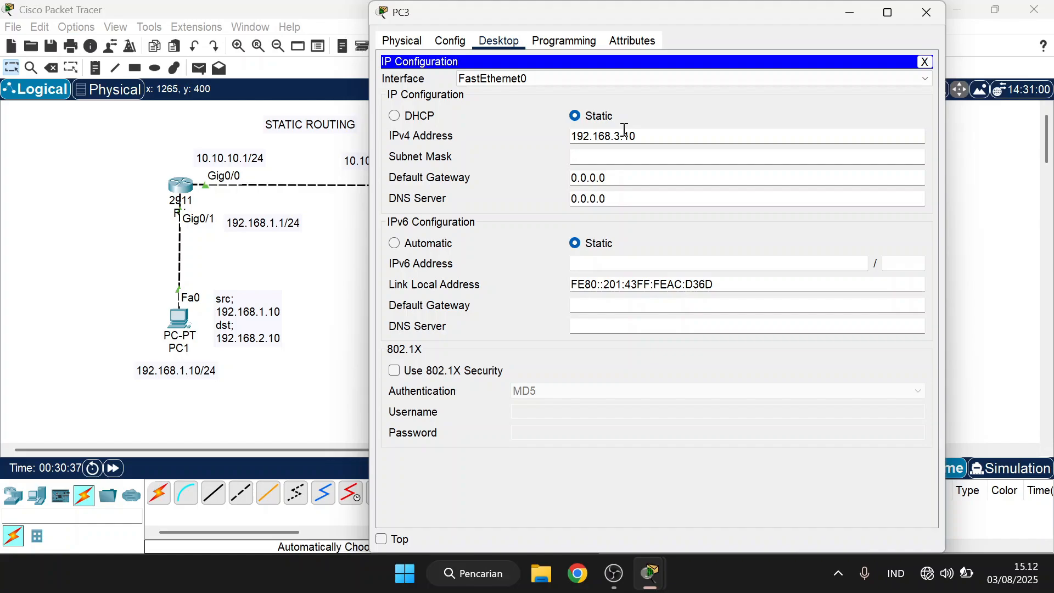
{"action": "double_click", "coordinate": [624, 130]}
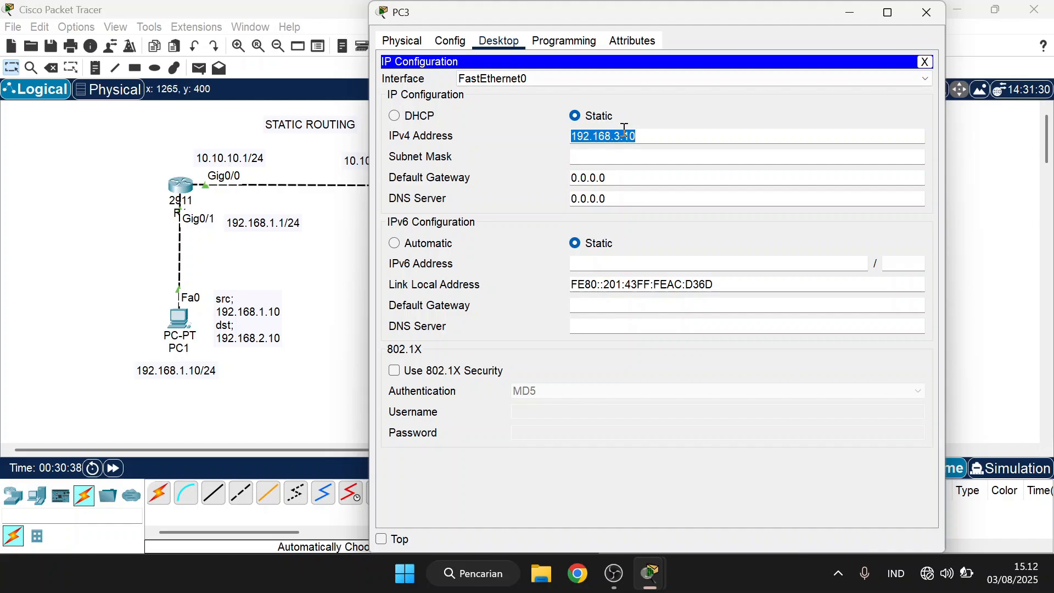
{"action": "key", "text": "ctrl+c"}
{"action": "left_click", "coordinate": [686, 158]}
Step: Set PC3's IPv4 default gateway to 192.168.3.1 and close PC3's window
{"action": "double_click", "coordinate": [679, 179]}
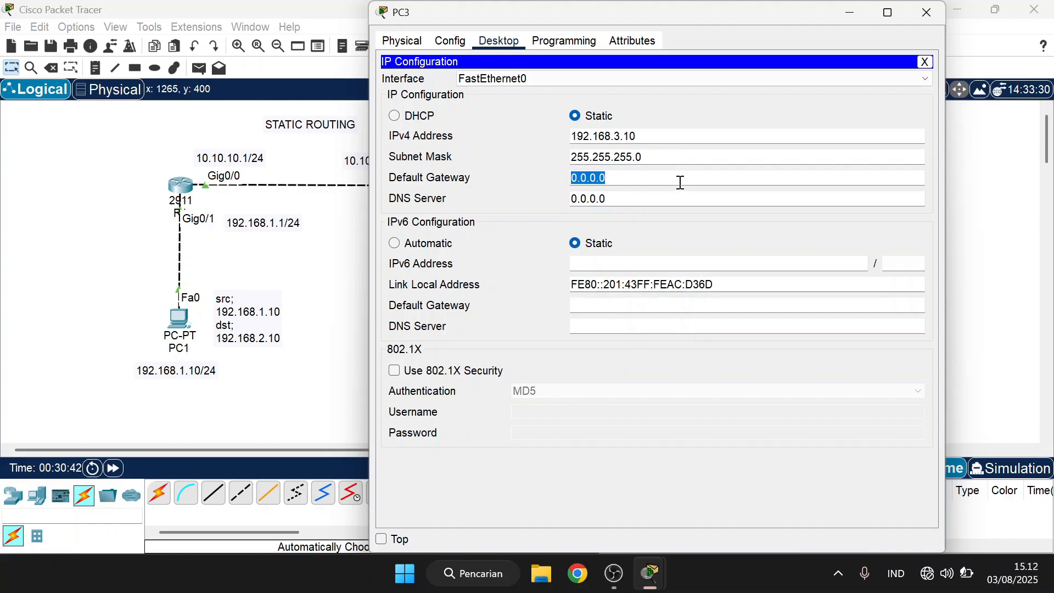
{"action": "key", "text": "ctrl+v"}
{"action": "key", "text": "BackSpace"}
{"action": "left_click", "coordinate": [925, 62]}
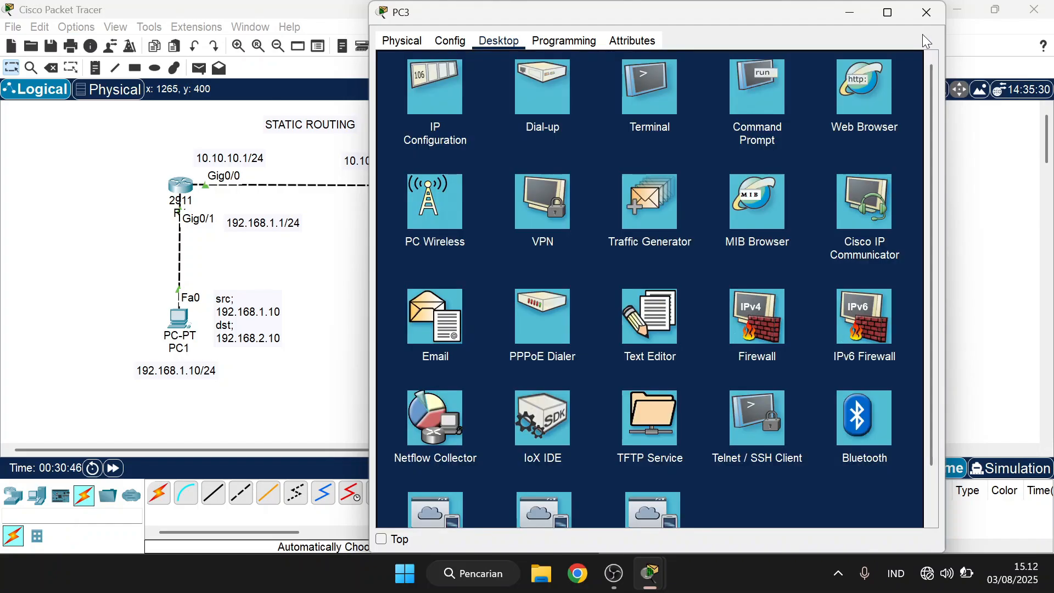
{"action": "left_click", "coordinate": [926, 12]}
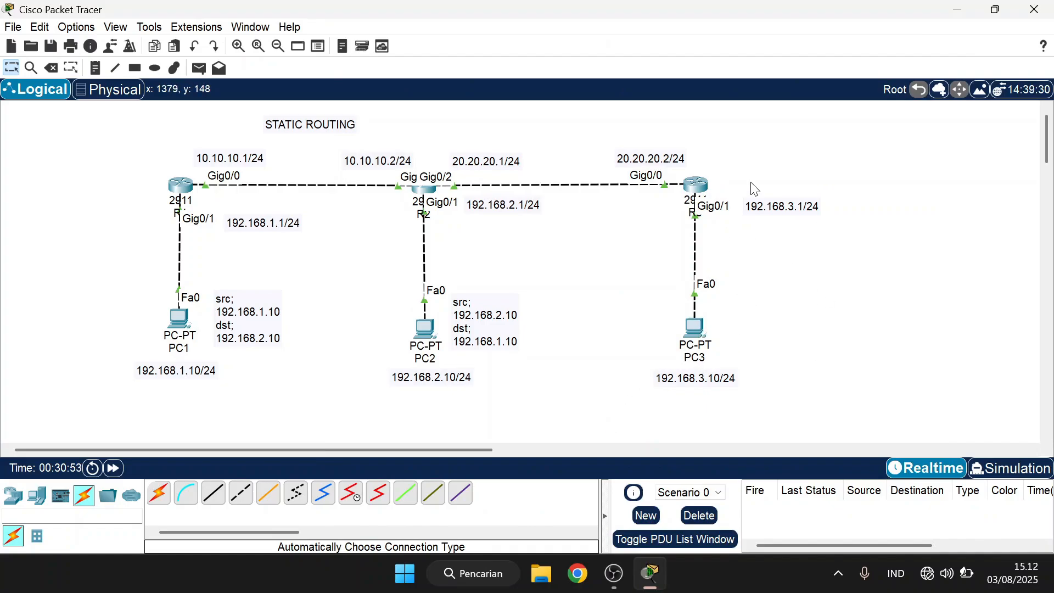
Step: Duplicate PC2's src/dst note and place the copy beside PC3
{"action": "left_click_drag", "start_coordinate": [598, 122], "coordinate": [828, 423]}
{"action": "key", "text": "ctrl+v"}
{"action": "left_click_drag", "start_coordinate": [555, 369], "coordinate": [790, 342]}
{"action": "left_click", "coordinate": [859, 326]}
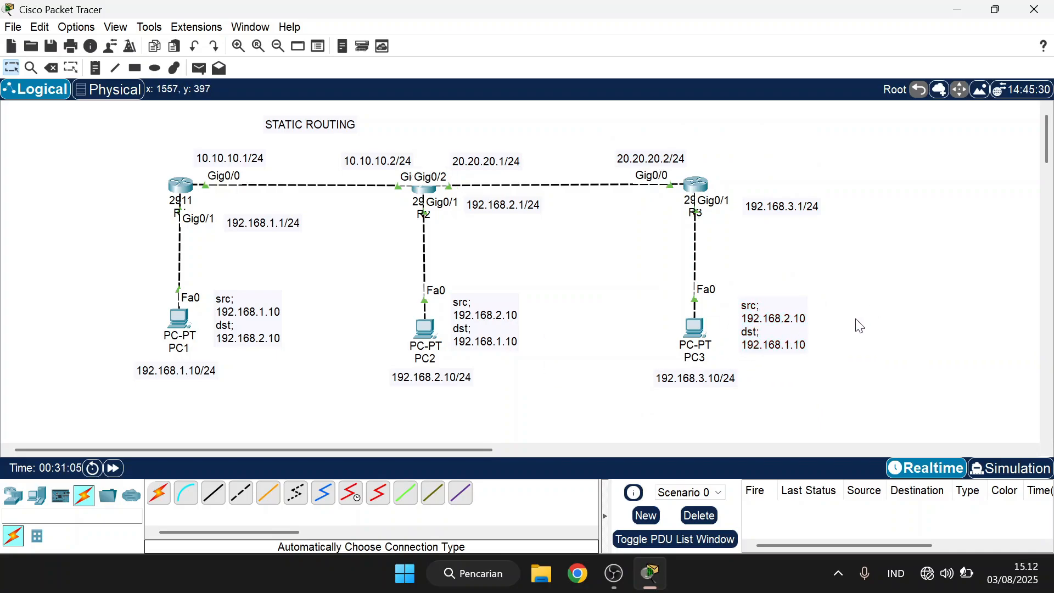
Step: Add 192.168.2.10 as a second destination line in PC3's src/dst note
{"action": "double_click", "coordinate": [778, 342]}
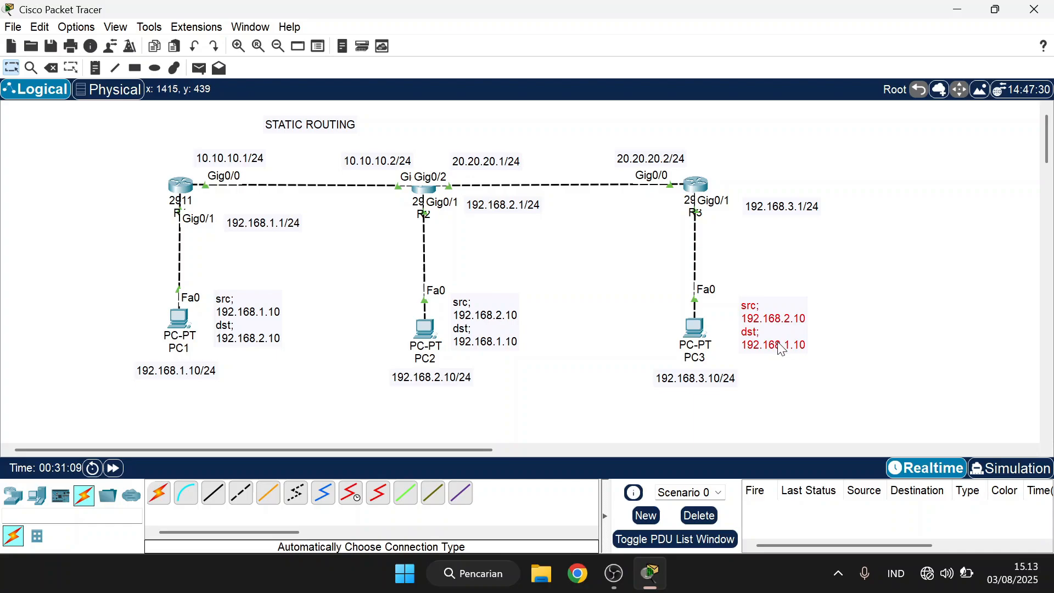
{"action": "left_click_drag", "start_coordinate": [806, 342], "coordinate": [732, 348]}
{"action": "key", "text": "ctrl+c"}
{"action": "left_click", "coordinate": [808, 343]}
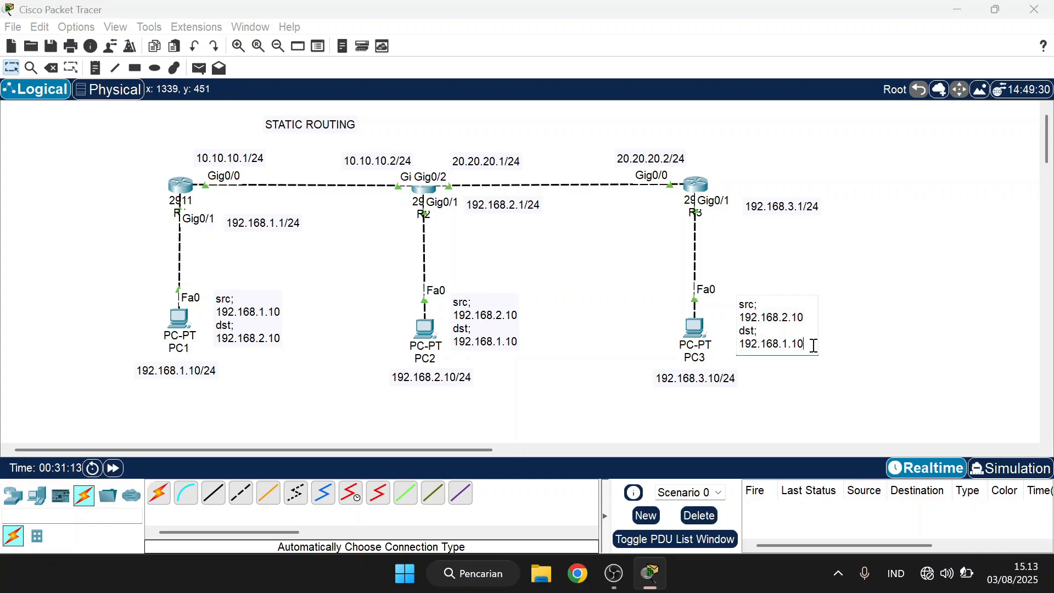
{"action": "key", "text": "Return"}
{"action": "key", "text": "ctrl+v"}
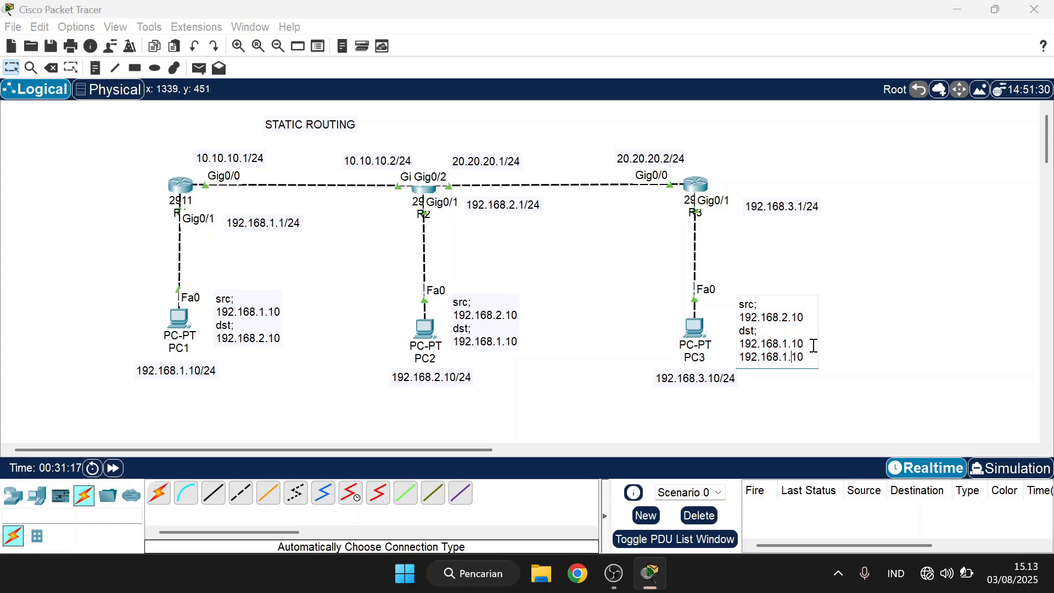
{"action": "key", "text": "BackSpace"}
{"action": "key", "text": "BackSpace"}
{"action": "type", "text": "2."}
Step: Change the source address in PC3's note to 192.168.3.10
{"action": "left_click", "coordinate": [789, 317]}
{"action": "key", "text": "BackSpace"}
{"action": "type", "text": "3"}
{"action": "left_click", "coordinate": [912, 273]}
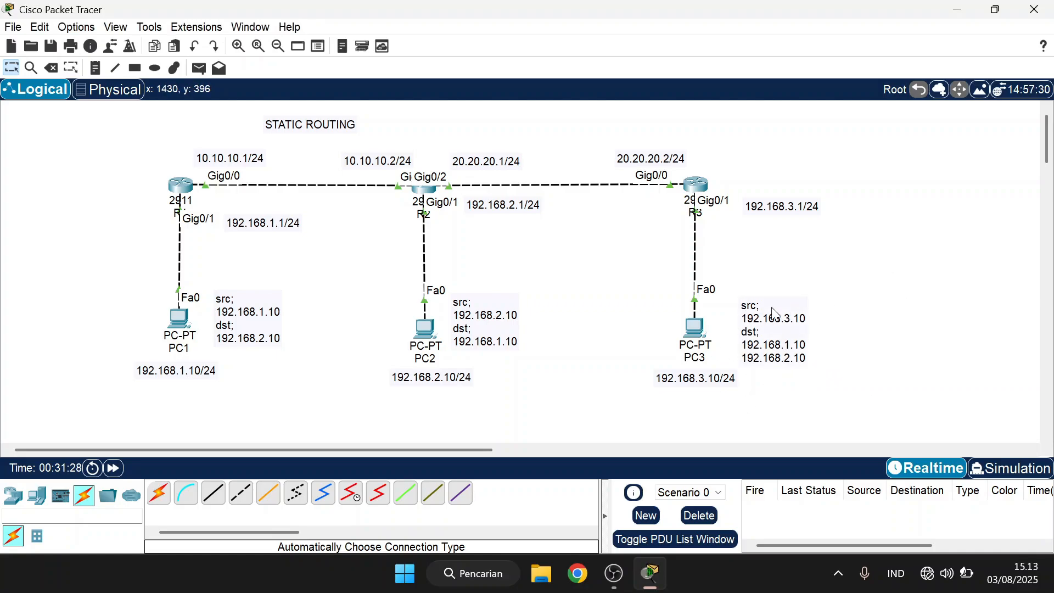
Step: Add a static route on R3 to 192.168.1.0 255.255.255.0 via 20.20.20.1 and close R3's window
{"action": "left_click", "coordinate": [688, 183]}
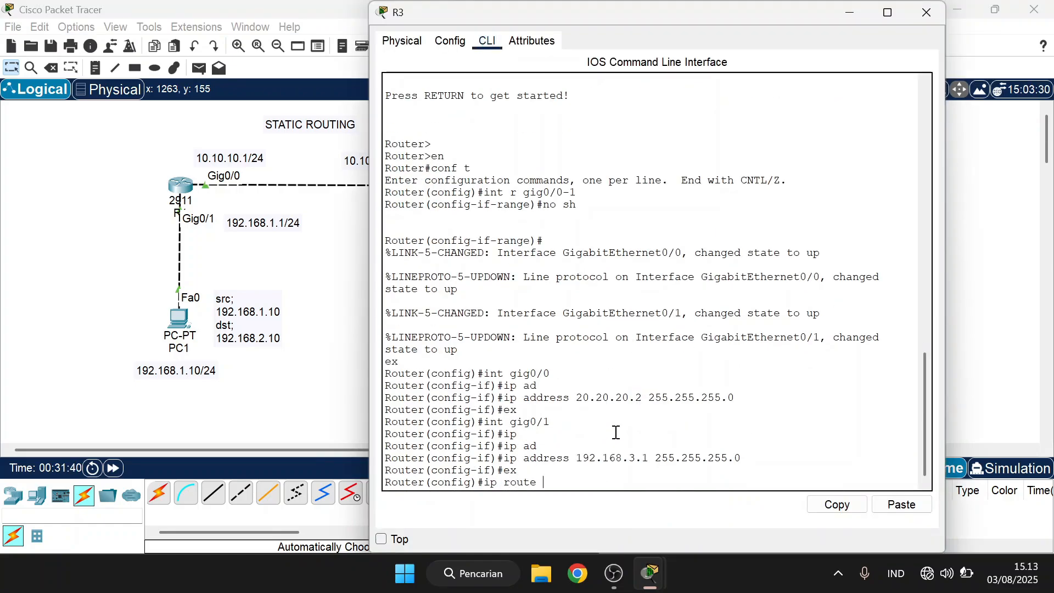
{"action": "type", "text": "192.168.1.0 255.255.255.0"}
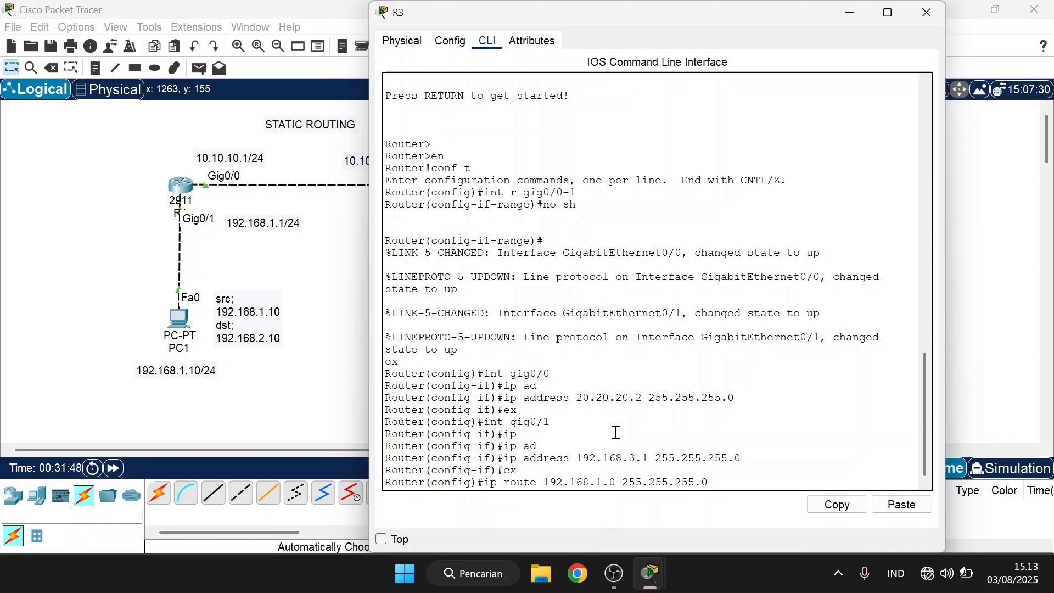
{"action": "type", "text": " 20.20.20.1"}
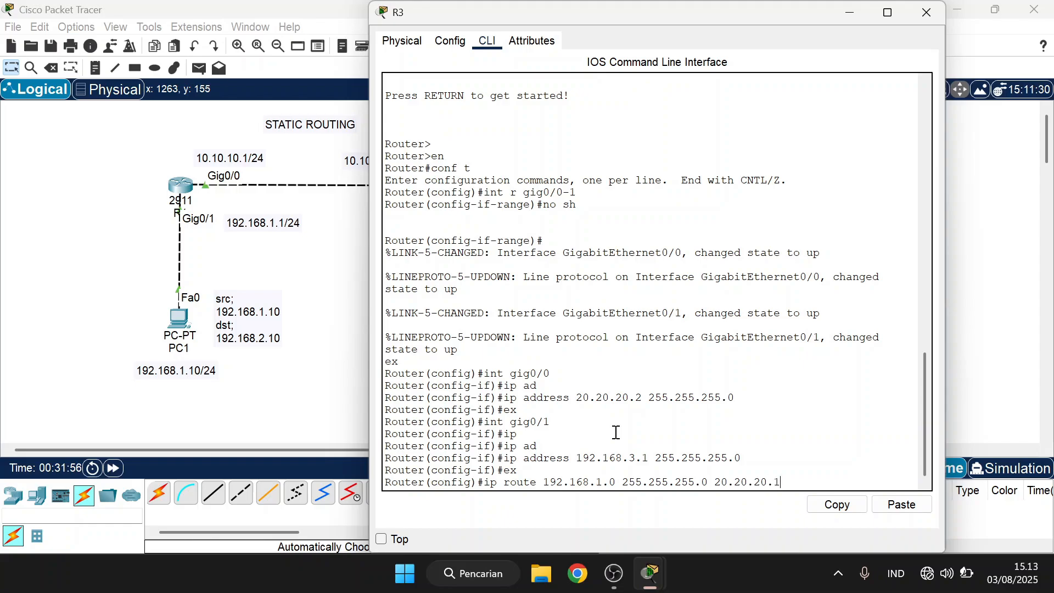
{"action": "key", "text": "Return"}
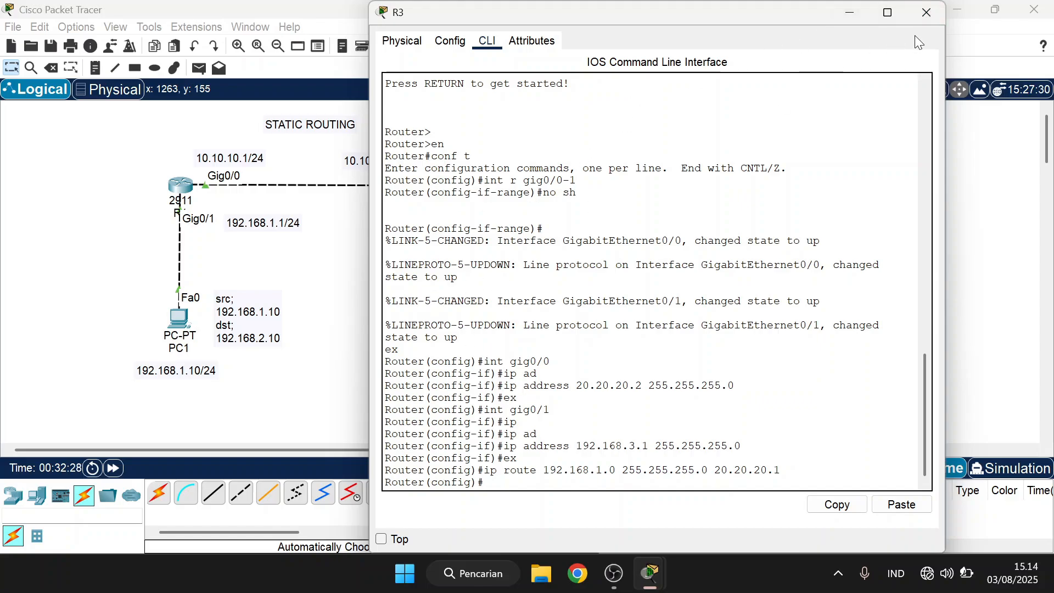
{"action": "left_click", "coordinate": [927, 12]}
Step: Add a static route on R2 to 192.168.3.0 255.255.255.0 via 20.20.20.2
{"action": "left_click", "coordinate": [425, 190]}
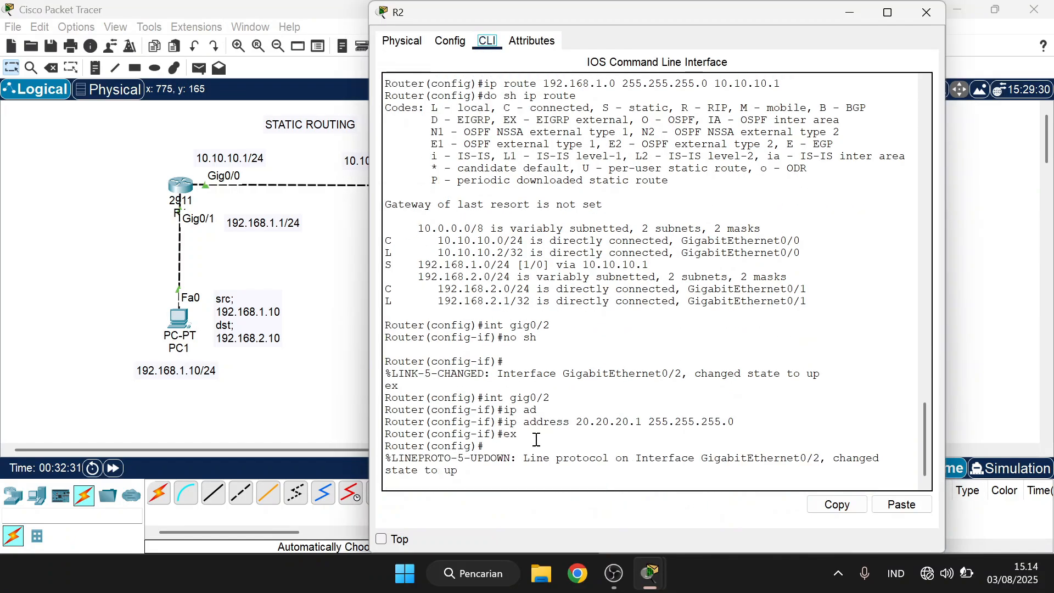
{"action": "key", "text": "Return"}
{"action": "key", "text": "Return"}
{"action": "key", "text": "Return"}
{"action": "type", "text": "ip route "}
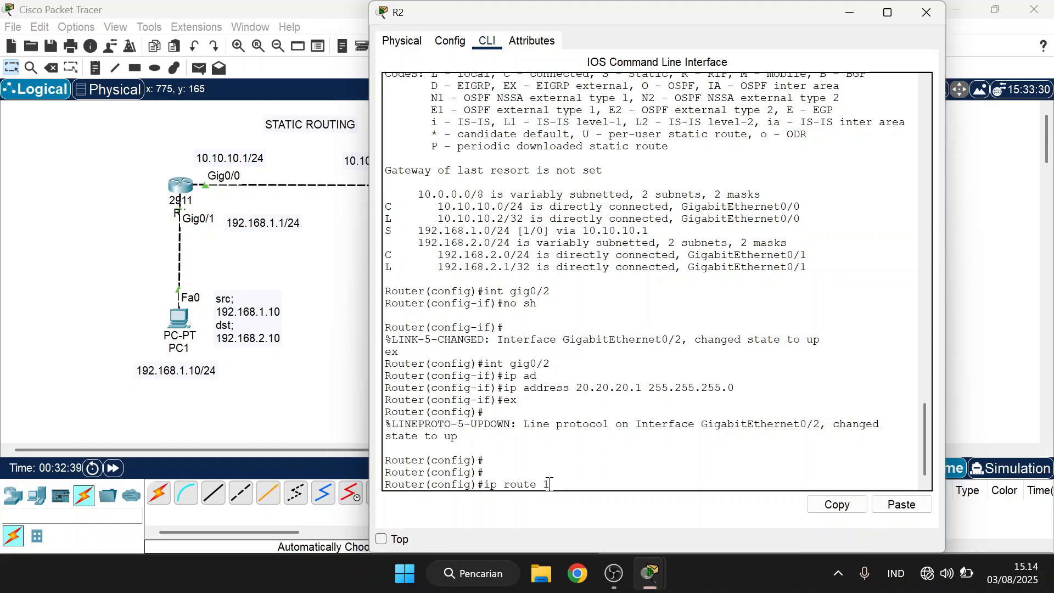
{"action": "type", "text": "192.168.3.0 255.255.255.0 20.20.20.2"}
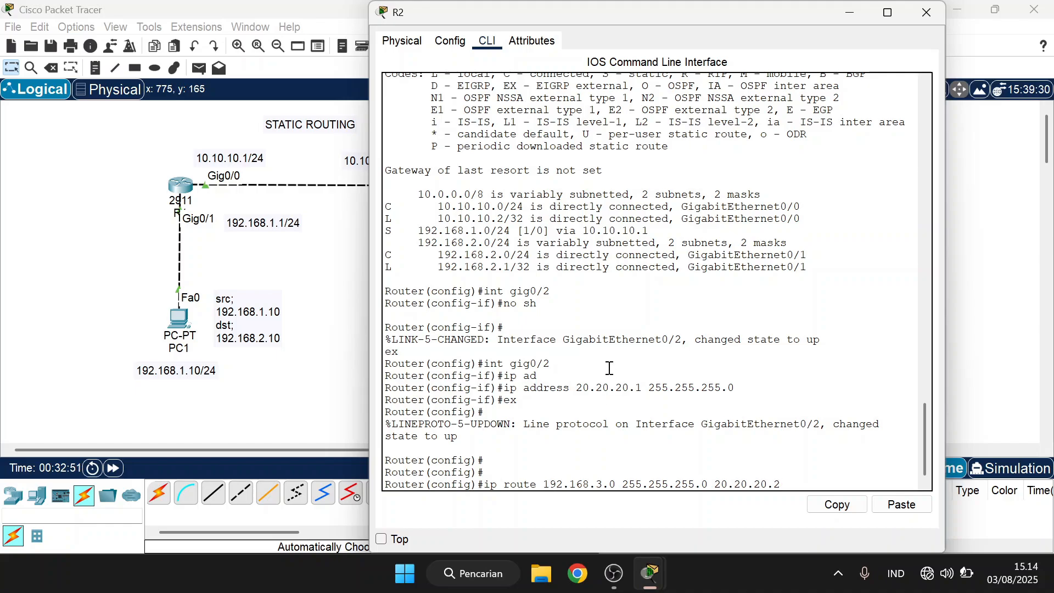
{"action": "key", "text": "Return"}
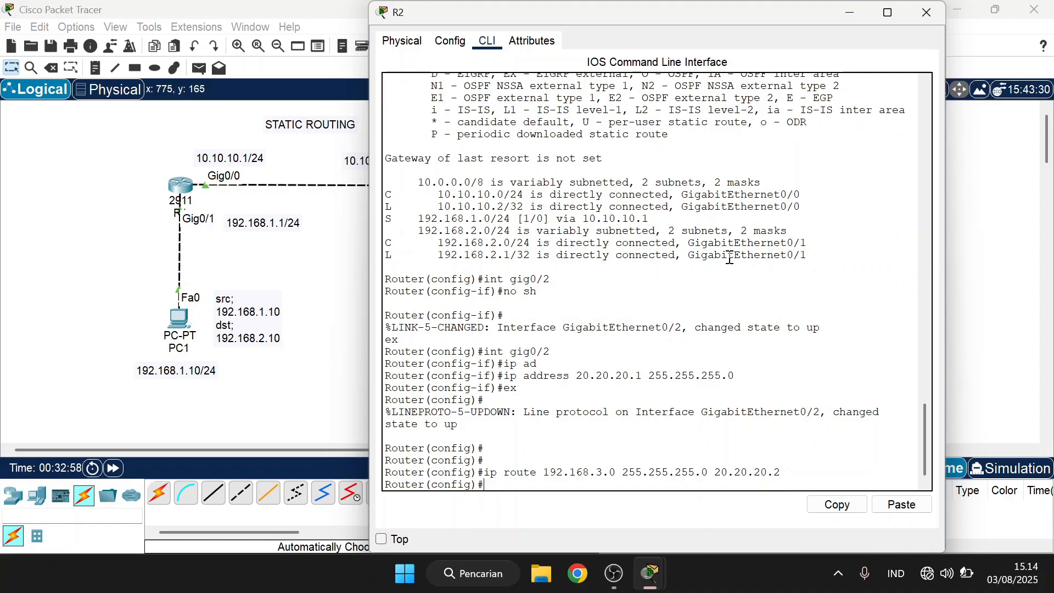
Step: Copy the 192.168.3.0 ip route command line from R2's CLI and close R2's window
{"action": "triple_click", "coordinate": [807, 470]}
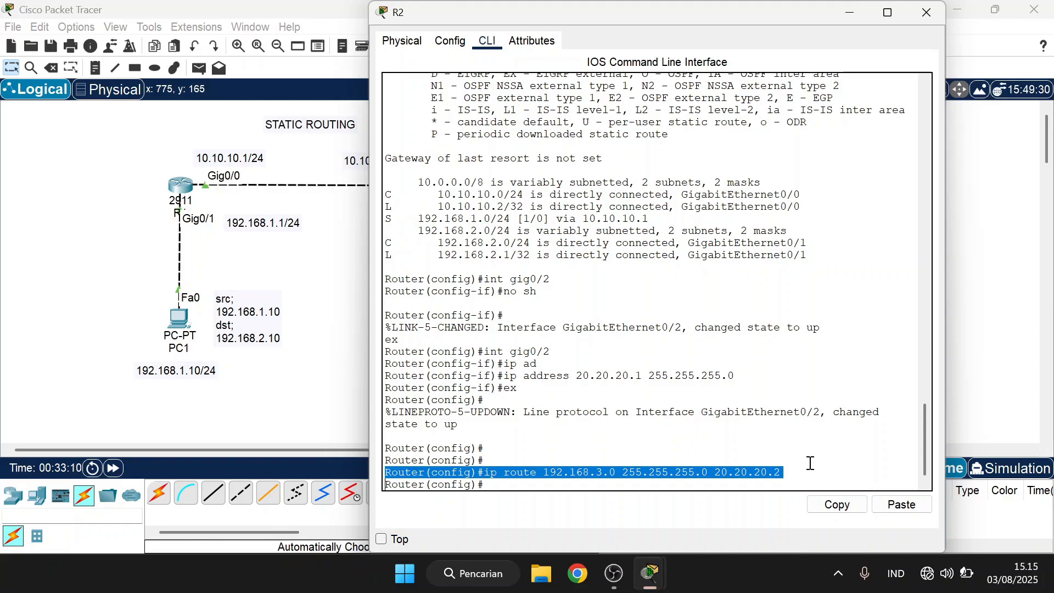
{"action": "left_click", "coordinate": [823, 506]}
{"action": "left_click", "coordinate": [925, 13]}
Step: Add a static route on R3 to 192.168.2.0 255.255.255.0 via 20.20.20.1, reusing the previous route command
{"action": "left_click", "coordinate": [699, 190]}
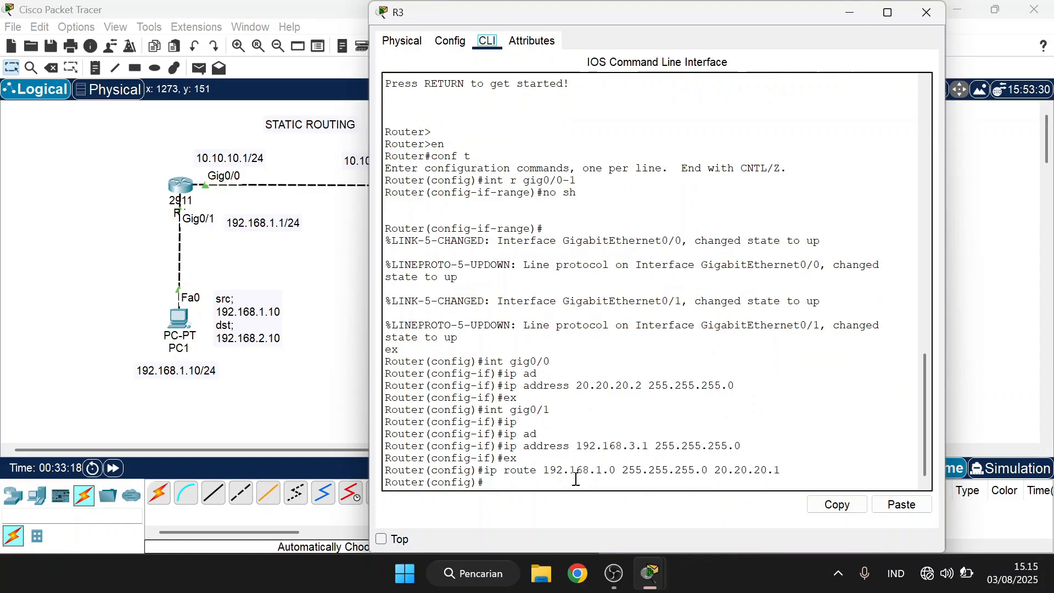
{"action": "key", "text": "Up"}
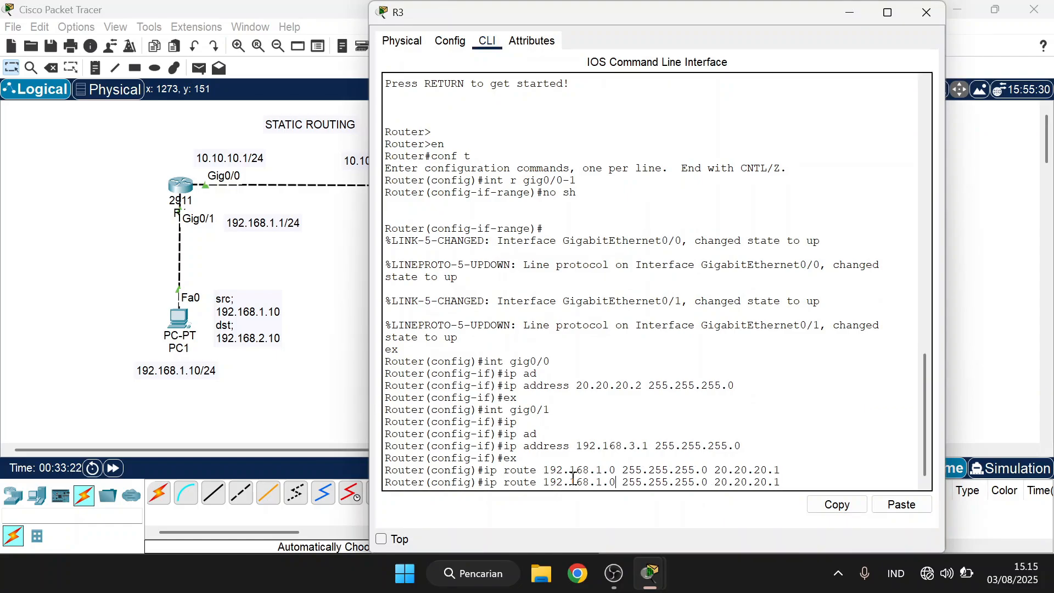
{"action": "key", "text": "End"}
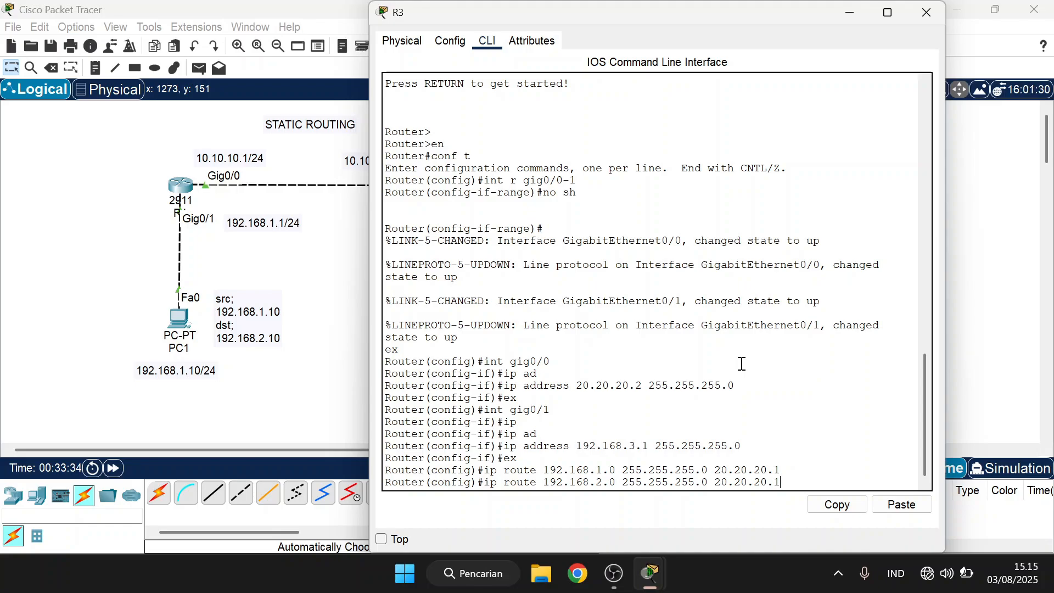
{"action": "key", "text": "Return"}
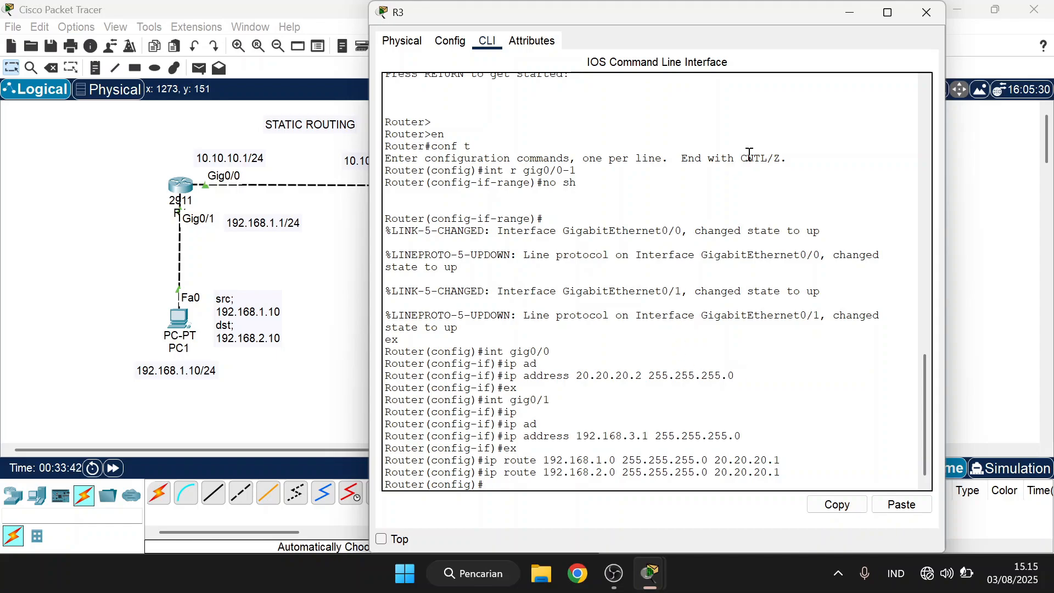
Step: Close R3's window and ping 192.168.2.10 from PC3's Command Prompt, then close PC3's window
{"action": "left_click_drag", "start_coordinate": [796, 473], "coordinate": [384, 463]}
{"action": "left_click", "coordinate": [889, 370]}
{"action": "left_click", "coordinate": [926, 12]}
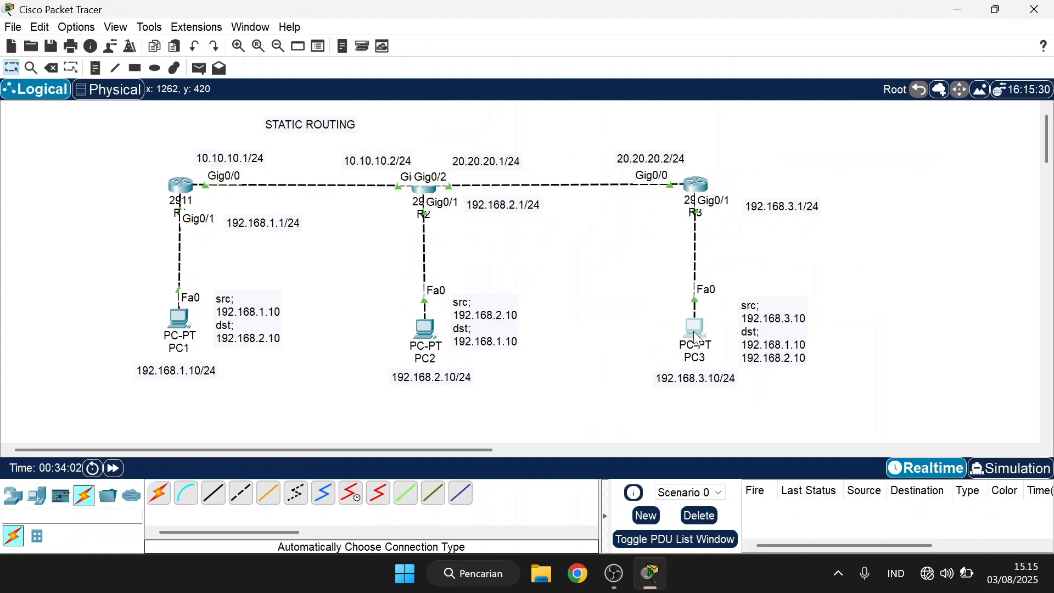
{"action": "left_click", "coordinate": [695, 328]}
{"action": "left_click", "coordinate": [757, 225]}
{"action": "type", "text": "ping 192.168.2.10"}
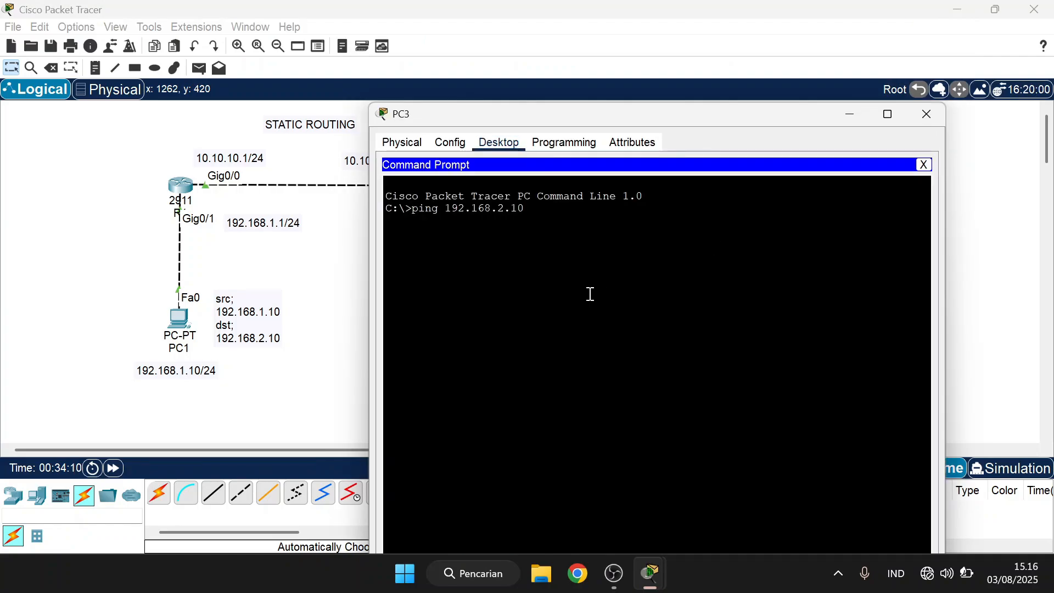
{"action": "key", "text": "Return"}
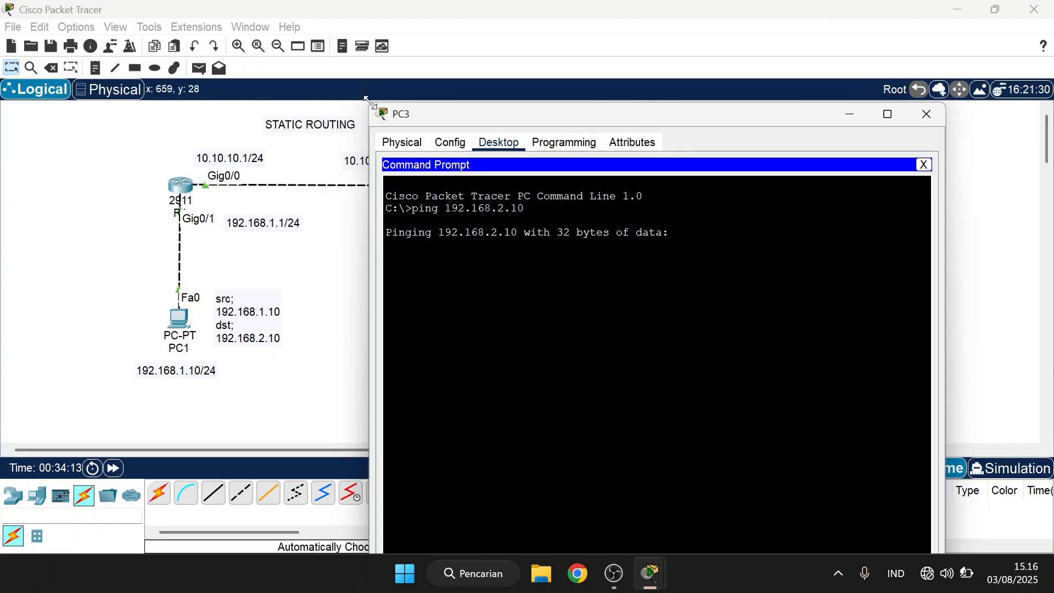
{"action": "left_click_drag", "start_coordinate": [371, 104], "coordinate": [481, 220]}
{"action": "left_click_drag", "start_coordinate": [674, 232], "coordinate": [699, 108]}
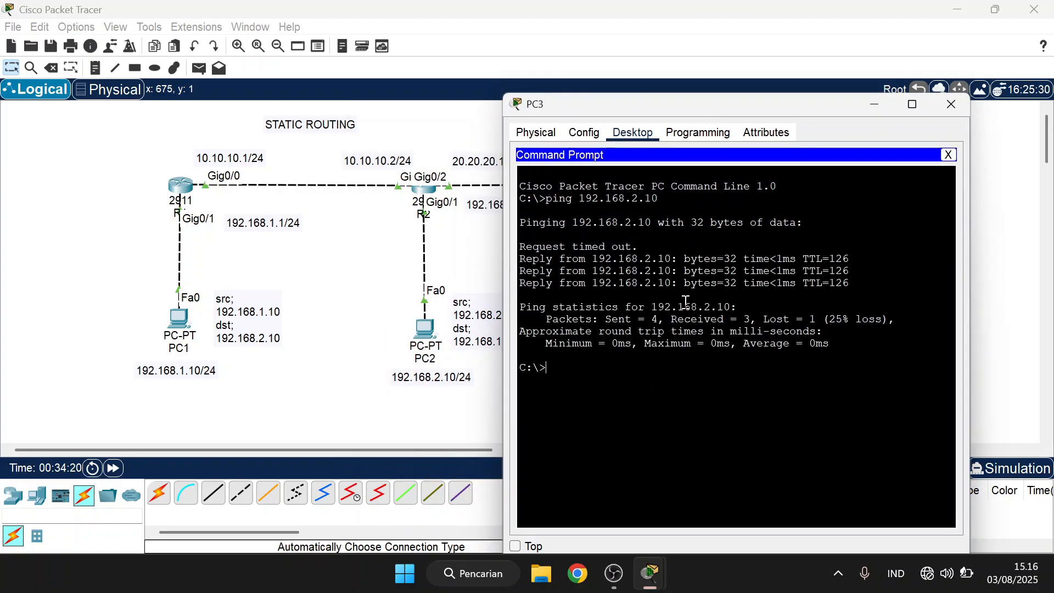
{"action": "left_click", "coordinate": [951, 104]}
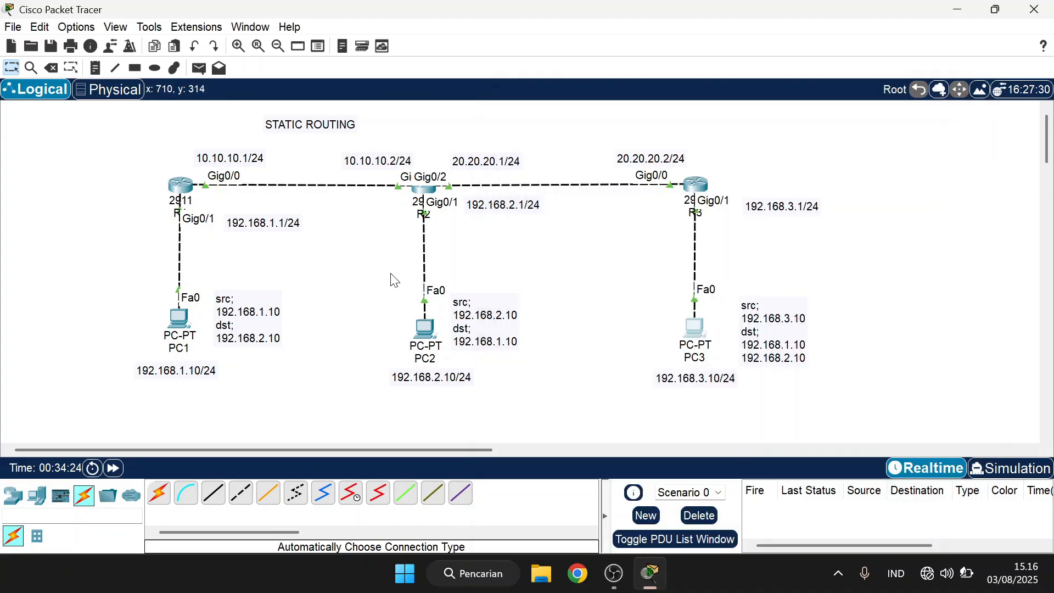
Step: Add a static route on R1 to 192.168.3.0 255.255.255.0 via 10.10.10.2 and close R1's window
{"action": "left_click", "coordinate": [173, 198]}
{"action": "key", "text": "Return"}
{"action": "type", "text": "en"}
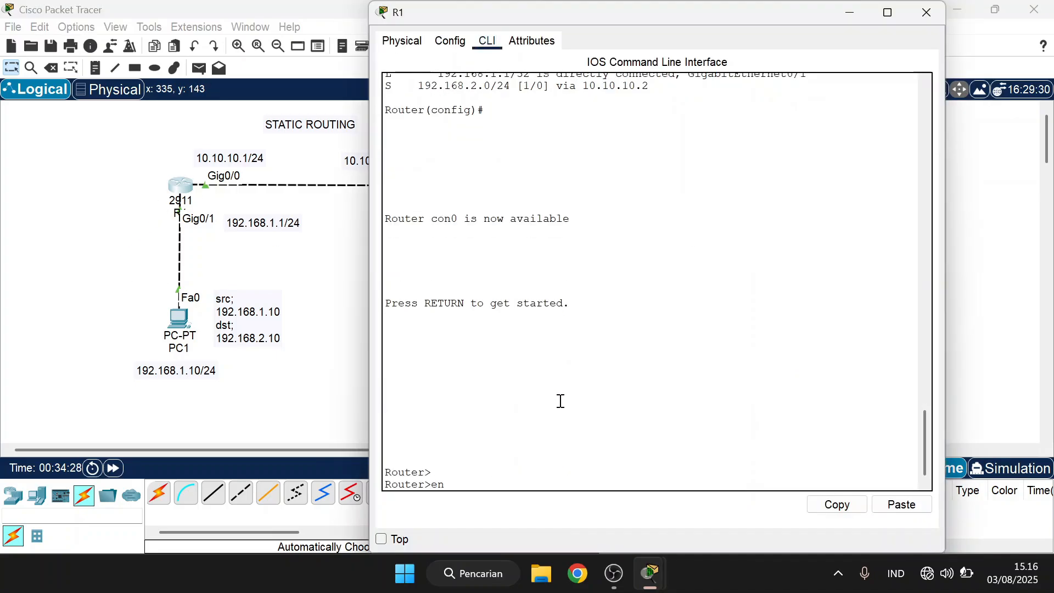
{"action": "key", "text": "Return"}
{"action": "type", "text": "conf t"}
{"action": "key", "text": "Return"}
{"action": "type", "text": "ip"}
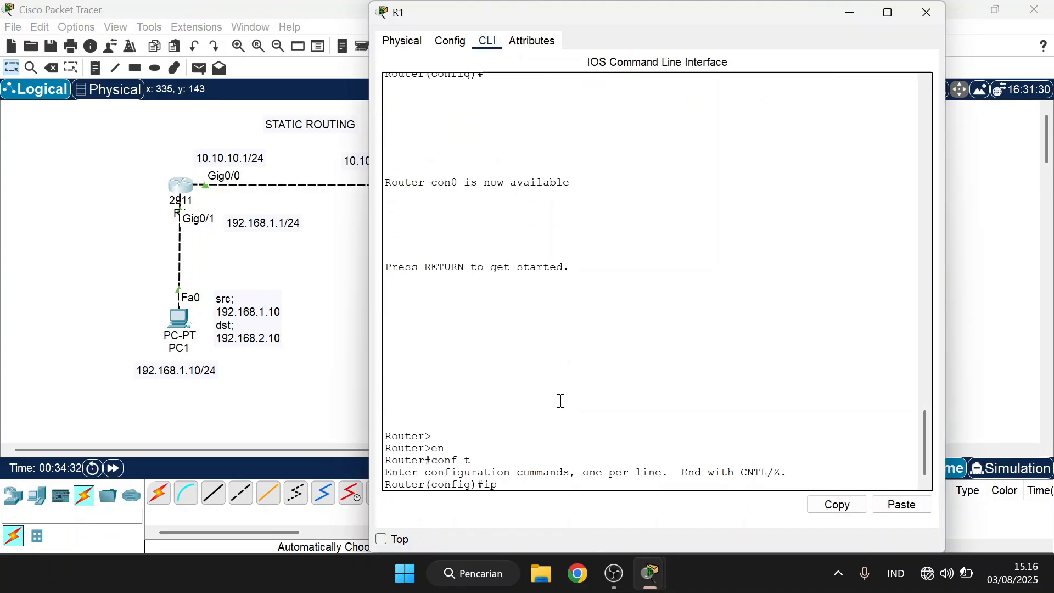
{"action": "type", "text": " route 192.168.3.1"}
{"action": "key", "text": "BackSpace"}
{"action": "type", "text": "0 255.255.255.0 "}
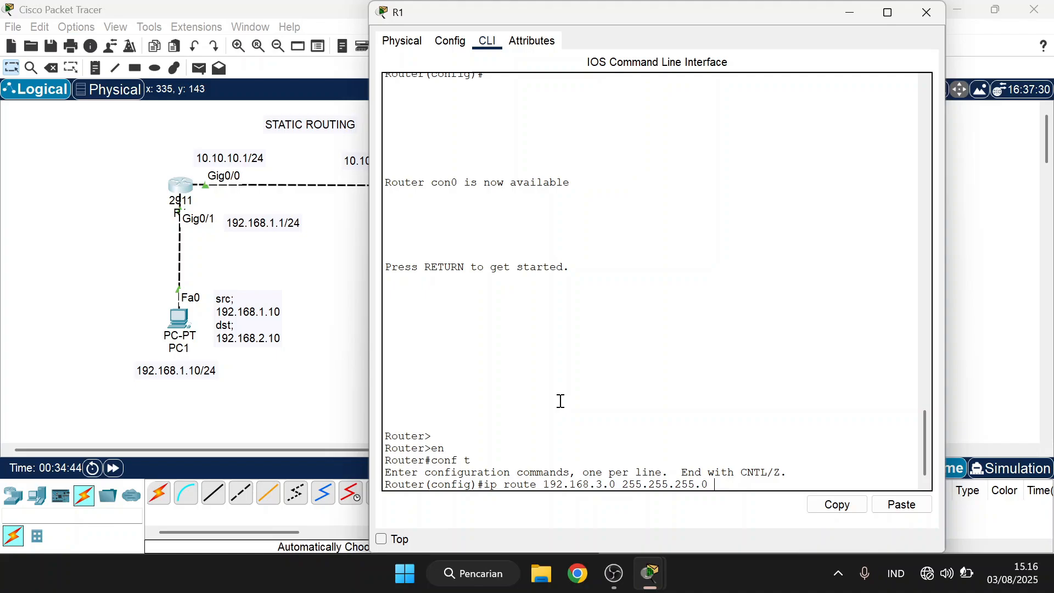
{"action": "type", "text": "10.10.10.2"}
{"action": "triple_click", "coordinate": [789, 490]}
{"action": "key", "text": "Return"}
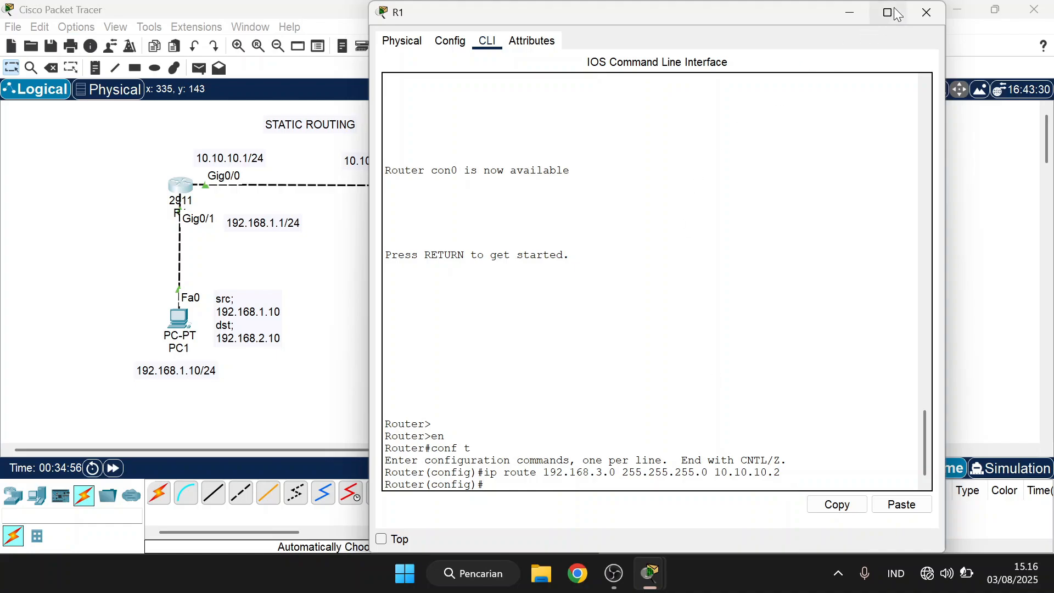
{"action": "left_click", "coordinate": [926, 12]}
Step: Ping 192.168.1.10 from PC3's Command Prompt, reusing the previous ping command, and close PC3's window
{"action": "left_click", "coordinate": [692, 329]}
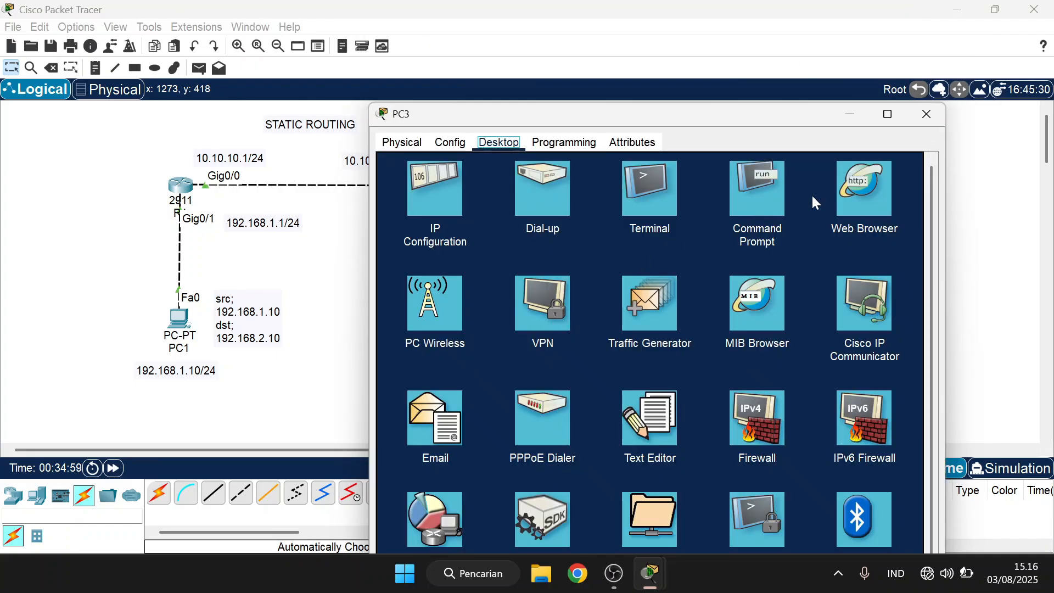
{"action": "left_click", "coordinate": [757, 190]}
{"action": "left_click_drag", "start_coordinate": [529, 122], "coordinate": [554, 111]}
{"action": "key", "text": "Up"}
{"action": "key", "text": "BackSpace"}
{"action": "key", "text": "BackSpace"}
{"action": "type", "text": "1.10"}
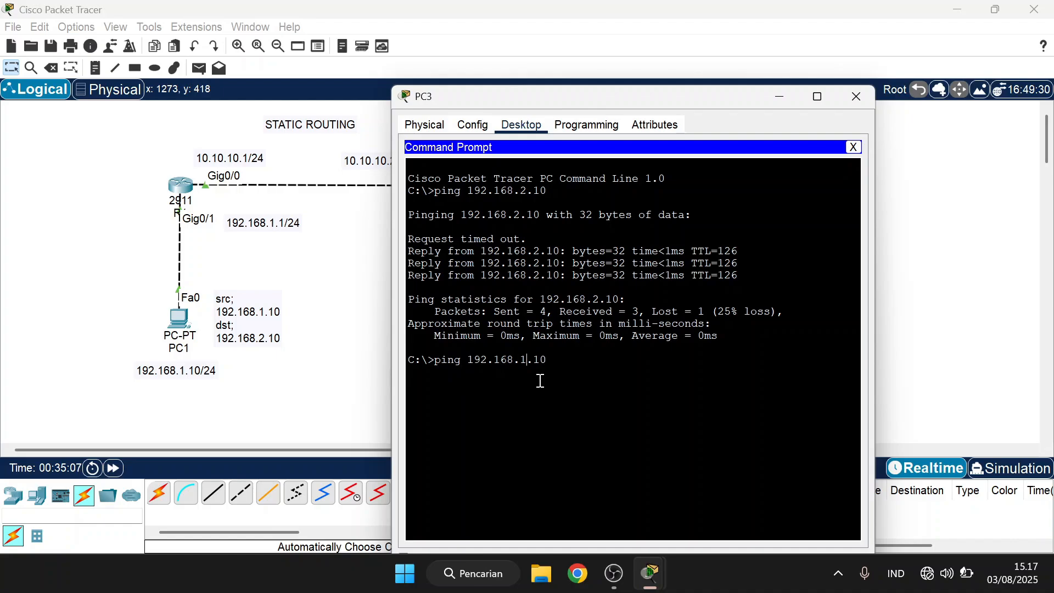
{"action": "key", "text": "Return"}
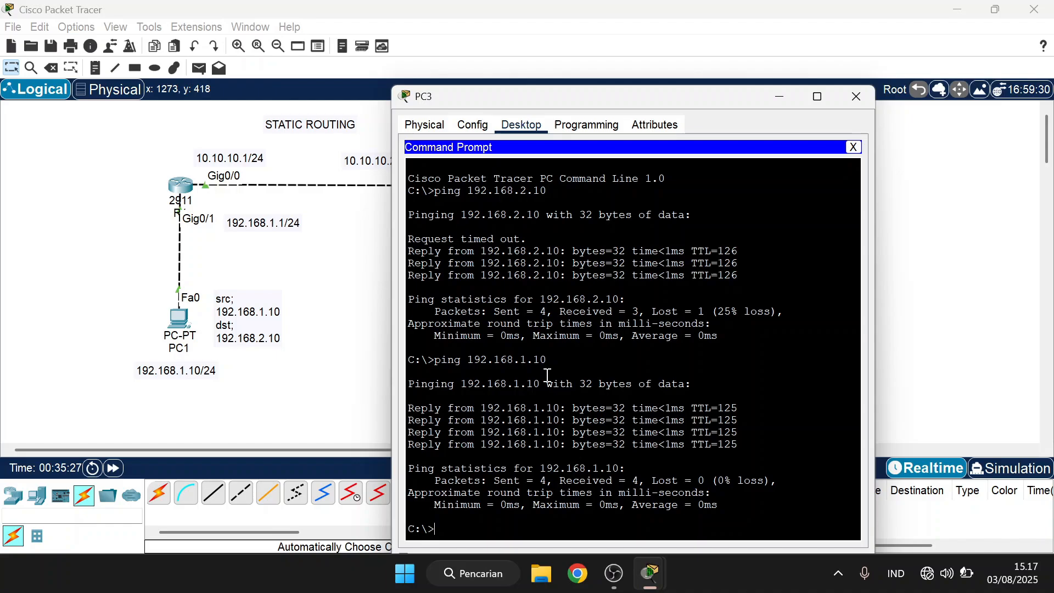
{"action": "left_click", "coordinate": [856, 97]}
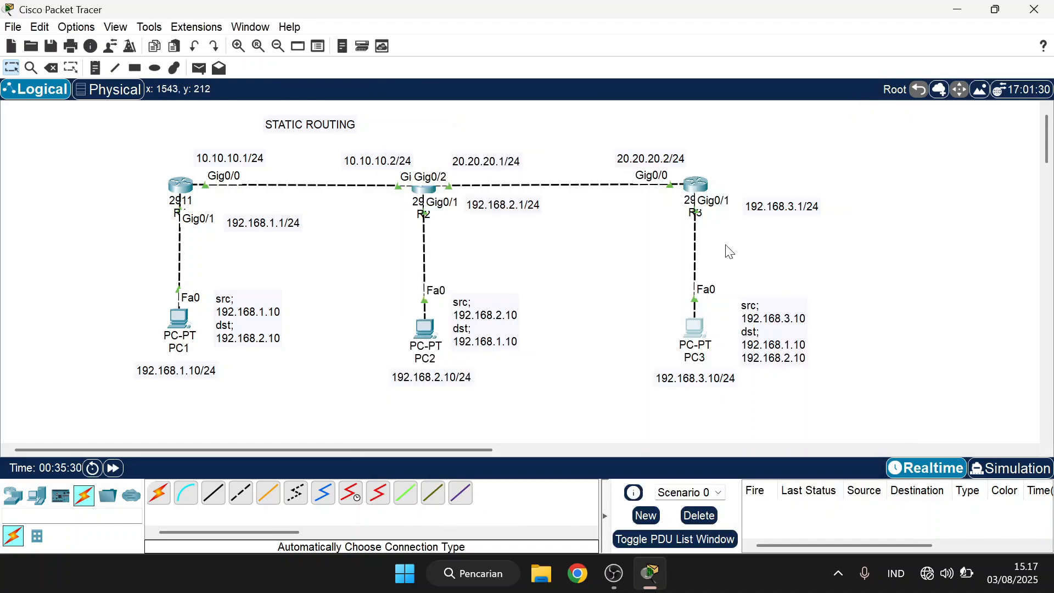
Step: Duplicate the STATIC ROUTING title and position one copy above the R1–R2 link and the other above the R2–R3 link
{"action": "left_click_drag", "start_coordinate": [118, 135], "coordinate": [866, 389]}
{"action": "left_click_drag", "start_coordinate": [290, 125], "coordinate": [596, 146]}
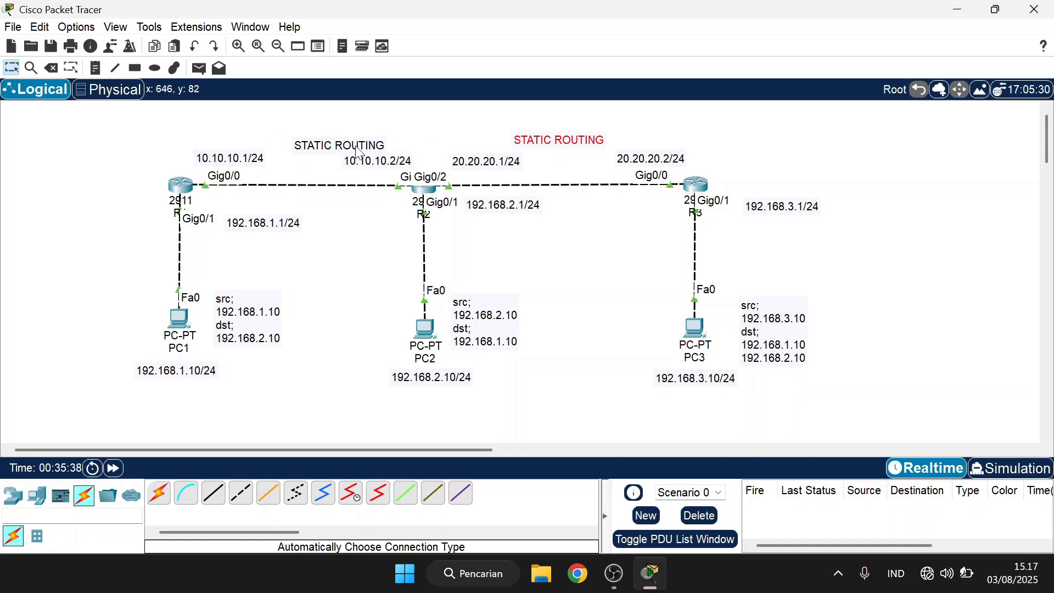
{"action": "left_click_drag", "start_coordinate": [355, 146], "coordinate": [324, 133]}
{"action": "left_click_drag", "start_coordinate": [530, 140], "coordinate": [547, 138]}
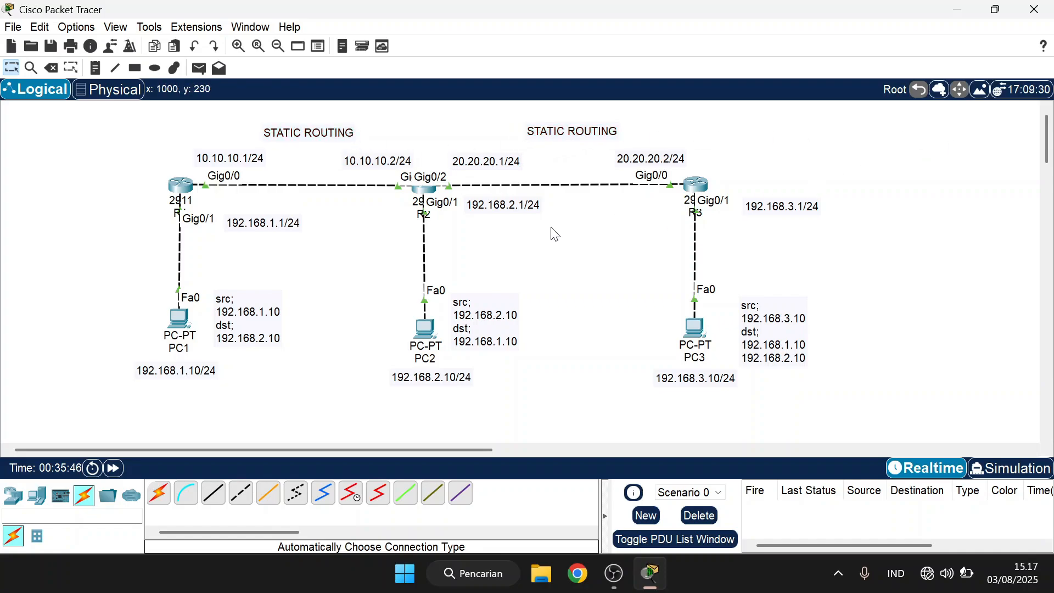
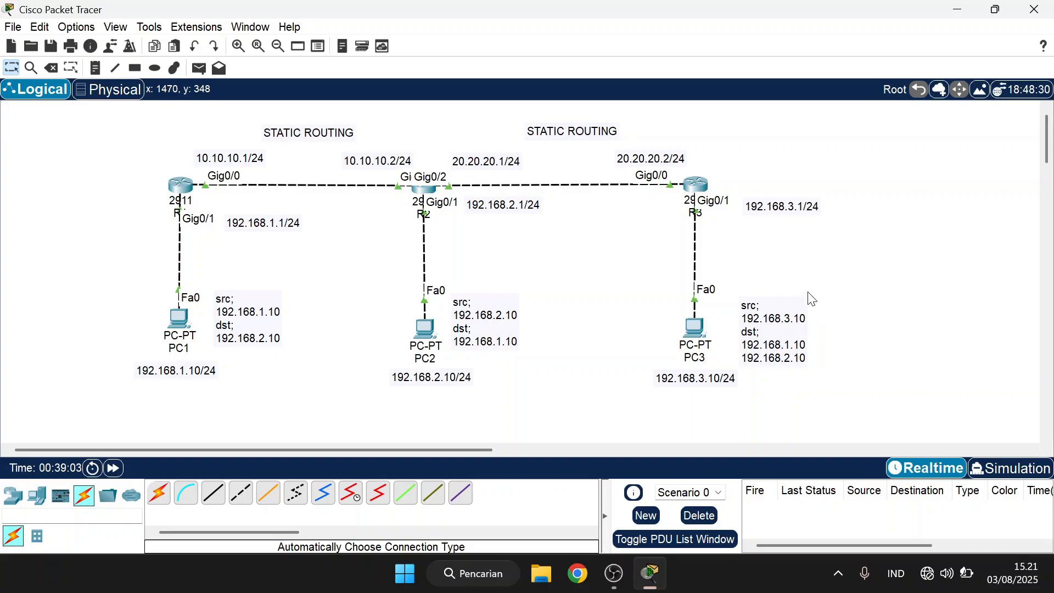
Step: Shift the whole topology with its notes to the left to free space beyond R3
{"action": "left_click_drag", "start_coordinate": [150, 130], "coordinate": [917, 410]}
{"action": "left_click_drag", "start_coordinate": [783, 356], "coordinate": [677, 361]}
{"action": "left_click", "coordinate": [926, 346]}
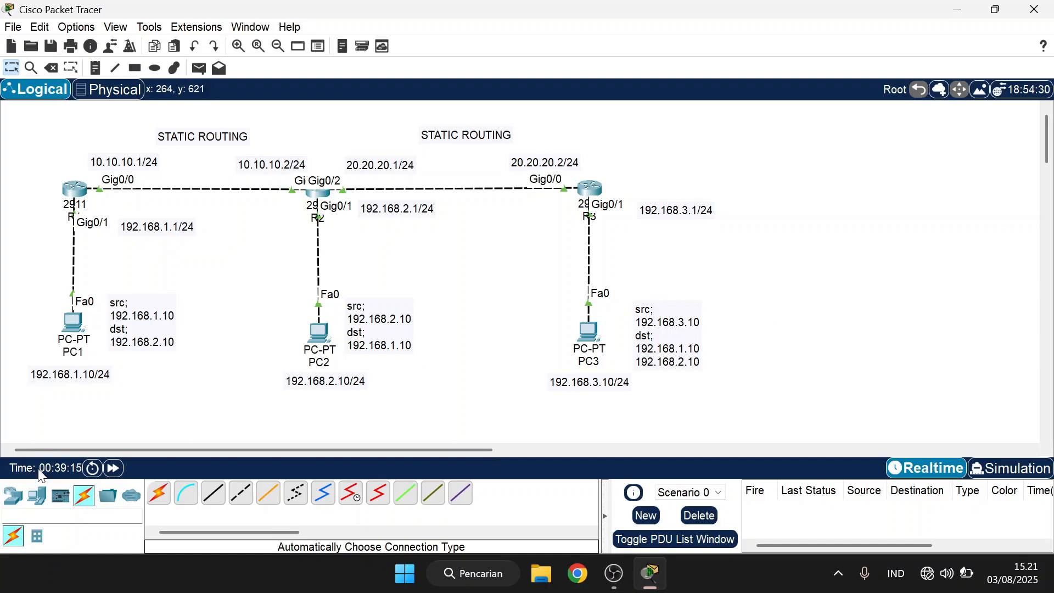
Step: Place a 2960 switch to the right of R3, level with the routers
{"action": "left_click", "coordinate": [13, 496]}
{"action": "left_click", "coordinate": [37, 535]}
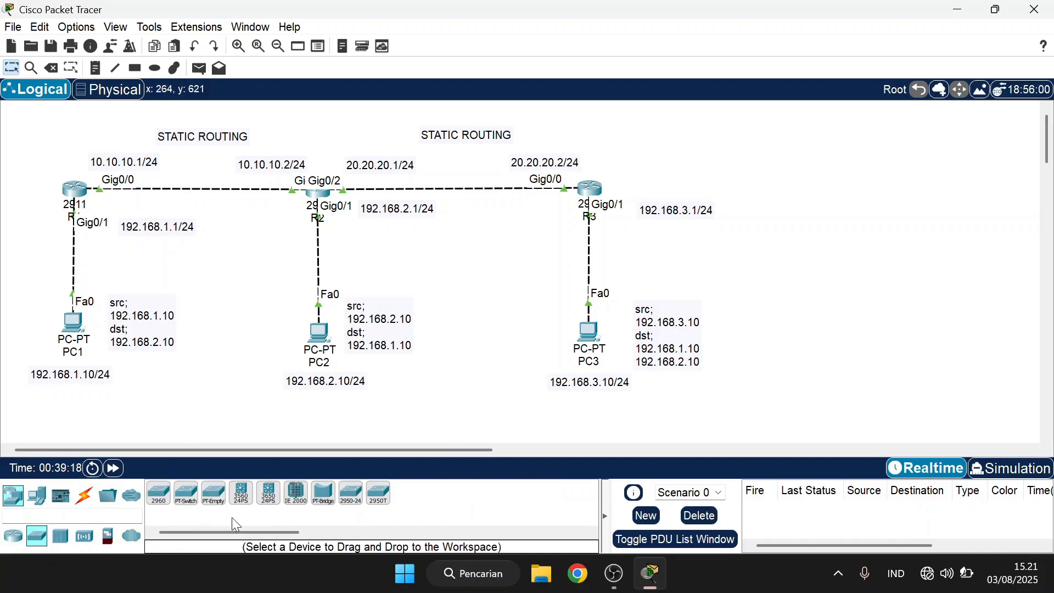
{"action": "left_click", "coordinate": [158, 492]}
{"action": "left_click", "coordinate": [784, 183]}
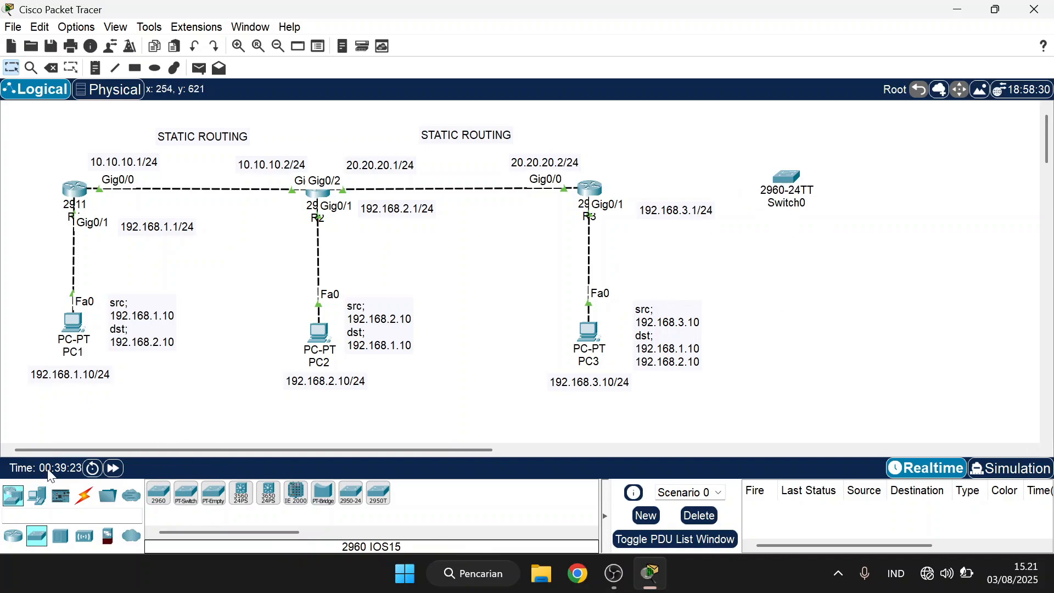
Step: Add four PCs around the new switch, two below it and two to its right
{"action": "left_click", "coordinate": [36, 496]}
{"action": "left_click", "coordinate": [159, 494]}
{"action": "left_click", "coordinate": [797, 318]}
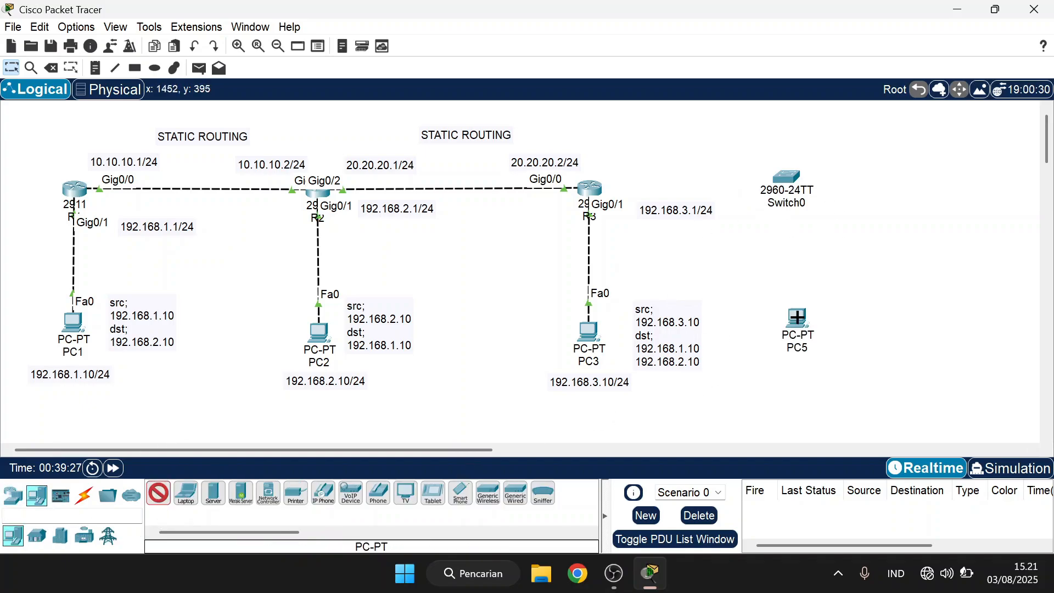
{"action": "left_click", "coordinate": [835, 315]}
{"action": "left_click", "coordinate": [907, 185]}
{"action": "left_click", "coordinate": [912, 233]}
{"action": "left_click", "coordinate": [158, 493]}
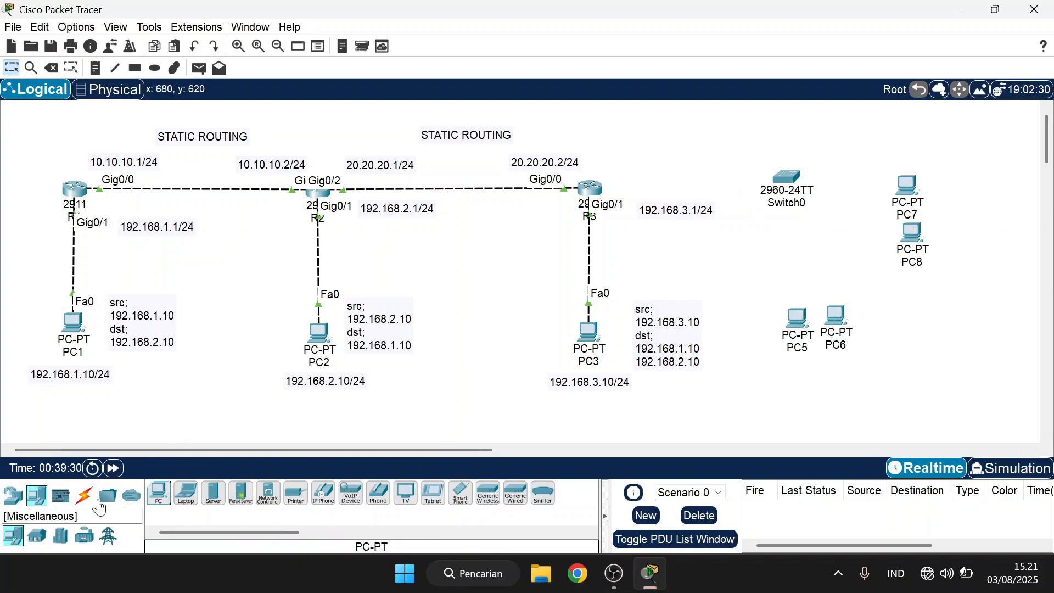
Step: Connect R3's Gig0/2 to the new switch's Fa0/1 with the automatic connection type
{"action": "left_click", "coordinate": [84, 496]}
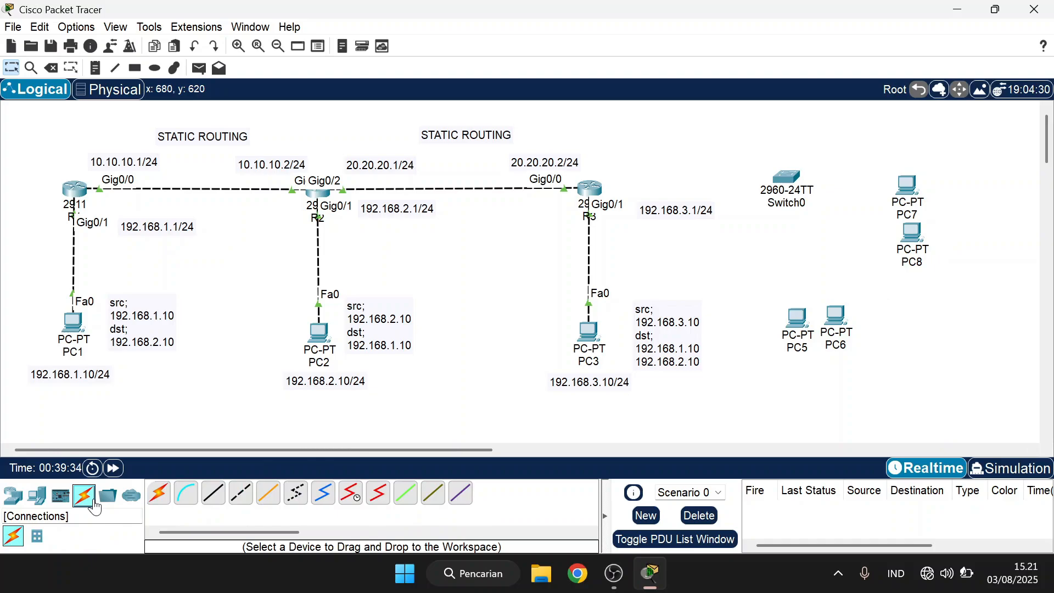
{"action": "left_click", "coordinate": [159, 493]}
{"action": "left_click", "coordinate": [590, 188]}
{"action": "left_click", "coordinate": [786, 177]}
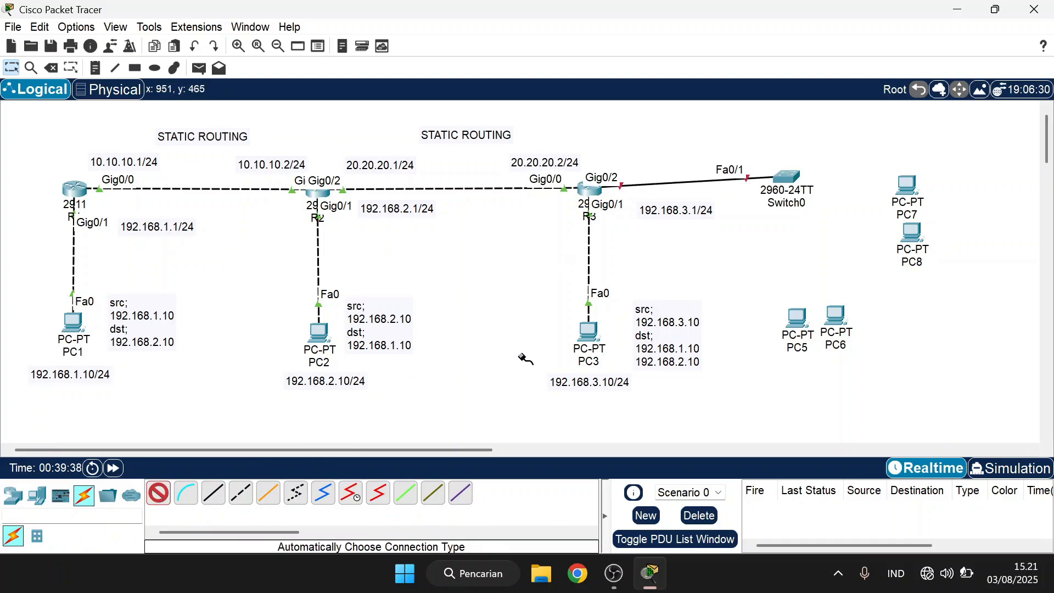
Step: Connect the switch to PC5, PC6, PC7 and PC8 through ports Fa0/2 to Fa0/5 using automatic connections
{"action": "left_click", "coordinate": [788, 177]}
{"action": "left_click", "coordinate": [797, 317]}
{"action": "left_click", "coordinate": [790, 178]}
{"action": "left_click", "coordinate": [842, 322]}
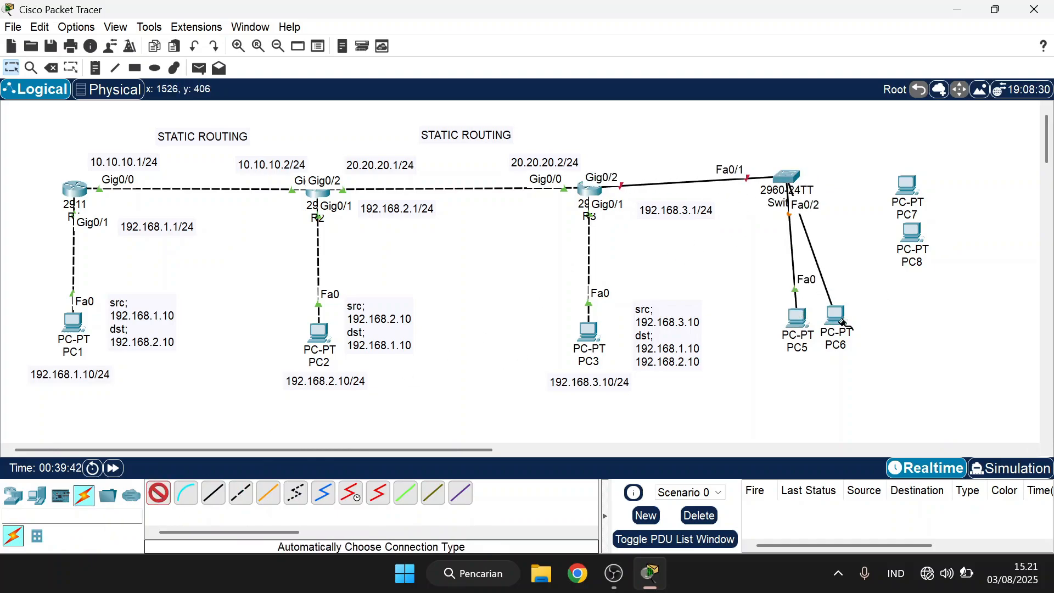
{"action": "left_click", "coordinate": [788, 177]}
{"action": "left_click", "coordinate": [907, 186]}
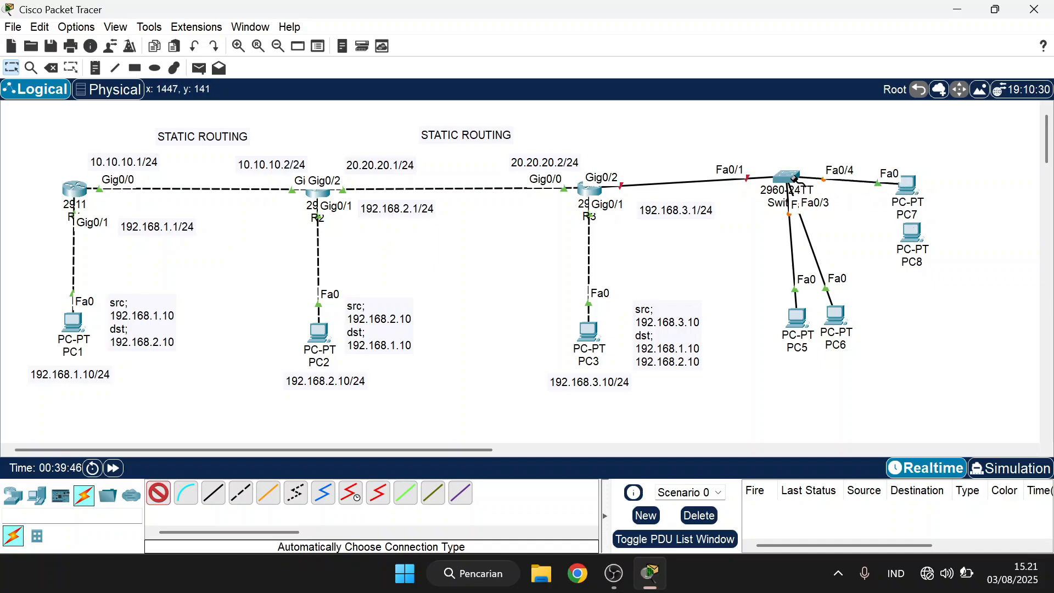
{"action": "left_click", "coordinate": [794, 179]}
{"action": "left_click", "coordinate": [911, 233]}
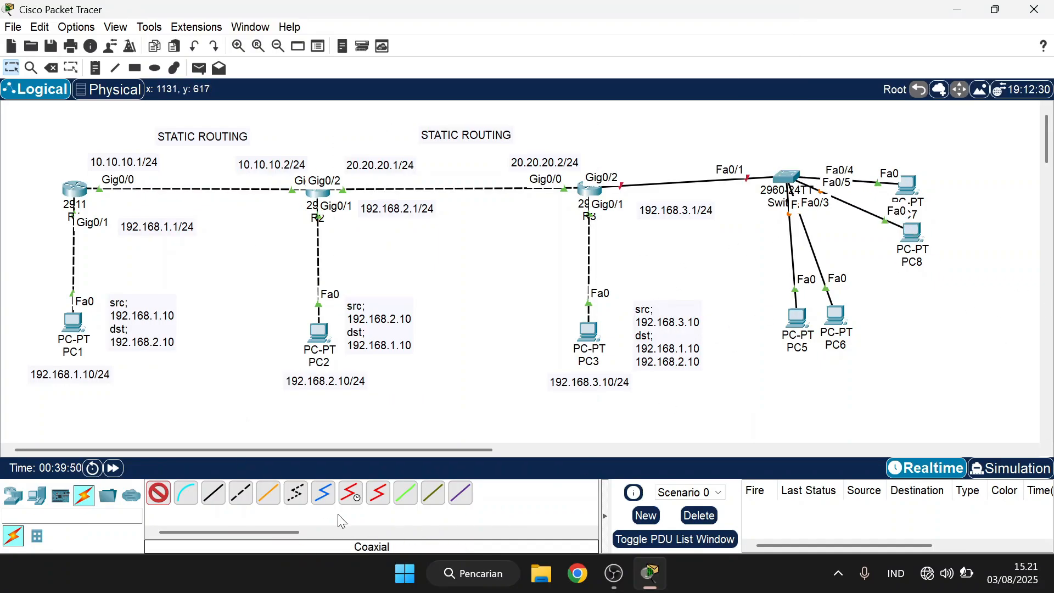
{"action": "left_click", "coordinate": [159, 493]}
Step: Level the switch with R3, spread PC7 and PC8 farther to its right, and space PC5 and PC6 apart below it
{"action": "left_click_drag", "start_coordinate": [787, 177], "coordinate": [803, 188]}
{"action": "left_click_drag", "start_coordinate": [908, 185], "coordinate": [993, 188]}
{"action": "left_click_drag", "start_coordinate": [913, 232], "coordinate": [959, 238]}
{"action": "left_click_drag", "start_coordinate": [993, 193], "coordinate": [967, 182]}
{"action": "left_click_drag", "start_coordinate": [836, 317], "coordinate": [869, 317]}
{"action": "left_click_drag", "start_coordinate": [800, 322], "coordinate": [799, 309]}
{"action": "left_click_drag", "start_coordinate": [863, 313], "coordinate": [860, 310]}
Step: Draw a rectangle filled with yellow #ffff00 around PC5 and PC6
{"action": "left_click", "coordinate": [137, 69]}
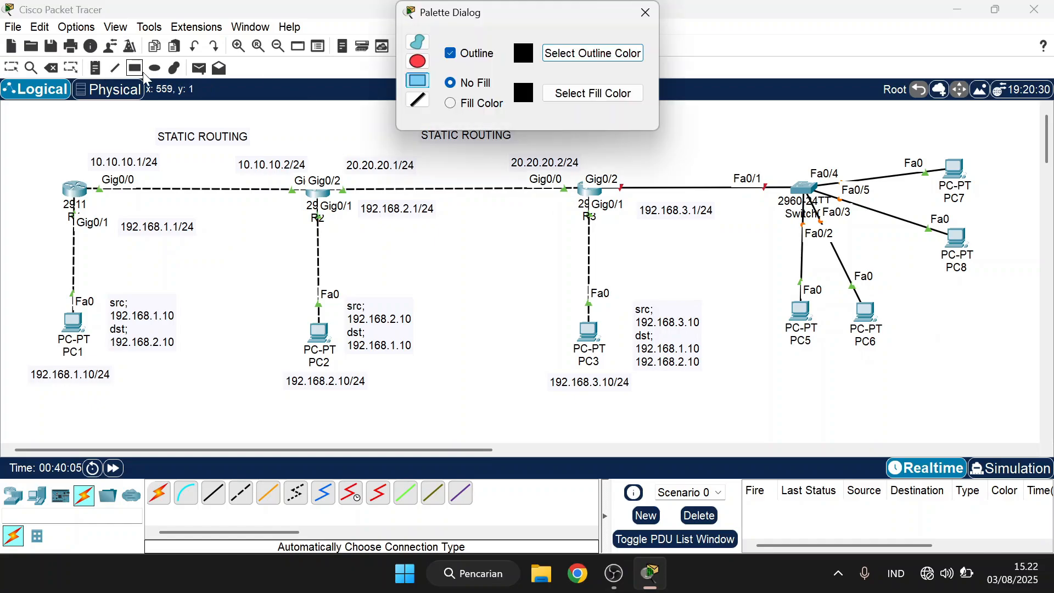
{"action": "left_click", "coordinate": [451, 103]}
{"action": "left_click", "coordinate": [592, 93]}
{"action": "left_click", "coordinate": [473, 217]}
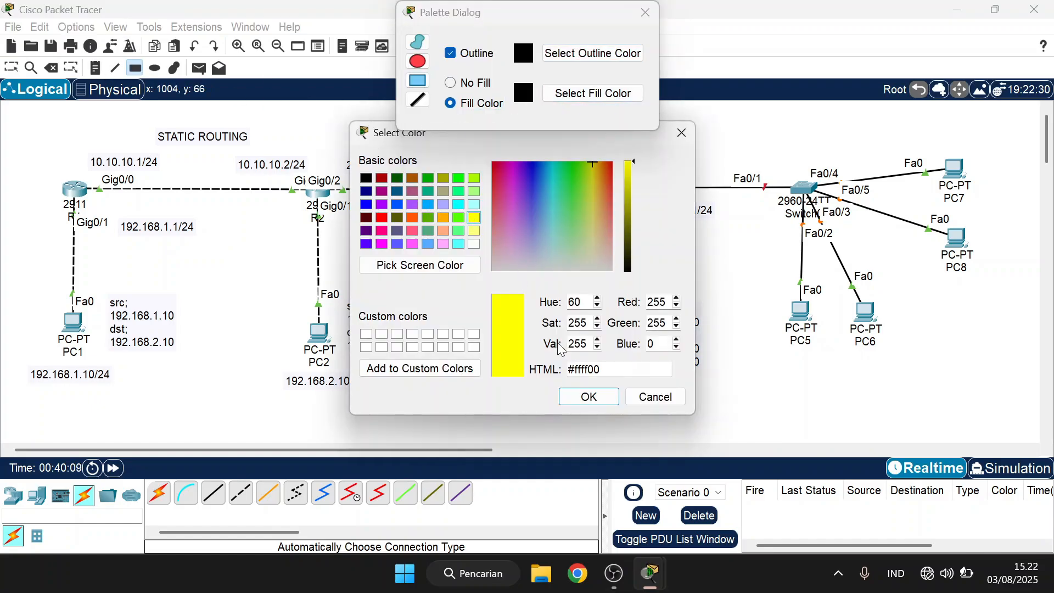
{"action": "left_click", "coordinate": [589, 396]}
{"action": "left_click_drag", "start_coordinate": [763, 275], "coordinate": [908, 375]}
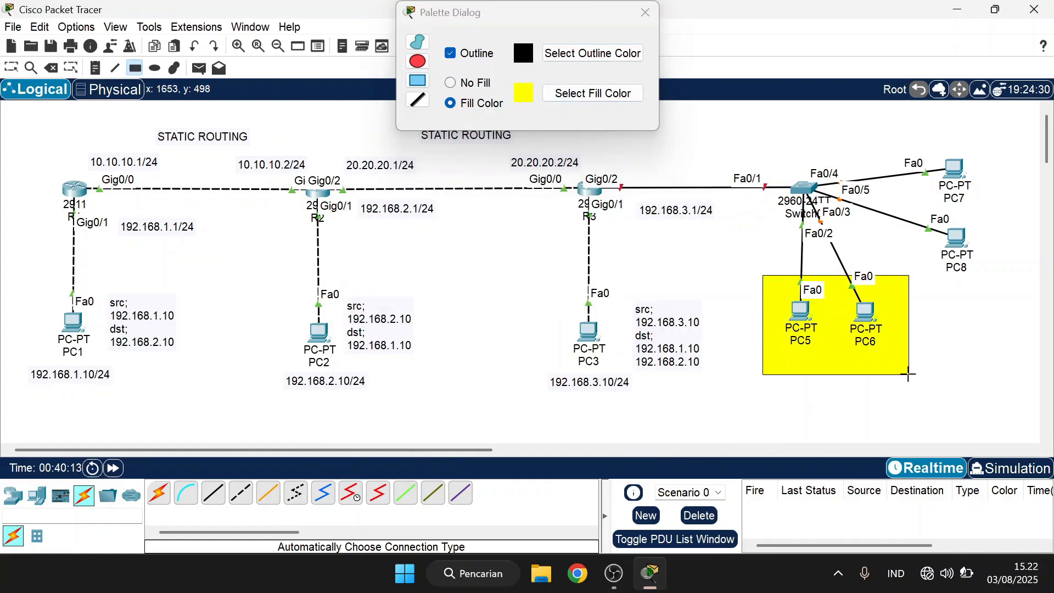
Step: Draw a blue-filled rectangle around PC7 and PC8 and leave the drawing tool
{"action": "left_click", "coordinate": [568, 97]}
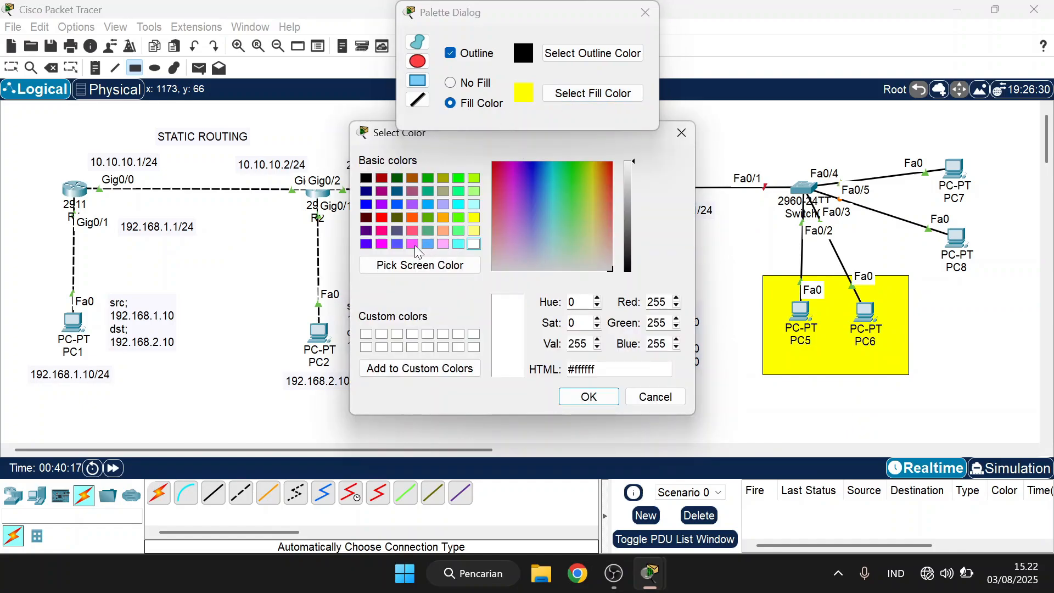
{"action": "left_click", "coordinate": [397, 244]}
{"action": "left_click", "coordinate": [589, 396]}
{"action": "left_click_drag", "start_coordinate": [914, 135], "coordinate": [1024, 291]}
{"action": "left_click", "coordinate": [645, 12]}
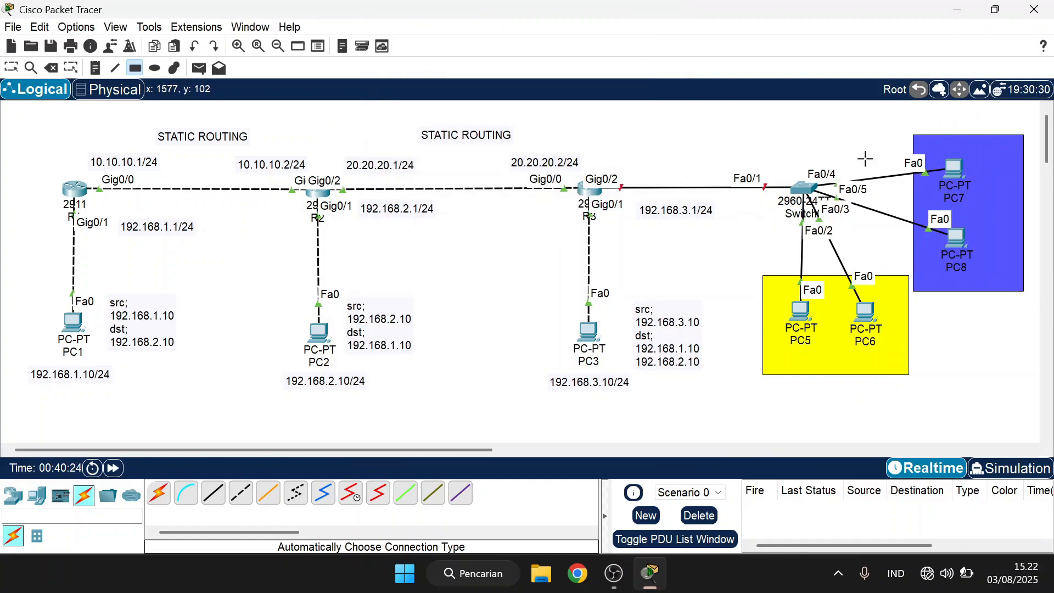
{"action": "key", "text": "Escape"}
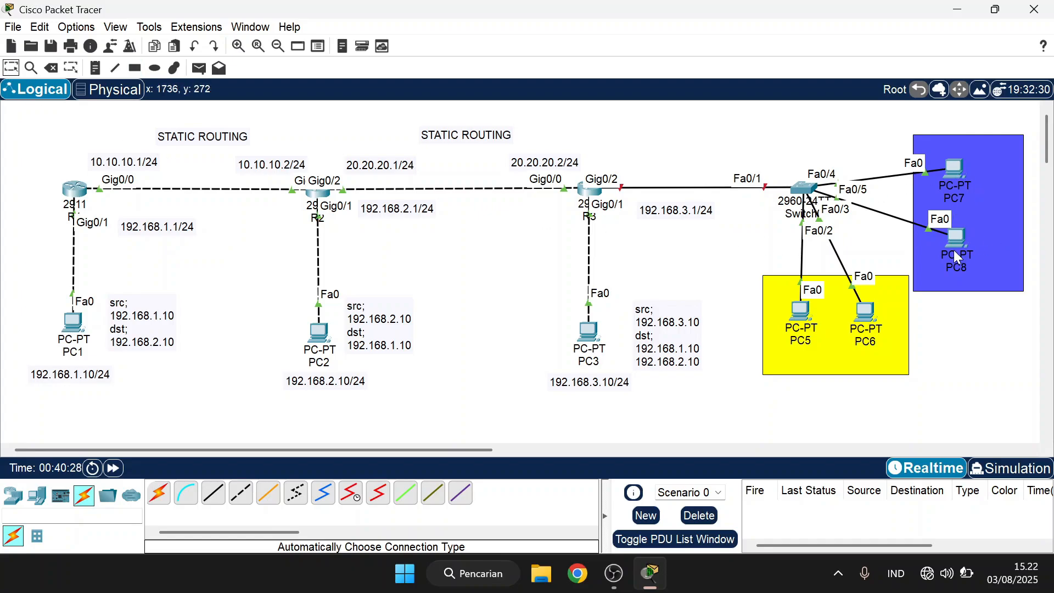
Step: Raise PC5 and PC6 slightly within the yellow area and label that area "VLAN 10 = 172.168.1.1/24"
{"action": "left_click_drag", "start_coordinate": [800, 307], "coordinate": [796, 302]}
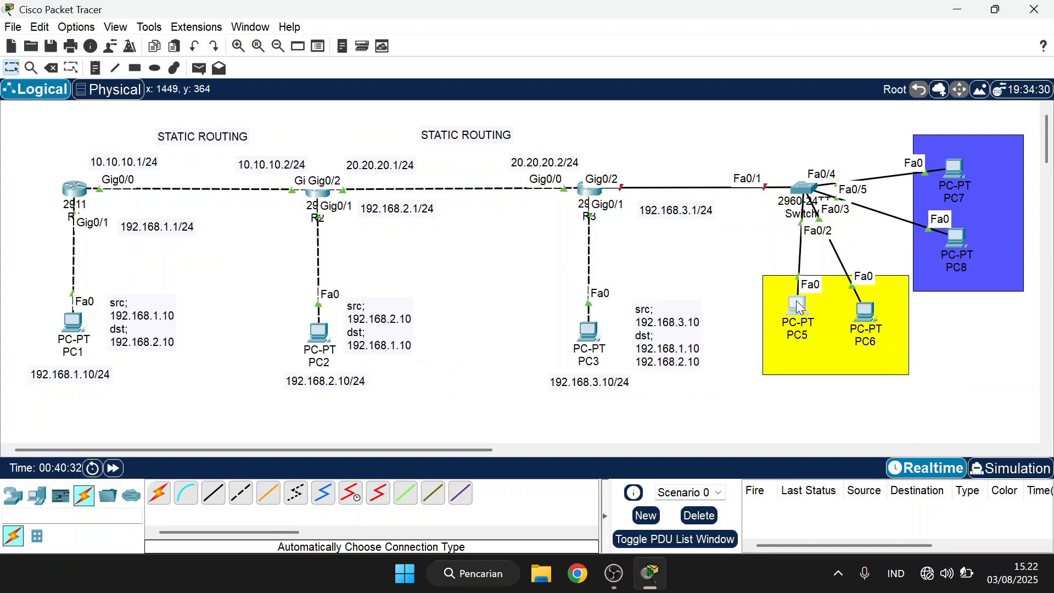
{"action": "left_click_drag", "start_coordinate": [865, 312], "coordinate": [869, 305]}
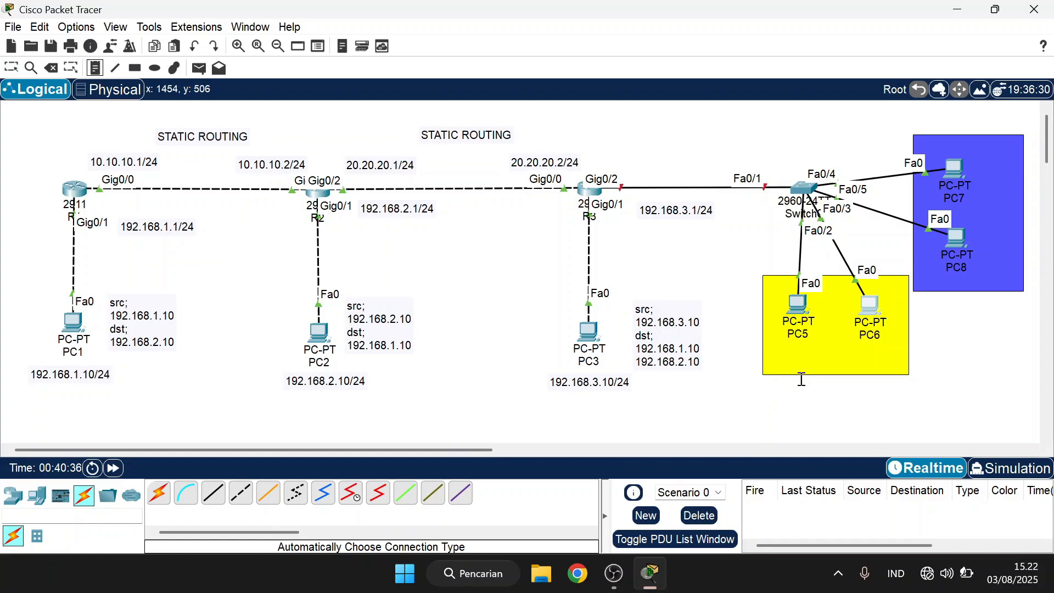
{"action": "left_click", "coordinate": [820, 365]}
{"action": "type", "text": "VLAN"}
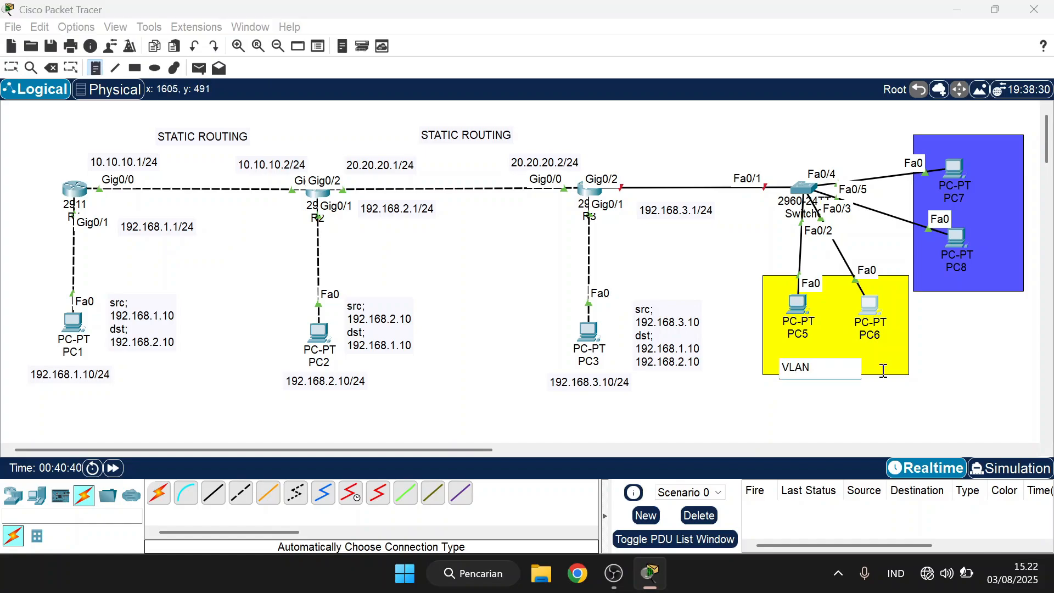
{"action": "type", "text": " 10"}
{"action": "type", "text": "192.1"}
{"action": "key", "text": "BackSpace"}
{"action": "key", "text": "BackSpace"}
{"action": "key", "text": "BackSpace"}
{"action": "key", "text": "BackSpace"}
{"action": "type", "text": "2"}
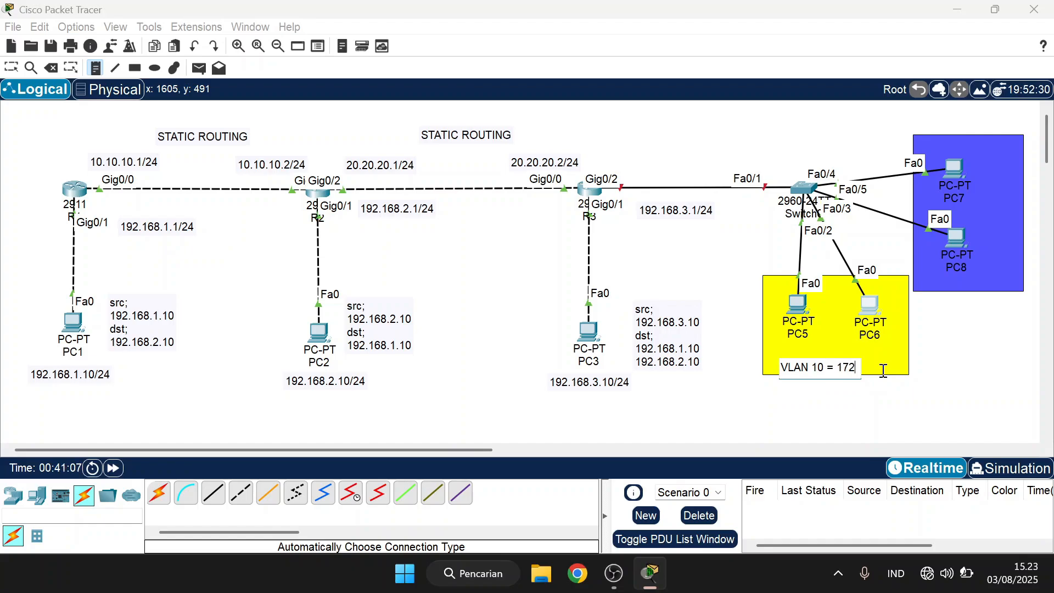
{"action": "type", "text": ".168.1."}
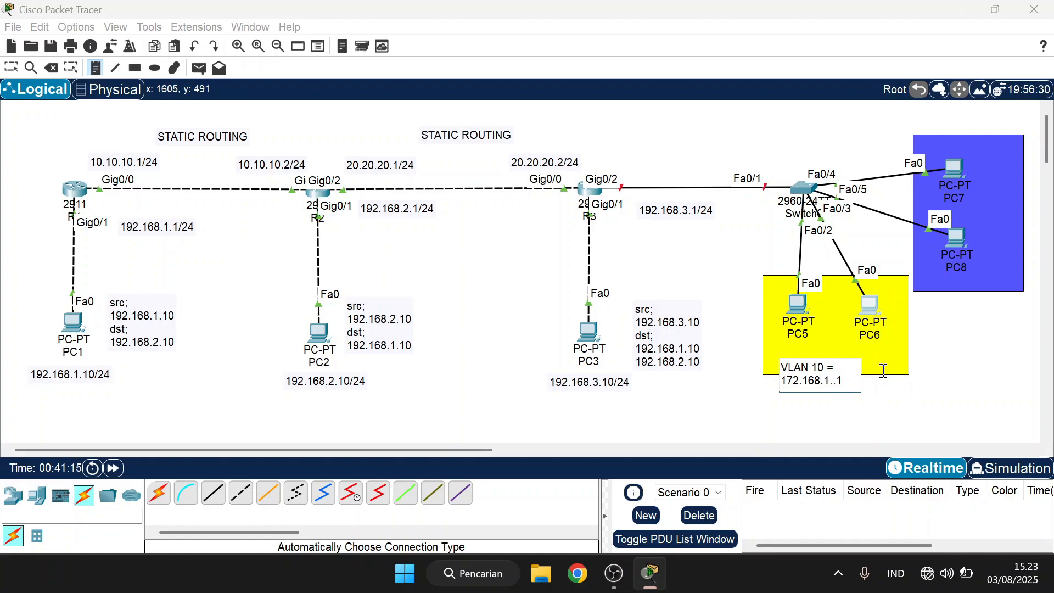
{"action": "type", "text": "1/24"}
Step: Label the blue area "VLAN 20 = 172.168.2.1/24" along its upper edge and move the VLAN 10 label fully inside the yellow area
{"action": "left_click", "coordinate": [943, 281]}
{"action": "type", "text": "VLAN "}
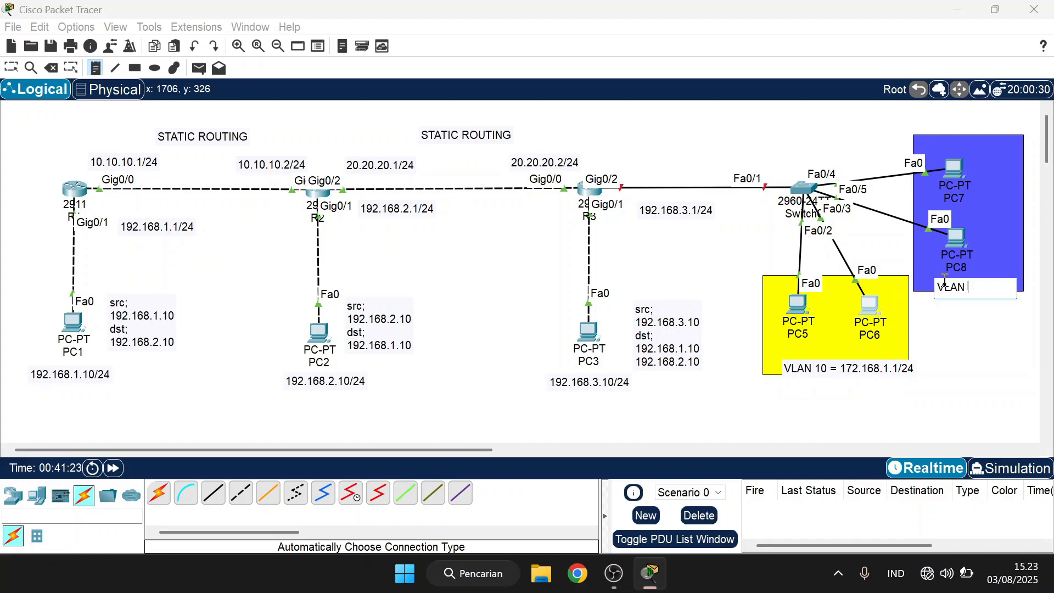
{"action": "type", "text": "20 = 1712.168.2.1/24"}
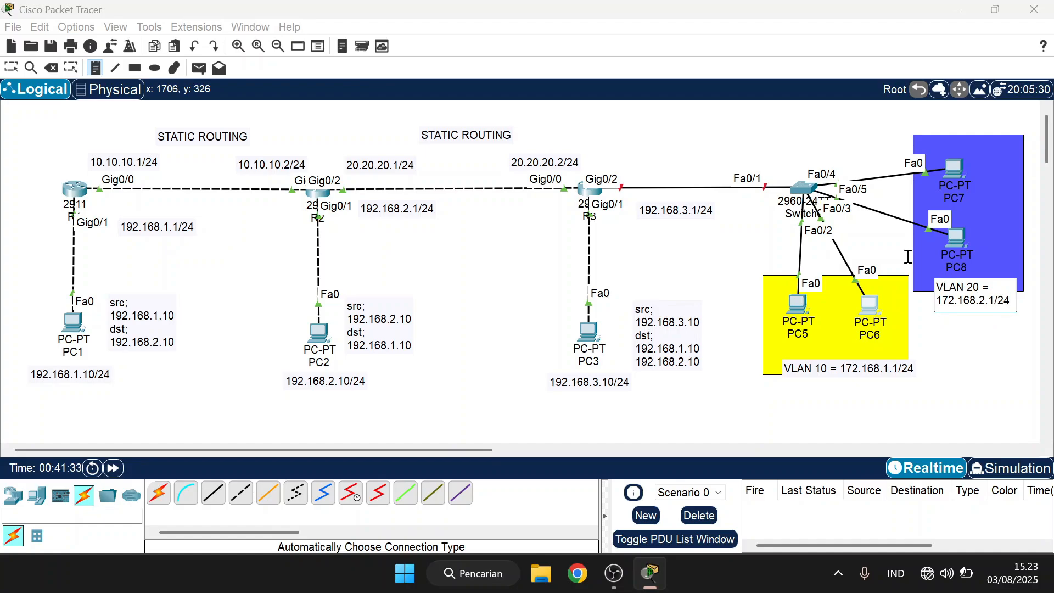
{"action": "key", "text": "Escape"}
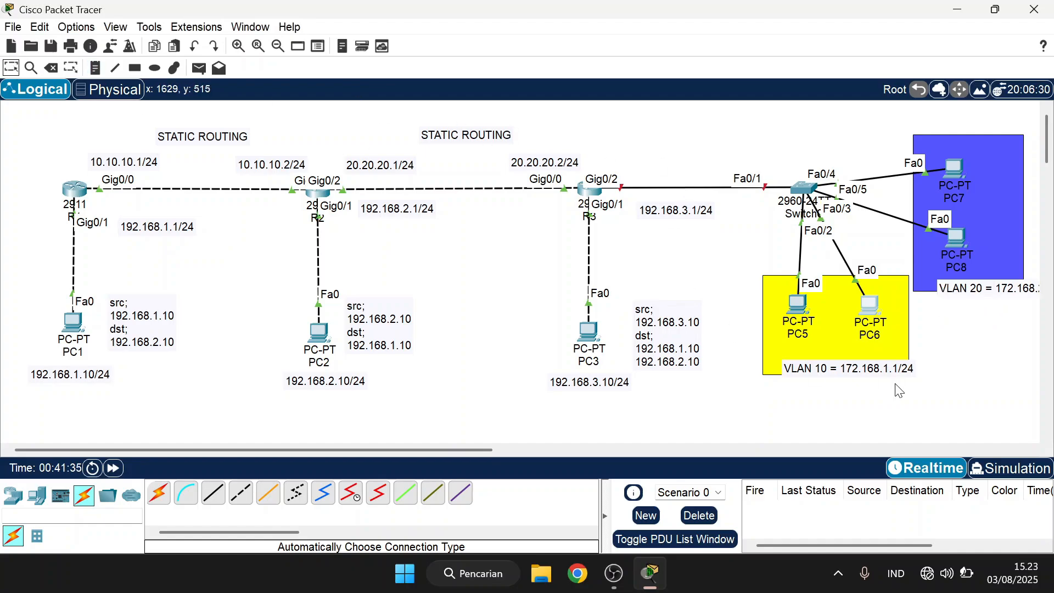
{"action": "left_click_drag", "start_coordinate": [869, 374], "coordinate": [858, 363]}
{"action": "left_click_drag", "start_coordinate": [976, 289], "coordinate": [926, 144]}
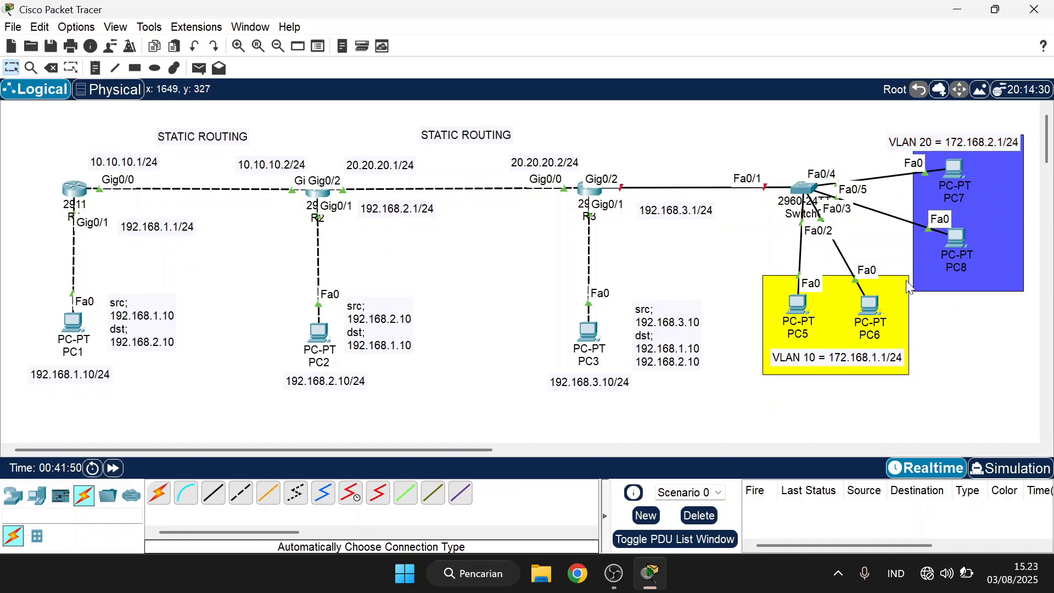
Step: Open the command line of Switch0 and enter global configuration mode with EN and CONF T
{"action": "left_click", "coordinate": [803, 190]}
{"action": "left_click", "coordinate": [487, 41]}
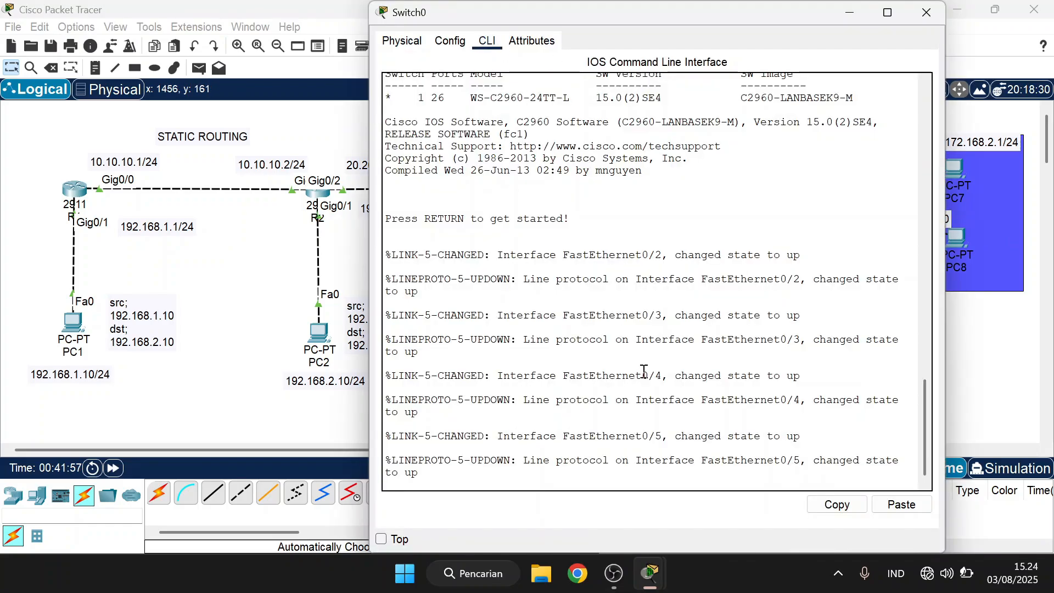
{"action": "key", "text": "Return"}
{"action": "key", "text": "Return"}
{"action": "type", "text": "EN"}
{"action": "key", "text": "Return"}
{"action": "type", "text": "CONF T"}
{"action": "key", "text": "Return"}
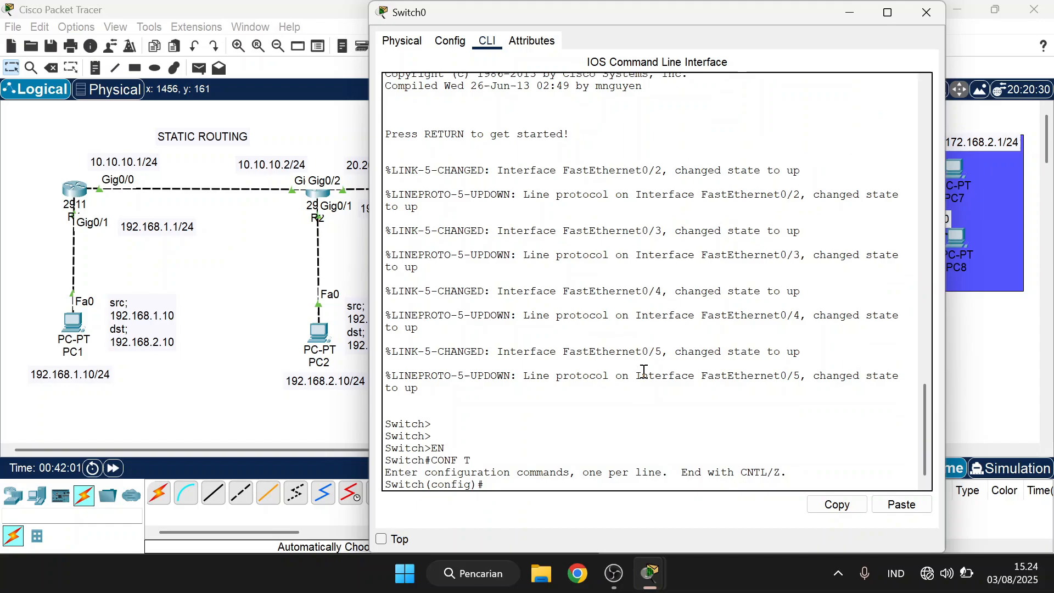
Step: Create VLAN 10 and VLAN 20 on the switch, returning to global configuration mode after each
{"action": "type", "text": "vlan 10"}
{"action": "key", "text": "Return"}
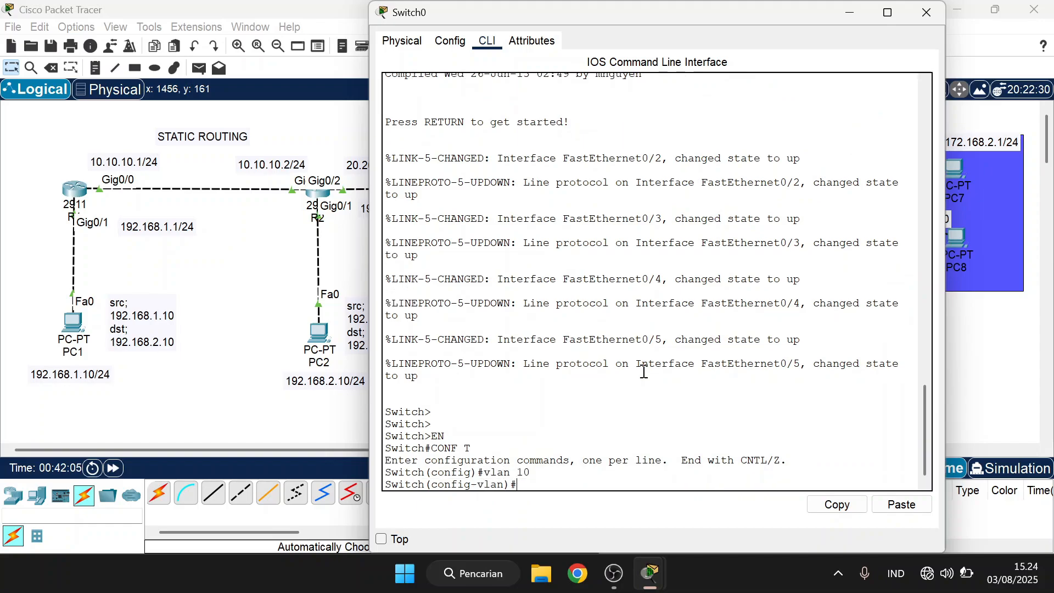
{"action": "type", "text": "ex"}
{"action": "key", "text": "Return"}
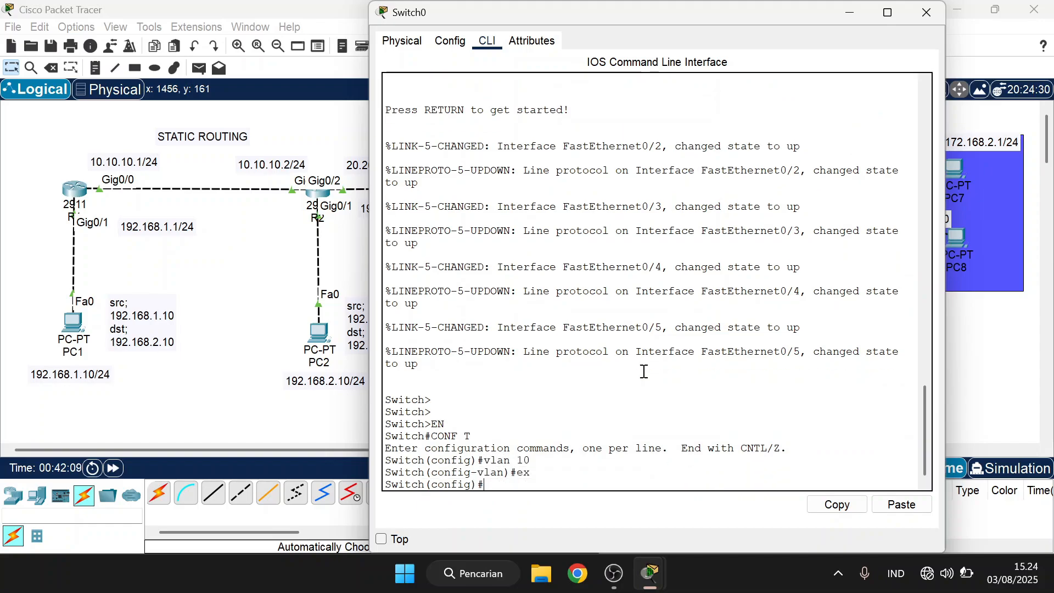
{"action": "type", "text": "vlan 20"}
{"action": "key", "text": "Return"}
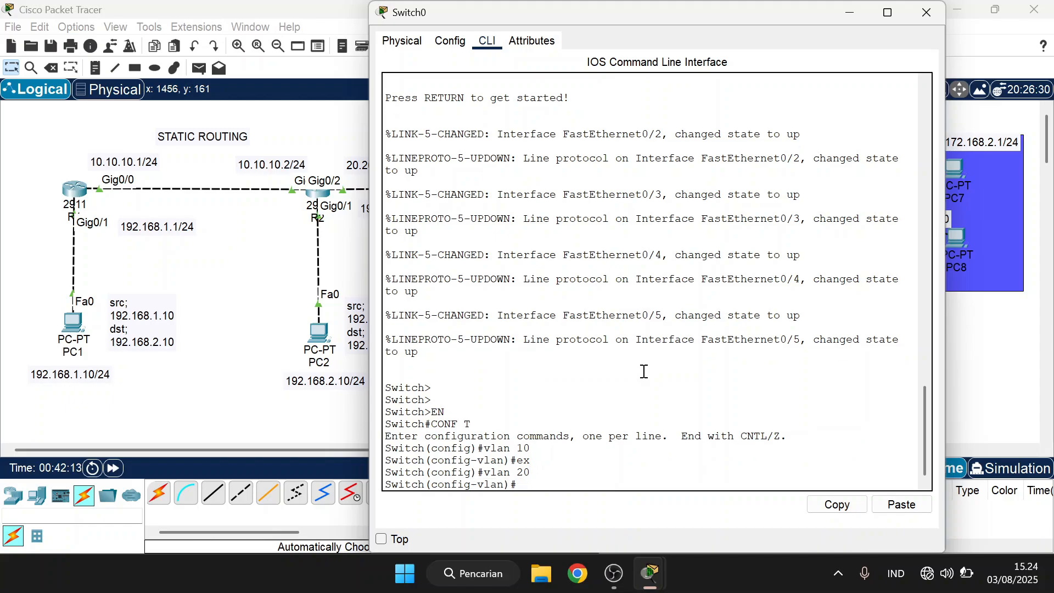
{"action": "type", "text": "ex"}
{"action": "key", "text": "Return"}
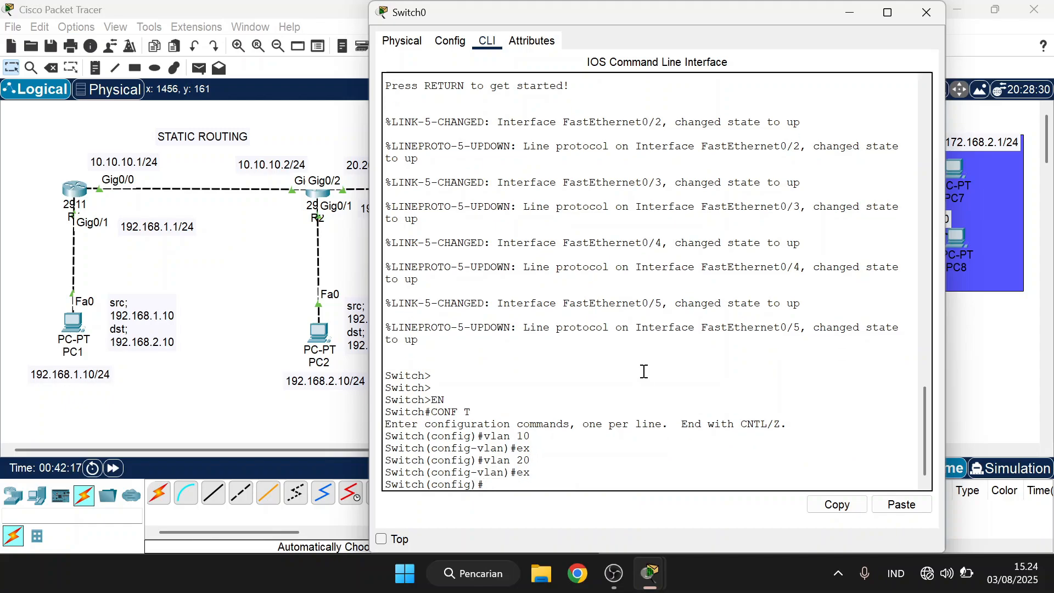
Step: Run "do sh vlan br" on the switch, examine the entries for VLANs 10 and 20, and close its window
{"action": "type", "text": "do sh vlan br"}
{"action": "key", "text": "Return"}
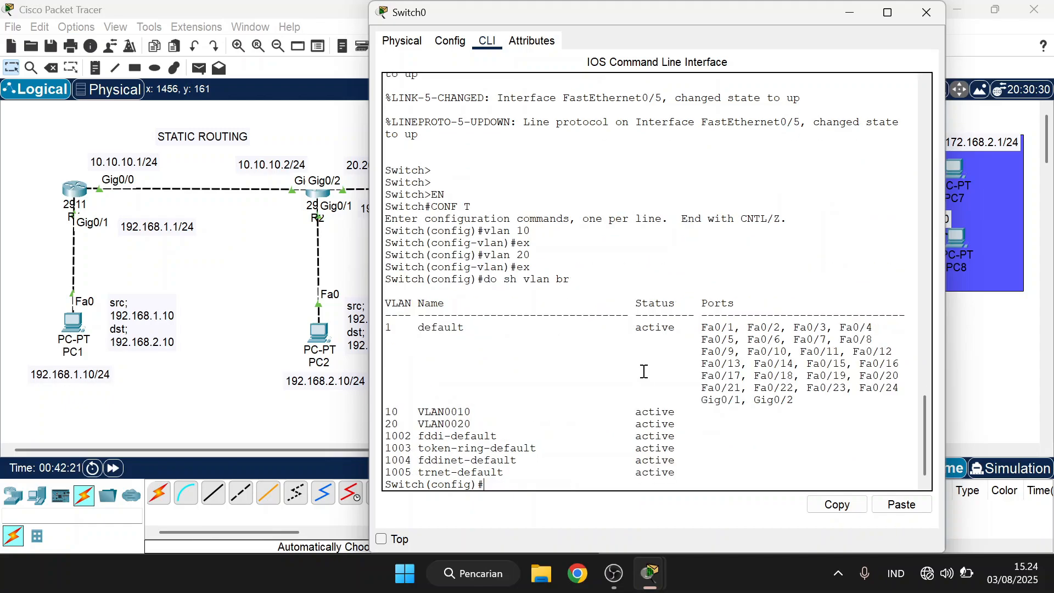
{"action": "mouse_move", "coordinate": [688, 415]}
{"action": "left_mouse_down"}
{"action": "mouse_move", "coordinate": [685, 435]}
{"action": "mouse_move", "coordinate": [698, 415]}
{"action": "left_mouse_up"}
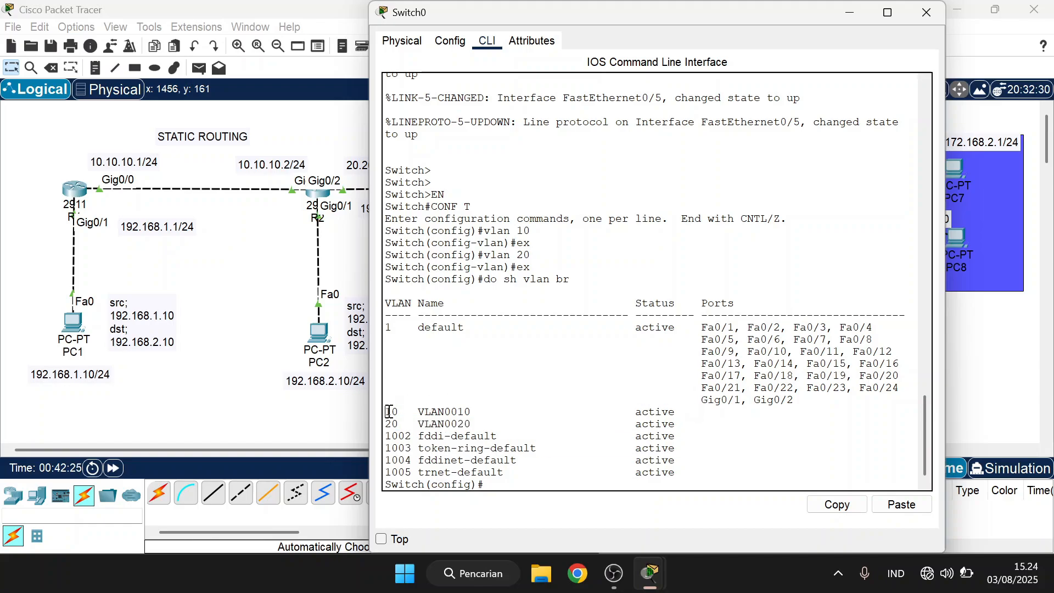
{"action": "left_click_drag", "start_coordinate": [388, 411], "coordinate": [705, 426]}
{"action": "left_click", "coordinate": [654, 477]}
{"action": "left_click", "coordinate": [927, 12]}
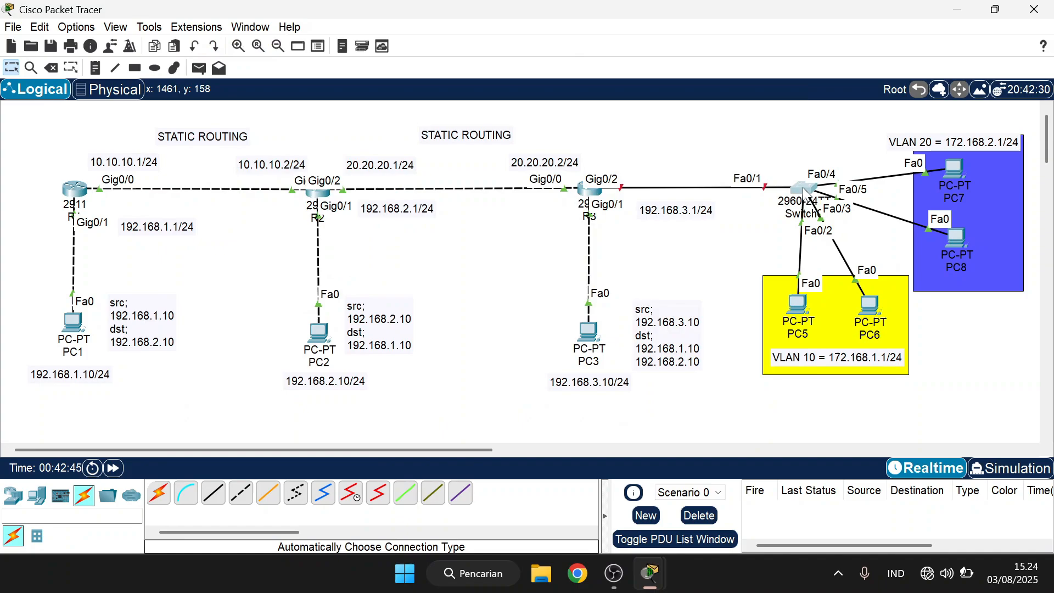
Step: Reopen the switch's command line and configure interface range fa0/2-3 as access ports in VLAN 10
{"action": "left_click", "coordinate": [804, 192]}
{"action": "type", "text": "int"}
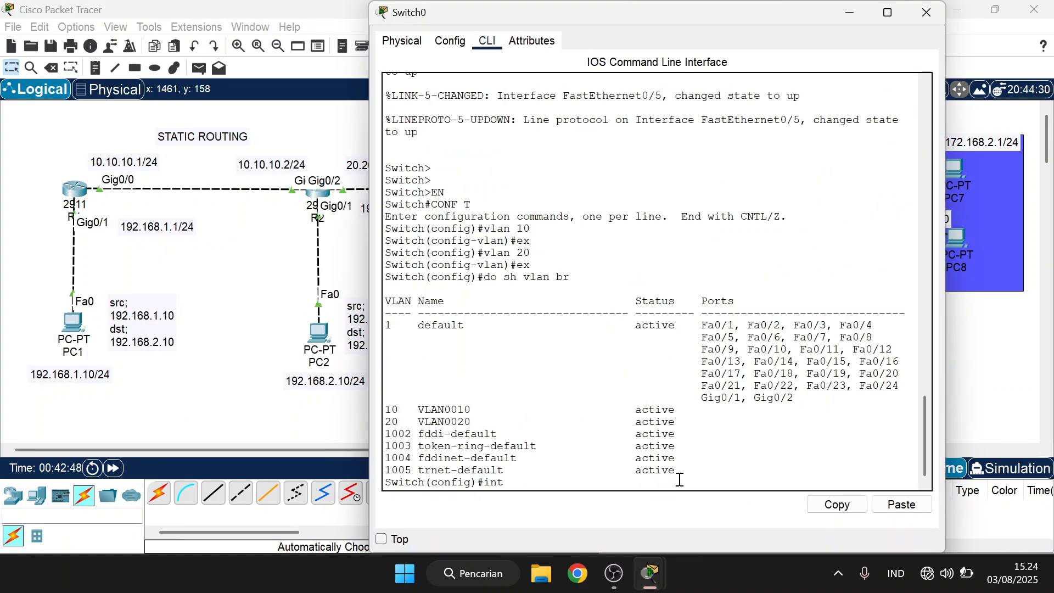
{"action": "type", "text": " ramge"}
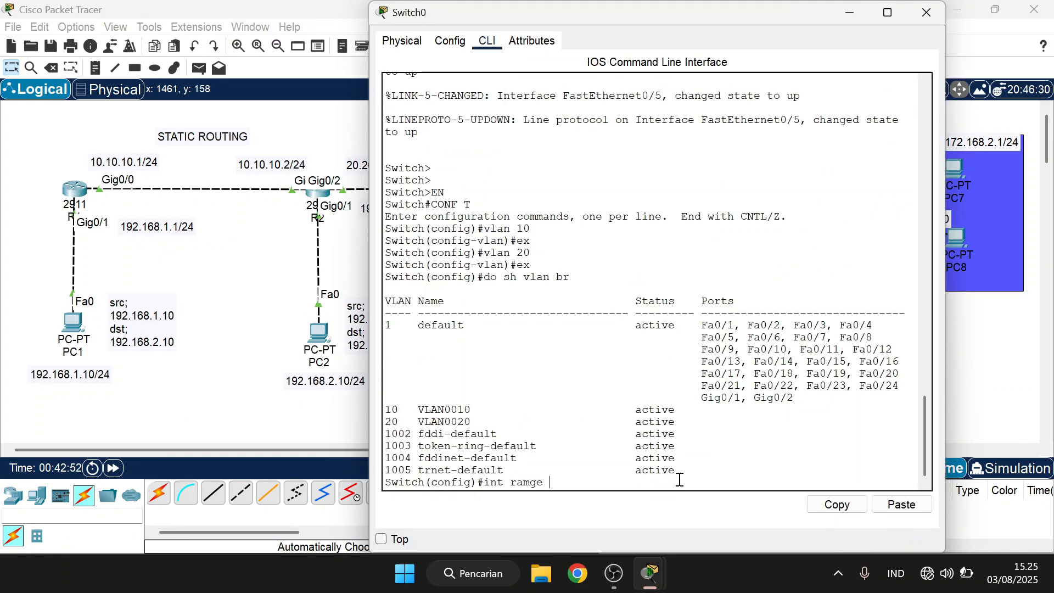
{"action": "key", "text": "BackSpace"}
{"action": "key", "text": "BackSpace"}
{"action": "key", "text": "BackSpace"}
{"action": "key", "text": "BackSpace"}
{"action": "type", "text": "nge fa0/2-3"}
{"action": "key", "text": "Return"}
{"action": "type", "text": "sw m ac"}
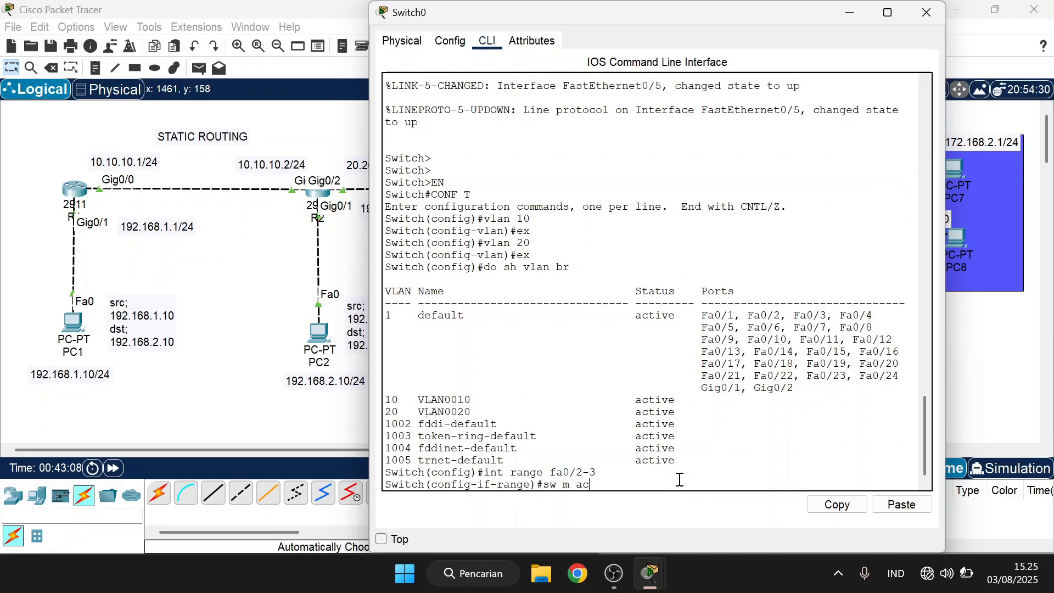
{"action": "key", "text": "Return"}
{"action": "type", "text": "sw ac vlan 110"}
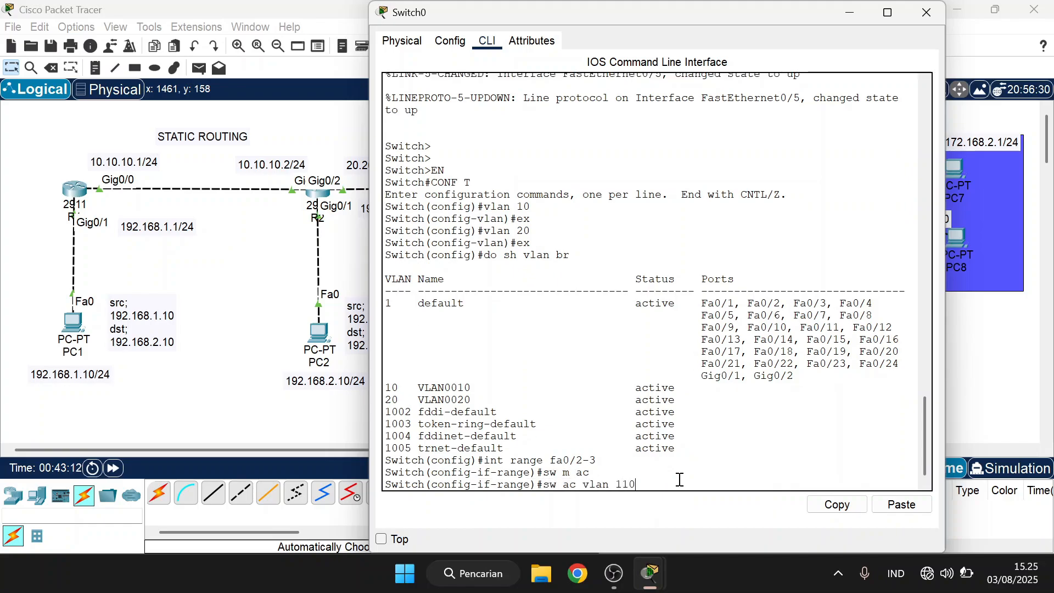
{"action": "key", "text": "BackSpace"}
{"action": "key", "text": "BackSpace"}
{"action": "type", "text": "0"}
{"action": "key", "text": "Return"}
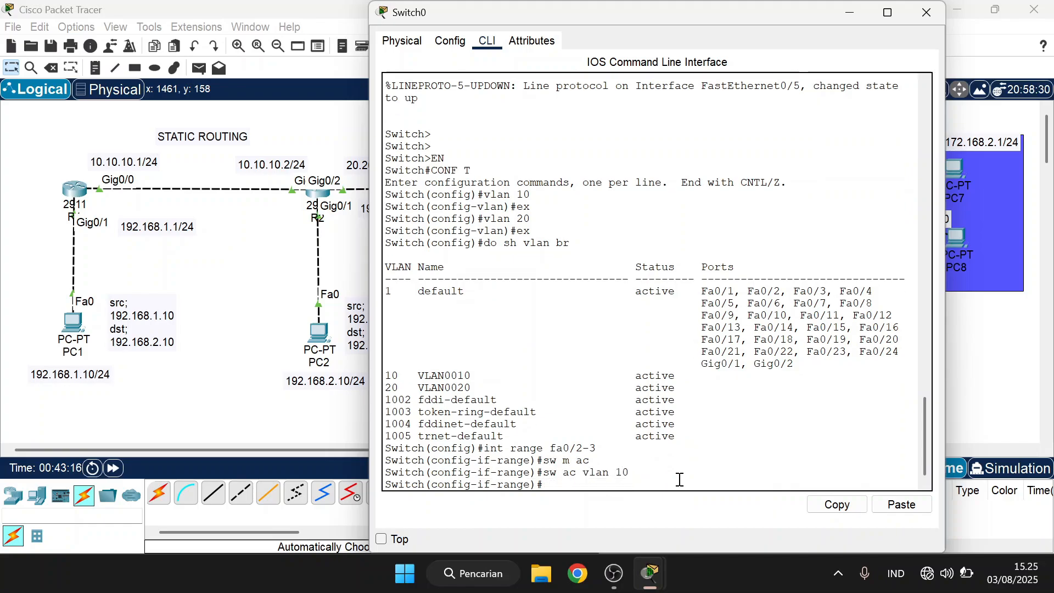
{"action": "type", "text": "ex"}
Step: Configure interface range fa0/4-5 on the switch as access ports in VLAN 20 and exit to global configuration mode
{"action": "type", "text": "int r"}
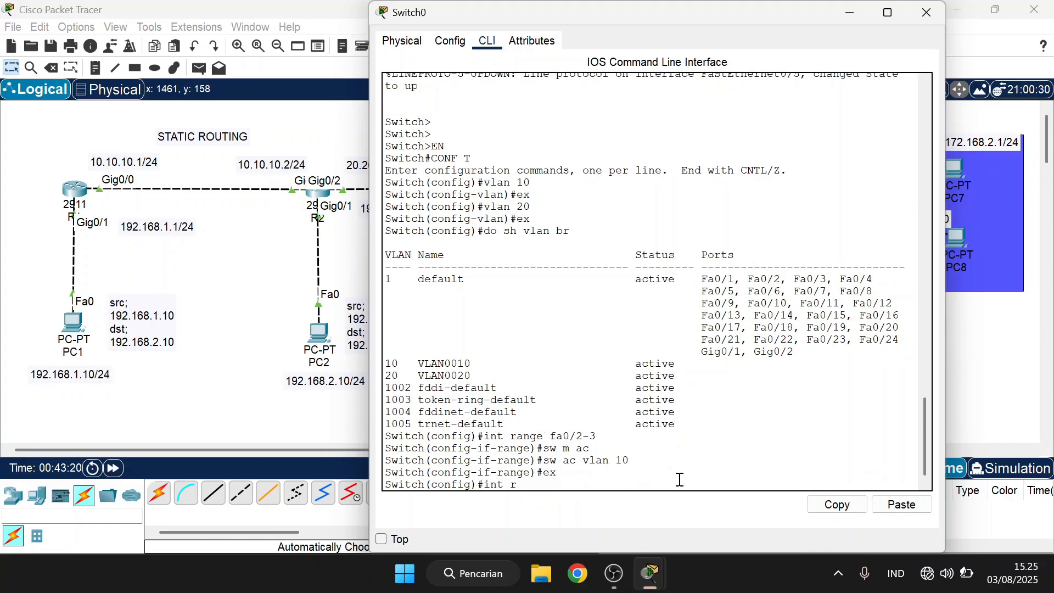
{"action": "type", "text": "ange fa0/4-5"}
{"action": "key", "text": "Return"}
{"action": "type", "text": "sw m ac"}
{"action": "key", "text": "Return"}
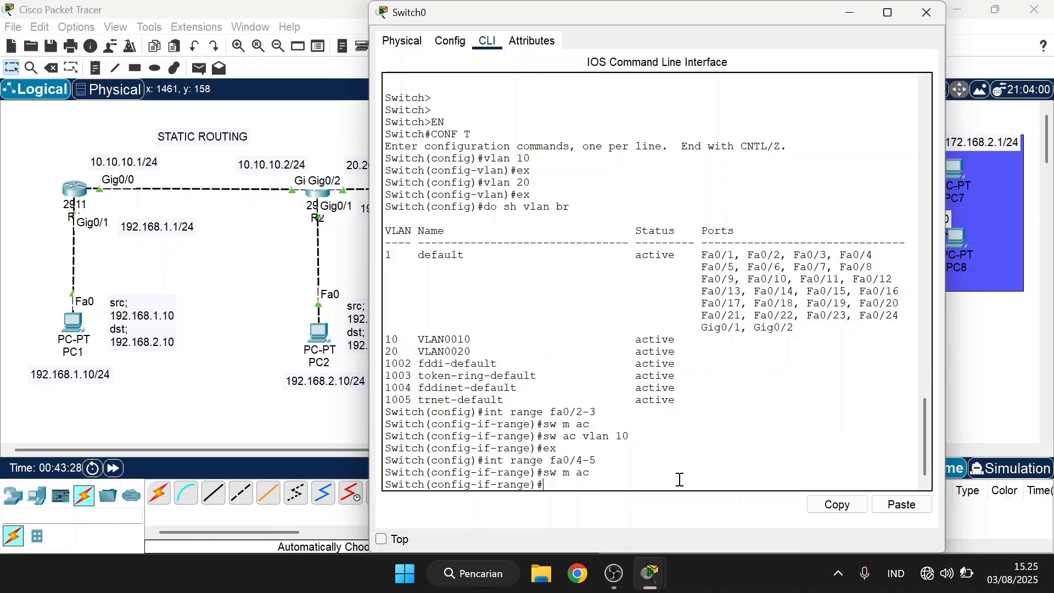
{"action": "type", "text": "sw ac vlan 20"}
{"action": "key", "text": "Return"}
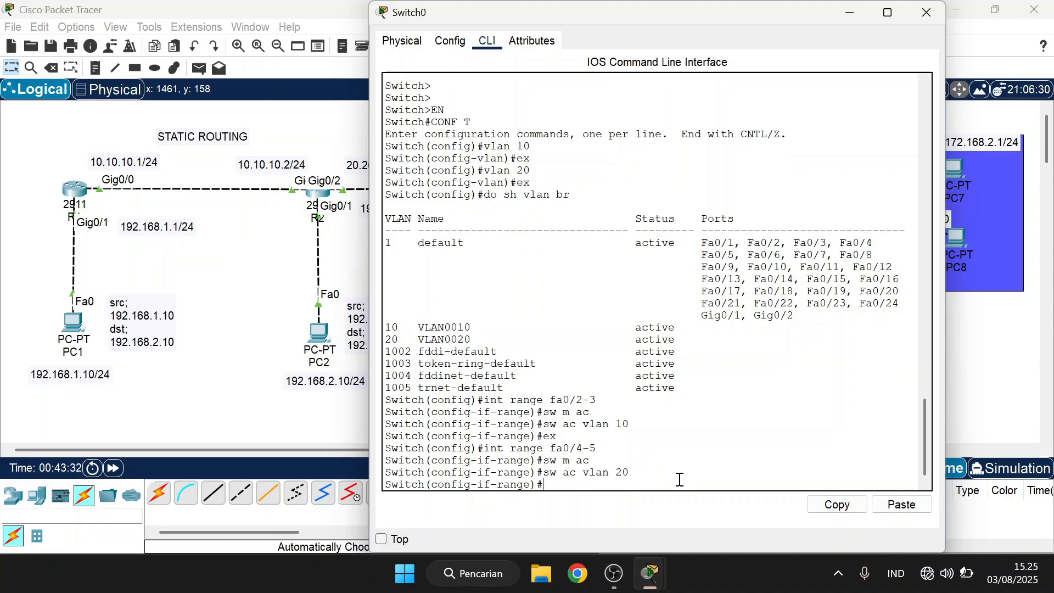
{"action": "type", "text": "ex"}
{"action": "key", "text": "Return"}
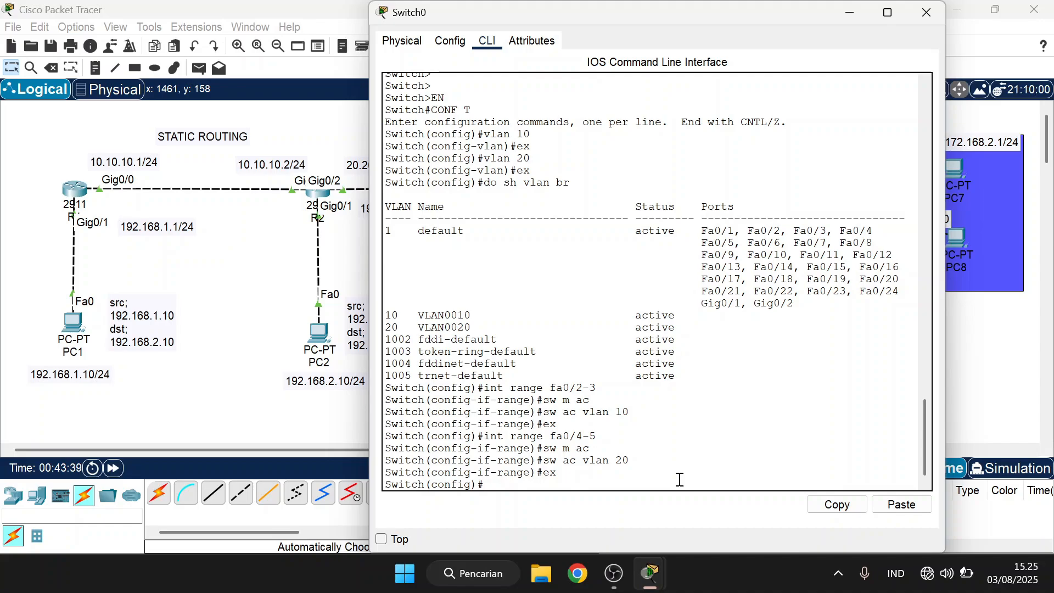
Step: Rerun "do sh vlan br" to check the port assignments of VLANs 10 and 20, and close the switch window
{"action": "key", "text": "Up"}
{"action": "key", "text": "Up"}
{"action": "key", "text": "Up"}
{"action": "key", "text": "Up"}
{"action": "key", "text": "Up"}
{"action": "key", "text": "Up"}
{"action": "key", "text": "Up"}
{"action": "key", "text": "Up"}
{"action": "key", "text": "Up"}
{"action": "key", "text": "Return"}
{"action": "left_click_drag", "start_coordinate": [810, 421], "coordinate": [351, 410]}
{"action": "left_click", "coordinate": [501, 395]}
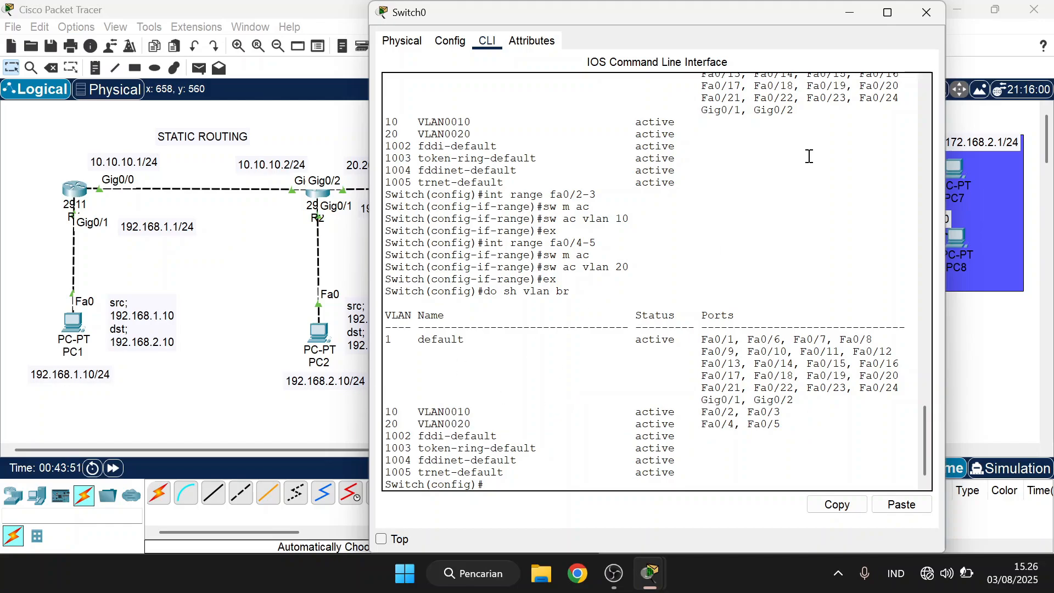
{"action": "left_click", "coordinate": [927, 12]}
Step: Enable interface gig0/2 on router R3 with "no sh" from its configuration mode, and close the router's window
{"action": "left_click", "coordinate": [597, 198]}
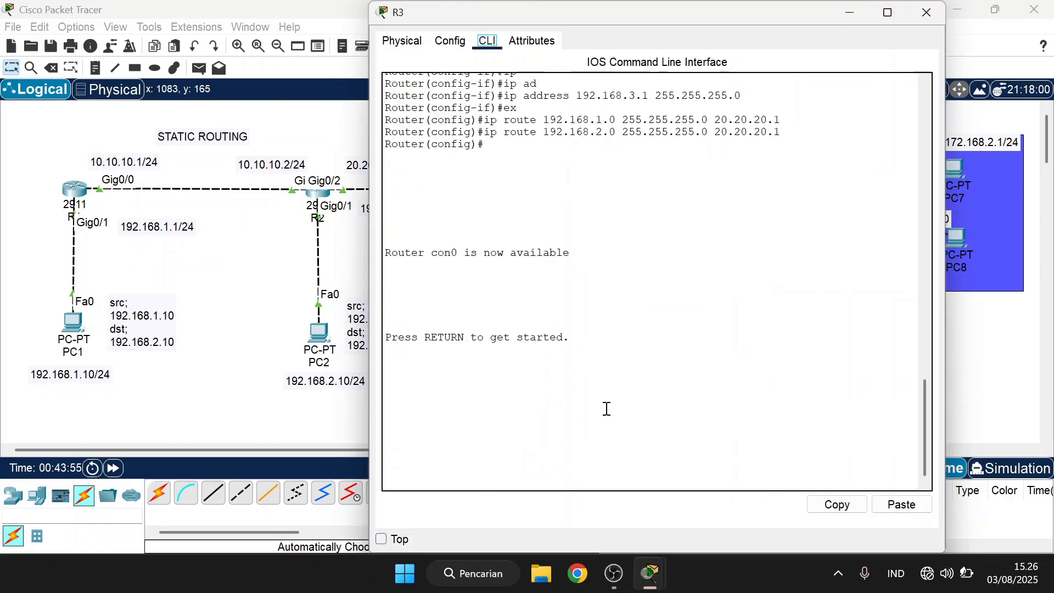
{"action": "key", "text": "Return"}
{"action": "key", "text": "Return"}
{"action": "type", "text": "en"}
{"action": "key", "text": "Return"}
{"action": "type", "text": "conf t"}
{"action": "key", "text": "Return"}
{"action": "type", "text": "int gig0/2"}
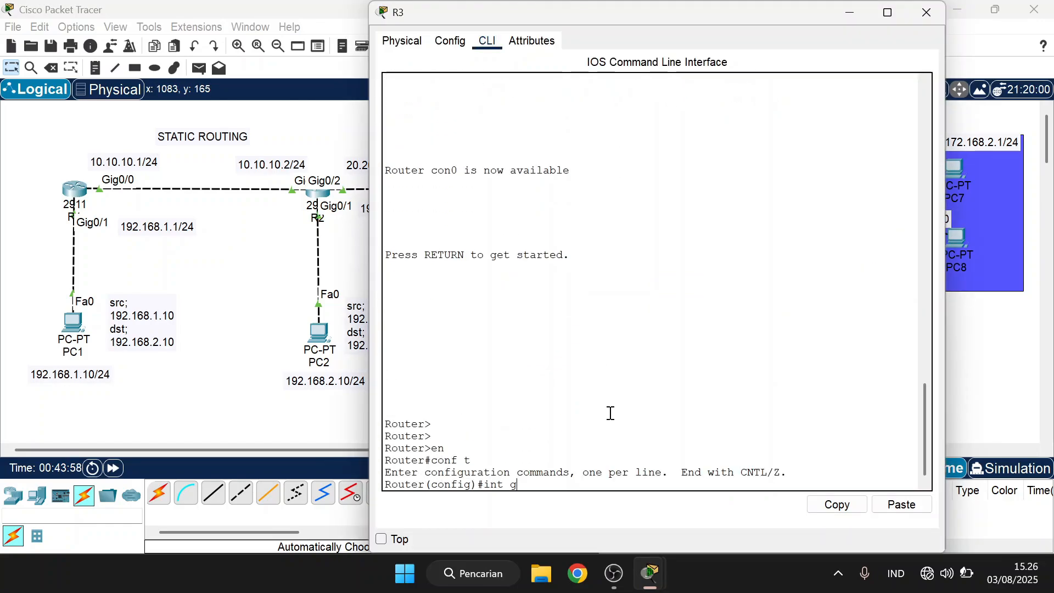
{"action": "key", "text": "Return"}
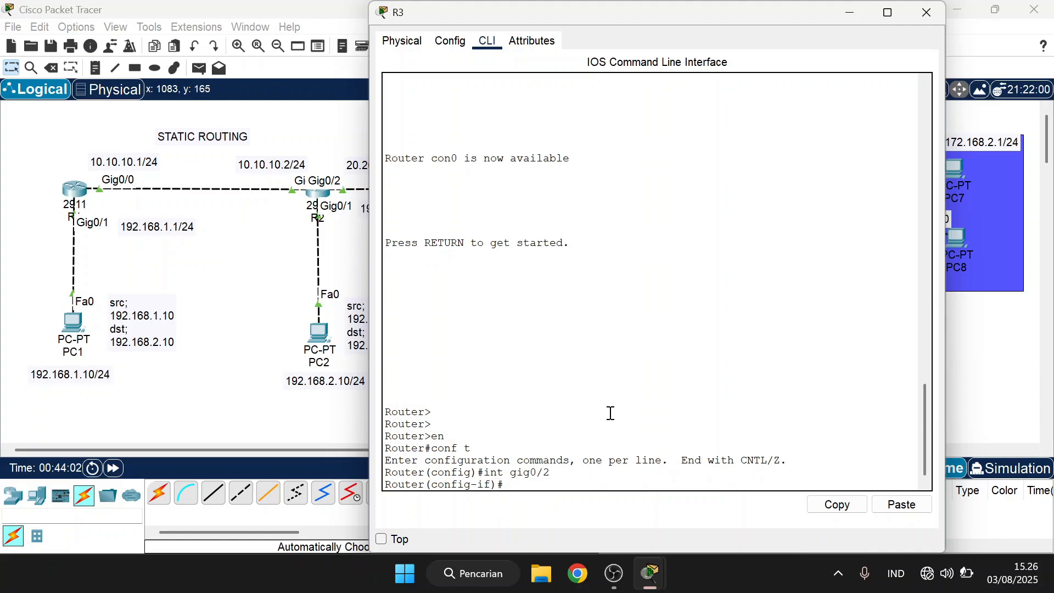
{"action": "type", "text": "no sh"}
{"action": "key", "text": "Return"}
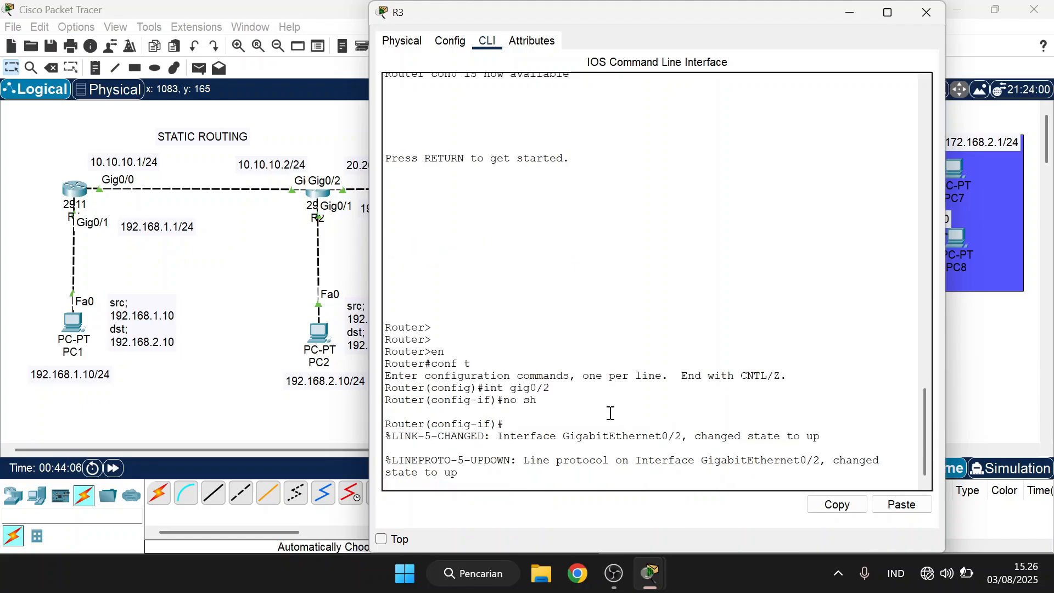
{"action": "left_click", "coordinate": [926, 12]}
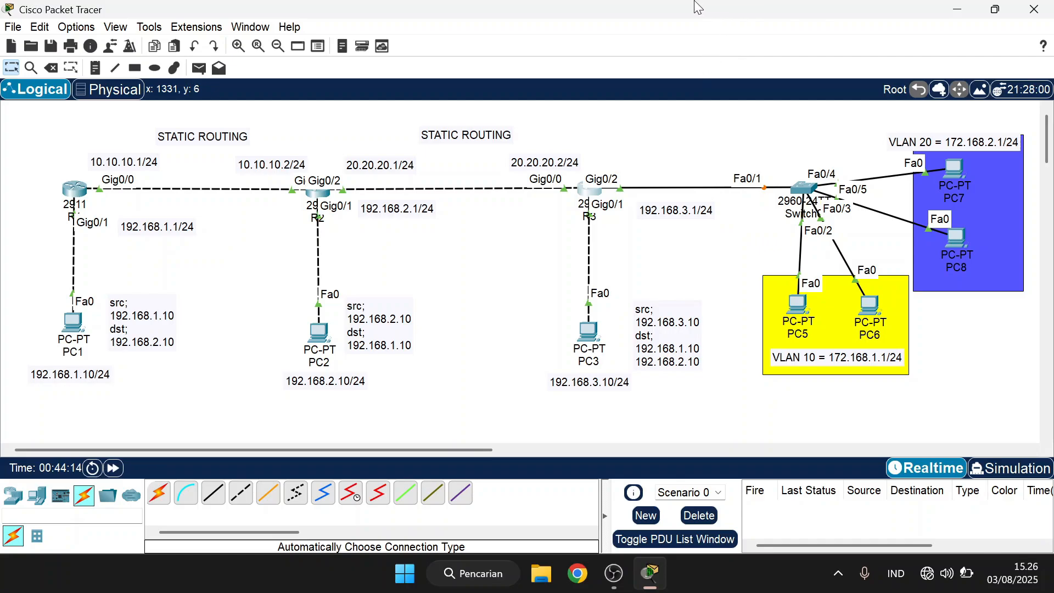
Step: Reopen R3's command line and exit interface configuration back to global configuration mode
{"action": "left_click", "coordinate": [592, 193]}
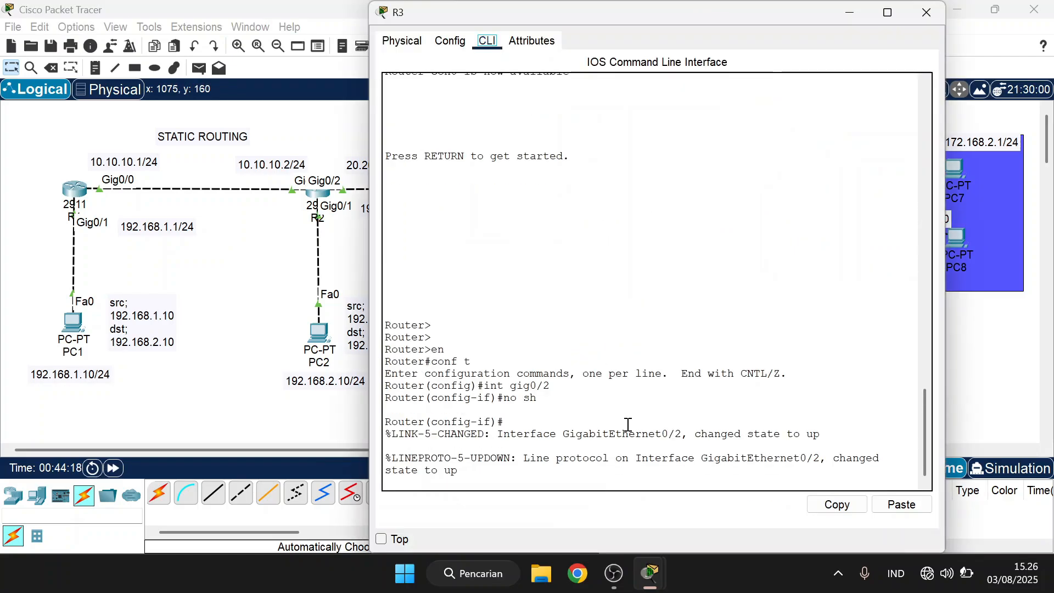
{"action": "key", "text": "Return"}
{"action": "key", "text": "Return"}
{"action": "key", "text": "Return"}
{"action": "type", "text": "ex"}
{"action": "key", "text": "Return"}
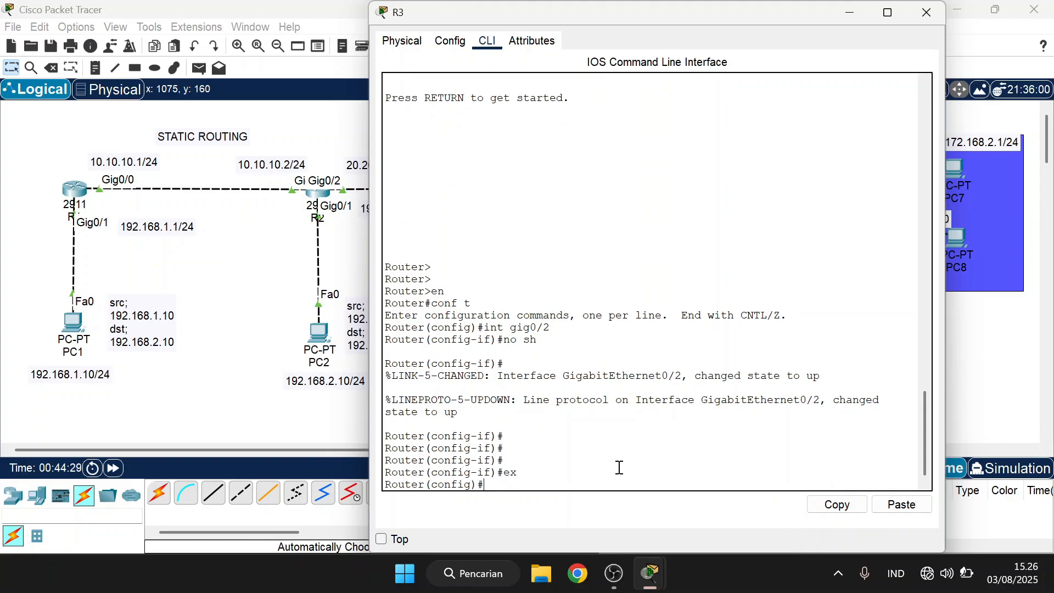
Step: Create subinterface gig0/2.10 on router R3 with dot1Q encapsulation for VLAN 10
{"action": "type", "text": "int gig0/2.10"}
{"action": "key", "text": "Return"}
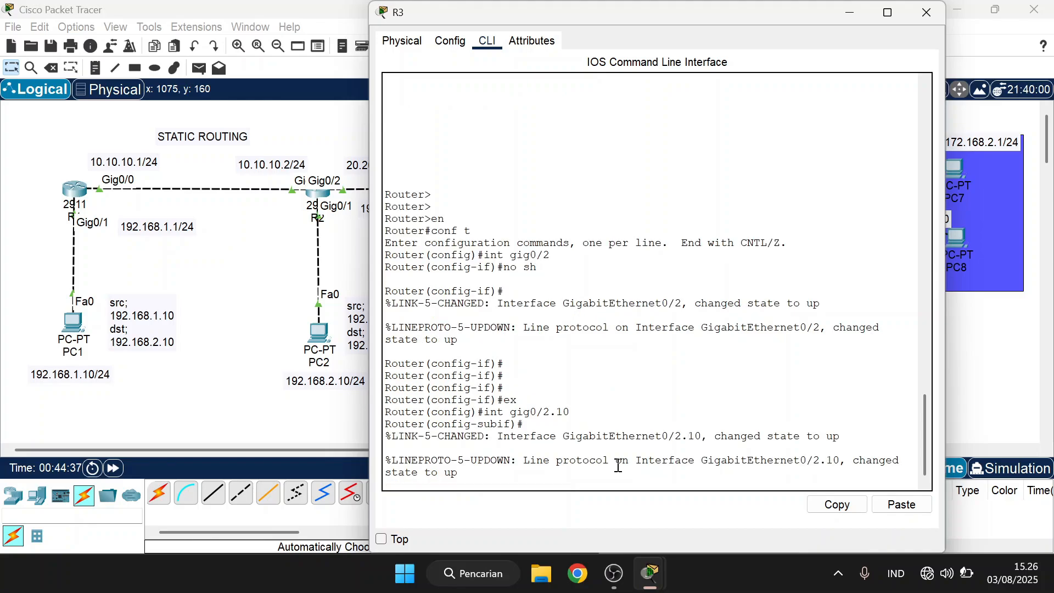
{"action": "key", "text": "Return"}
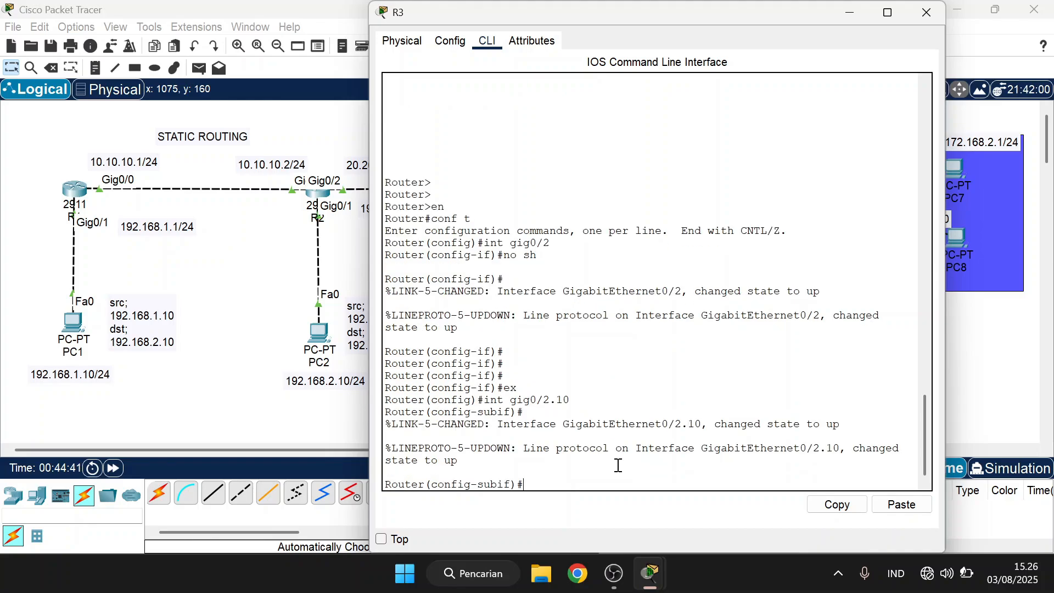
{"action": "type", "text": "encap d"}
{"action": "key", "text": "Tab"}
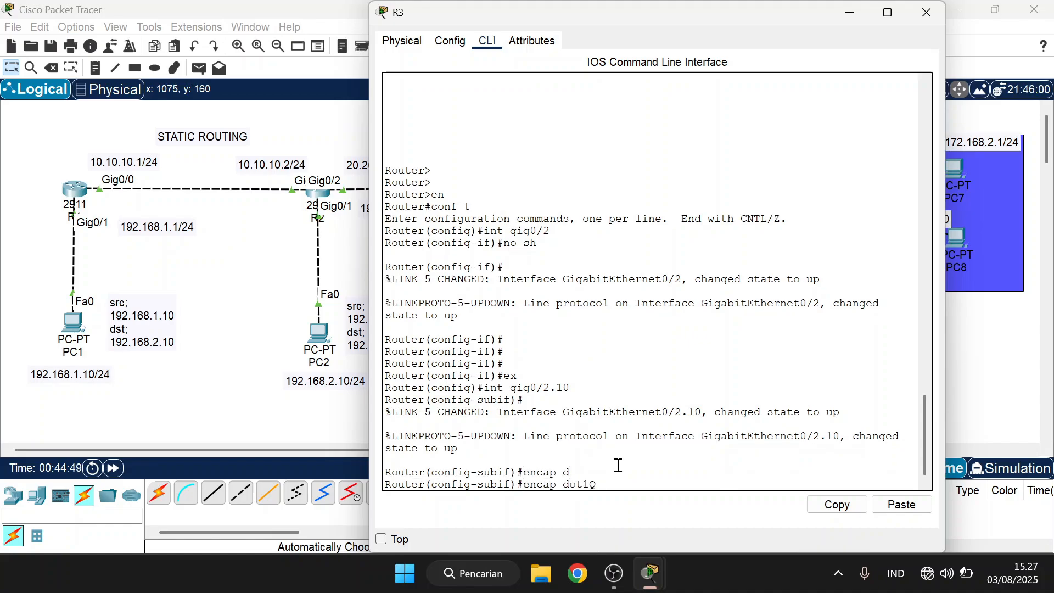
{"action": "type", "text": "10"}
{"action": "key", "text": "Return"}
Step: Assign IP address 172.168.1.1 with mask 255.255.255.0 to subinterface gig0/2.10 and exit to global configuration mode
{"action": "type", "text": "ip ad"}
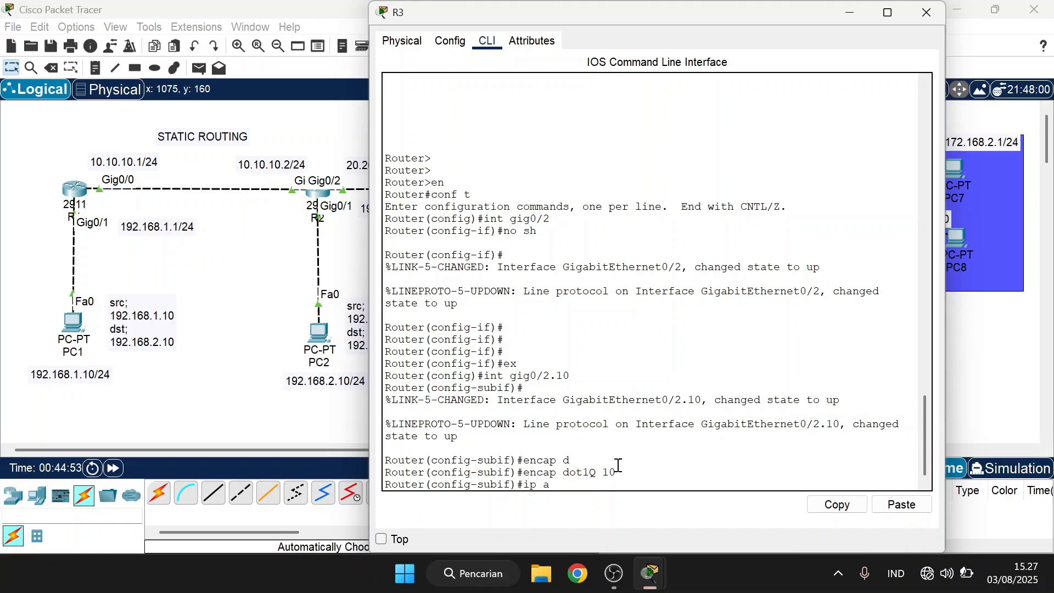
{"action": "key", "text": "Tab"}
{"action": "type", "text": "19"}
{"action": "key", "text": "BackSpace"}
{"action": "type", "text": "72.168"}
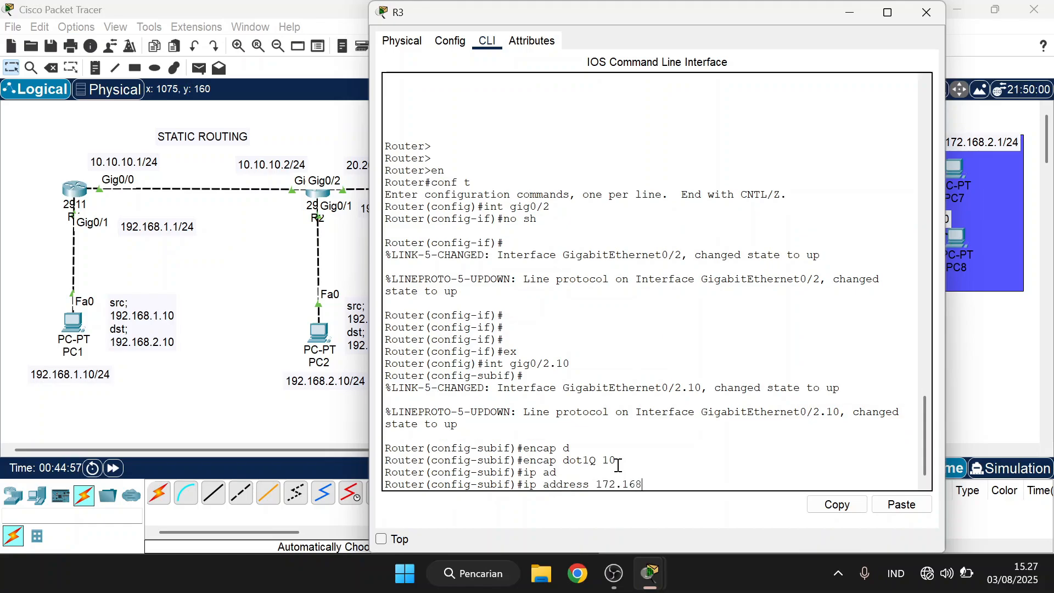
{"action": "type", "text": ".1.1 255.255.25"}
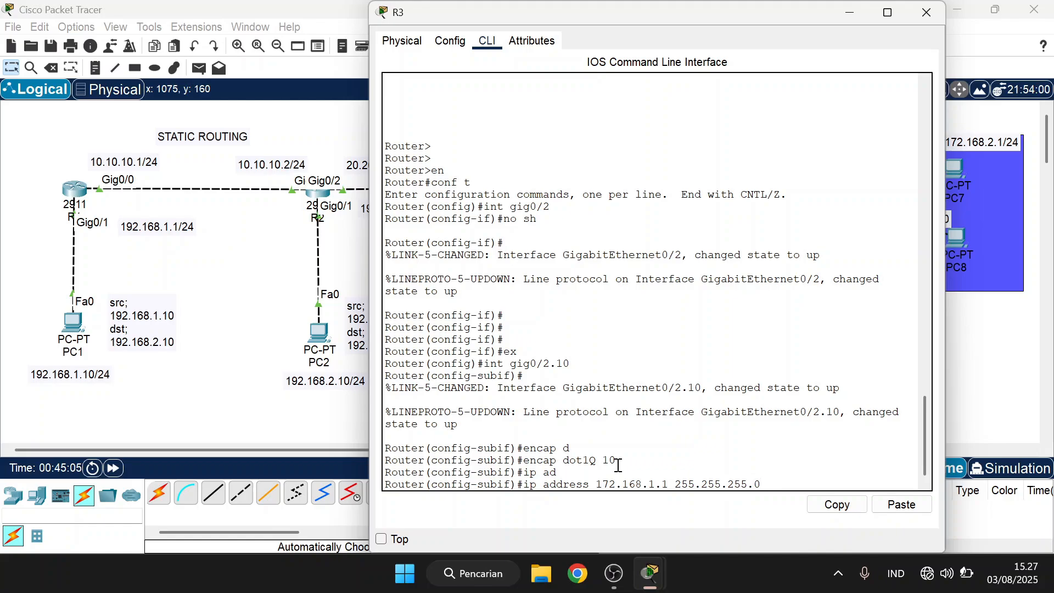
{"action": "type", "text": "5.0"}
{"action": "key", "text": "Return"}
{"action": "type", "text": "ex"}
{"action": "key", "text": "Return"}
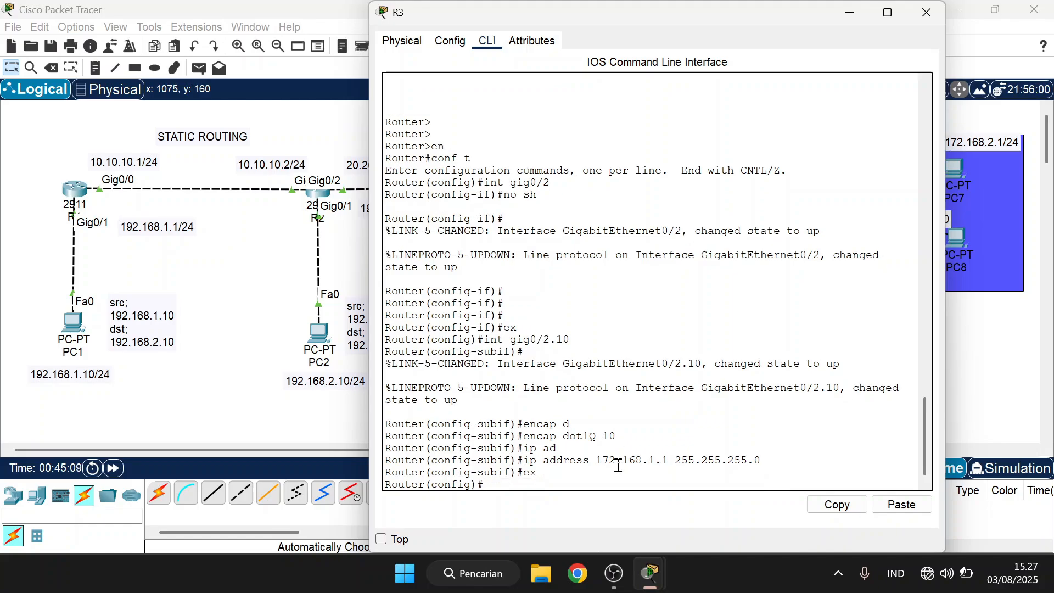
Step: Create subinterface gig0/2.20 on R3 with dot1Q encapsulation for VLAN 20
{"action": "type", "text": "gig0/2.20"}
{"action": "key", "text": "Return"}
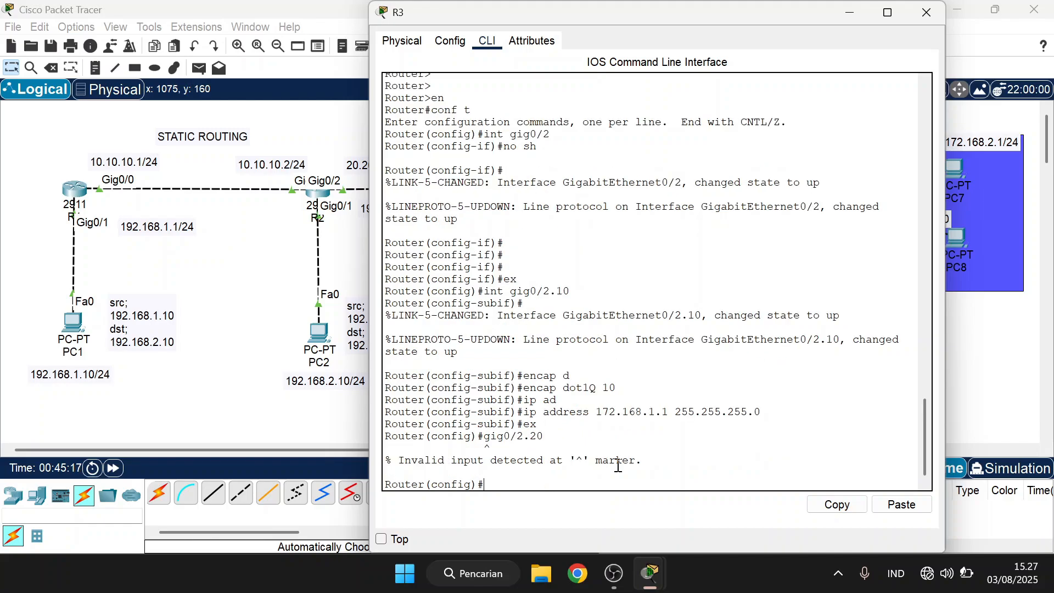
{"action": "type", "text": "int gig"}
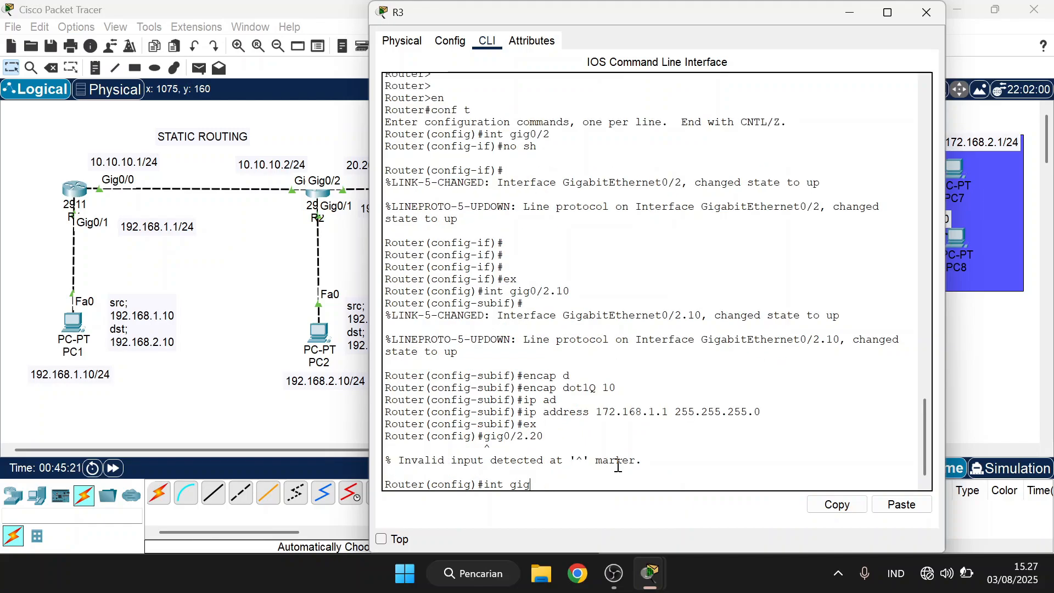
{"action": "type", "text": "0/2.20"}
{"action": "key", "text": "Return"}
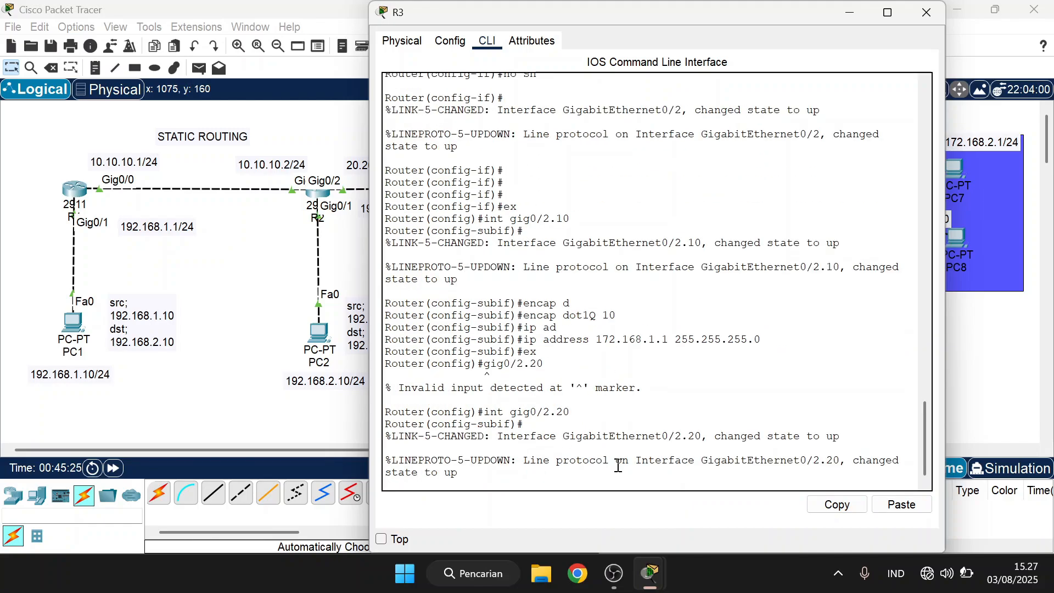
{"action": "type", "text": "config-subif)#enc"}
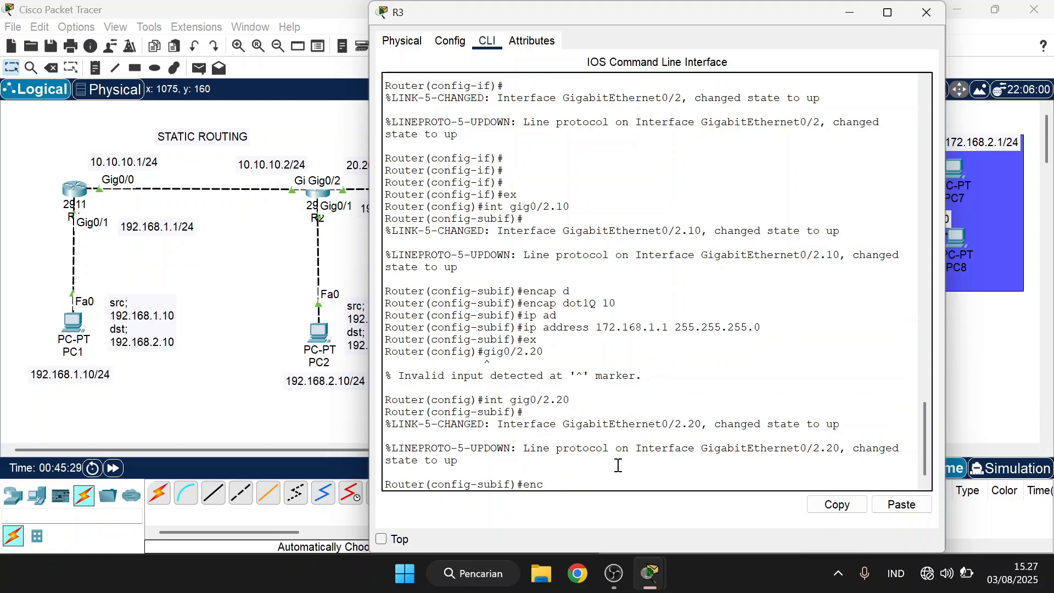
{"action": "key", "text": "Return"}
{"action": "type", "text": "enc dot1Q 20"}
{"action": "key", "text": "Return"}
Step: Assign IP address 172.168.2.1 with mask 255.255.255.0 to subinterface gig0/2.20 and exit to global configuration mode
{"action": "type", "text": "ip ad"}
{"action": "key", "text": "Return"}
{"action": "type", "text": "ip address "}
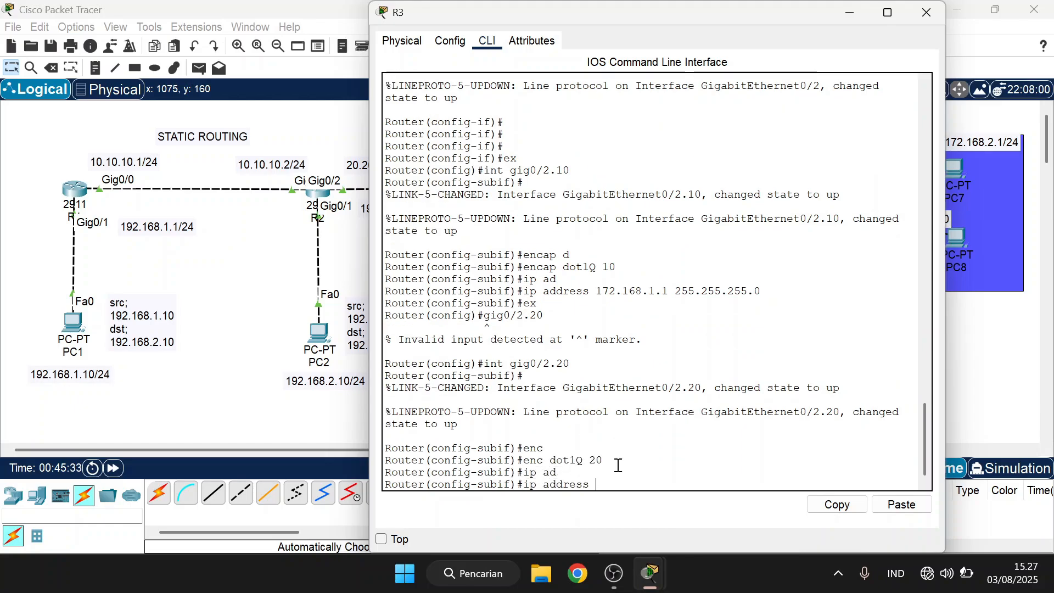
{"action": "type", "text": "172.168."}
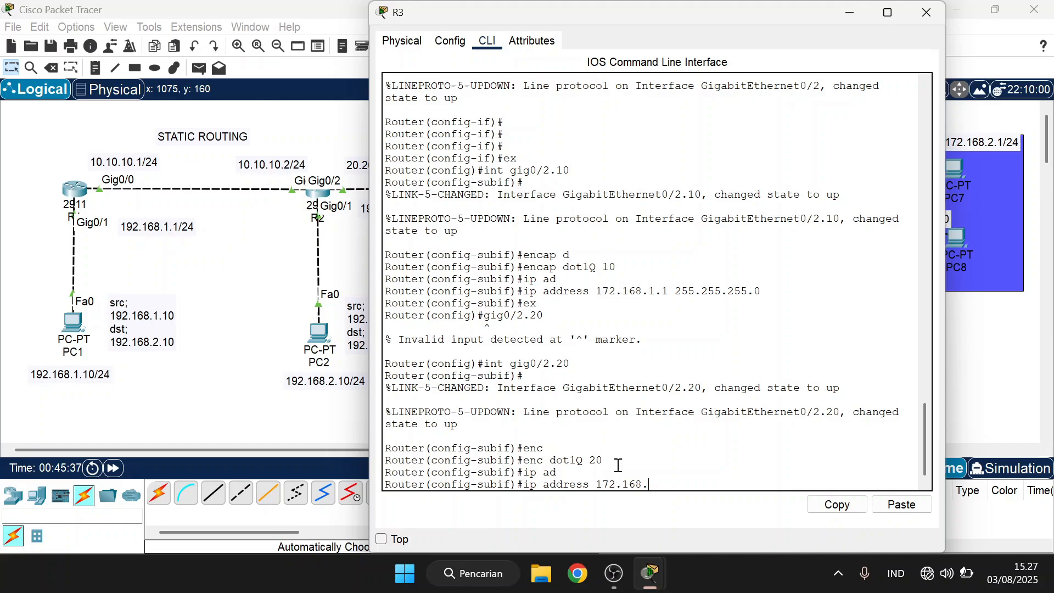
{"action": "type", "text": "2.1 255.255"}
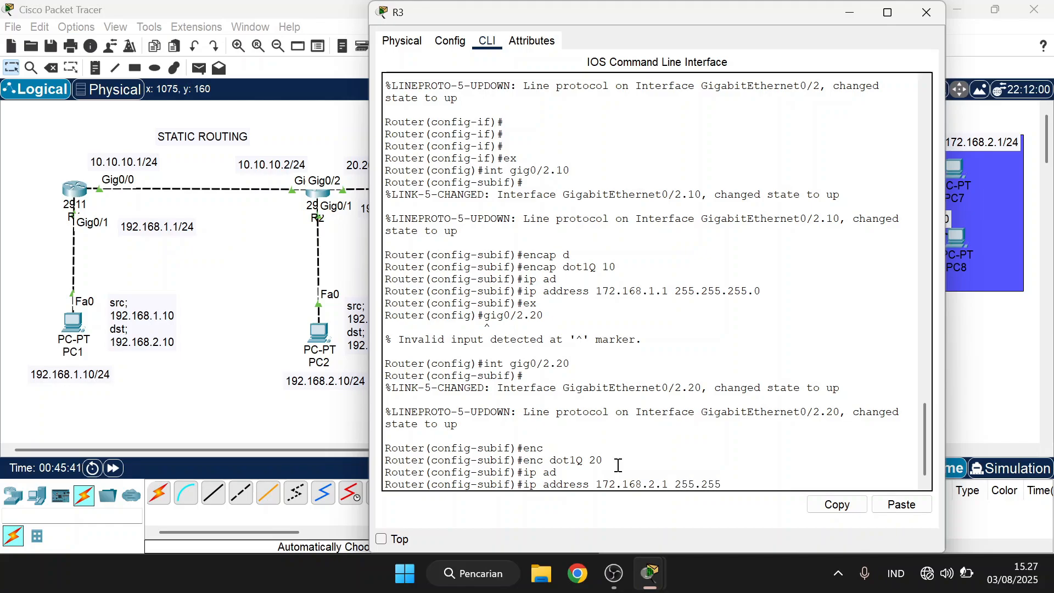
{"action": "type", "text": ".255.0"}
{"action": "key", "text": "Return"}
{"action": "type", "text": "ex"}
{"action": "key", "text": "Return"}
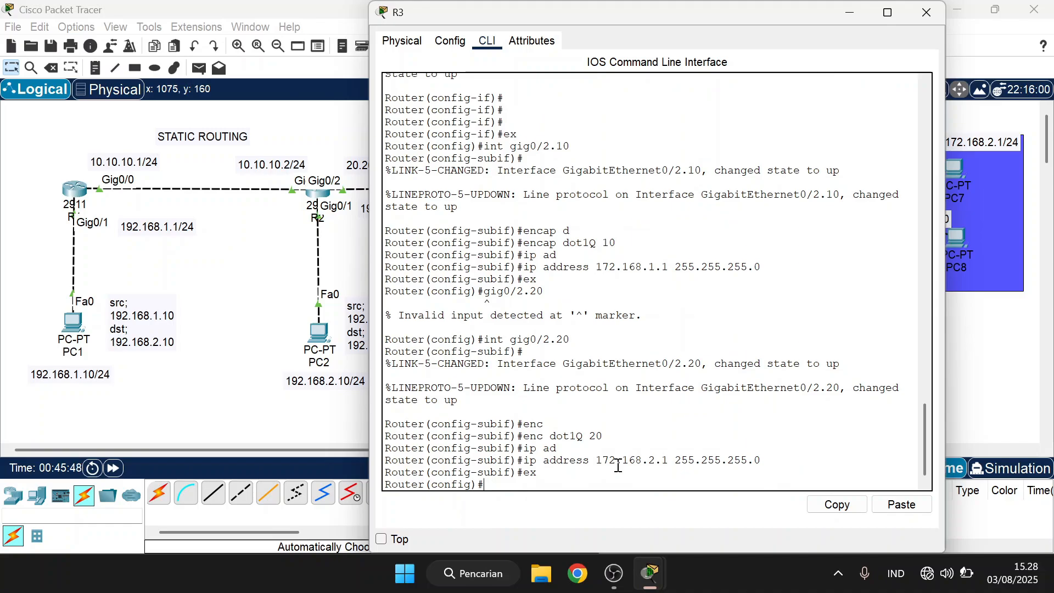
Step: Run "do sh ip int br" to check the addresses and status of R3's two subinterfaces, and close the router's window
{"action": "type", "text": "do sh ip int br"}
{"action": "key", "text": "Return"}
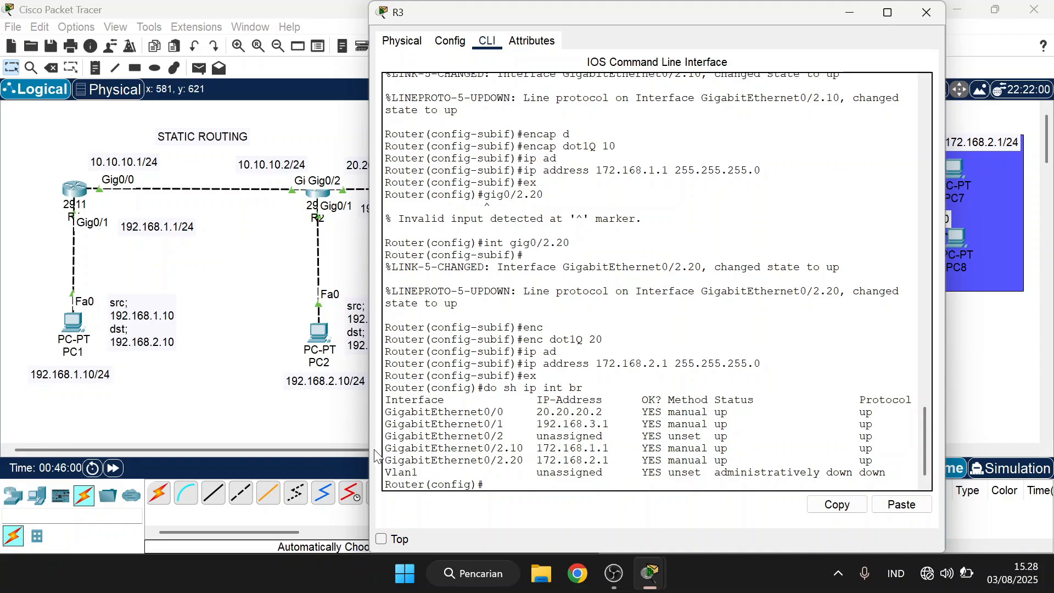
{"action": "left_click_drag", "start_coordinate": [911, 469], "coordinate": [378, 449]}
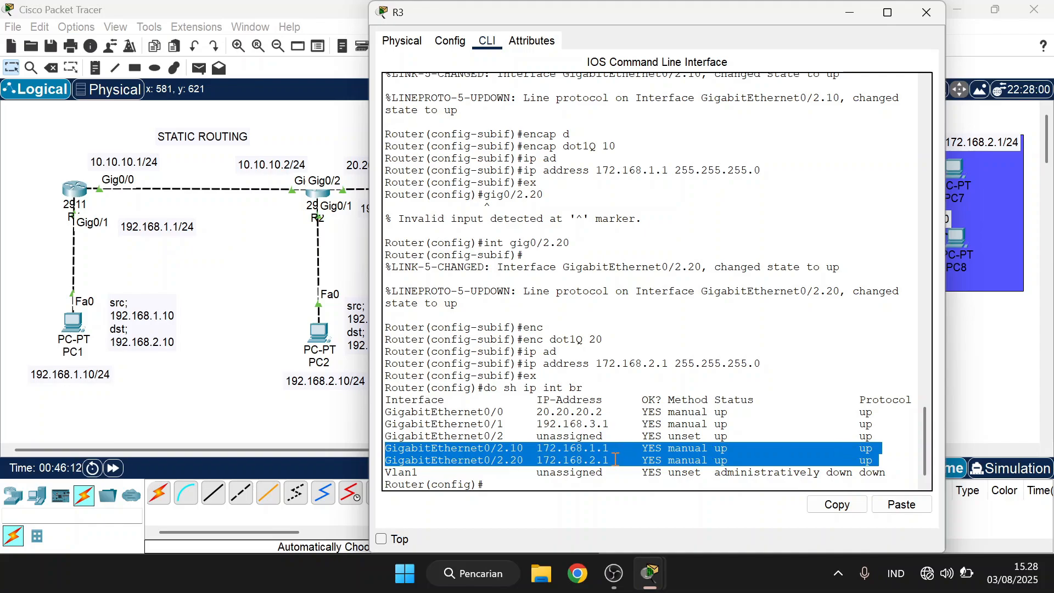
{"action": "left_click", "coordinate": [592, 481]}
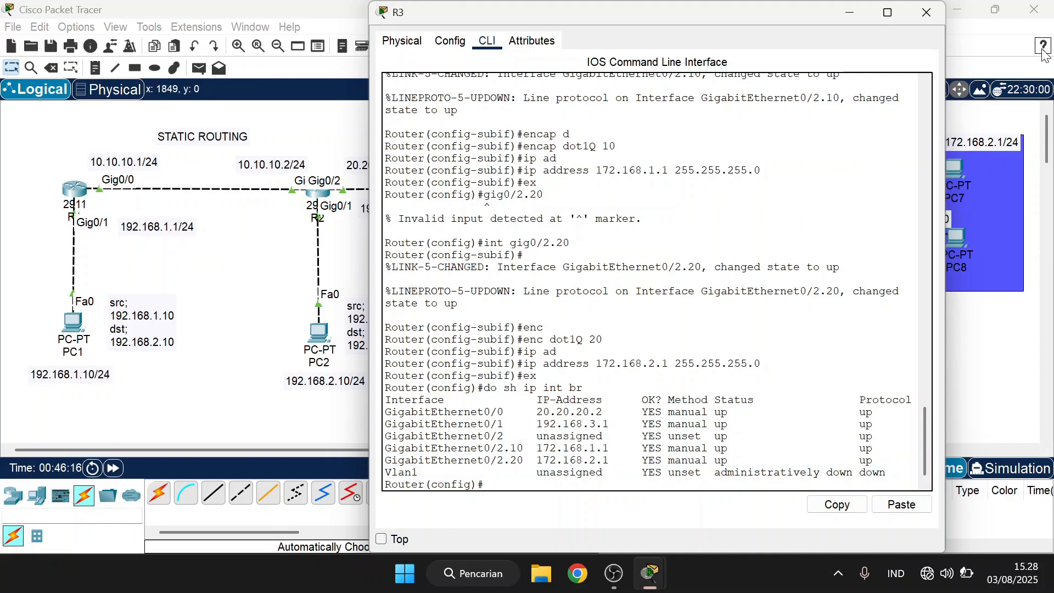
{"action": "left_click", "coordinate": [926, 13]}
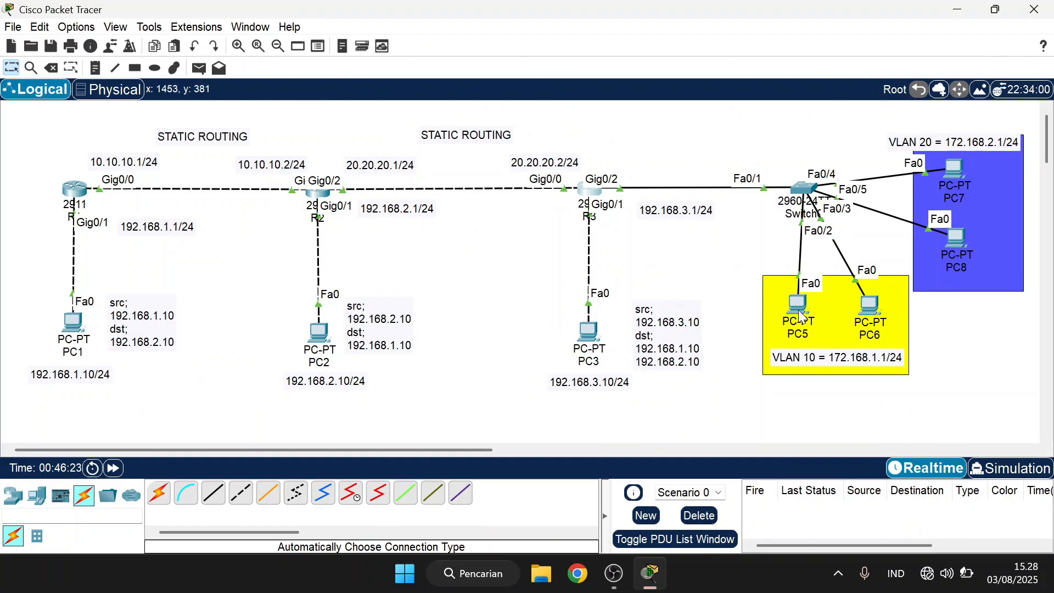
Step: Try to rename the device PC5 as PC1
{"action": "mouse_move", "coordinate": [800, 307]}
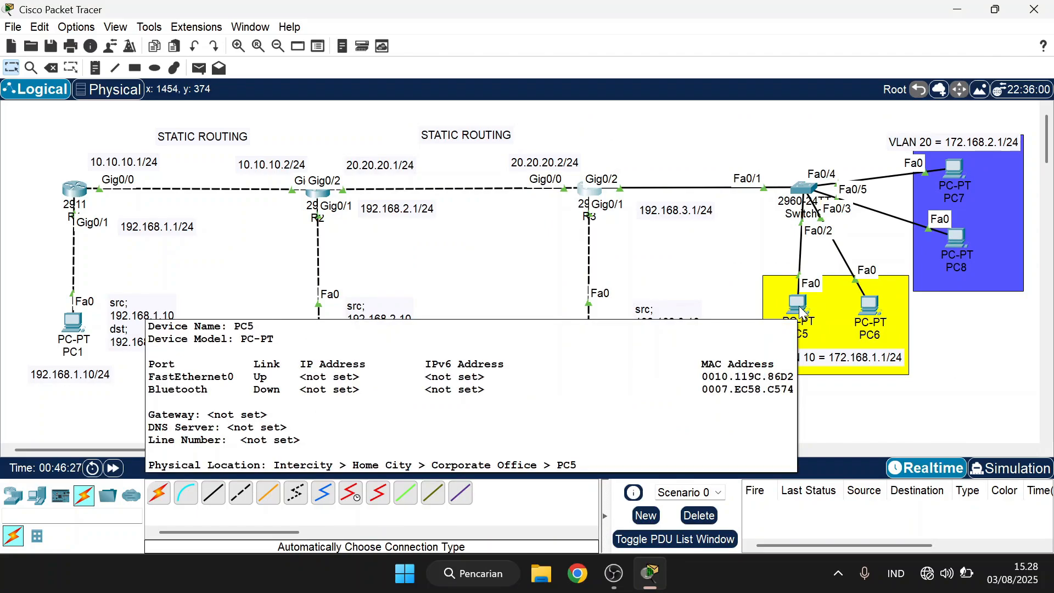
{"action": "left_click", "coordinate": [810, 334]}
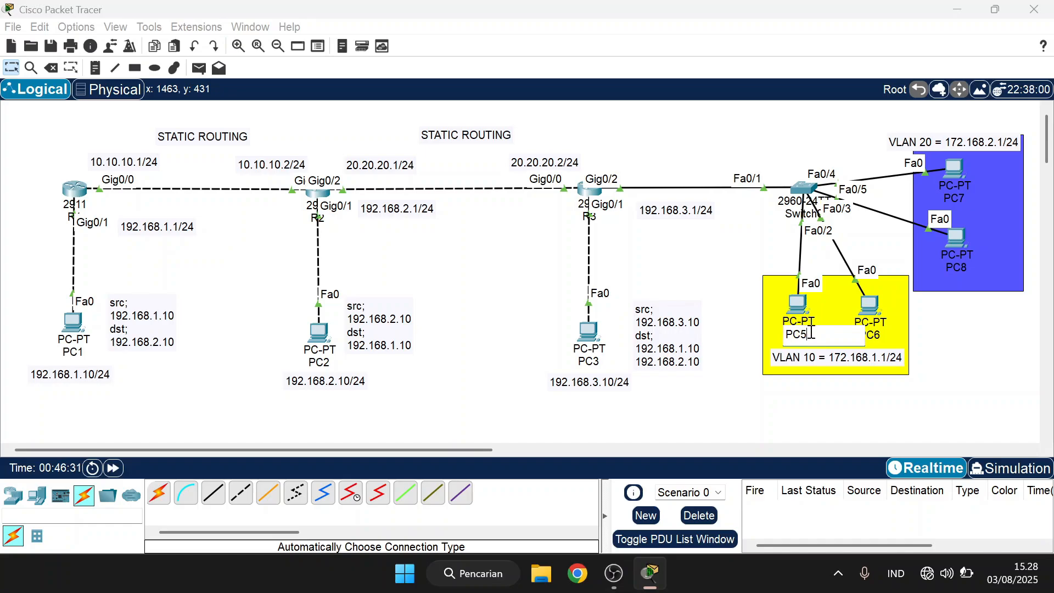
{"action": "left_click", "coordinate": [1011, 361]}
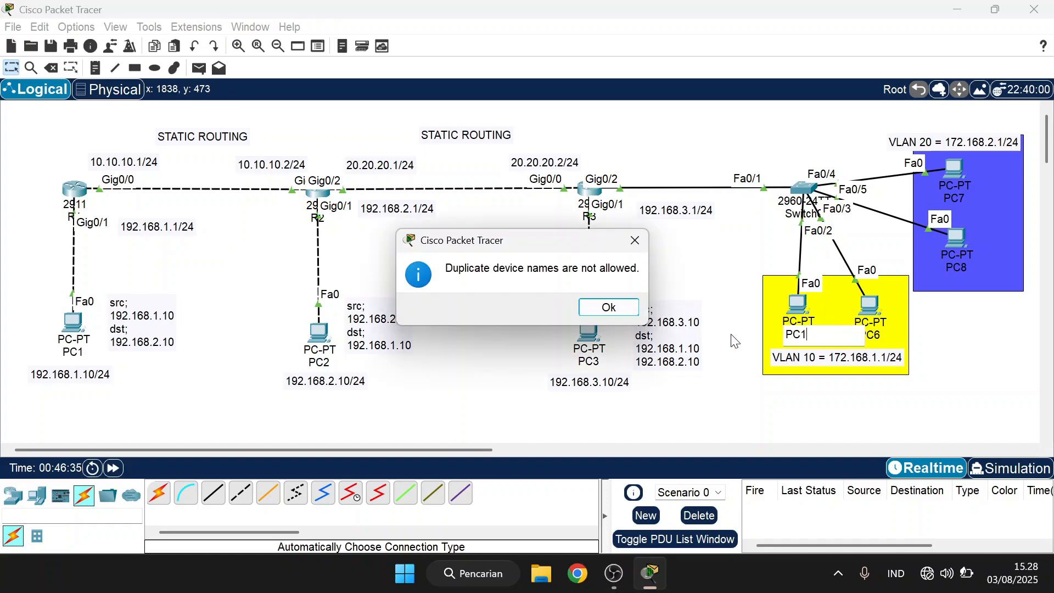
{"action": "left_click", "coordinate": [634, 241]}
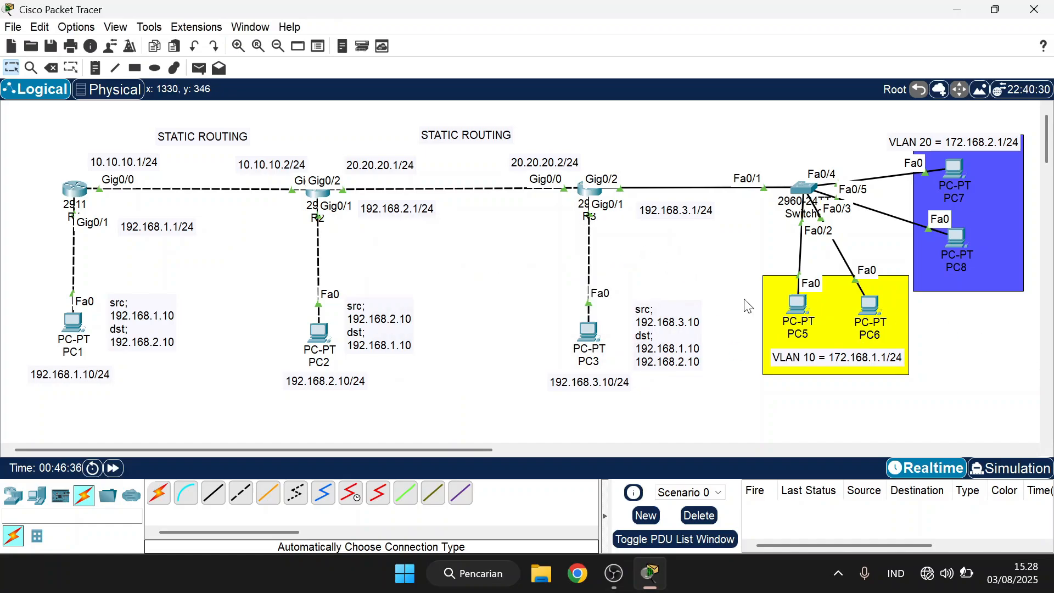
Step: Set PC5's static IPv4 address to 172.168.1.2 with subnet mask 255.255.255.0 in its IP configuration
{"action": "left_click", "coordinate": [797, 305]}
{"action": "left_click", "coordinate": [498, 41]}
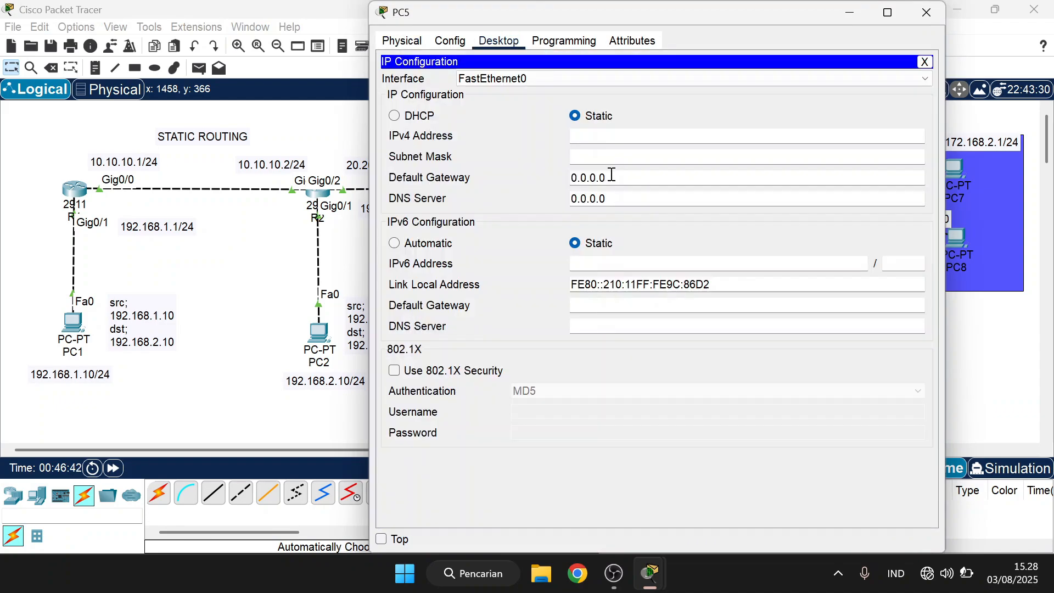
{"action": "left_click", "coordinate": [690, 136]}
{"action": "type", "text": "172.168.1.2"}
{"action": "left_click", "coordinate": [690, 158]}
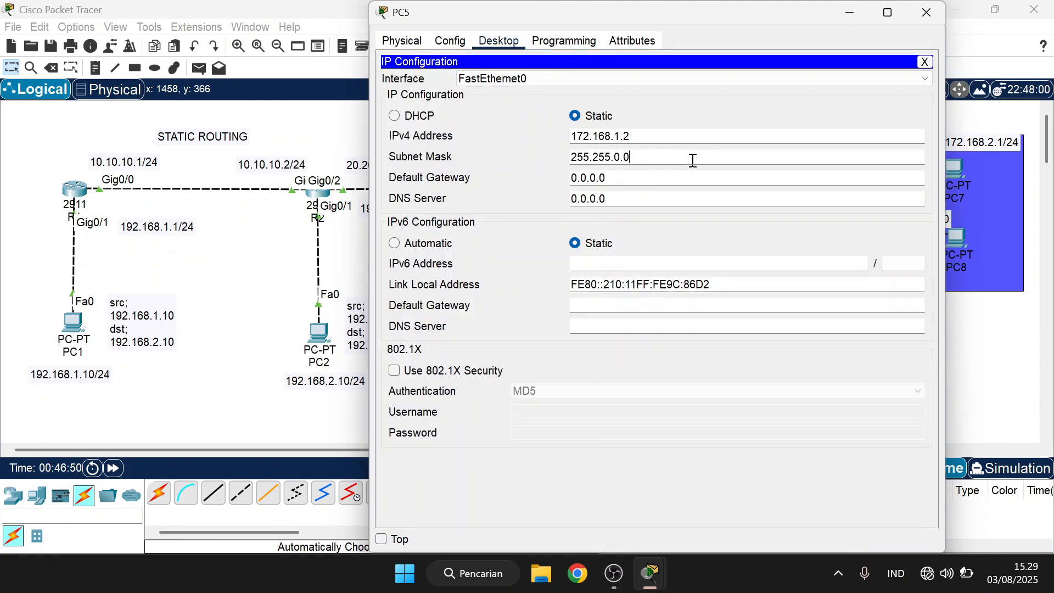
{"action": "key", "text": "BackSpace"}
{"action": "key", "text": "BackSpace"}
{"action": "key", "text": "BackSpace"}
{"action": "type", "text": "255."}
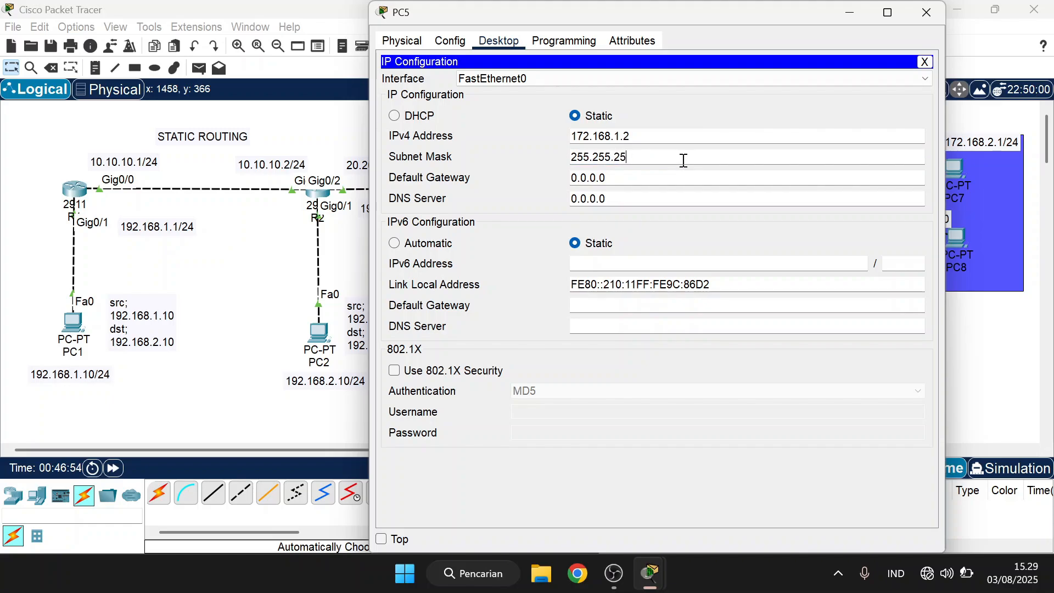
{"action": "type", "text": "0"}
{"action": "key", "text": "Tab"}
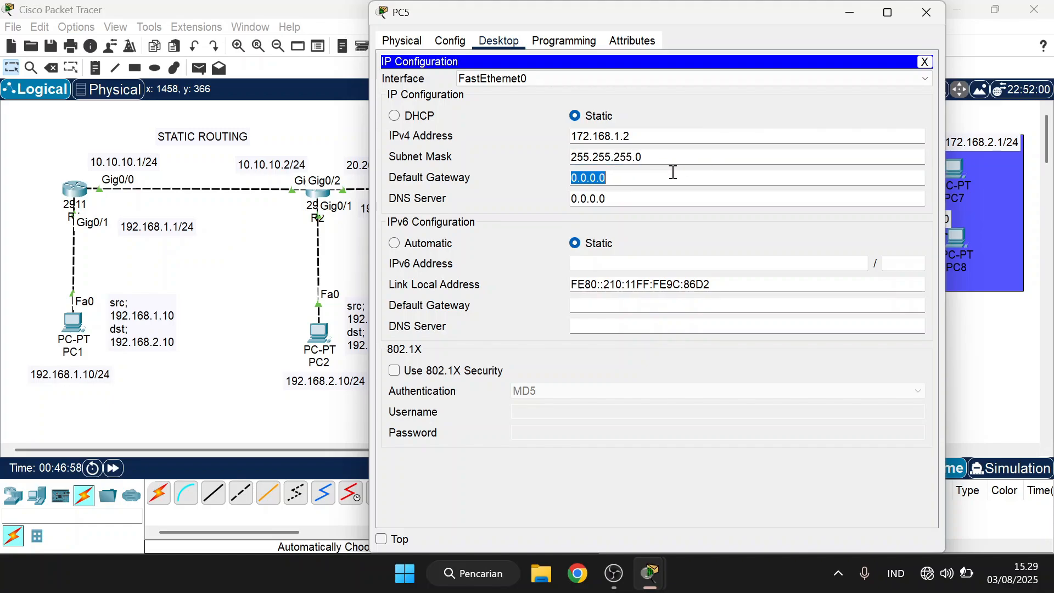
Step: Set PC5's default gateway to 172.168.1.1, copy that address, and close the PC's window
{"action": "type", "text": "172.168.1.1"}
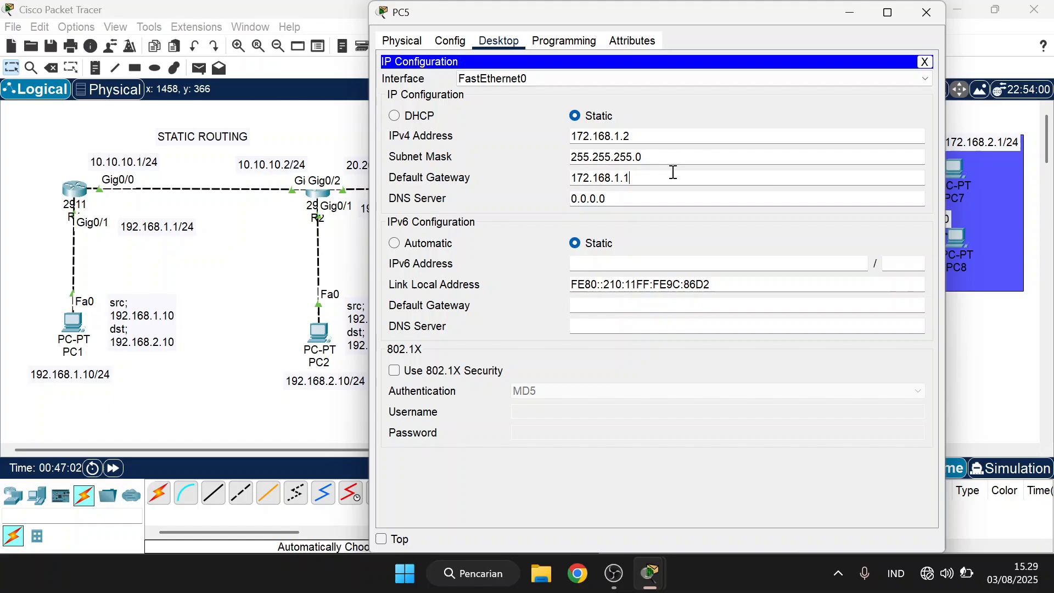
{"action": "key", "text": "ctrl+a"}
{"action": "key", "text": "ctrl+c"}
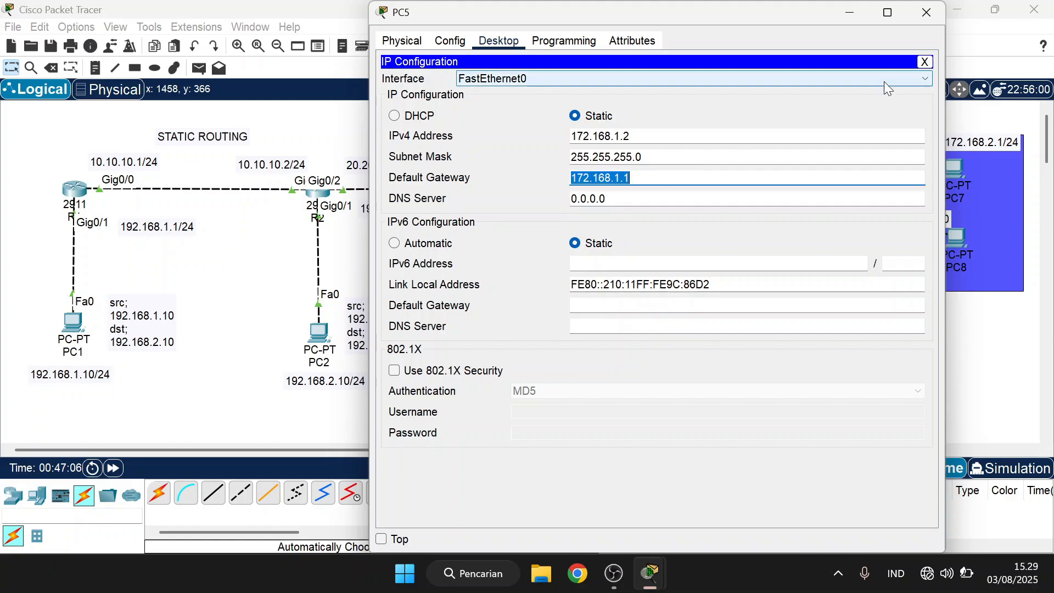
{"action": "left_click", "coordinate": [927, 12]}
Step: Open PC6's IP configuration and paste 172.168.1.1 as its default gateway
{"action": "left_click", "coordinate": [871, 301]}
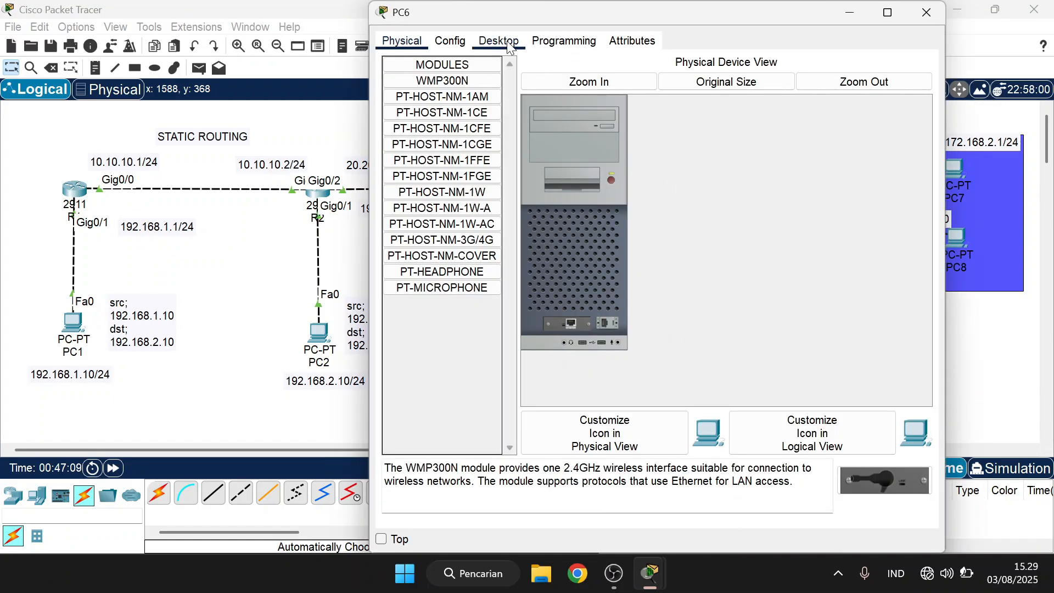
{"action": "left_click", "coordinate": [488, 41]}
{"action": "left_click", "coordinate": [429, 93]}
{"action": "left_click", "coordinate": [680, 180]}
{"action": "key", "text": "ctrl+a"}
{"action": "key", "text": "ctrl+v"}
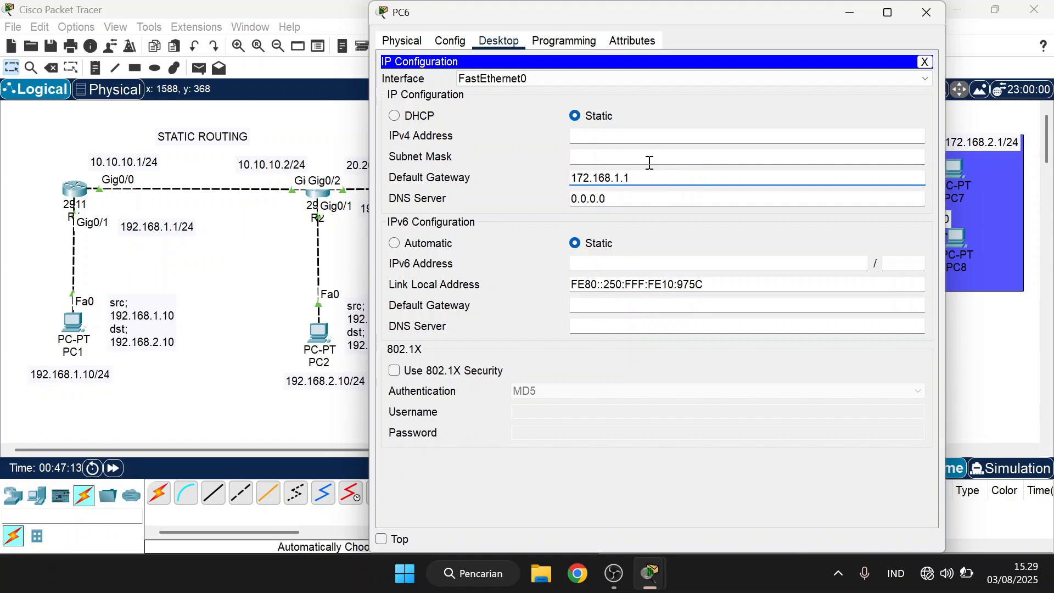
Step: Set PC6's IPv4 address to 172.168.1.3 with subnet mask 255.255.255.0, and close the PC's window
{"action": "left_click", "coordinate": [657, 140]}
{"action": "key", "text": "ctrl+v"}
{"action": "key", "text": "BackSpace"}
{"action": "type", "text": "3"}
{"action": "left_click", "coordinate": [778, 155]}
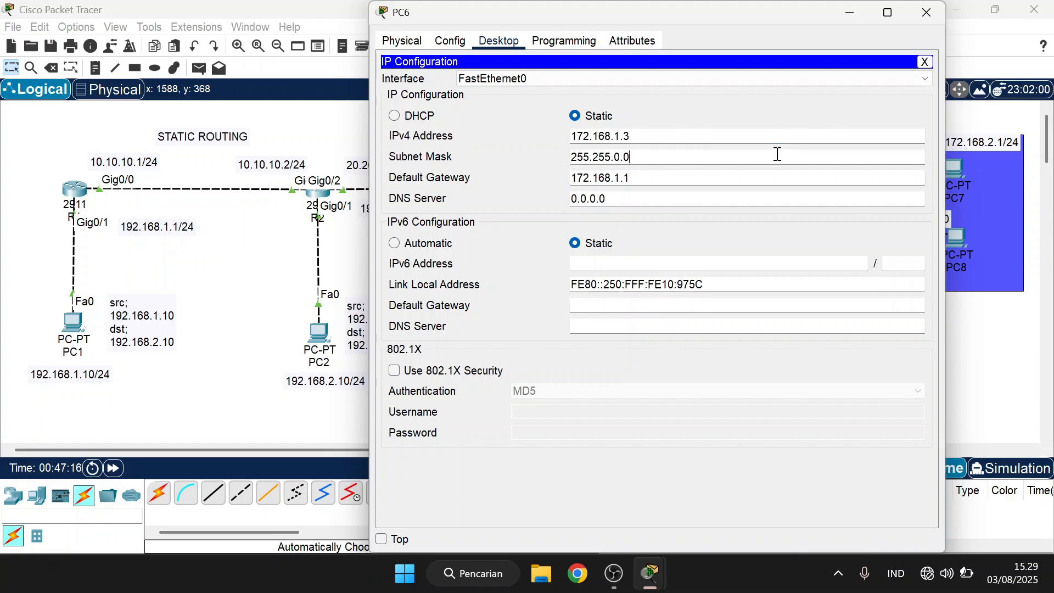
{"action": "type", "text": "255.255"}
{"action": "key", "text": "BackSpace"}
{"action": "key", "text": "BackSpace"}
{"action": "key", "text": "BackSpace"}
{"action": "type", "text": "0"}
{"action": "left_click", "coordinate": [926, 12]}
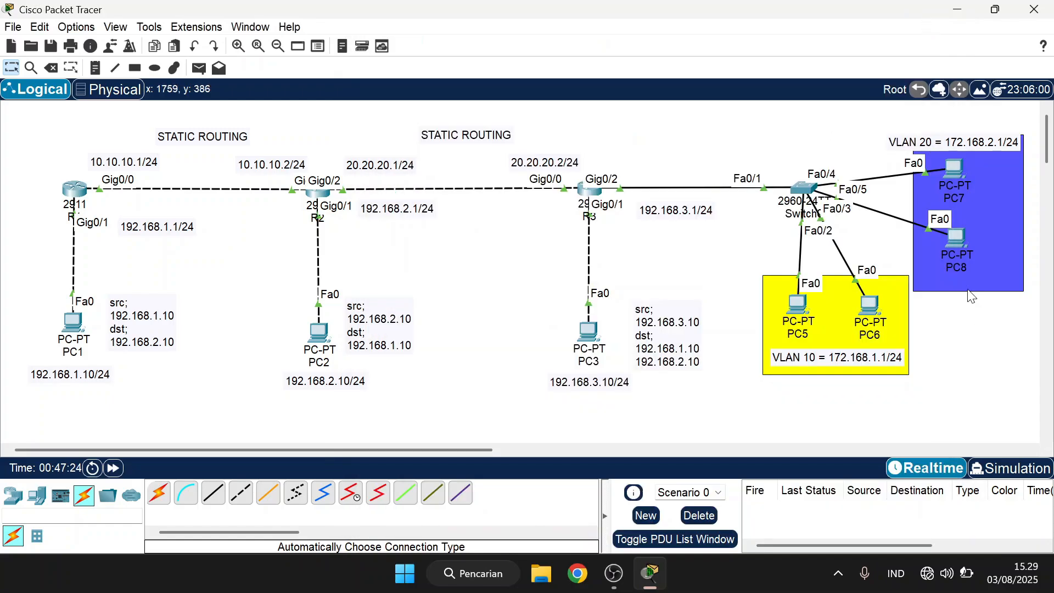
Step: Set PC7's static IPv4 address to 172.168.2.2 with subnet mask 255.255.255.0 in its IP configuration
{"action": "left_click", "coordinate": [957, 176]}
{"action": "left_click", "coordinate": [497, 41]}
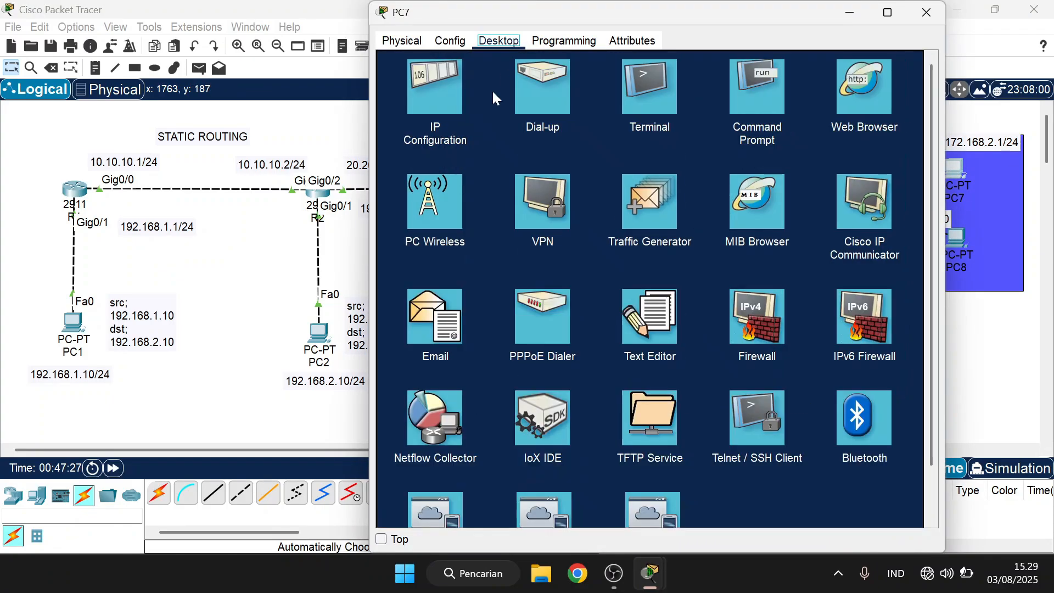
{"action": "left_click", "coordinate": [467, 94]}
{"action": "left_click", "coordinate": [637, 131]}
{"action": "type", "text": "172.168."}
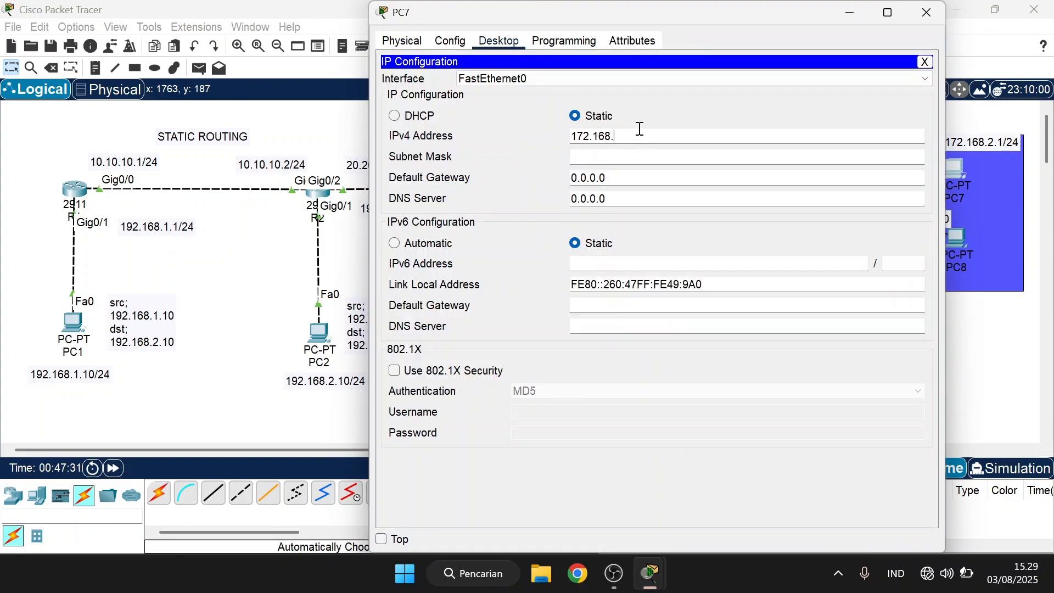
{"action": "type", "text": "1.12"}
{"action": "left_click", "coordinate": [643, 156]}
{"action": "key", "text": "BackSpace"}
{"action": "key", "text": "BackSpace"}
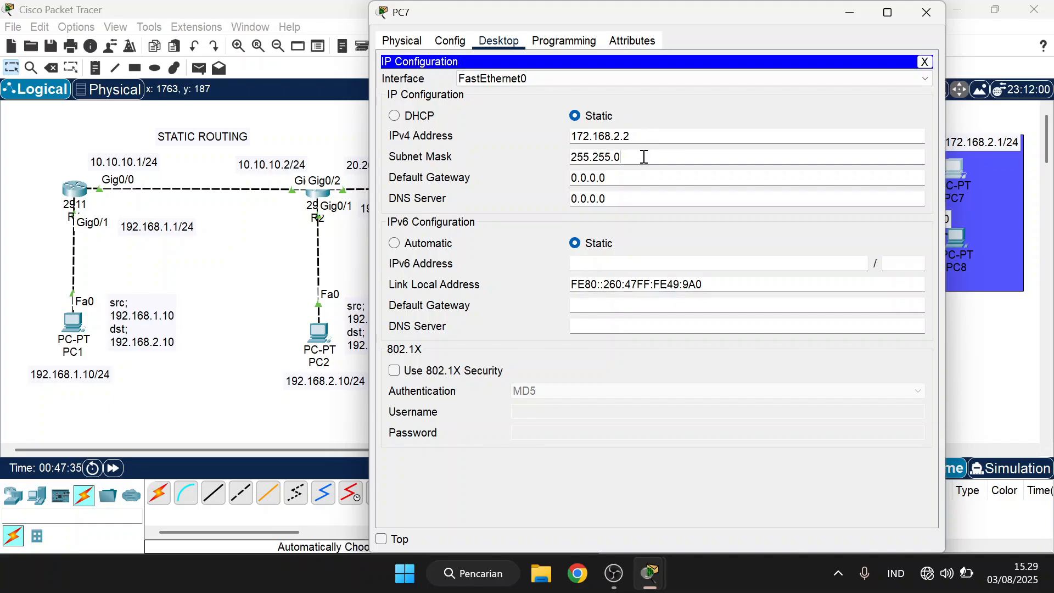
{"action": "type", "text": ".255."}
Step: Set PC7's default gateway to 172.168.2.1 by reusing its IPv4 address, copy the gateway address, and close the PC's window
{"action": "double_click", "coordinate": [642, 135]}
{"action": "key", "text": "ctrl+c"}
{"action": "left_click", "coordinate": [625, 181]}
{"action": "key", "text": "ctrl+a"}
{"action": "key", "text": "ctrl+v"}
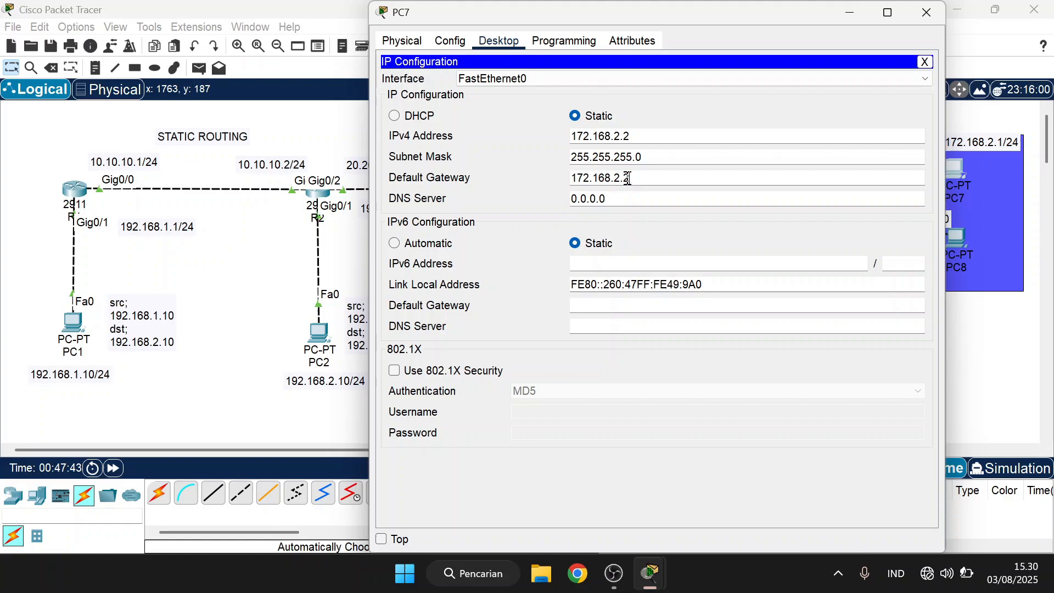
{"action": "key", "text": "ctrl+a"}
{"action": "key", "text": "ctrl+c"}
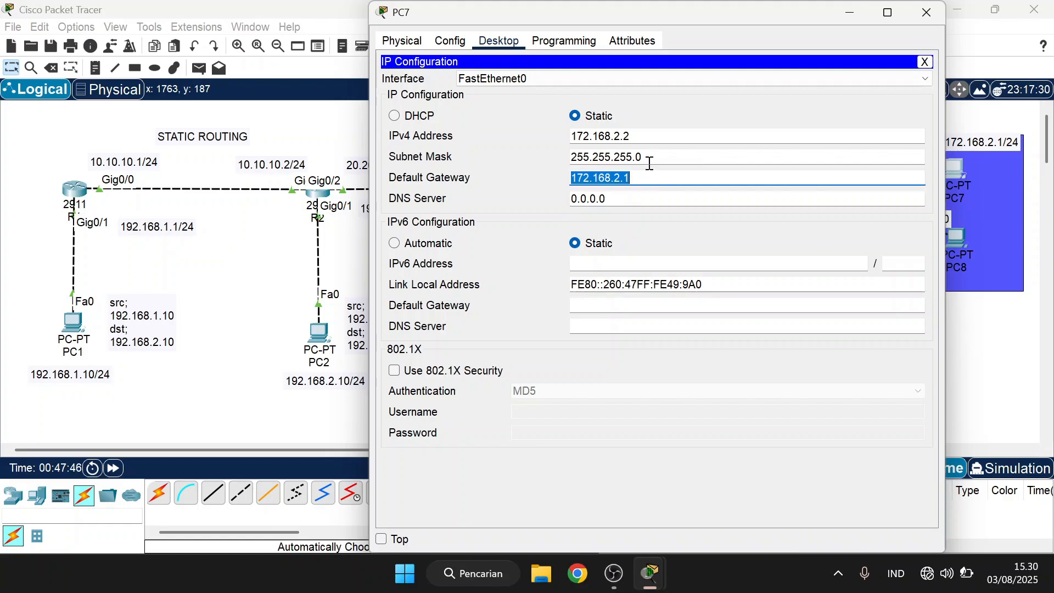
{"action": "left_click", "coordinate": [940, 20]}
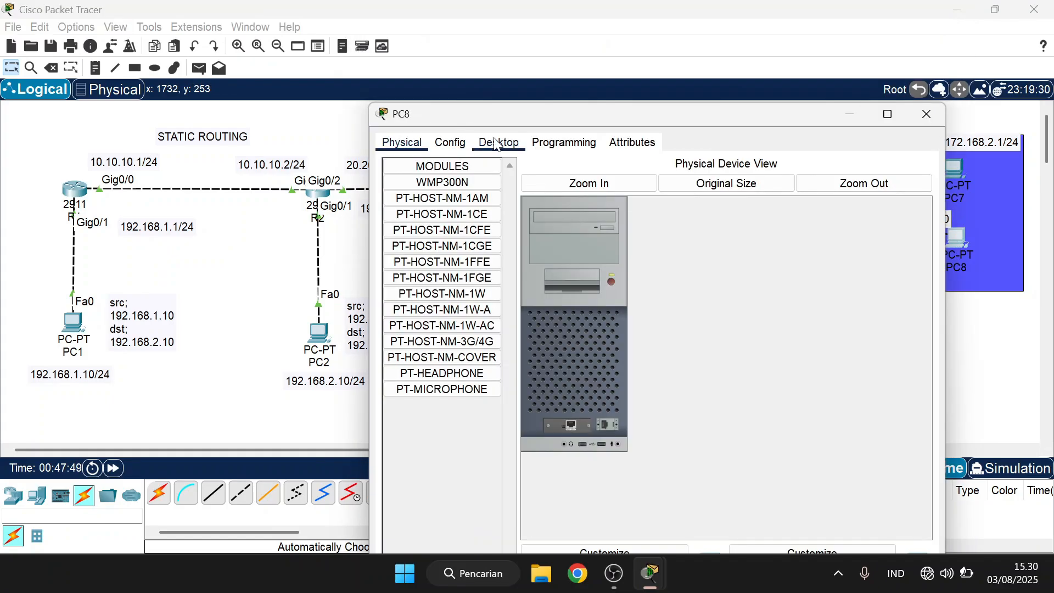
Step: Set PC8's static IPv4 address to 172.168.2.3 with subnet mask 255.255.255.0 in its IP configuration
{"action": "left_click", "coordinate": [499, 142]}
{"action": "left_click", "coordinate": [421, 198]}
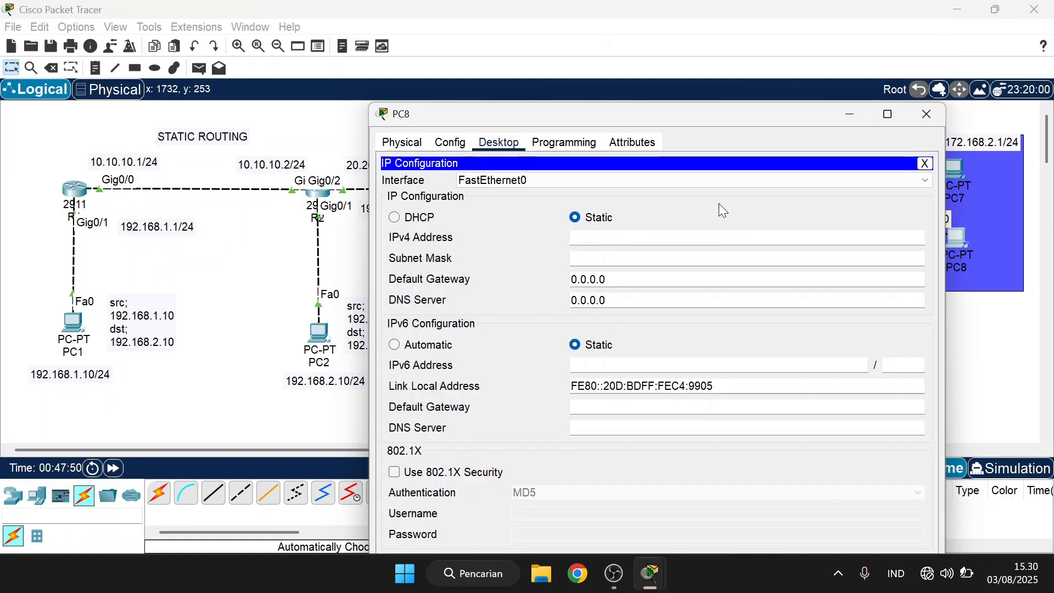
{"action": "left_click", "coordinate": [630, 237]}
{"action": "key", "text": "ctrl+v"}
{"action": "left_click", "coordinate": [648, 260]}
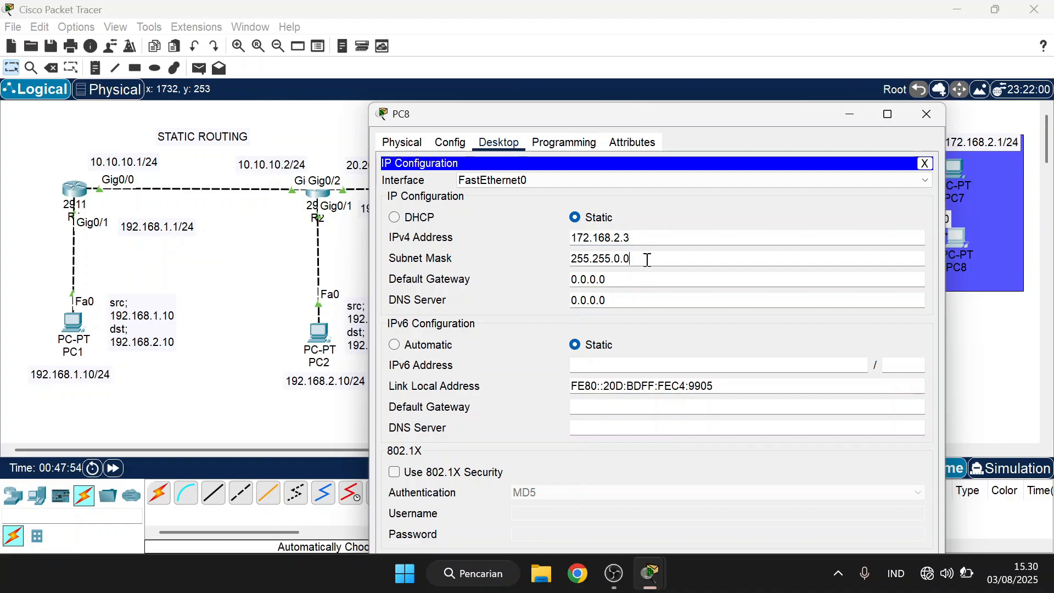
{"action": "key", "text": "BackSpace"}
{"action": "type", "text": "255."}
Step: Set PC8's default gateway to 172.168.2.1 and close the PC's window
{"action": "left_click", "coordinate": [650, 283]}
{"action": "type", "text": "172.168.2.1"}
{"action": "left_click", "coordinate": [926, 114]}
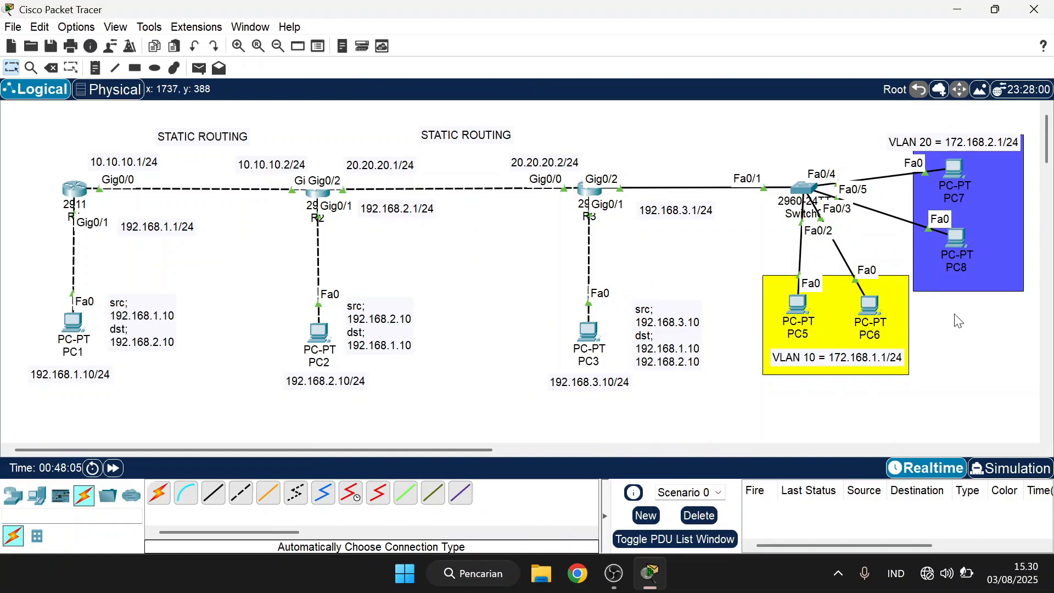
Step: Test connectivity within VLAN 10 by sending simple PDUs from PC5 to PC6 and from PC6 to PC5
{"action": "left_click_drag", "start_coordinate": [453, 450], "coordinate": [479, 450]}
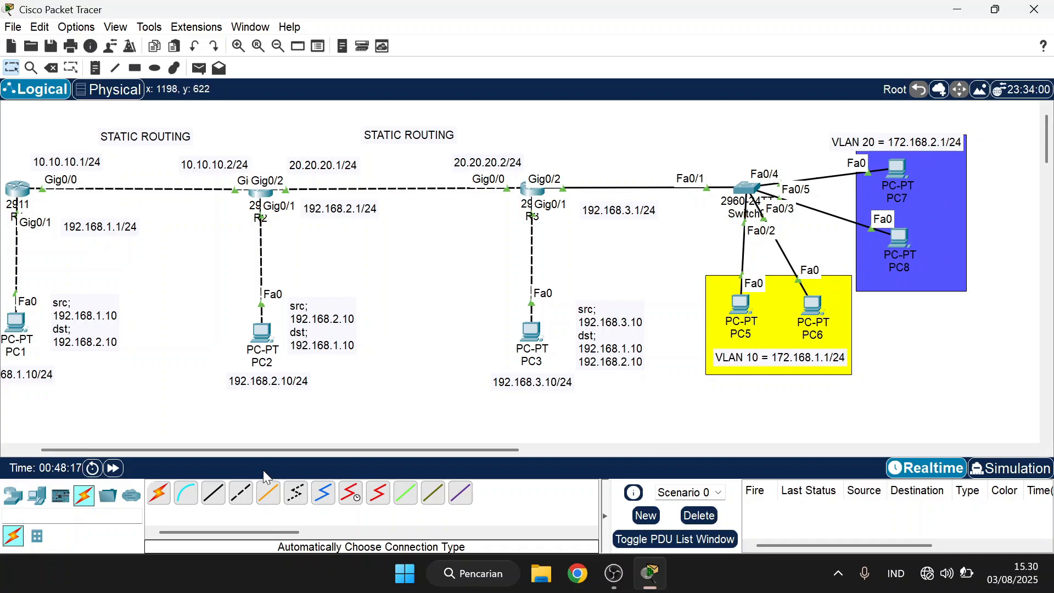
{"action": "left_click_drag", "start_coordinate": [352, 449], "coordinate": [326, 449]}
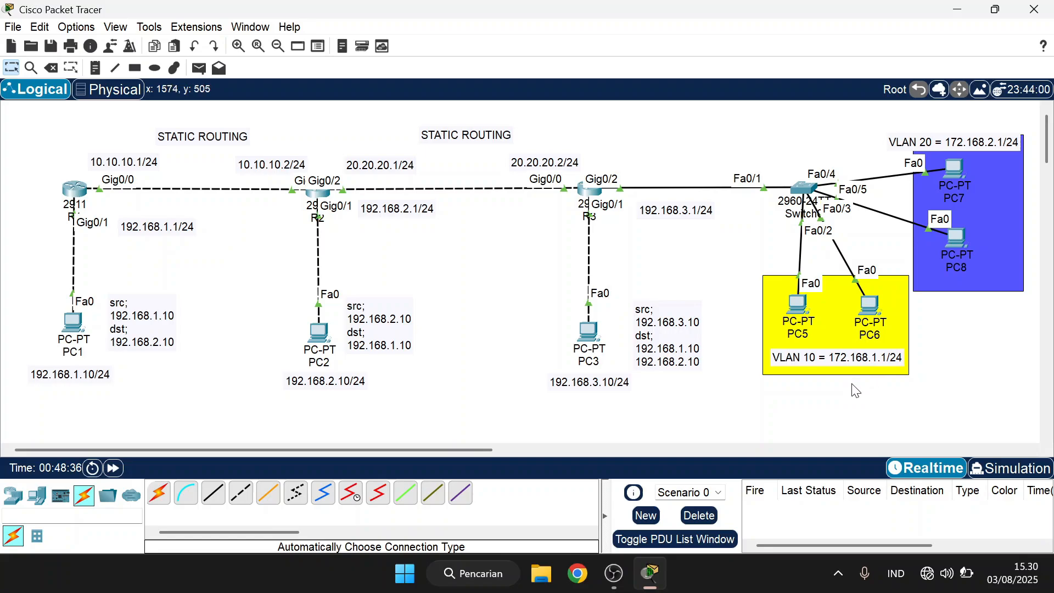
{"action": "left_click", "coordinate": [199, 68]}
{"action": "left_click", "coordinate": [798, 304]}
{"action": "left_click", "coordinate": [870, 305]}
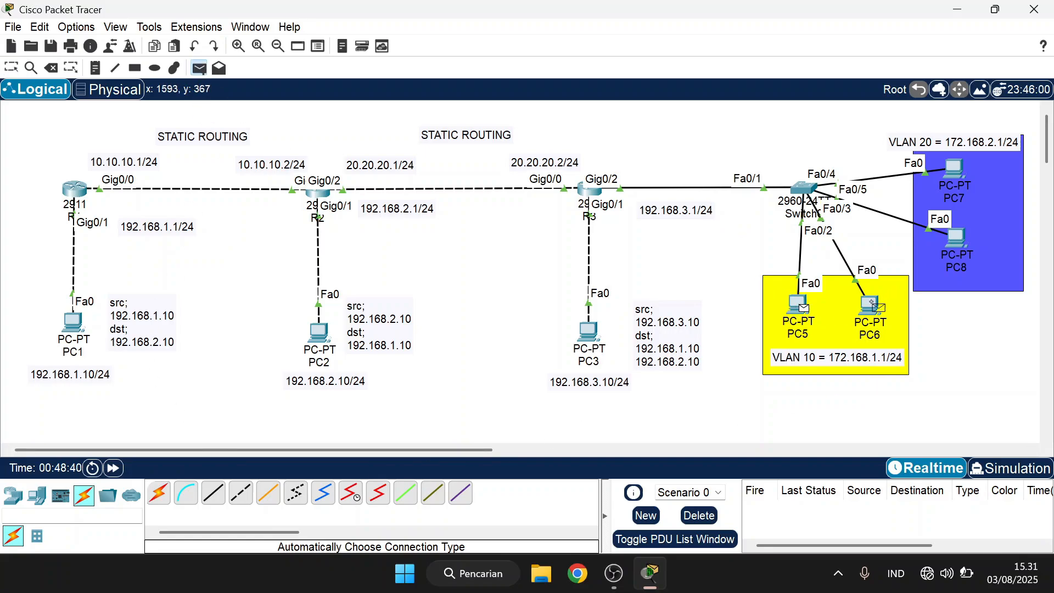
{"action": "left_click", "coordinate": [198, 68]}
{"action": "left_click", "coordinate": [870, 305]}
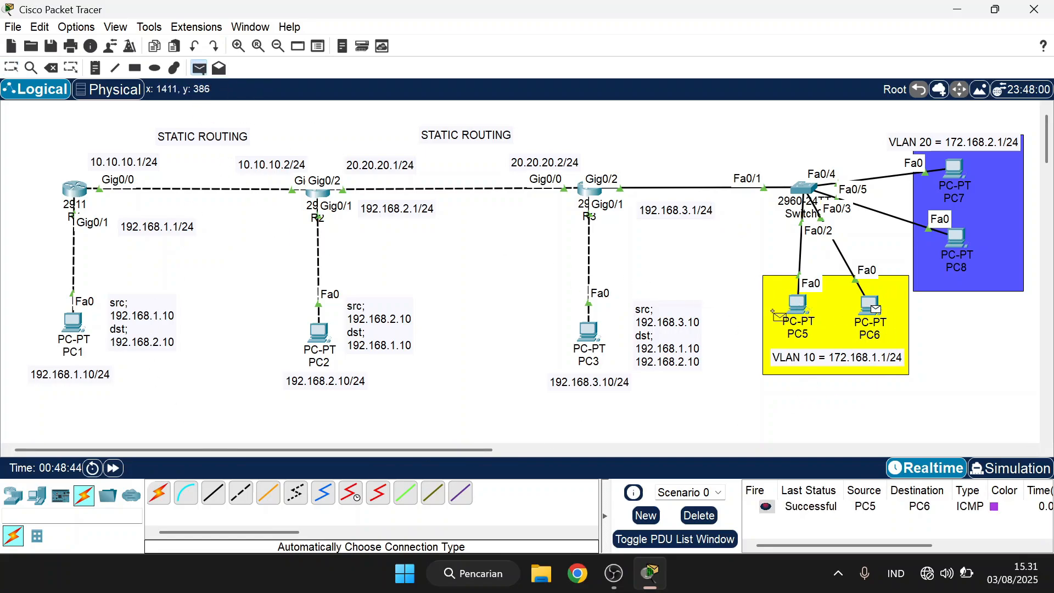
{"action": "left_click", "coordinate": [799, 304]}
Step: Test inter-VLAN connectivity by sending a simple PDU from PC5 to PC7 twice, clearing the PDU list after each attempt
{"action": "left_click", "coordinate": [199, 68]}
{"action": "left_click", "coordinate": [798, 305]}
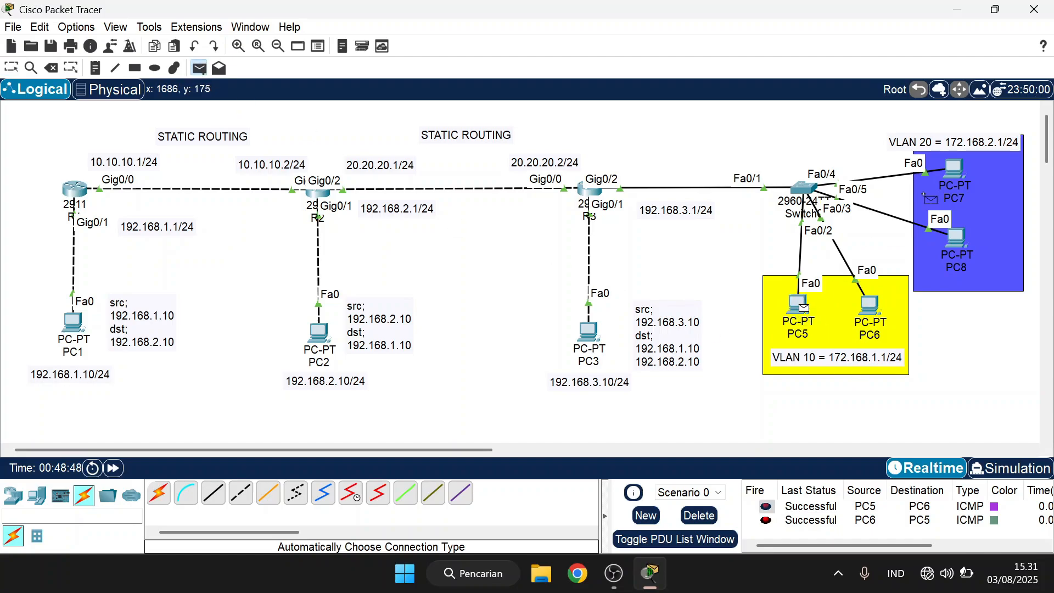
{"action": "left_click", "coordinate": [955, 170]}
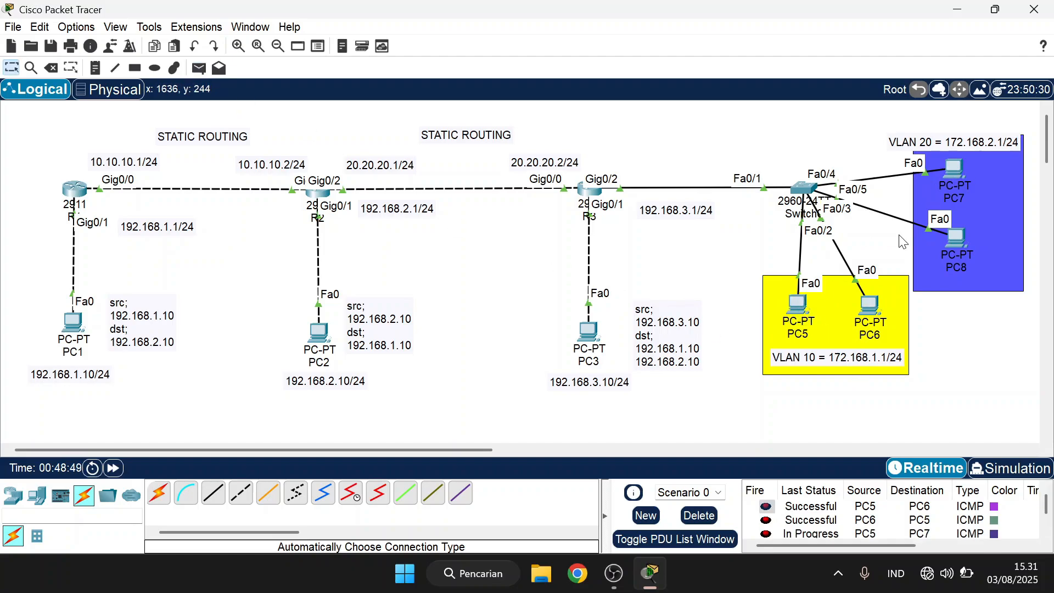
{"action": "left_click", "coordinate": [699, 515]}
{"action": "left_click", "coordinate": [199, 68]}
{"action": "left_click", "coordinate": [799, 305]}
{"action": "left_click", "coordinate": [955, 171]}
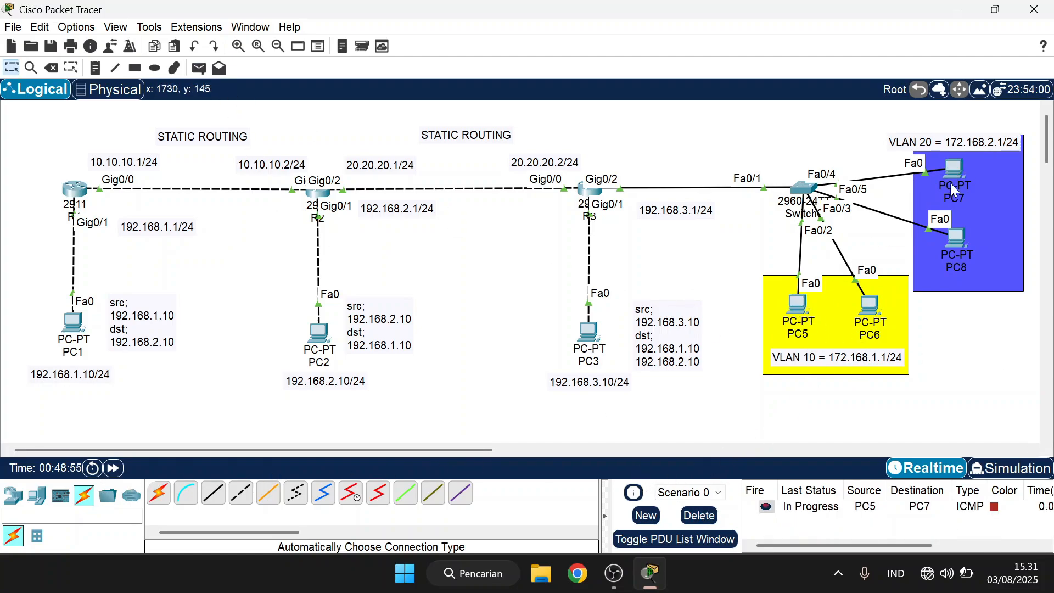
{"action": "left_click", "coordinate": [699, 516]}
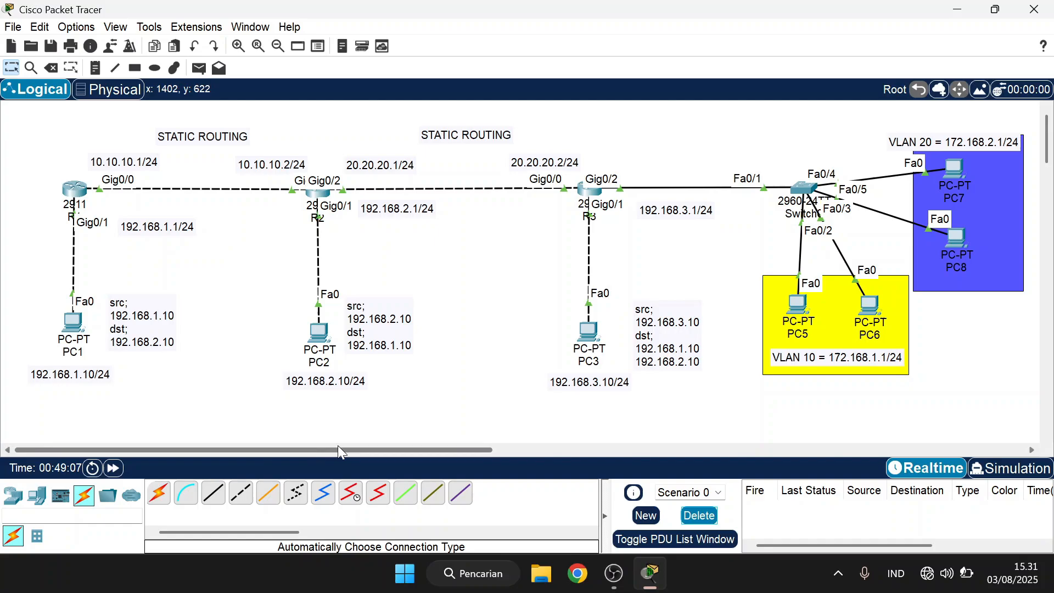
Step: Copy the STATIC ROUTING label between R2 and R3 and place the copy above the switch
{"action": "left_click_drag", "start_coordinate": [348, 447], "coordinate": [431, 449]}
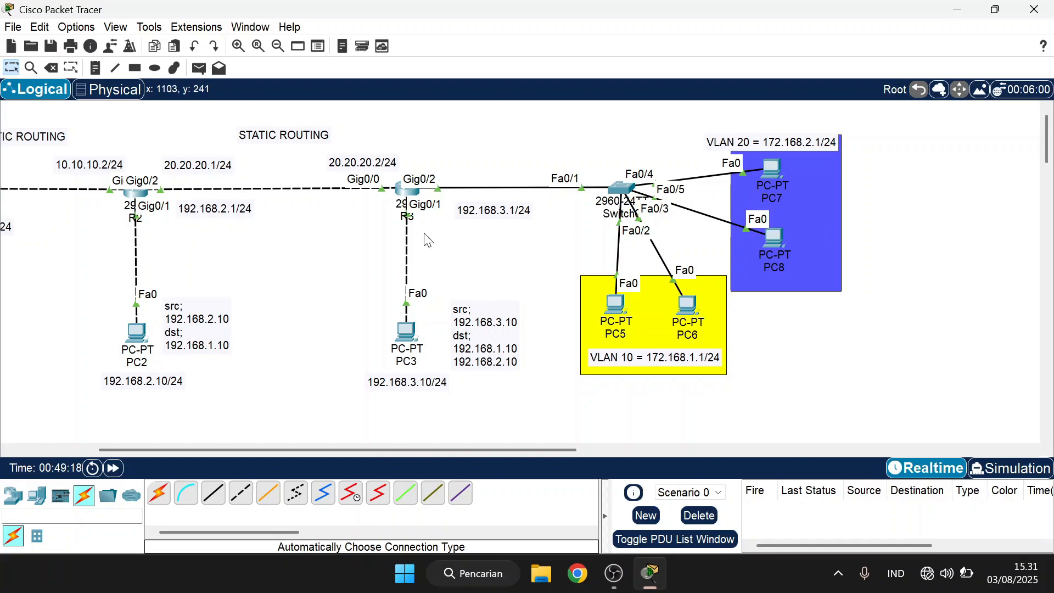
{"action": "left_click", "coordinate": [299, 143], "text": "ctrl"}
{"action": "left_click_drag", "start_coordinate": [365, 149], "coordinate": [648, 151]}
{"action": "left_click", "coordinate": [751, 318]}
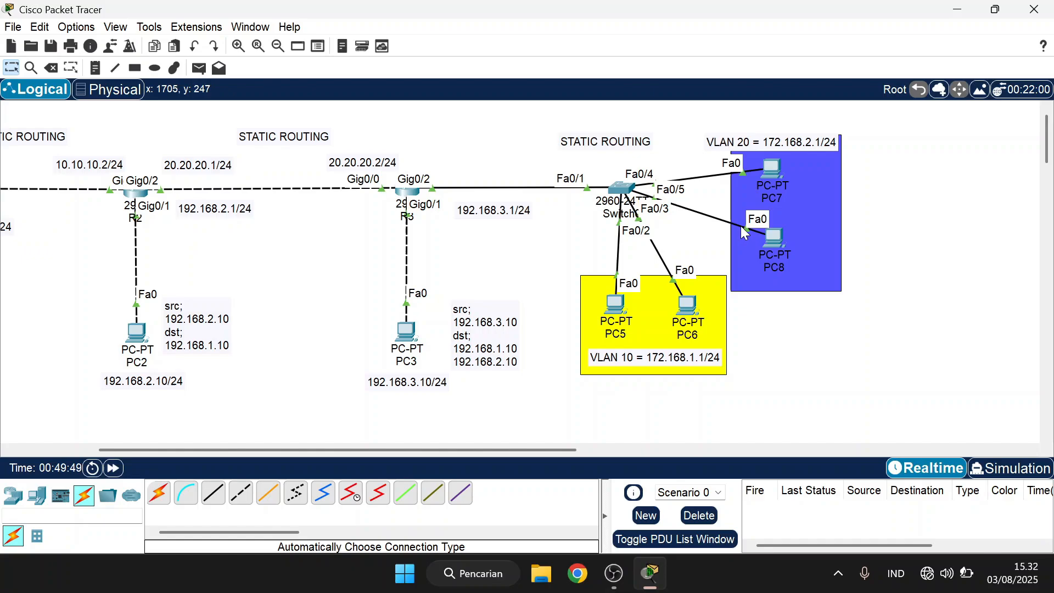
Step: Set interface fa0/1 on Switch0 to trunk mode in its CLI, exit the interface, and close the switch's window
{"action": "left_click", "coordinate": [623, 192]}
{"action": "key", "text": "Return"}
{"action": "key", "text": "Return"}
{"action": "key", "text": "Return"}
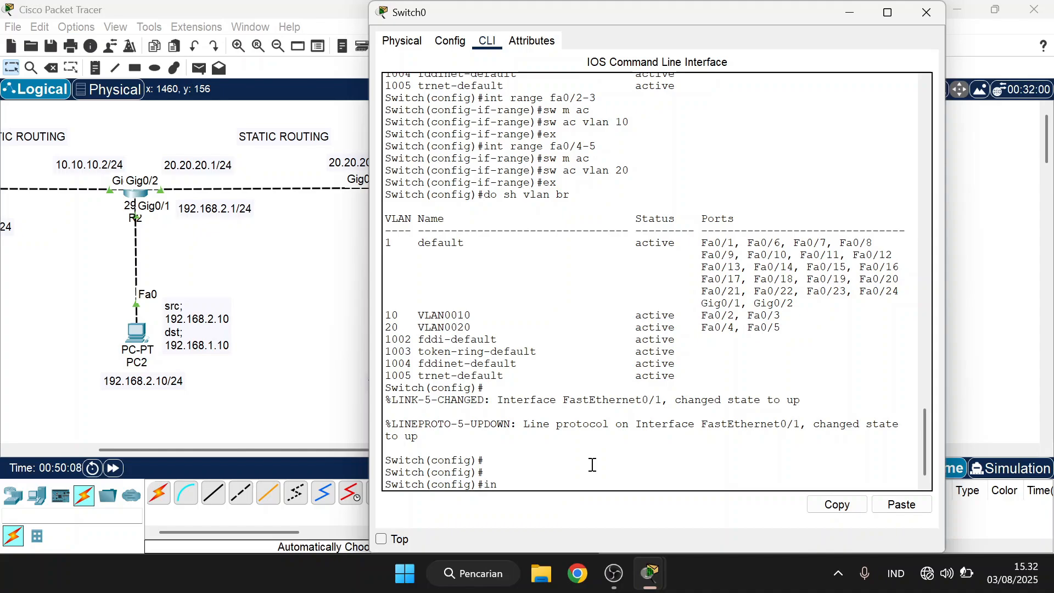
{"action": "type", "text": "int fa0/1"}
{"action": "key", "text": "Return"}
{"action": "type", "text": "sw m"}
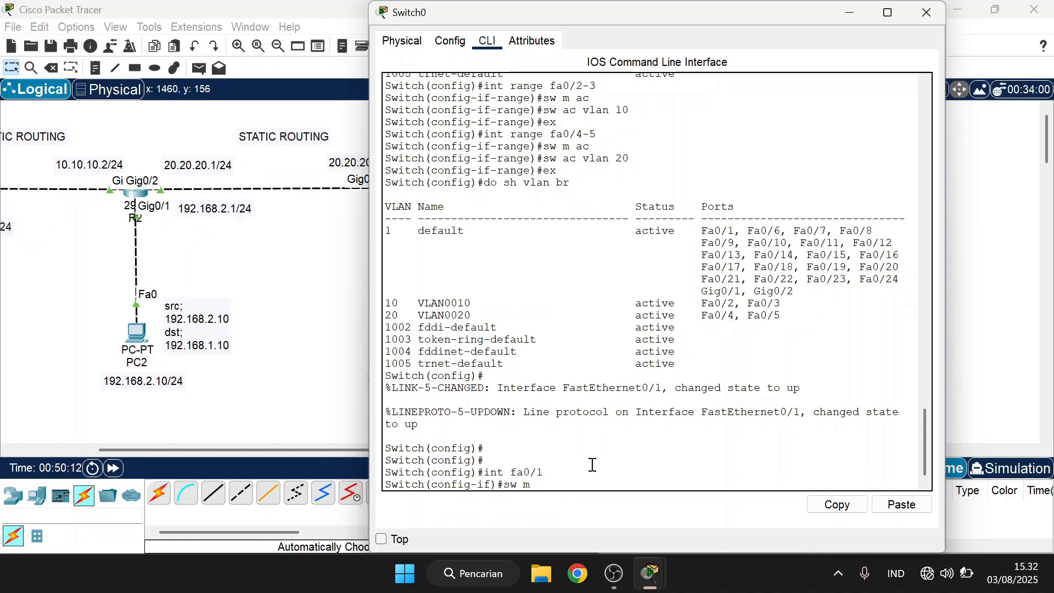
{"action": "type", "text": " t"}
{"action": "key", "text": "Return"}
{"action": "type", "text": "ex"}
{"action": "key", "text": "Return"}
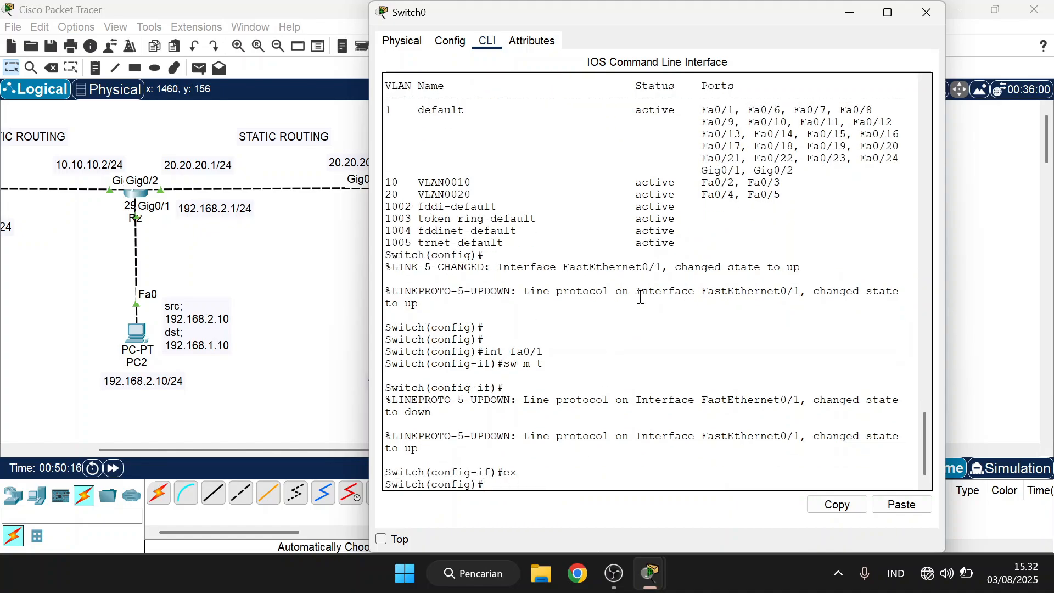
{"action": "left_click", "coordinate": [927, 12]}
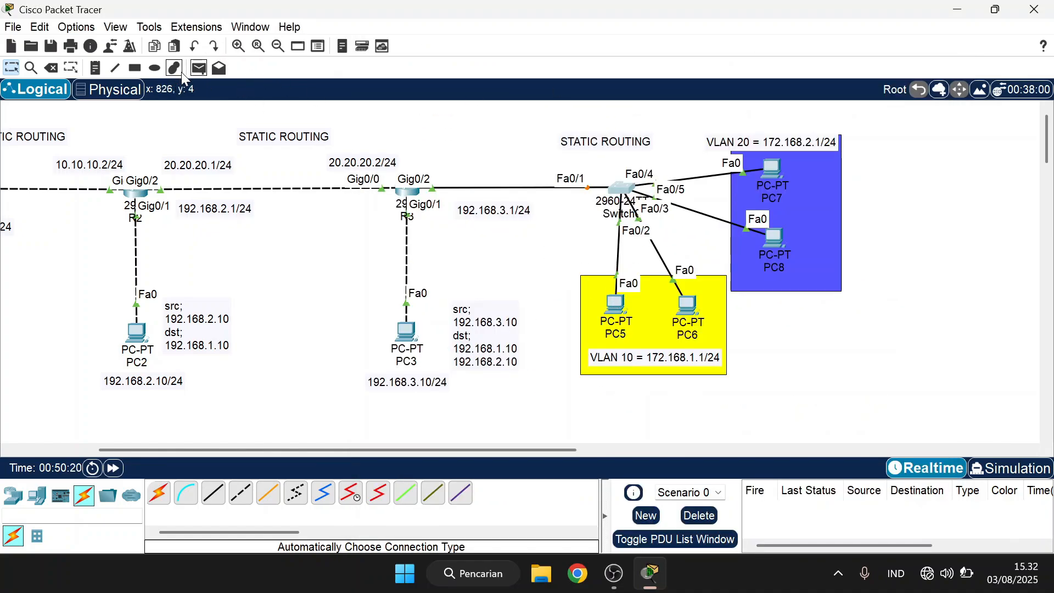
Step: Send two simple PDUs from PC5 to PC7 to test routing between the VLANs over the trunk
{"action": "left_click", "coordinate": [199, 68]}
{"action": "left_click", "coordinate": [614, 304]}
{"action": "left_click", "coordinate": [773, 170]}
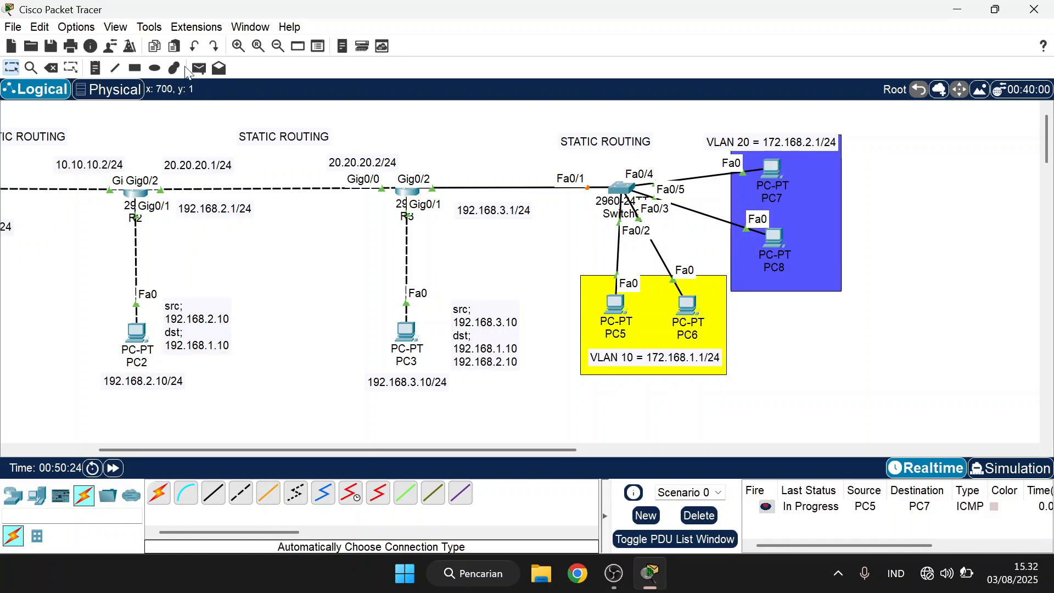
{"action": "left_click", "coordinate": [199, 68]}
{"action": "left_click", "coordinate": [614, 304]}
{"action": "left_click", "coordinate": [772, 170]}
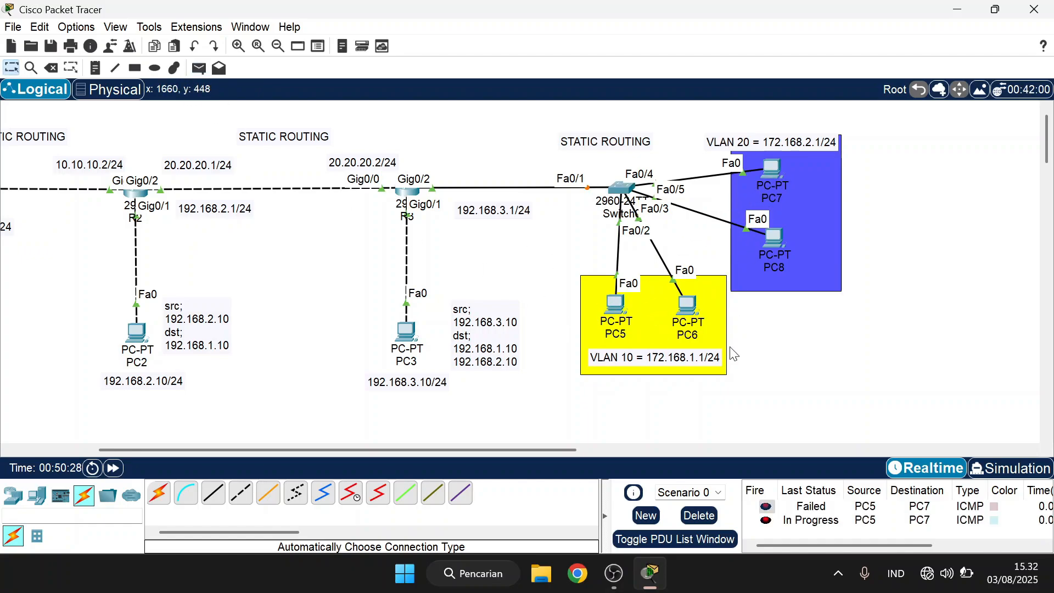
Step: Send a simple PDU from PC6 to PC8 and clear the PDU list
{"action": "left_click", "coordinate": [199, 68]}
{"action": "left_click", "coordinate": [691, 308]}
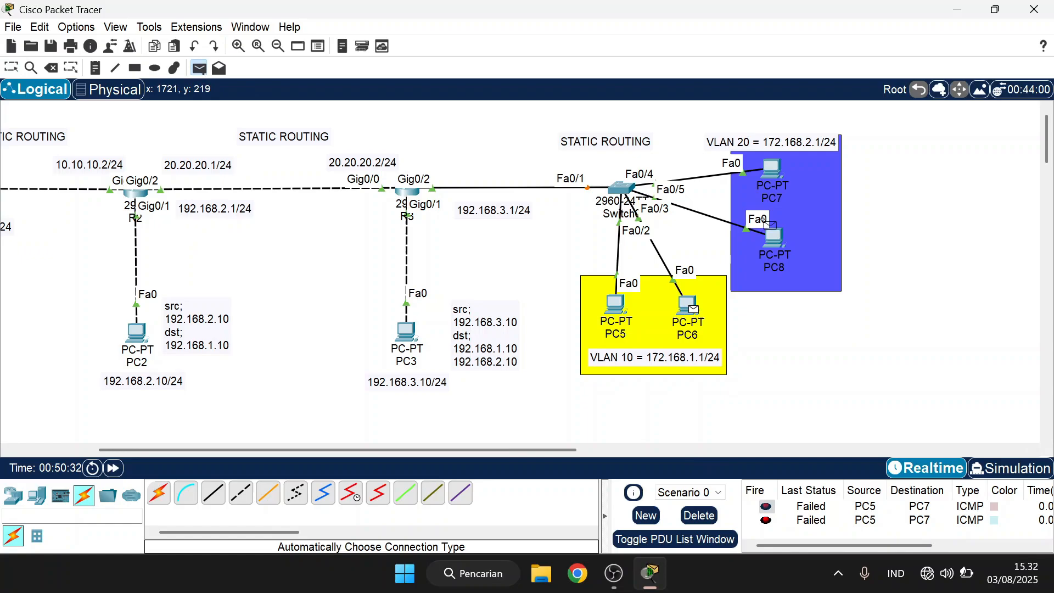
{"action": "left_click", "coordinate": [771, 233]}
{"action": "left_click", "coordinate": [711, 519]}
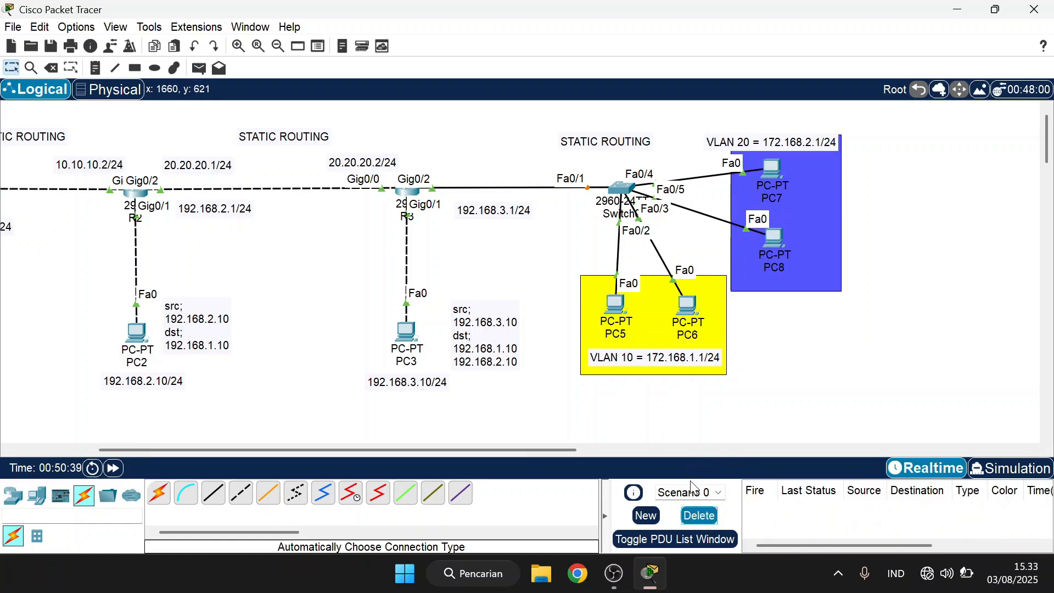
Step: Retest PC6 to PC8 and PC5 to PC7 with simple PDUs, clearing the PDU list after each test
{"action": "left_click", "coordinate": [198, 68]}
{"action": "left_click", "coordinate": [691, 307]}
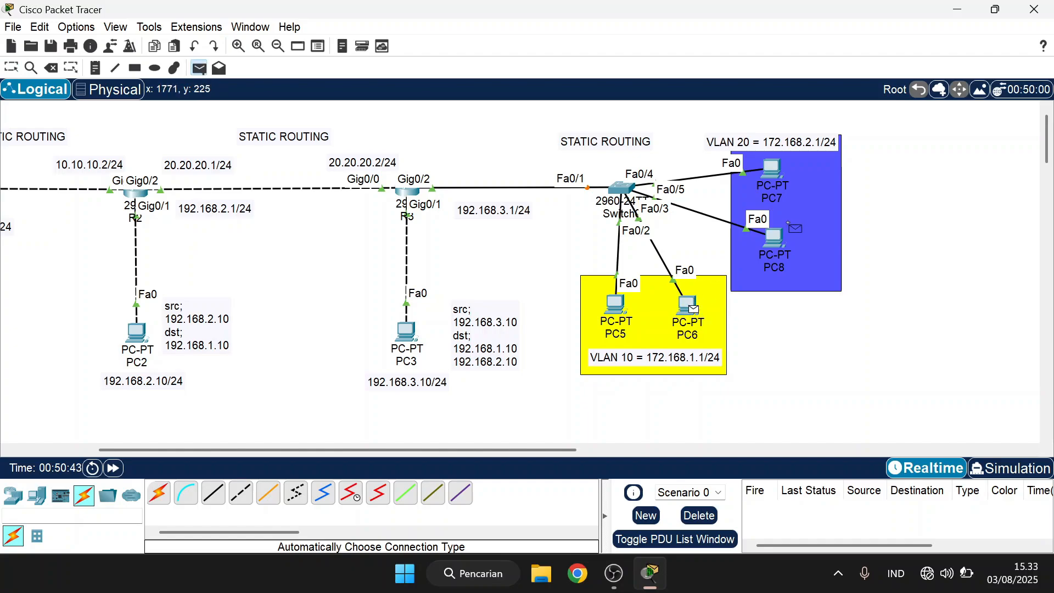
{"action": "left_click", "coordinate": [774, 237]}
{"action": "left_click", "coordinate": [698, 515]}
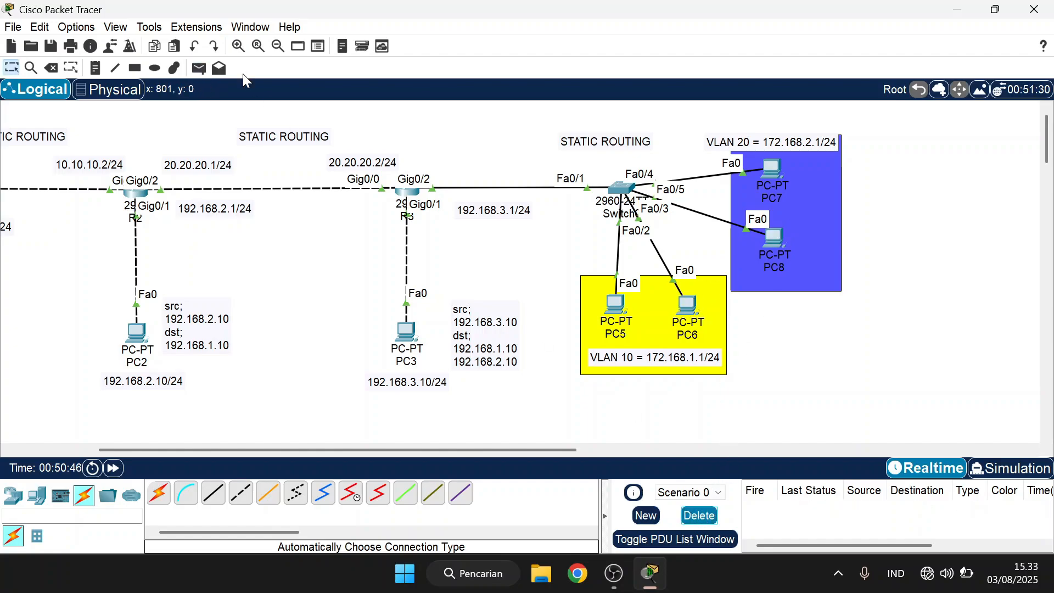
{"action": "left_click", "coordinate": [198, 68]}
{"action": "left_click", "coordinate": [615, 305]}
{"action": "left_click", "coordinate": [772, 169]}
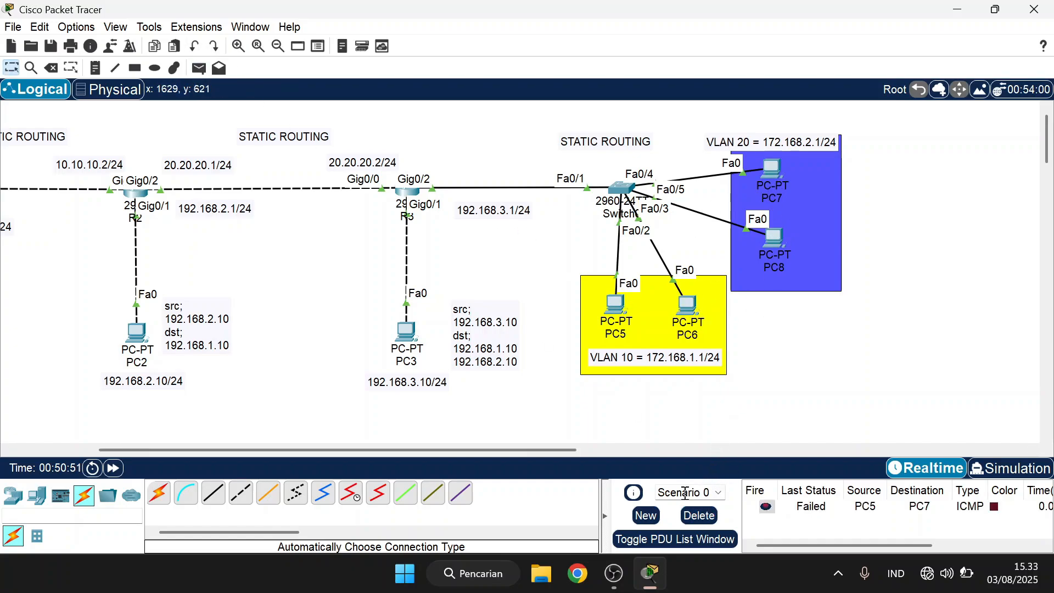
{"action": "left_click", "coordinate": [699, 515]}
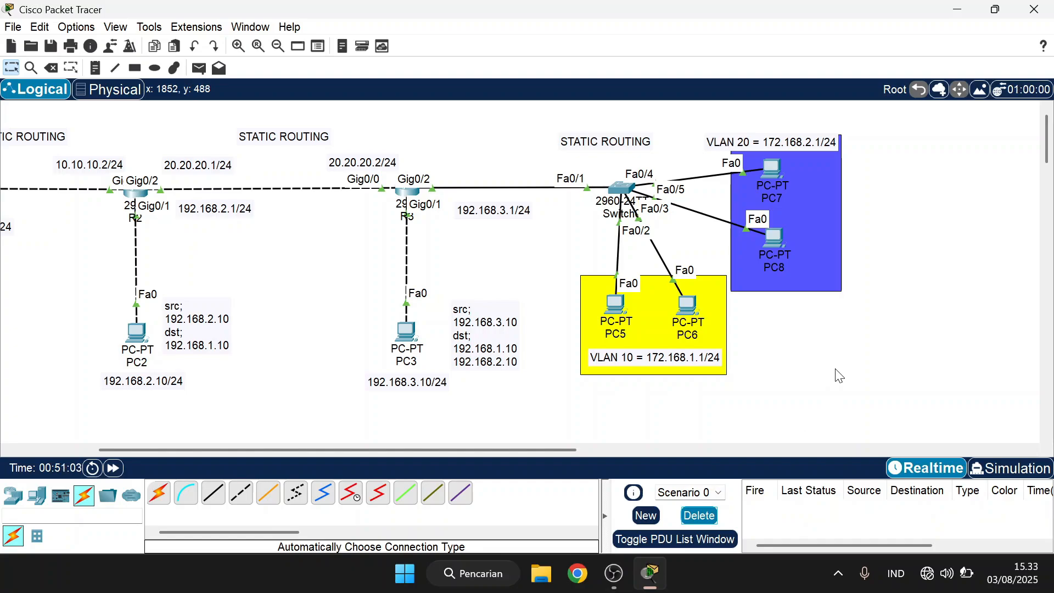
Step: Fast-forward the network time and send a simple PDU from PC5 to PC7 again
{"action": "left_click", "coordinate": [621, 189]}
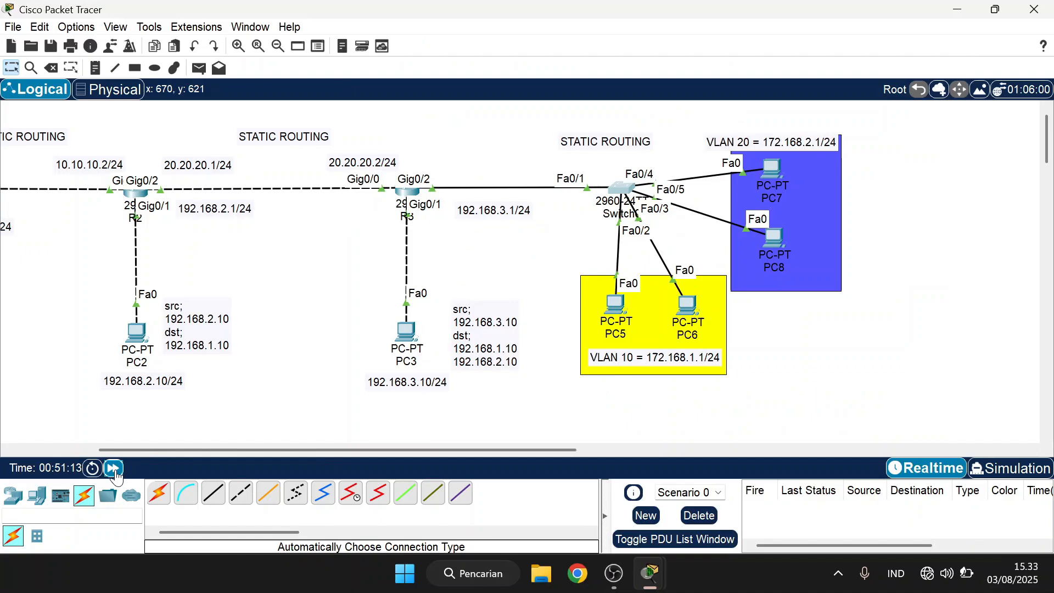
{"action": "left_click", "coordinate": [329, 384]}
{"action": "left_click", "coordinate": [198, 68]}
{"action": "left_click", "coordinate": [616, 303]}
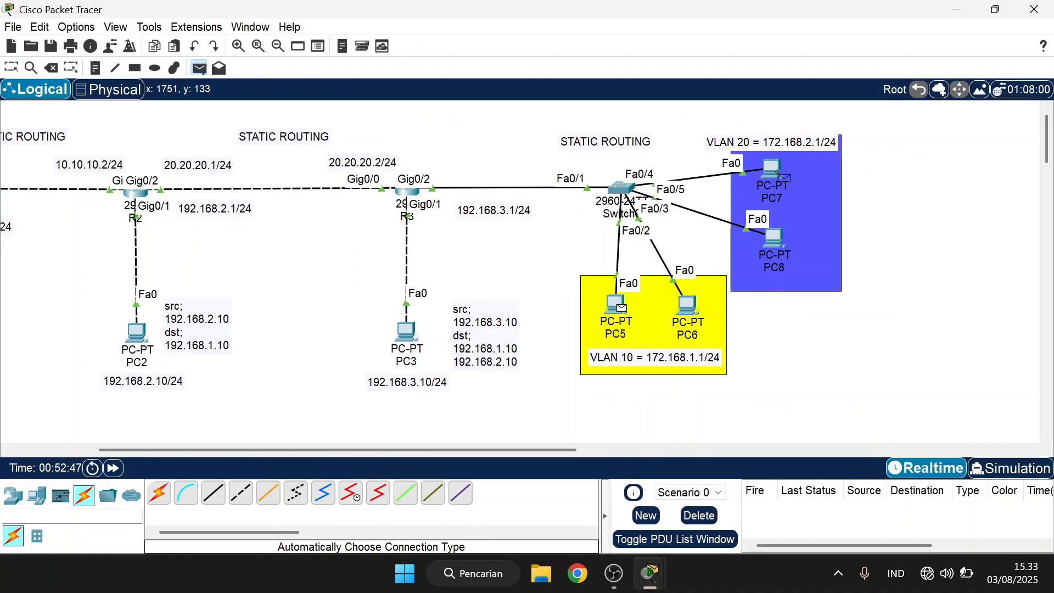
{"action": "left_click", "coordinate": [772, 169]}
Step: Test VLAN 10 to VLAN 20 with a simple PDU from PC6 to PC8, and delete the scenario's PDUs
{"action": "left_click", "coordinate": [200, 69]}
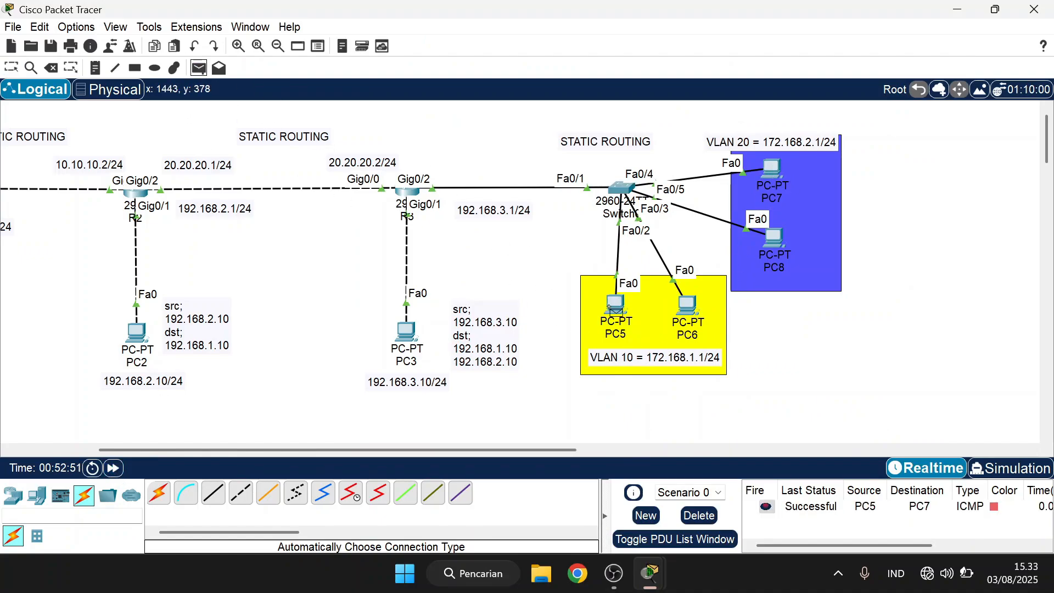
{"action": "left_click", "coordinate": [686, 305]}
{"action": "left_click", "coordinate": [774, 242]}
{"action": "left_click", "coordinate": [699, 515]}
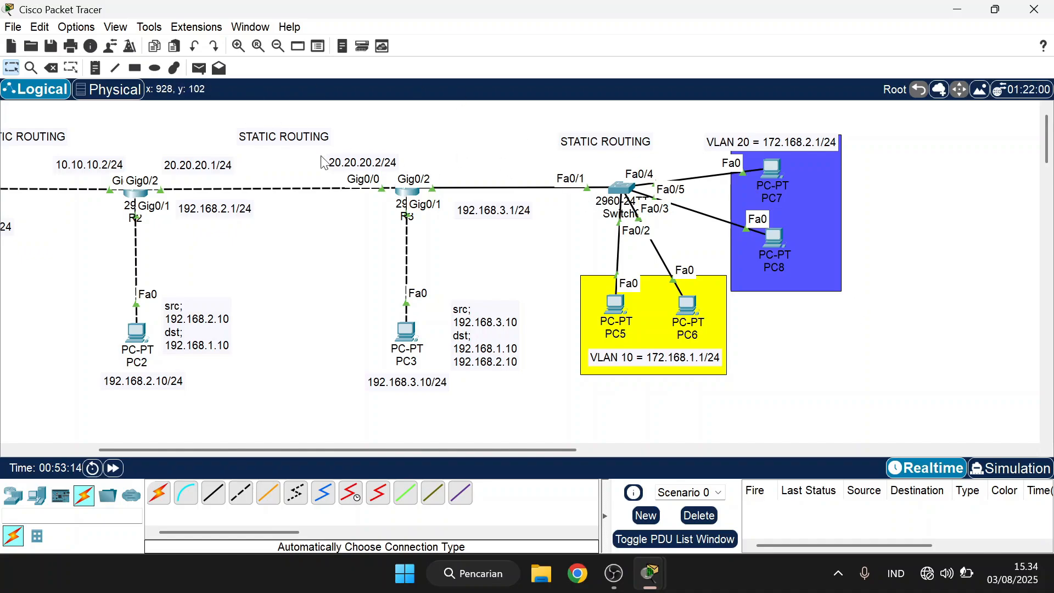
Step: Duplicate the 20.20.20.2/24 note beside R3's Gig0/2 port and change the copy's text to 30.30.30.1/24
{"action": "left_click_drag", "start_coordinate": [392, 164], "coordinate": [508, 160]}
{"action": "double_click", "coordinate": [508, 159]}
{"action": "type", "text": "30.30.30.1/24"}
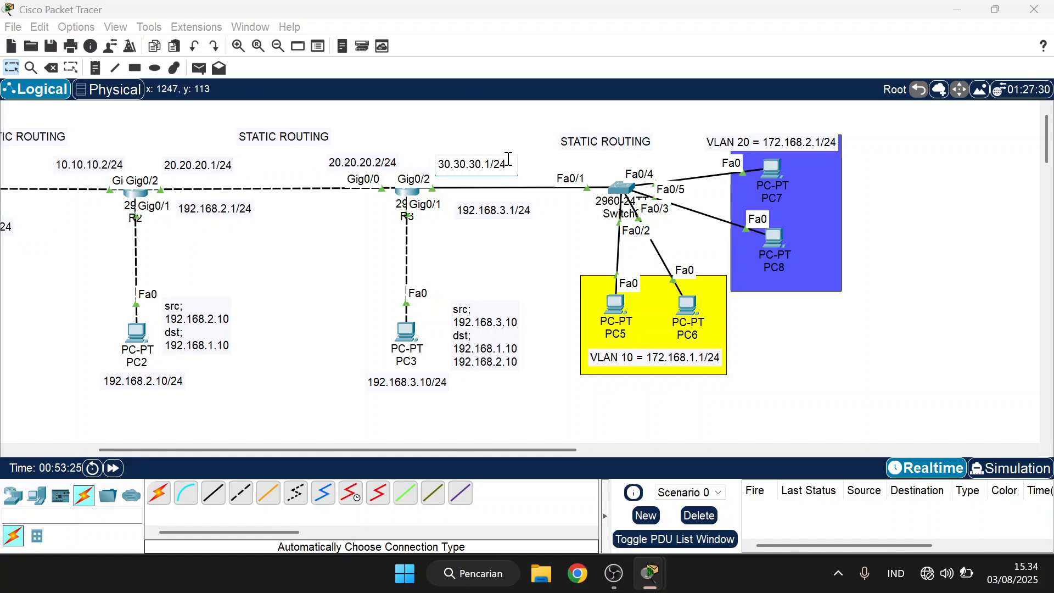
{"action": "left_click", "coordinate": [447, 140]}
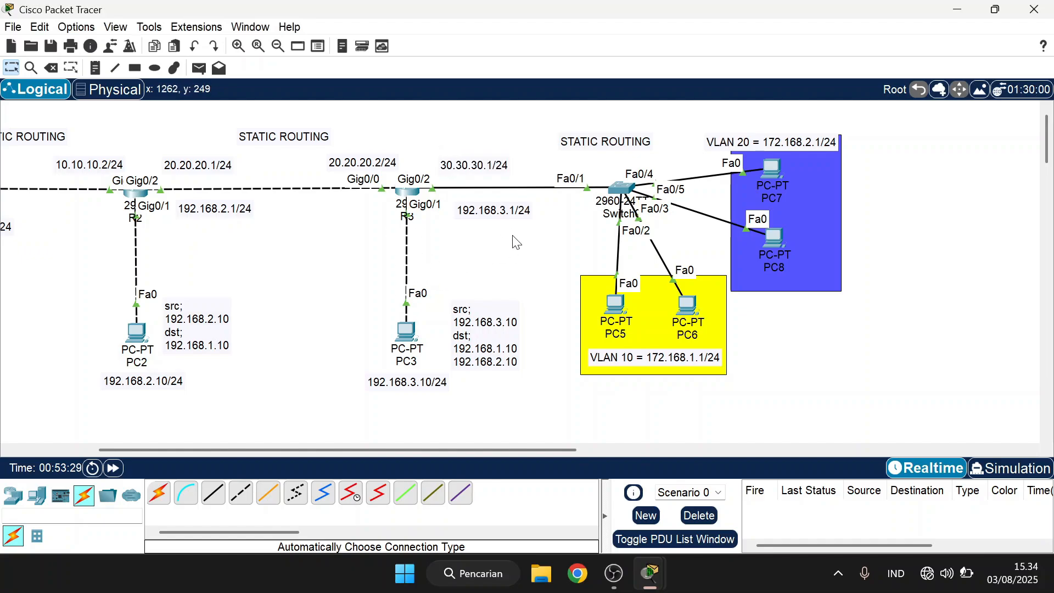
Step: Display R3's routing table with do sh ip route and examine its connected 172.168.x.x and static 192.168.x.x entries
{"action": "left_click", "coordinate": [408, 193]}
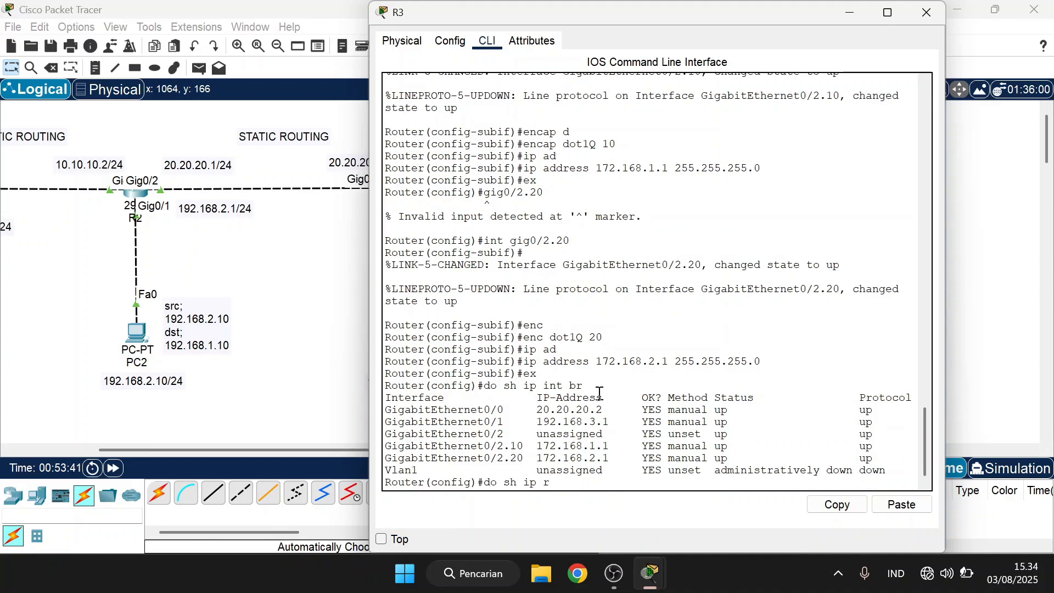
{"action": "key", "text": "Return"}
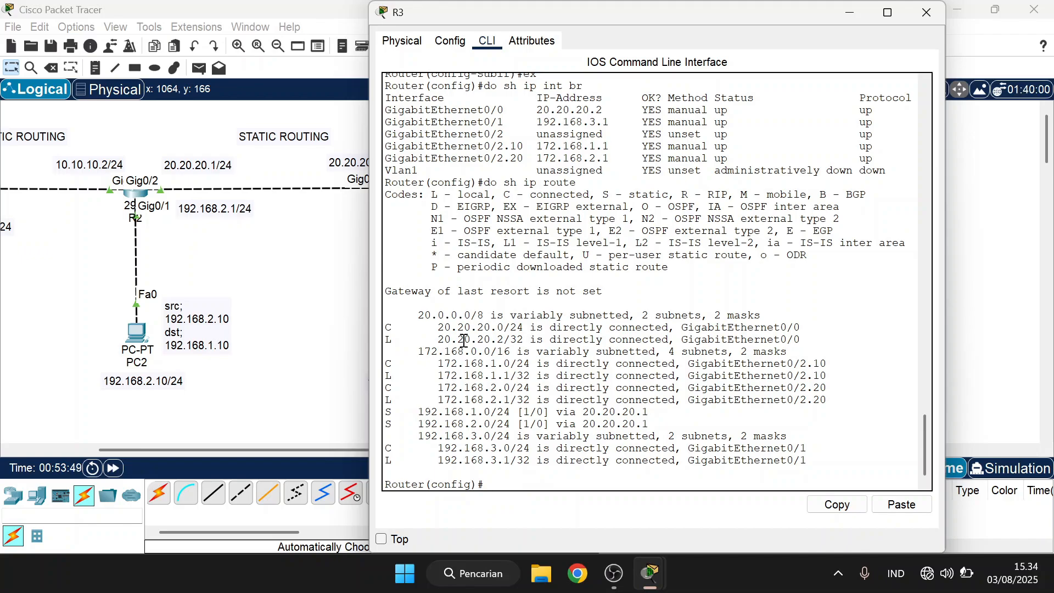
{"action": "left_click_drag", "start_coordinate": [445, 375], "coordinate": [867, 384]}
{"action": "scroll", "coordinate": [867, 384], "scroll_direction": "up", "scroll_amount": 10}
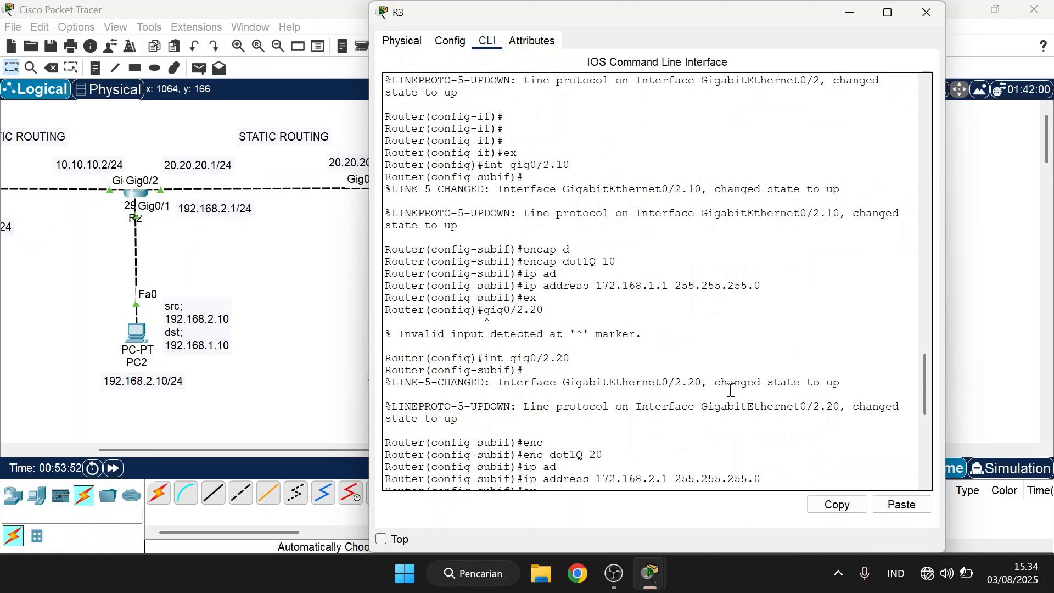
{"action": "scroll", "coordinate": [705, 362], "scroll_direction": "down", "scroll_amount": 8}
{"action": "scroll", "coordinate": [705, 362], "scroll_direction": "down", "scroll_amount": 3}
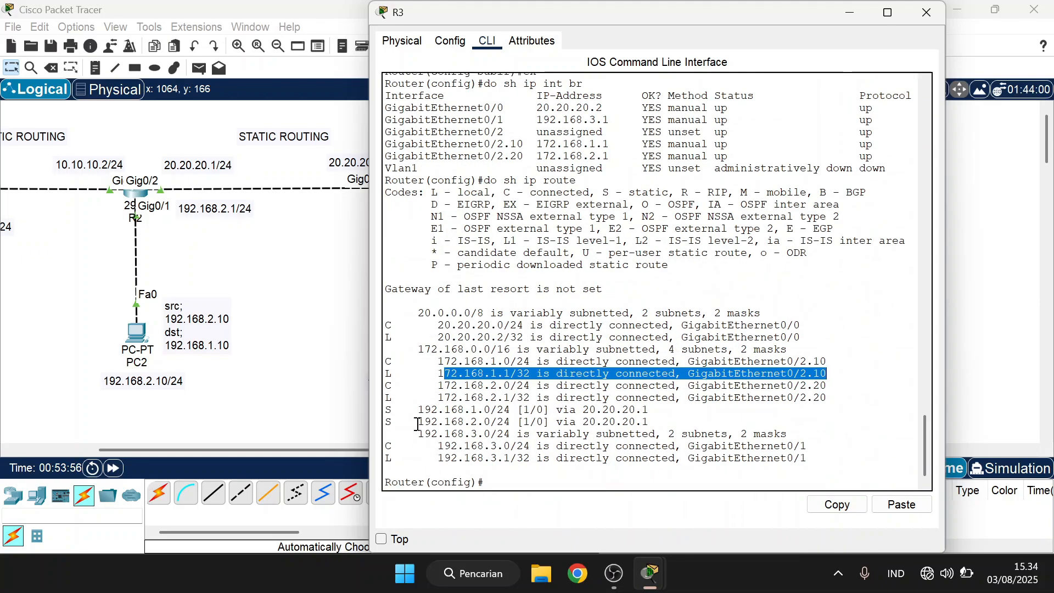
{"action": "left_click", "coordinate": [698, 426]}
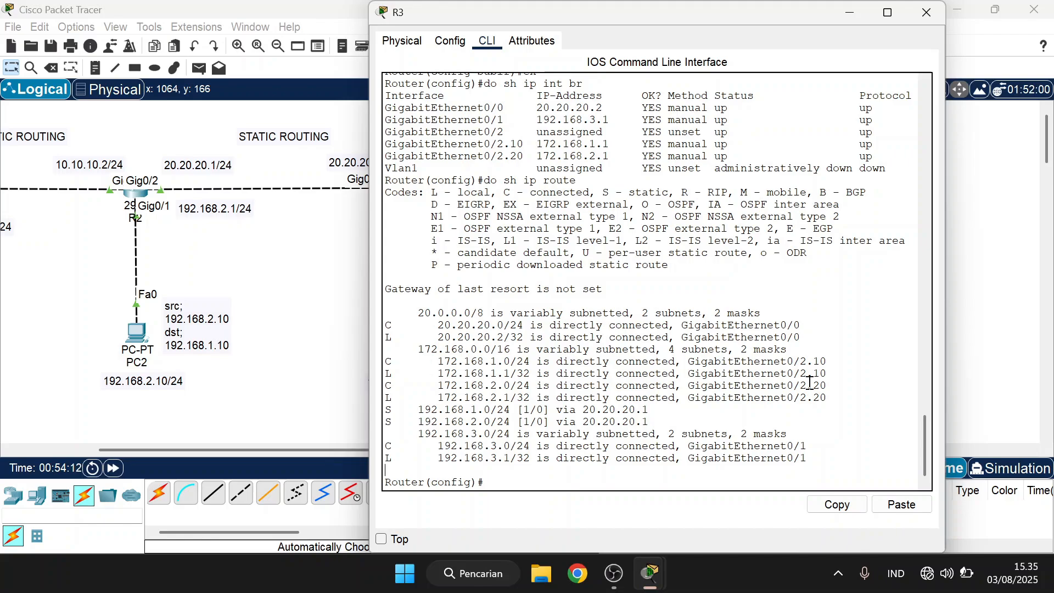
{"action": "left_click", "coordinate": [927, 12]}
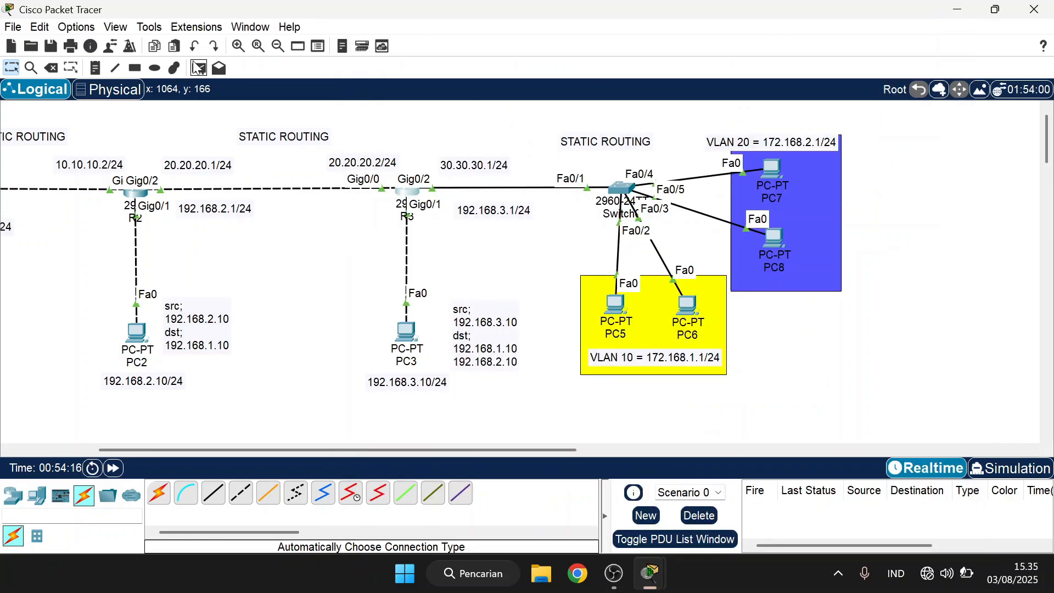
Step: Test PC3 to PC5 and PC3 to PC7 with simple PDUs, and delete the scenario's PDUs
{"action": "left_click", "coordinate": [199, 68]}
{"action": "left_click", "coordinate": [406, 329]}
{"action": "left_click", "coordinate": [599, 321]}
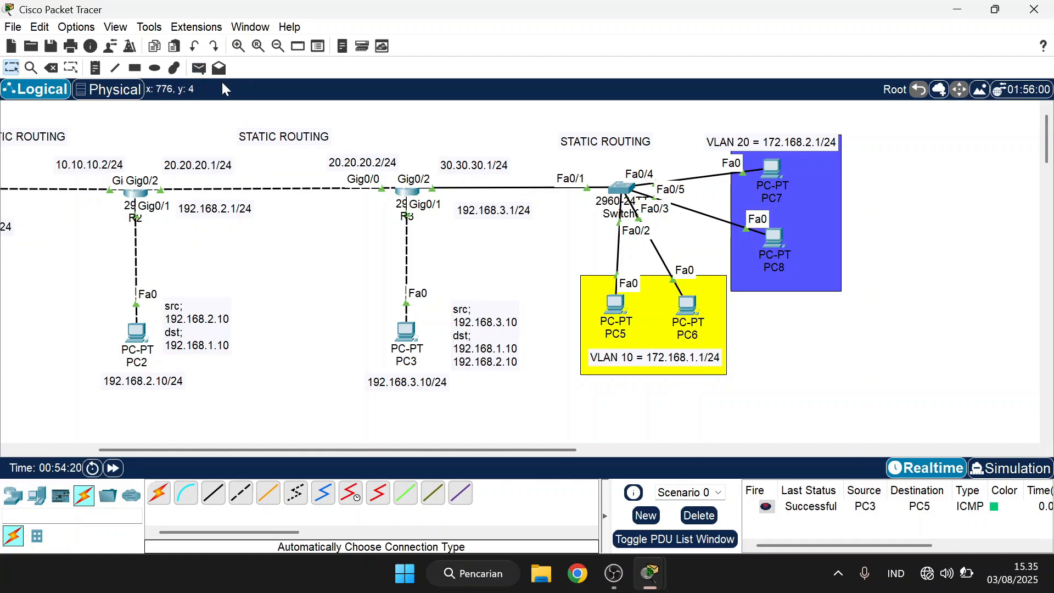
{"action": "left_click", "coordinate": [407, 332]}
{"action": "left_click", "coordinate": [772, 174]}
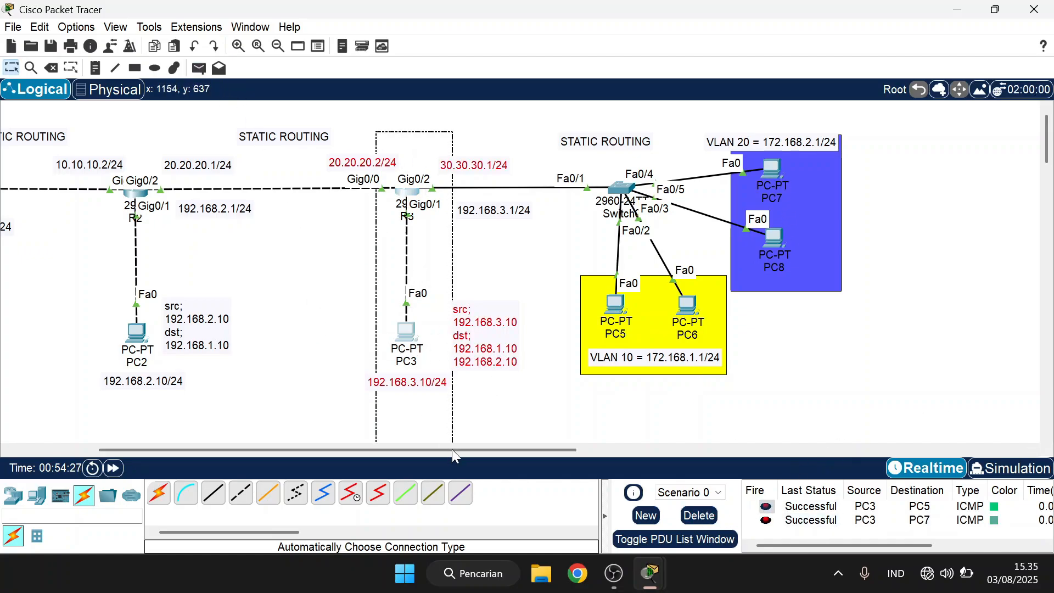
{"action": "left_click", "coordinate": [699, 515]}
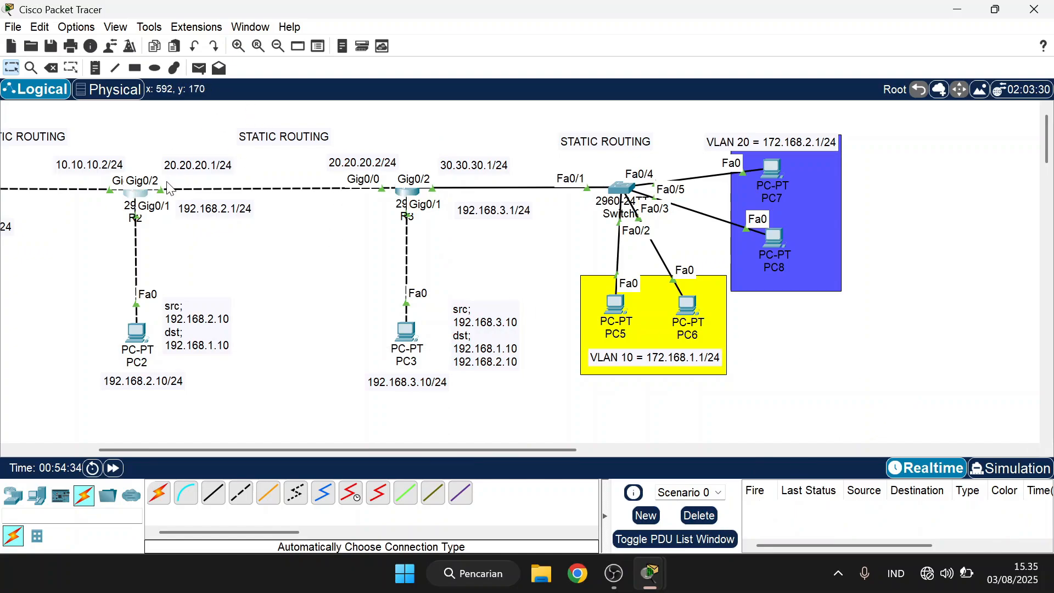
Step: Enter privileged mode in R2's CLI, try the command cont, and close the router window
{"action": "left_click", "coordinate": [136, 193]}
{"action": "key", "text": "Return"}
{"action": "key", "text": "Return"}
{"action": "type", "text": "en"}
{"action": "key", "text": "Return"}
{"action": "type", "text": "cont"}
{"action": "key", "text": "Return"}
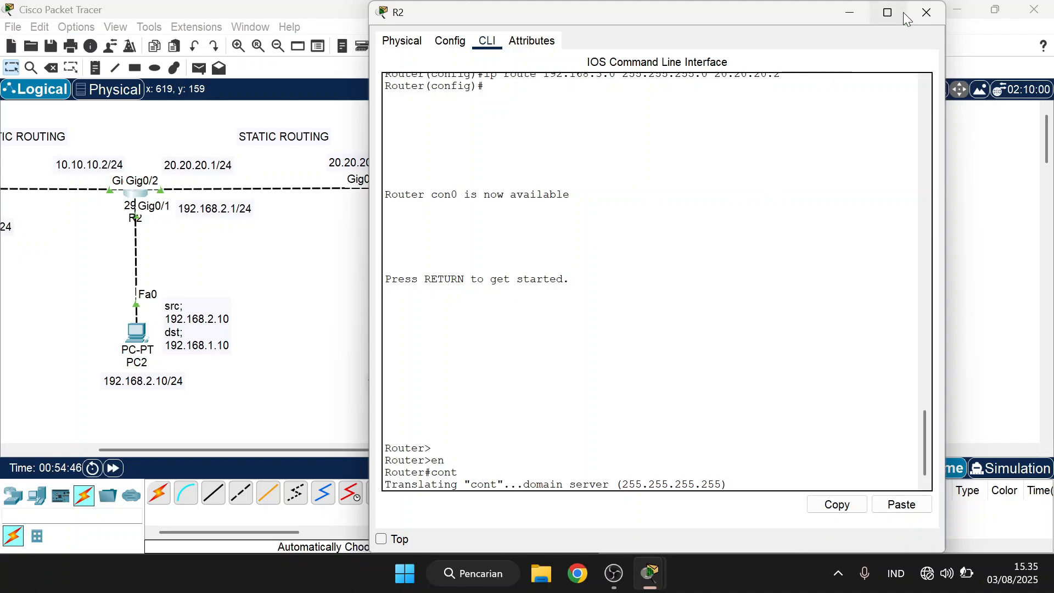
{"action": "left_click", "coordinate": [926, 12]}
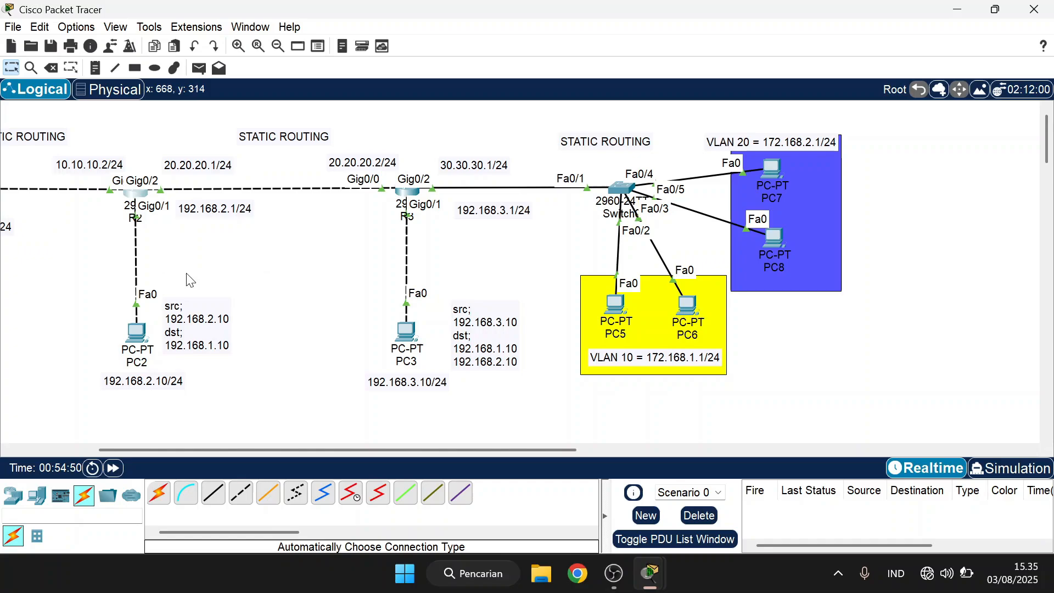
Step: Open R1's CLI and enter global configuration mode with en and conf t
{"action": "left_click_drag", "start_coordinate": [200, 450], "coordinate": [115, 449]}
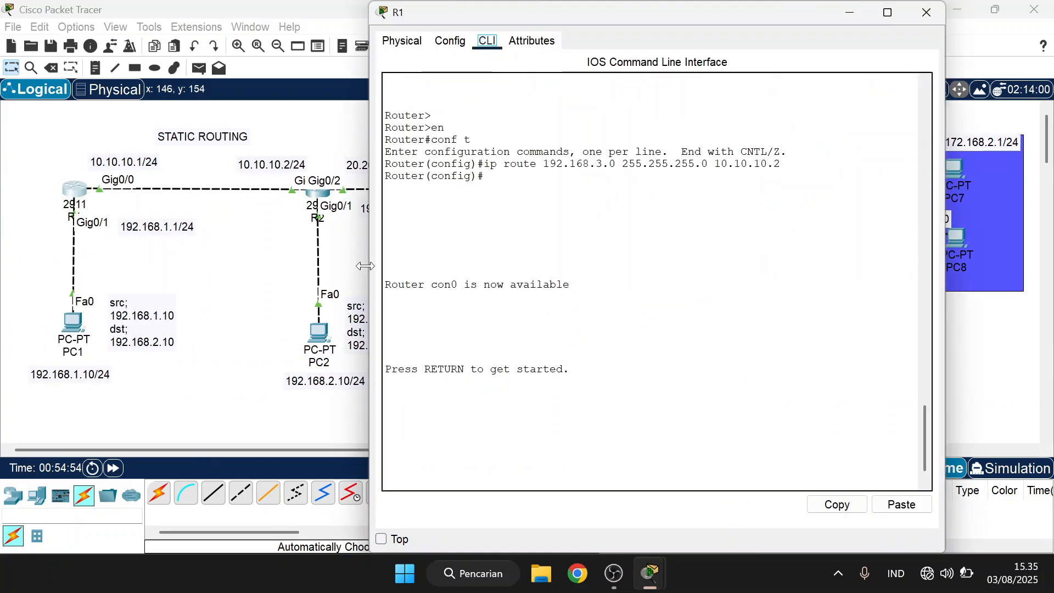
{"action": "key", "text": "Return"}
{"action": "key", "text": "Return"}
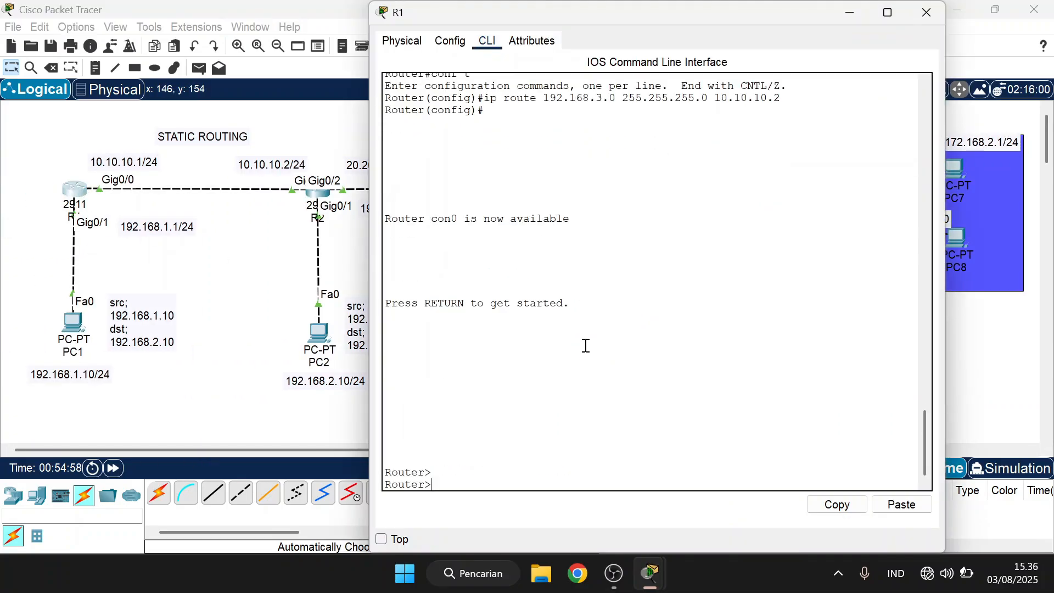
{"action": "type", "text": "en"}
{"action": "key", "text": "Return"}
{"action": "type", "text": "conf t"}
{"action": "key", "text": "Return"}
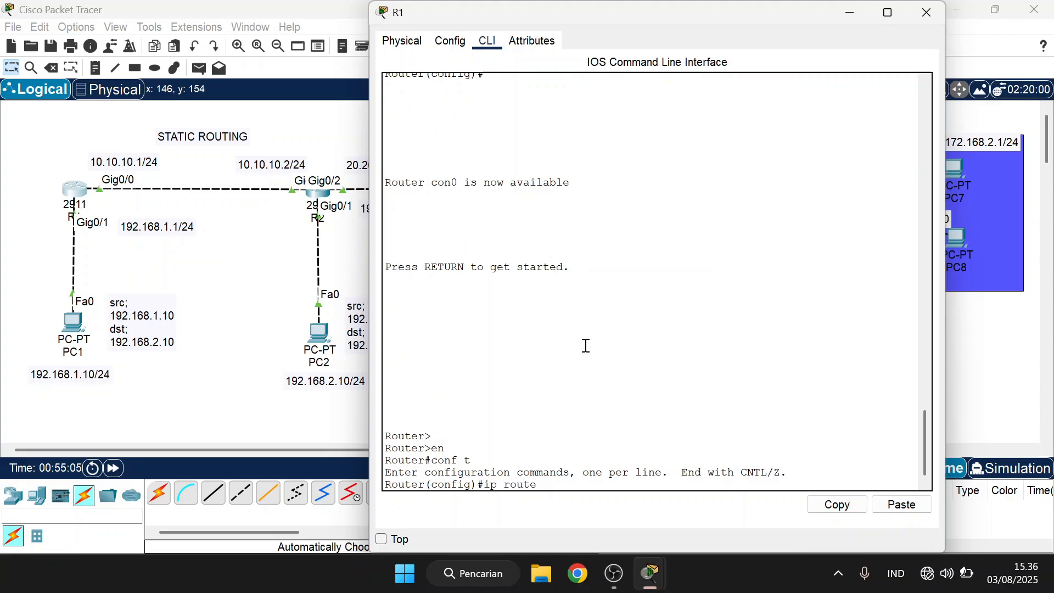
Step: Add a static route on R1 to 172.168.1.0 255.255.255.0 via 10.10.10.2 and close the router window
{"action": "type", "text": "ip route 172.168.1.0 255.255.255.0 10.10.10.2"}
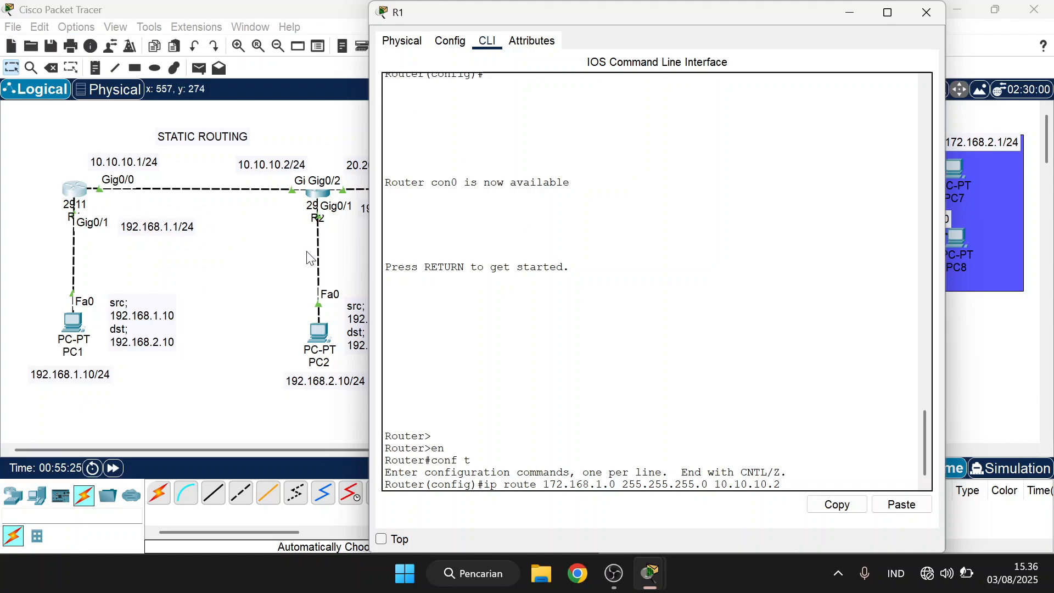
{"action": "double_click", "coordinate": [809, 482]}
{"action": "triple_click", "coordinate": [809, 482]}
{"action": "left_click", "coordinate": [825, 449]}
{"action": "key", "text": "Return"}
{"action": "left_click", "coordinate": [928, 13]}
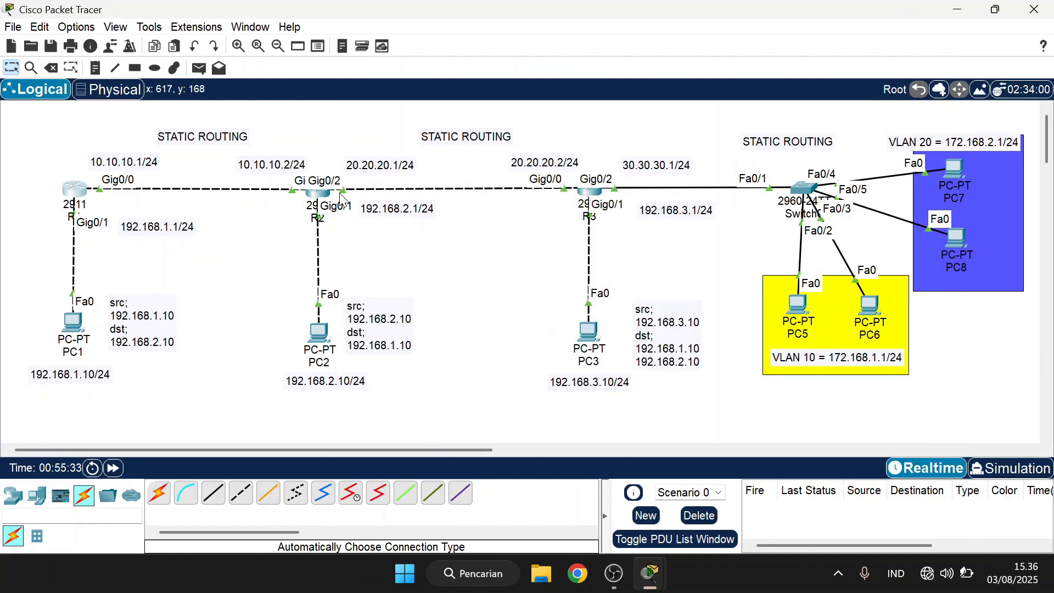
Step: Reopen R2's CLI and enter global configuration mode with conf t
{"action": "left_click_drag", "start_coordinate": [719, 448], "coordinate": [726, 456]}
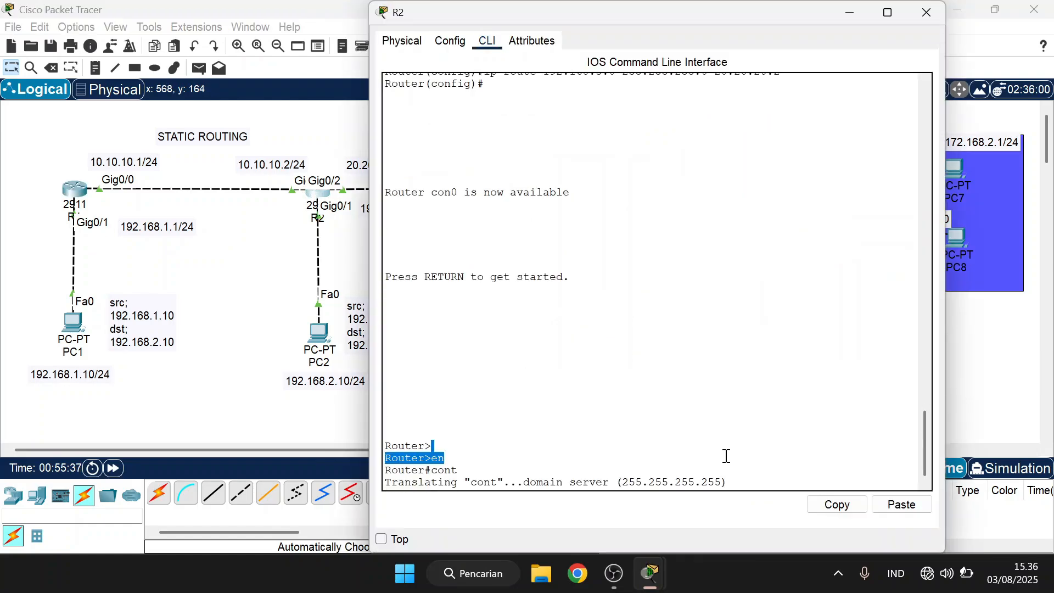
{"action": "left_click", "coordinate": [754, 465]}
{"action": "key", "text": "Return"}
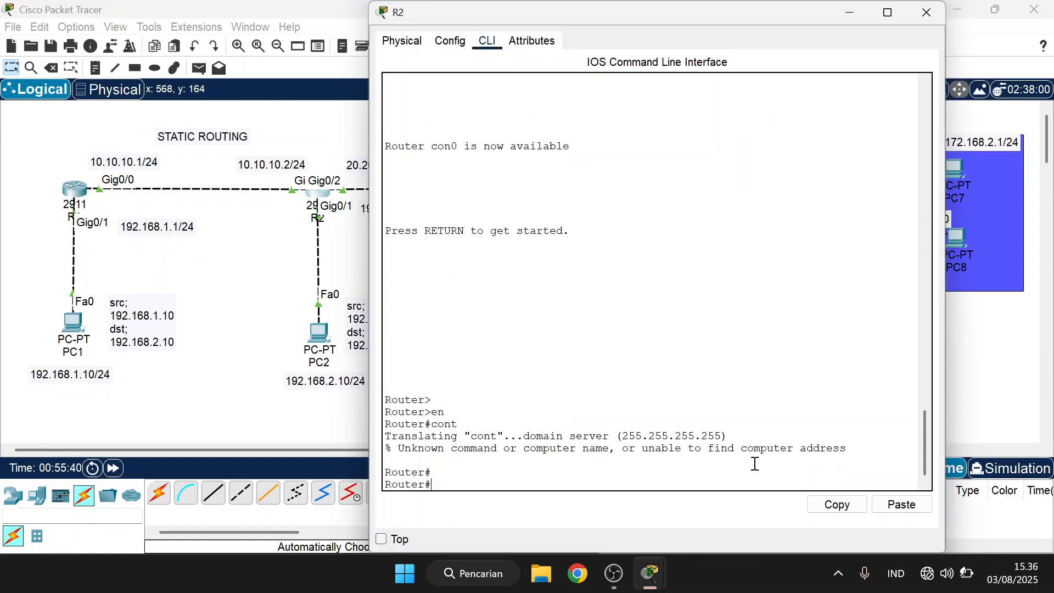
{"action": "type", "text": "ip ro"}
{"action": "key", "text": "BackSpace"}
{"action": "key", "text": "BackSpace"}
{"action": "key", "text": "BackSpace"}
{"action": "key", "text": "BackSpace"}
{"action": "key", "text": "BackSpace"}
{"action": "type", "text": "c"}
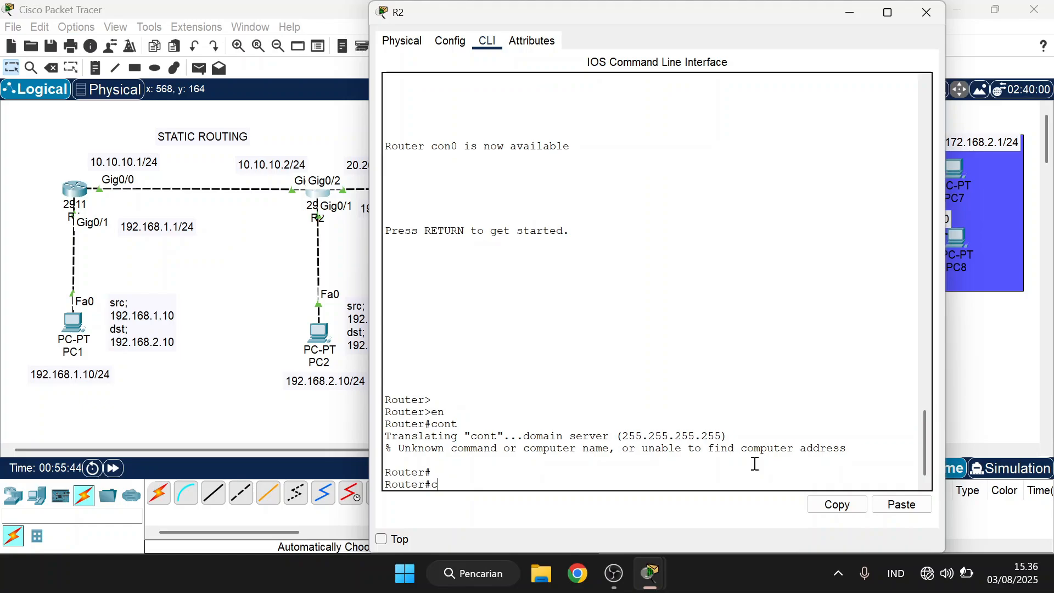
{"action": "type", "text": "onf t"}
{"action": "key", "text": "Return"}
Step: Add a static route on R2 to 172.168.1.0 255.255.255.0 via 20.20.20.2
{"action": "type", "text": "ip route"}
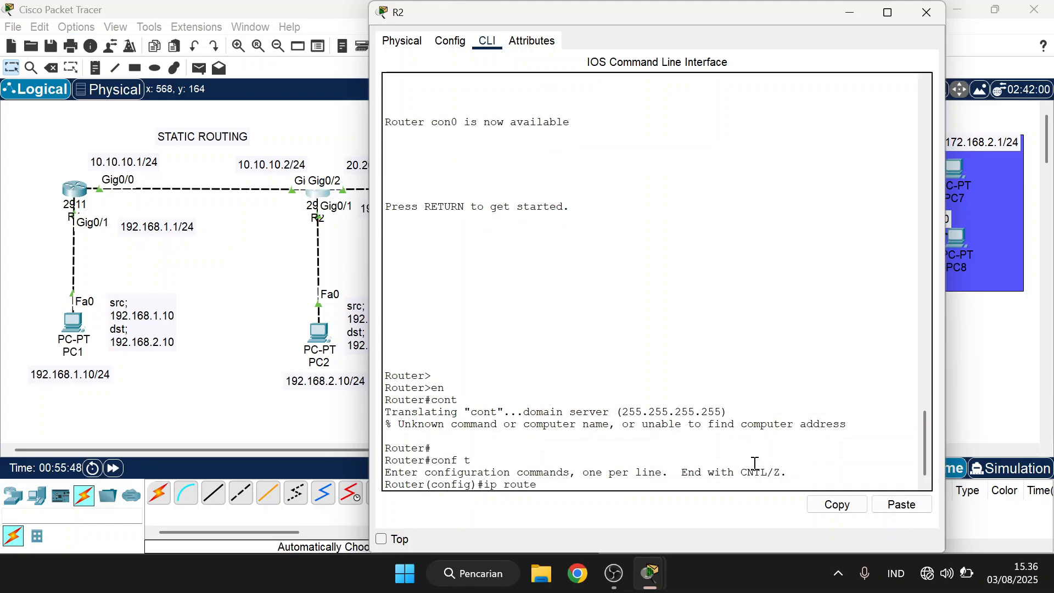
{"action": "type", "text": " 172.168.2.0"}
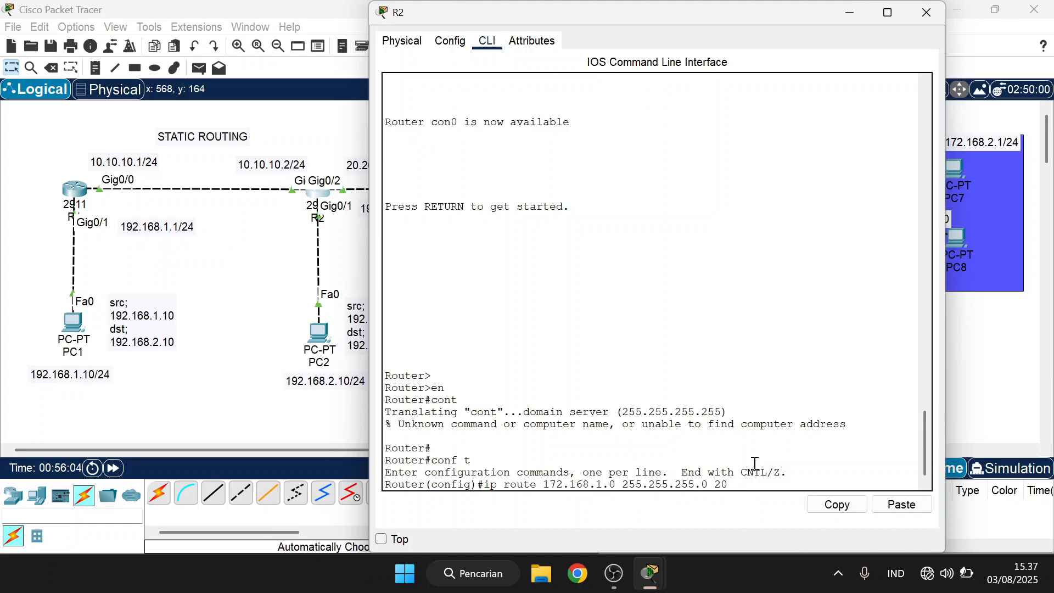
{"action": "left_click_drag", "start_coordinate": [727, 26], "coordinate": [803, 72]}
{"action": "type", "text": "20.20.2"}
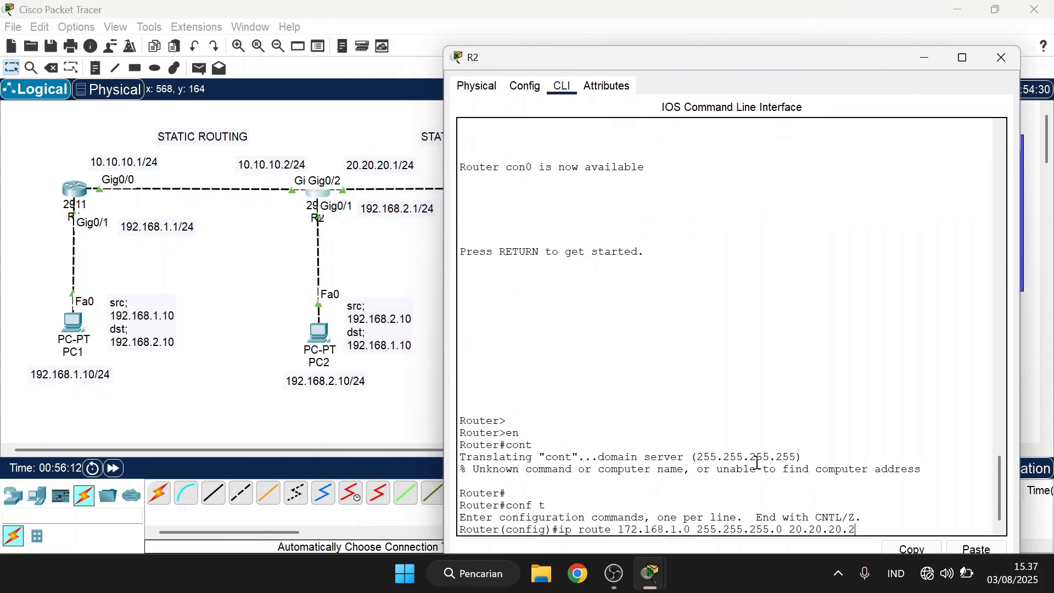
{"action": "key", "text": "Return"}
Step: Reuse the previous route command on R2 to add a static route to 172.168.2.0 255.255.255.0 via 20.20.20.2
{"action": "key", "text": "Up"}
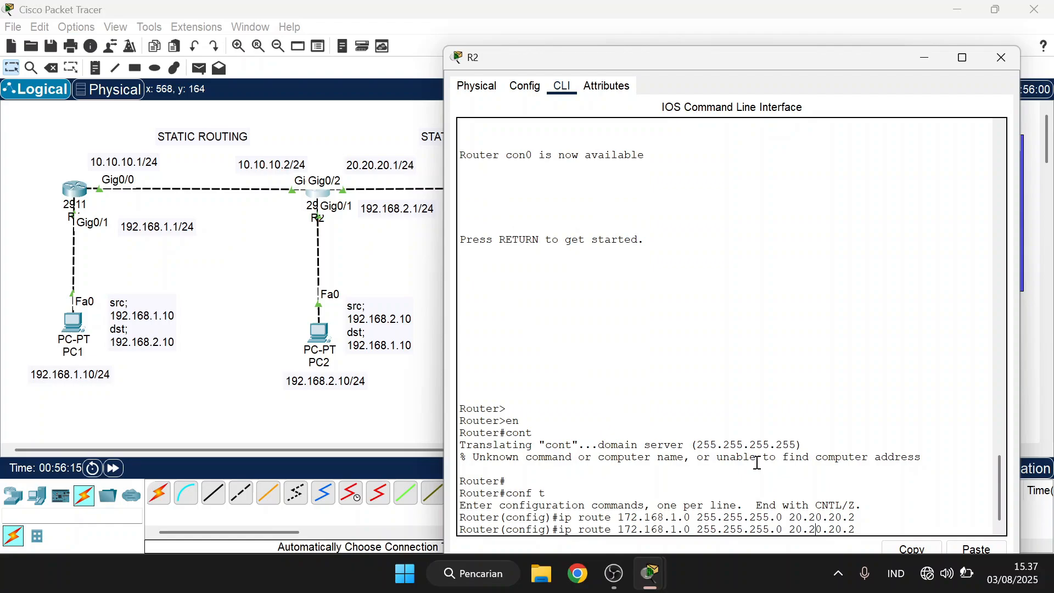
{"action": "key", "text": "Left"}
{"action": "key", "text": "Left"}
{"action": "key", "text": "Left"}
{"action": "key", "text": "Left"}
{"action": "key", "text": "Left"}
{"action": "key", "text": "Left"}
{"action": "key", "text": "Left"}
{"action": "key", "text": "Left"}
{"action": "key", "text": "Left"}
{"action": "key", "text": "Left"}
{"action": "key", "text": "Left"}
{"action": "key", "text": "Left"}
{"action": "key", "text": "Left"}
{"action": "key", "text": "Left"}
{"action": "key", "text": "Left"}
{"action": "key", "text": "Left"}
{"action": "key", "text": "Left"}
{"action": "key", "text": "Left"}
{"action": "key", "text": "Left"}
{"action": "key", "text": "Left"}
{"action": "key", "text": "BackSpace"}
{"action": "type", "text": "2"}
{"action": "key", "text": "Return"}
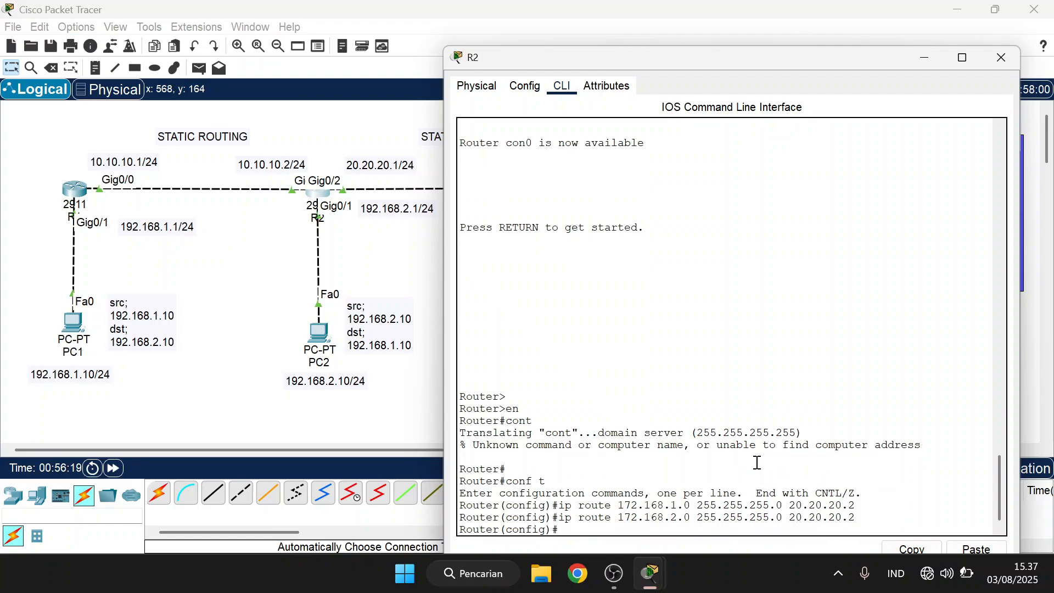
Step: Add a second static route on R1 to 172.168.2.0 255.255.255.0 via 10.10.10.2, review both route commands, and close the window
{"action": "left_click", "coordinate": [83, 193]}
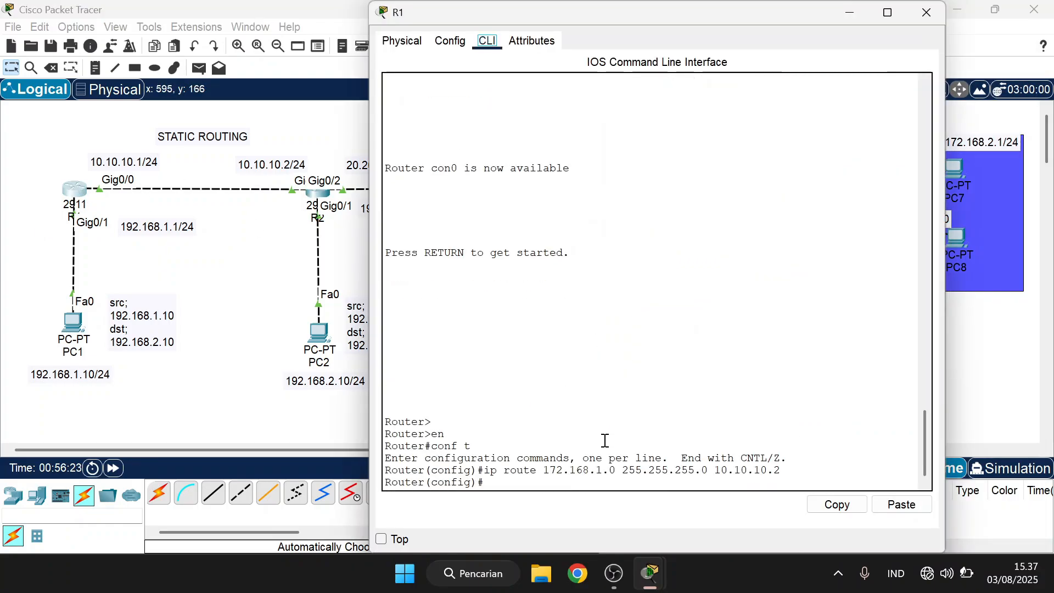
{"action": "key", "text": "Up"}
{"action": "key", "text": "Left"}
{"action": "key", "text": "Left"}
{"action": "key", "text": "Left"}
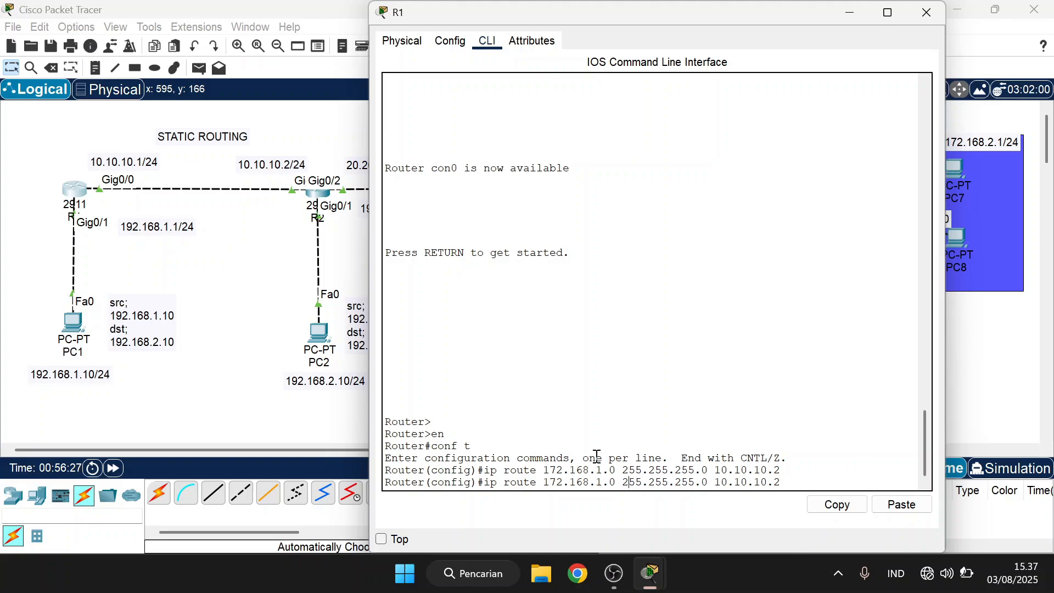
{"action": "key", "text": "BackSpace"}
{"action": "type", "text": "2"}
{"action": "key", "text": "Return"}
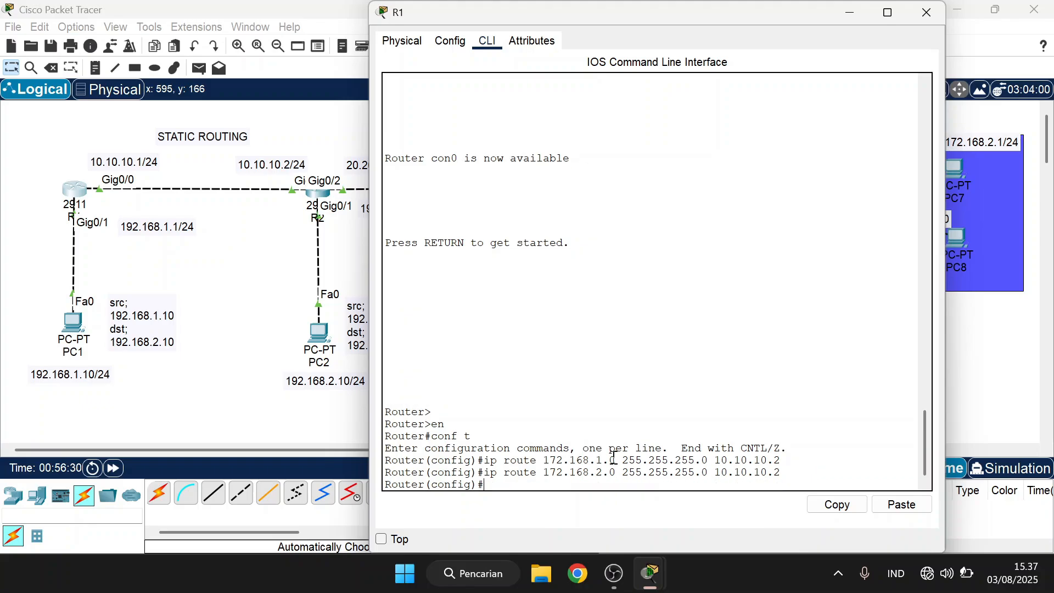
{"action": "left_click_drag", "start_coordinate": [818, 481], "coordinate": [383, 465]}
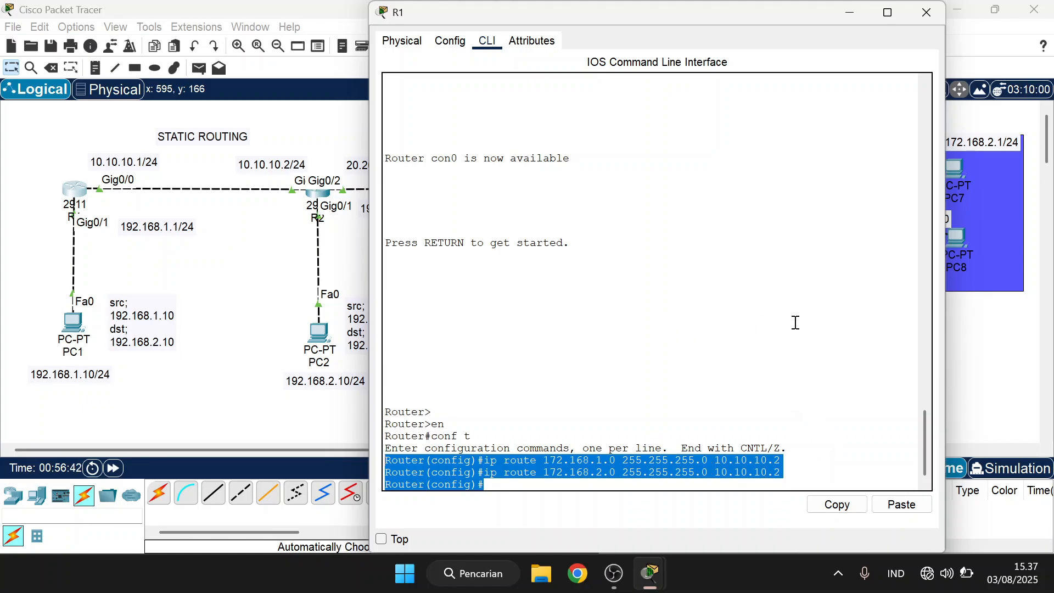
{"action": "left_click", "coordinate": [823, 457]}
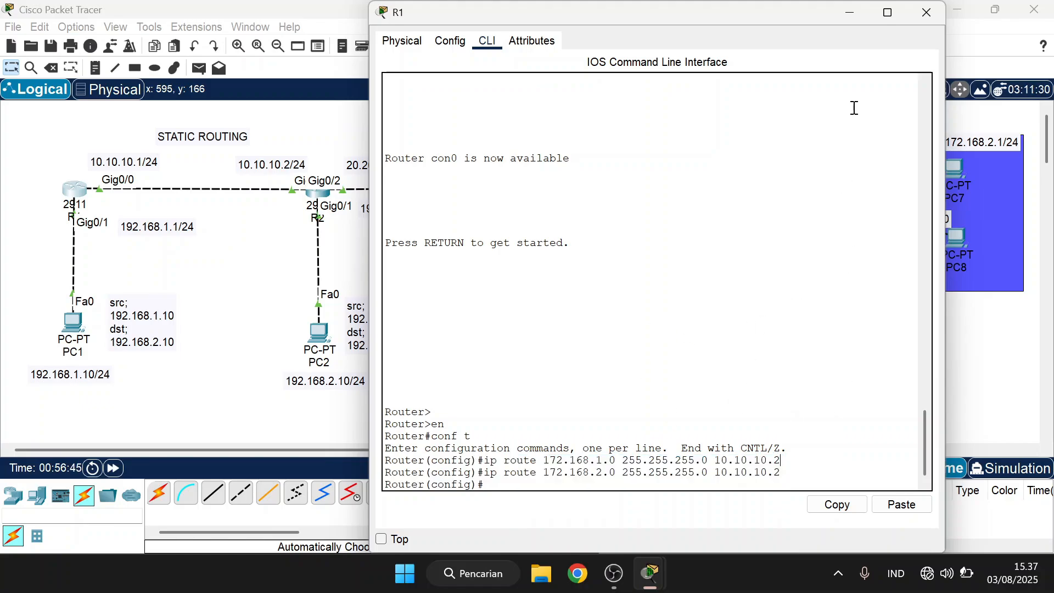
{"action": "left_click", "coordinate": [935, 7]}
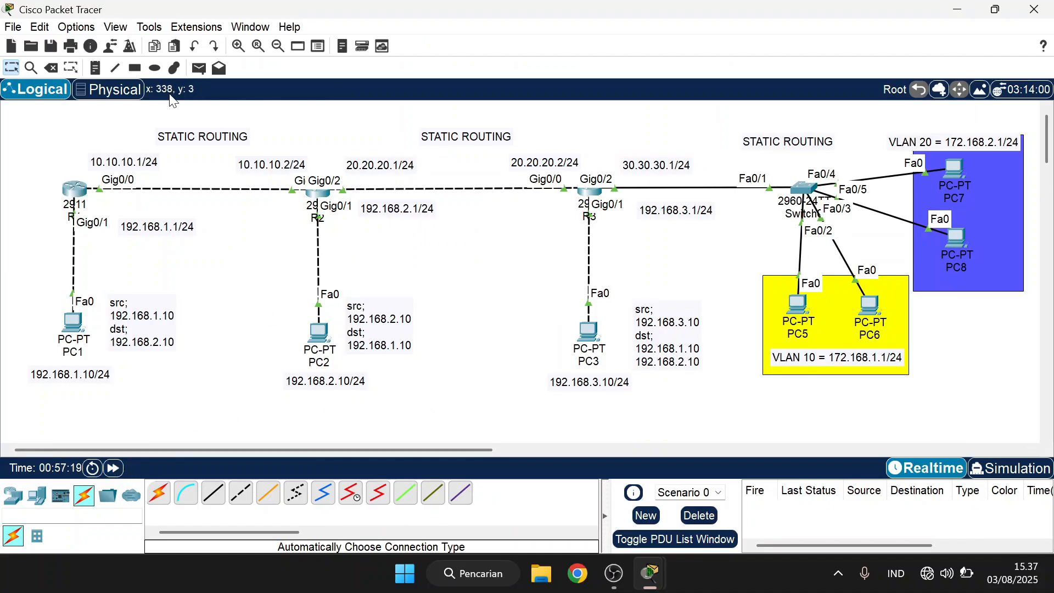
Step: Send simple PDUs from PC2 to PC5 and from PC1 to PC7 to test routing into both VLANs
{"action": "left_click", "coordinate": [198, 68]}
{"action": "left_click", "coordinate": [319, 332]}
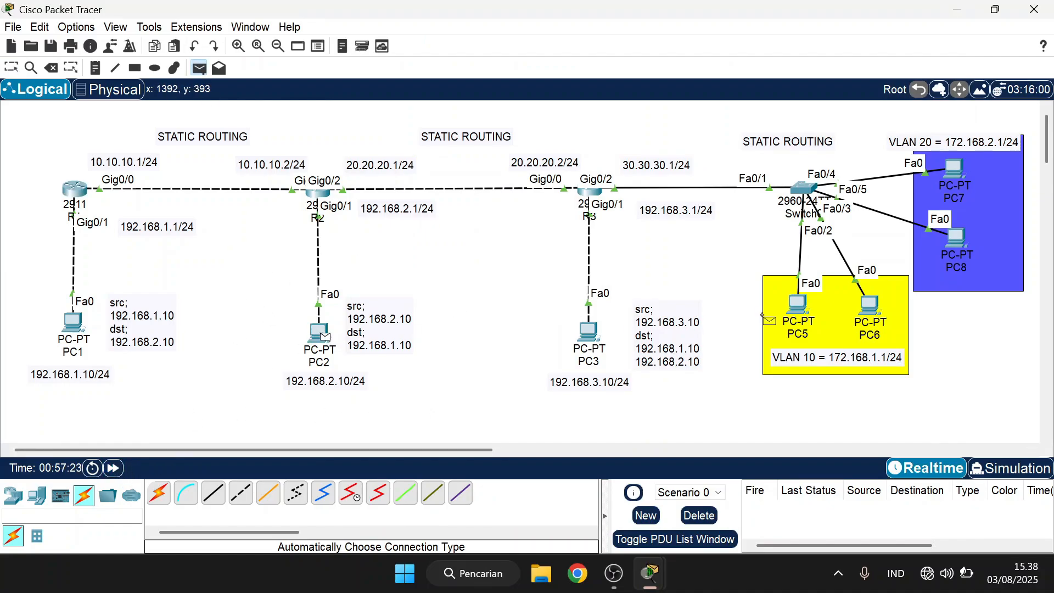
{"action": "left_click", "coordinate": [797, 309]}
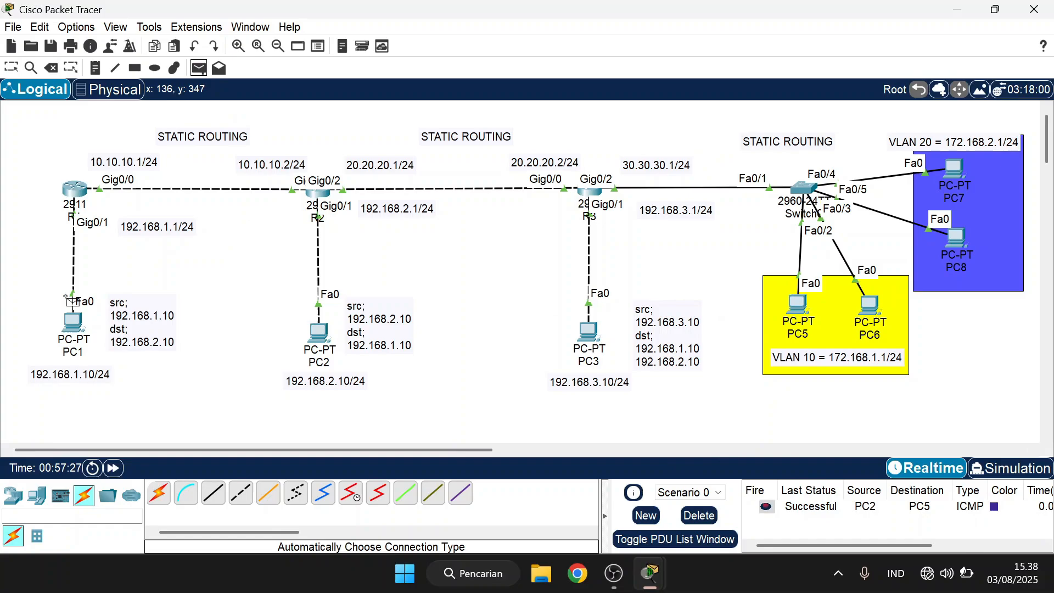
{"action": "left_click", "coordinate": [73, 318]}
{"action": "left_click", "coordinate": [954, 173]}
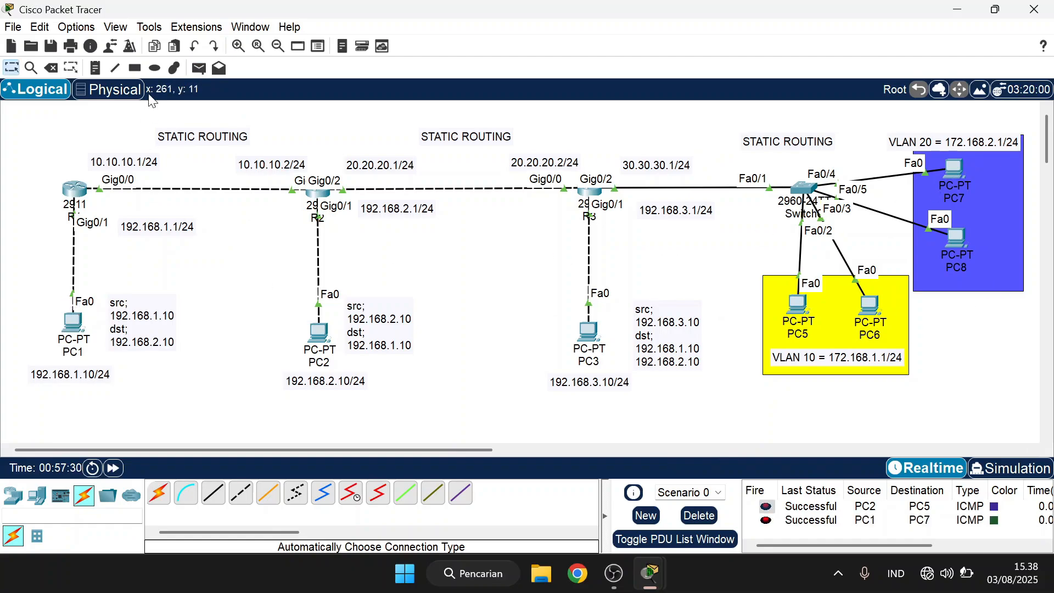
Step: Send simple PDUs from PC1 to PC6 and from PC2 to PC8, and delete the scenario's PDUs
{"action": "left_click", "coordinate": [199, 68]}
{"action": "left_click", "coordinate": [73, 321]}
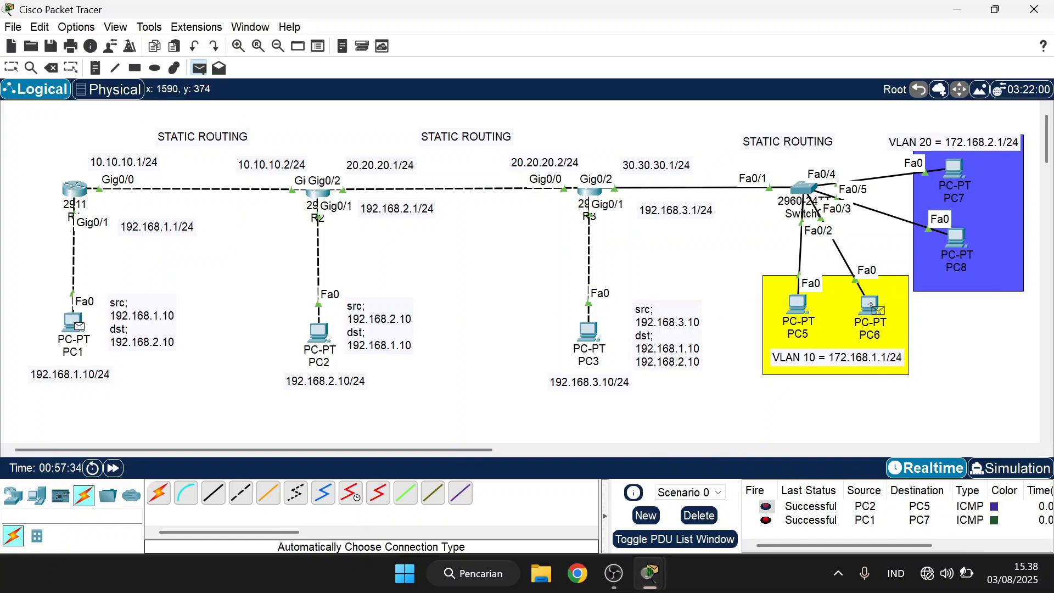
{"action": "left_click", "coordinate": [870, 305]}
{"action": "left_click", "coordinate": [198, 68]}
{"action": "left_click", "coordinate": [318, 331]}
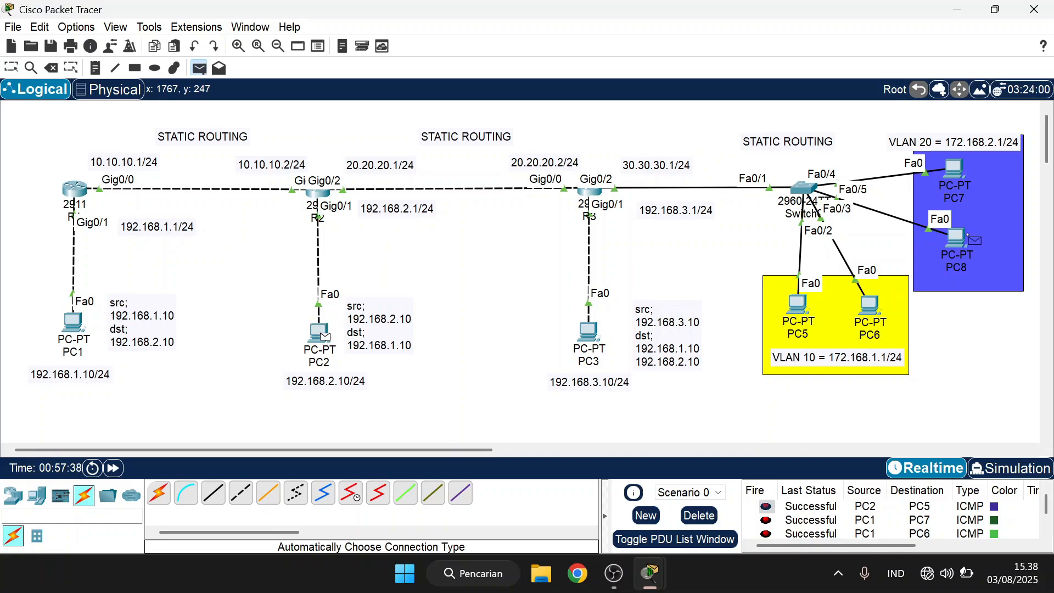
{"action": "left_click", "coordinate": [966, 235]}
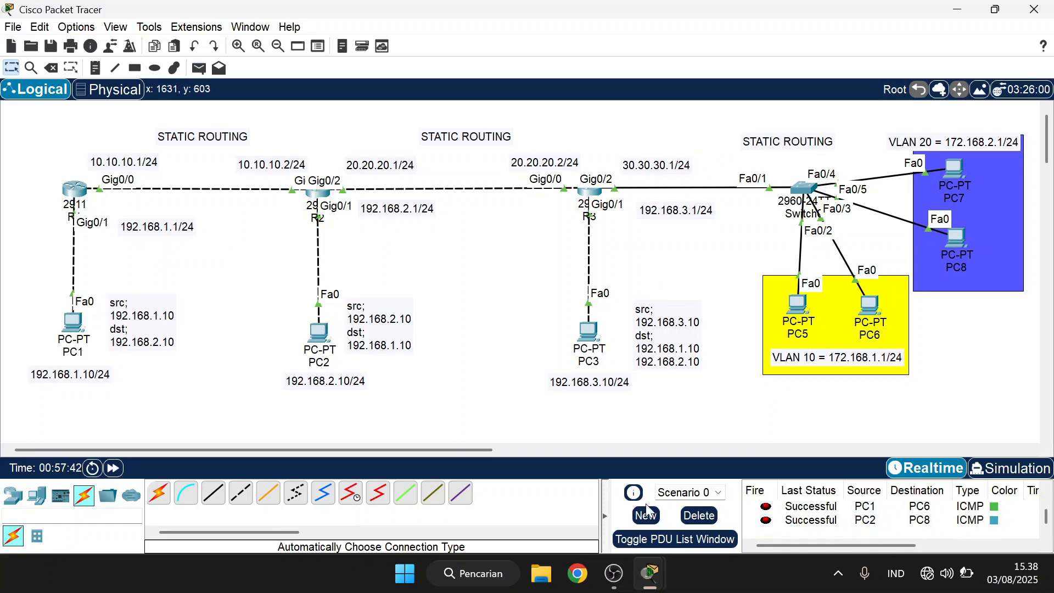
{"action": "left_click", "coordinate": [699, 515]}
Step: Select the whole topology and shift it slightly up and to the right in the workspace
{"action": "scroll", "coordinate": [821, 373], "scroll_direction": "down", "scroll_amount": 1}
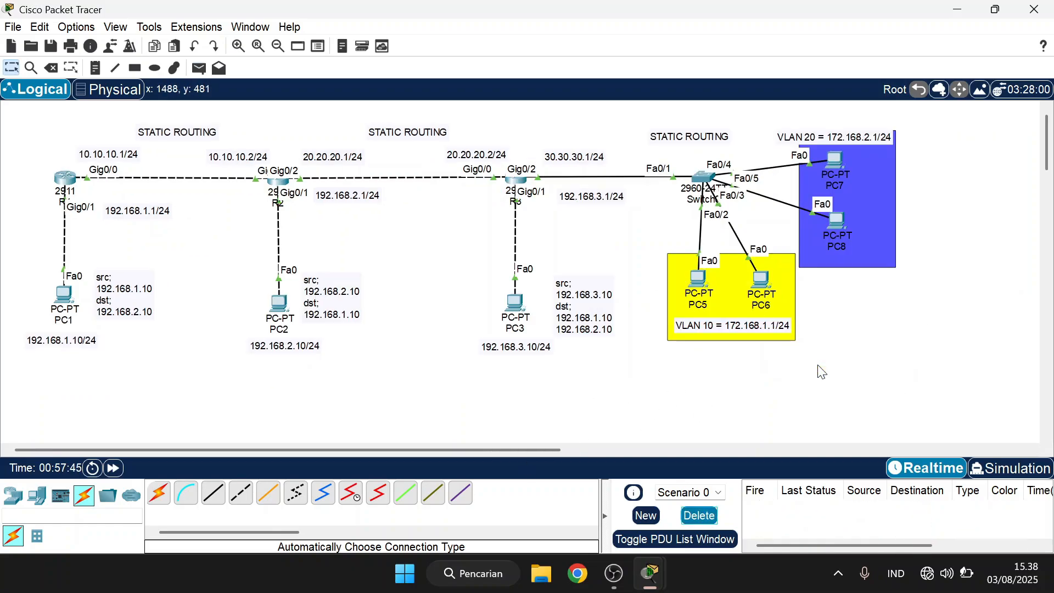
{"action": "left_click_drag", "start_coordinate": [26, 113], "coordinate": [915, 359]}
{"action": "mouse_move", "coordinate": [739, 296]}
{"action": "left_mouse_down"}
{"action": "mouse_move", "coordinate": [759, 301]}
{"action": "mouse_move", "coordinate": [746, 286]}
{"action": "left_mouse_up"}
{"action": "left_click", "coordinate": [829, 324]}
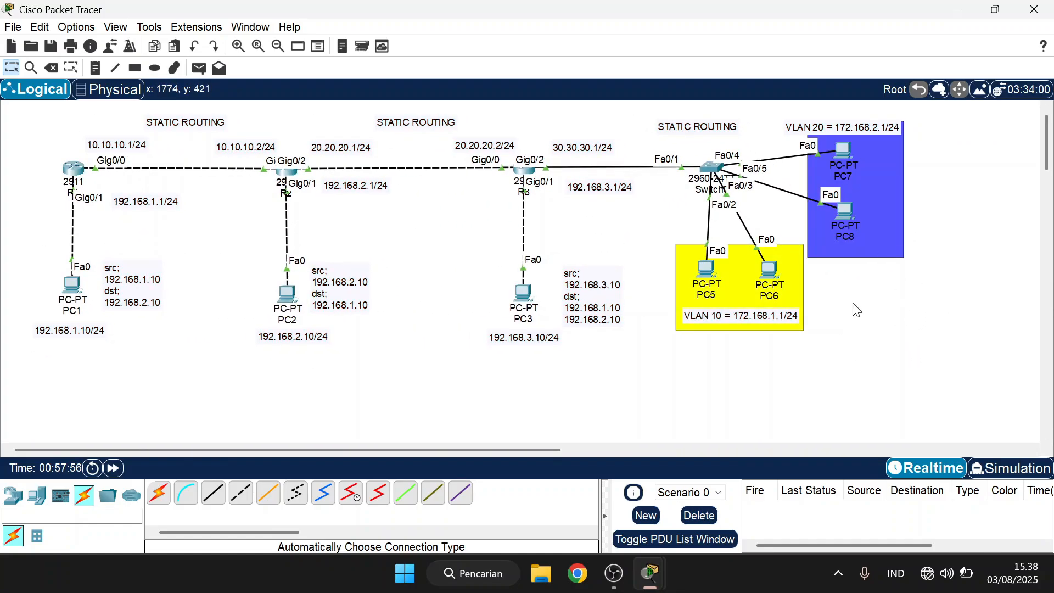